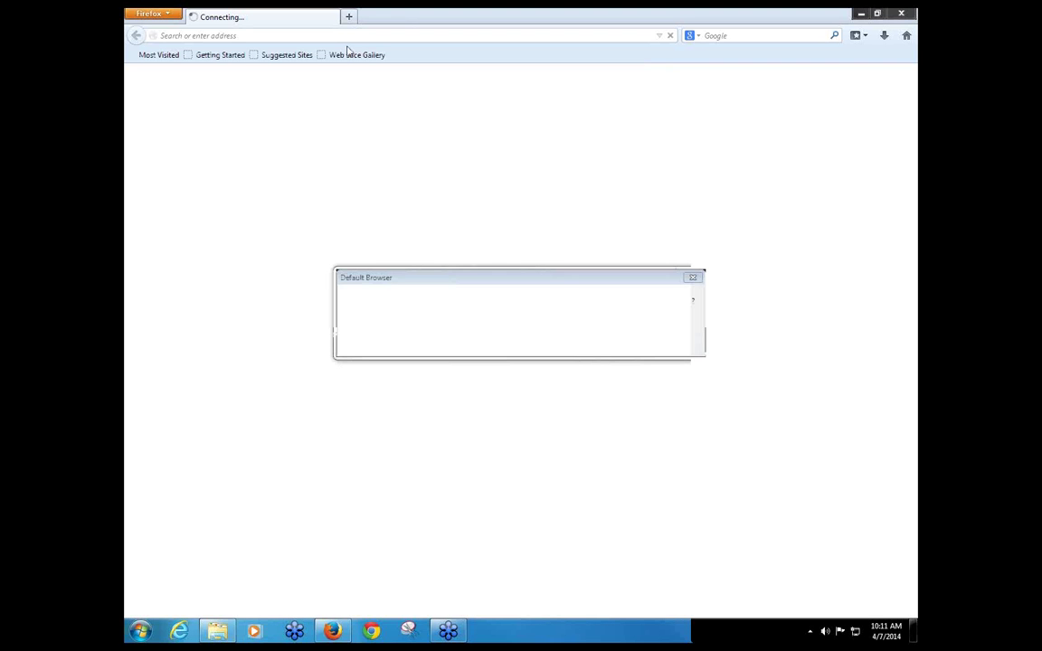
Step: Dismiss the default-browser prompt and load the Tribus CRM sign-in page at ccsignon.com, fixing the mistyped ccsignn.com
{"action": "left_click", "coordinate": [546, 340]}
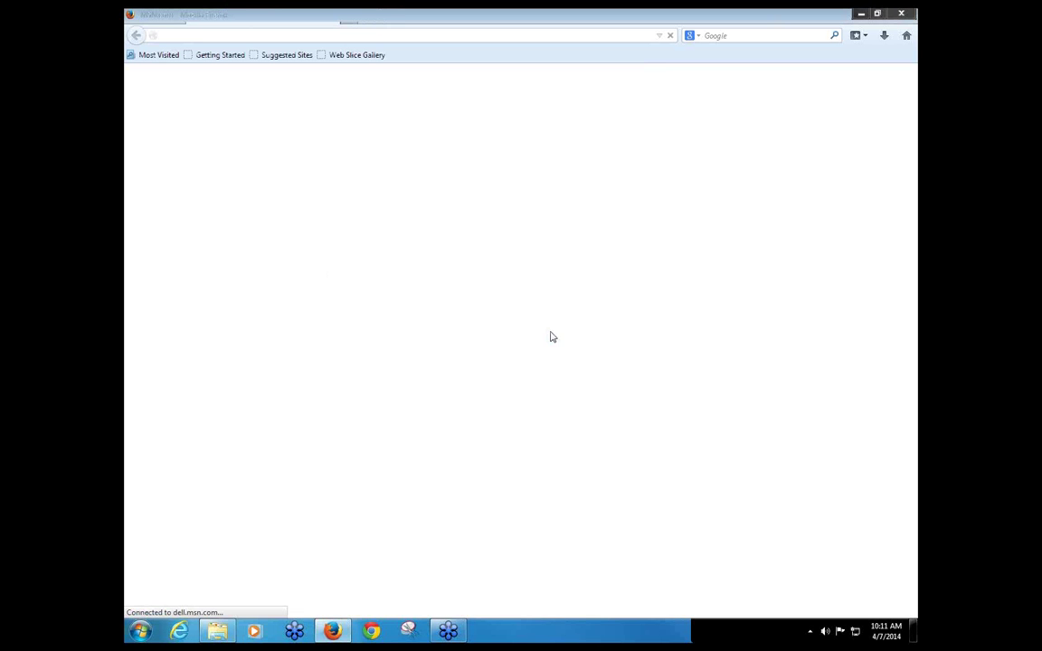
{"action": "left_click", "coordinate": [391, 36]}
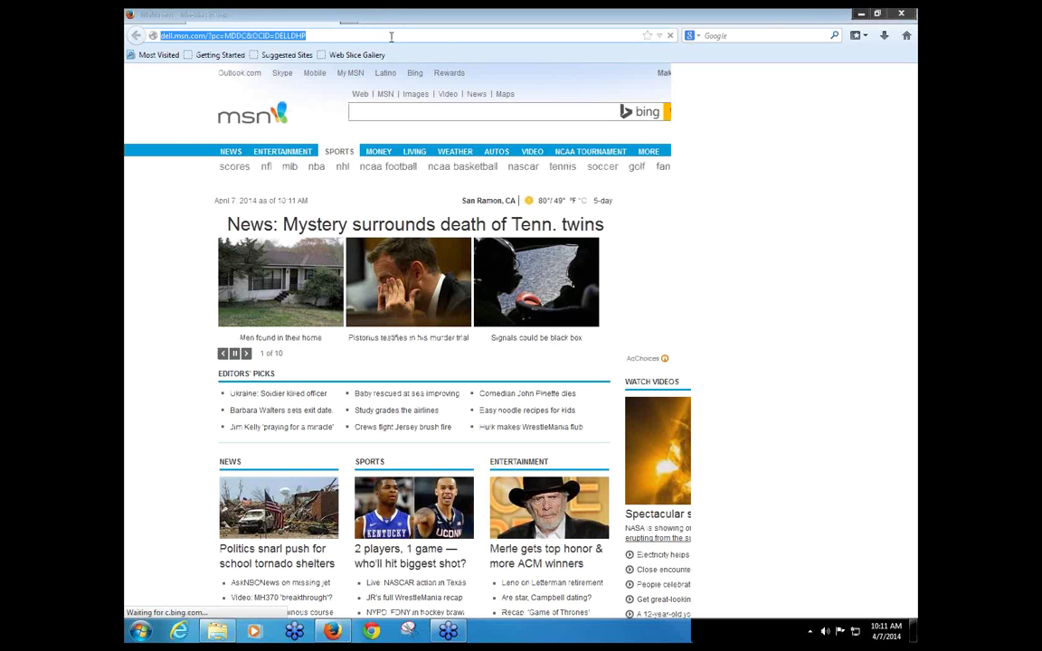
{"action": "type", "text": "ccsignn.com"}
{"action": "key", "text": "Return"}
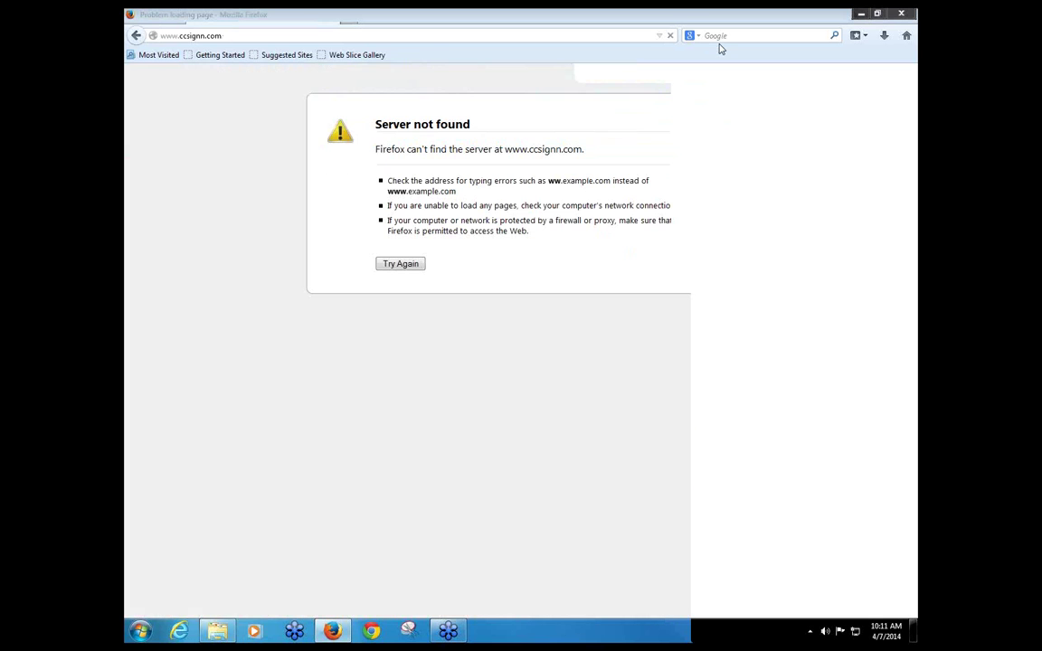
{"action": "left_click", "coordinate": [330, 33]}
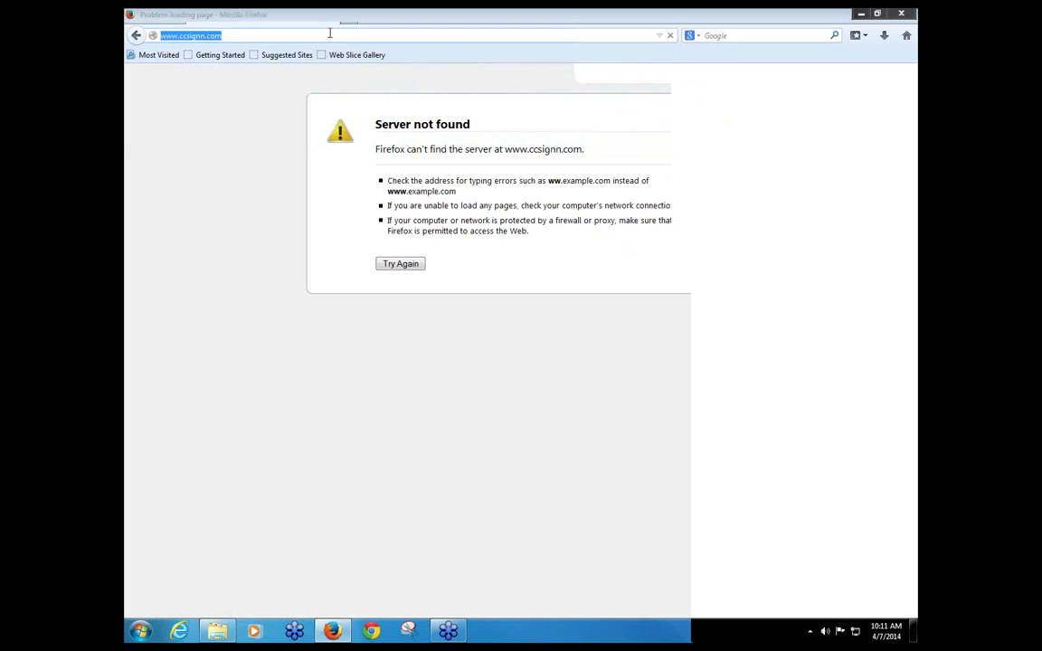
{"action": "type", "text": "ccsig"}
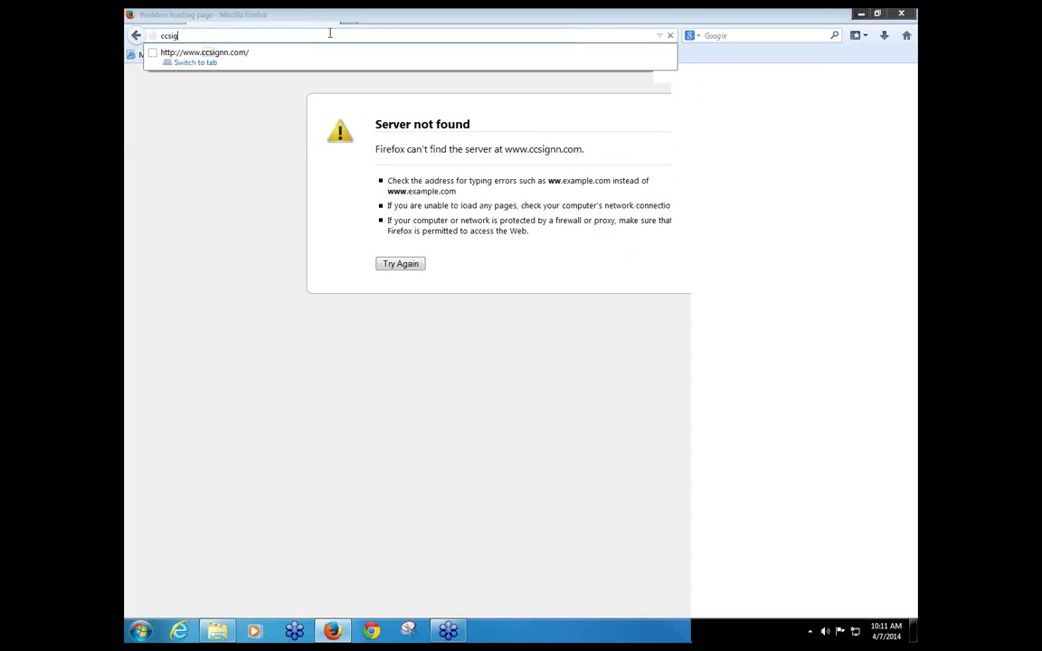
{"action": "type", "text": "non.com"}
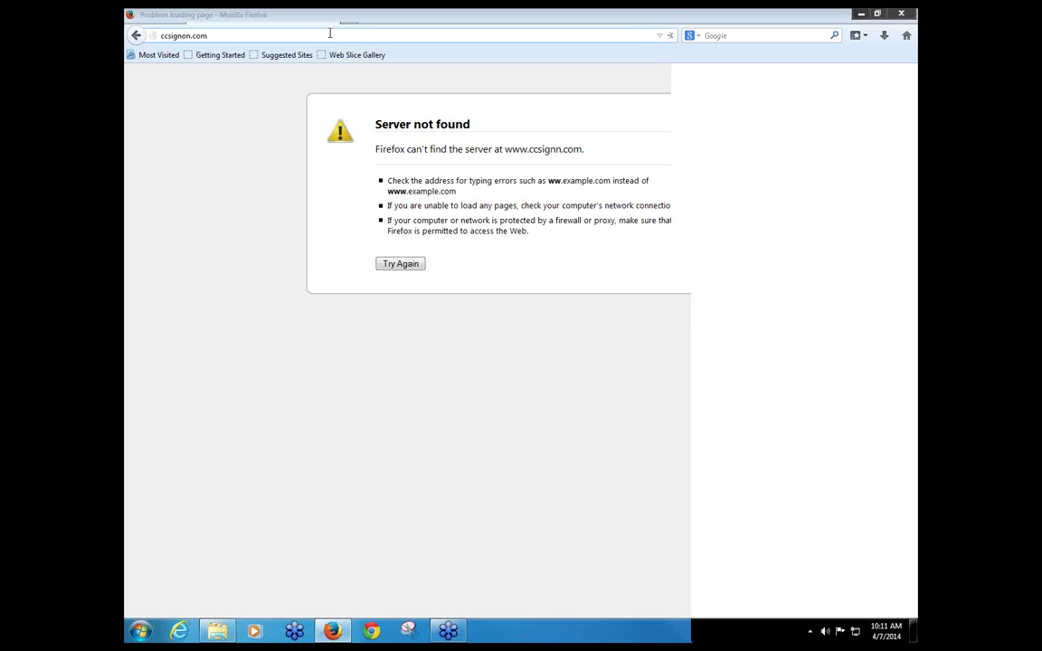
{"action": "key", "text": "Return"}
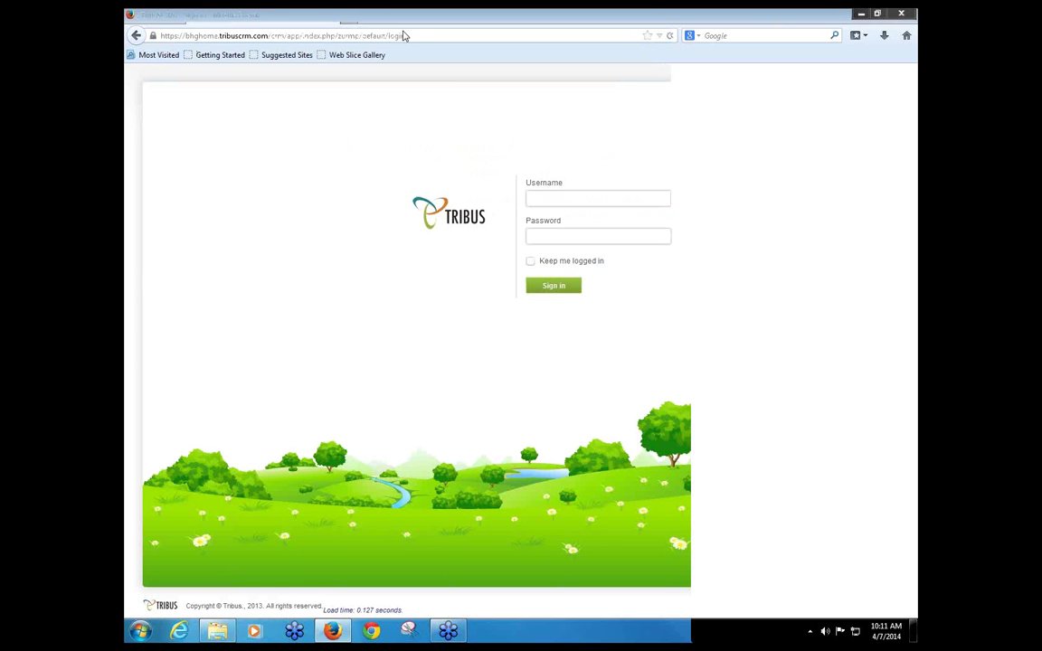
Step: Log in to Tribus CRM with the account username and password, correcting a mistyped password
{"action": "left_click", "coordinate": [577, 202]}
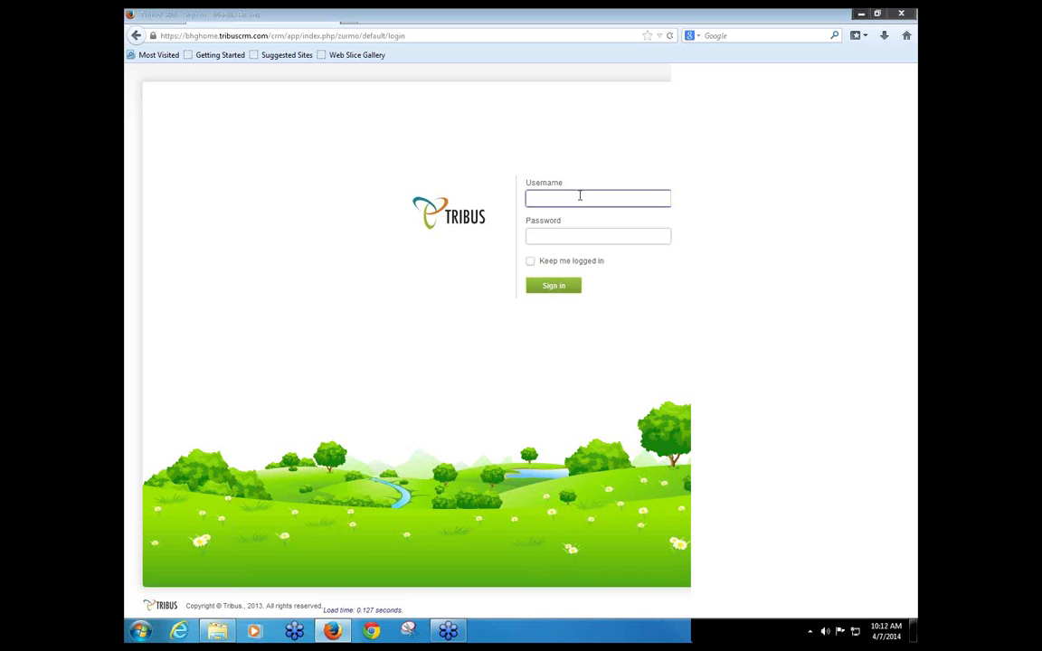
{"action": "key", "text": "Tab"}
{"action": "type", "text": "p"}
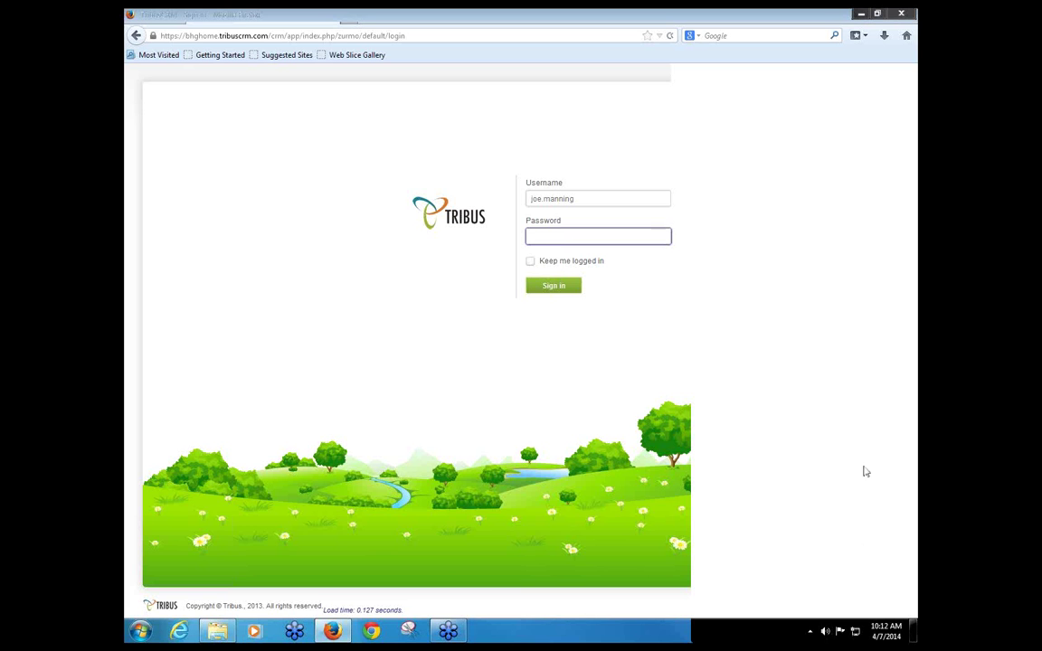
{"action": "left_click", "coordinate": [724, 293]}
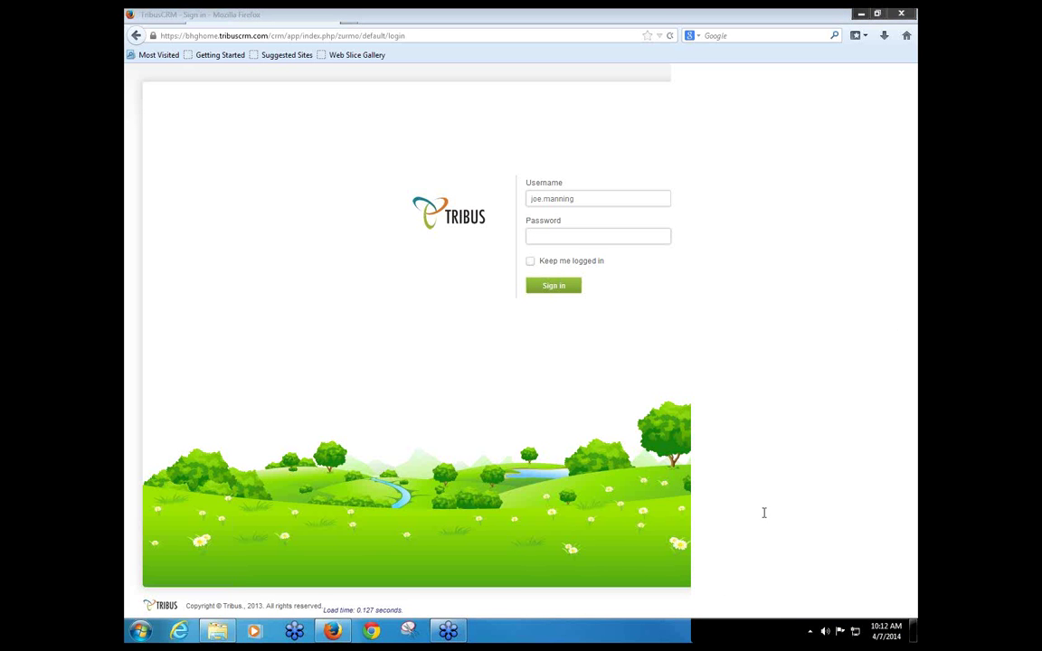
{"action": "left_click", "coordinate": [546, 239]}
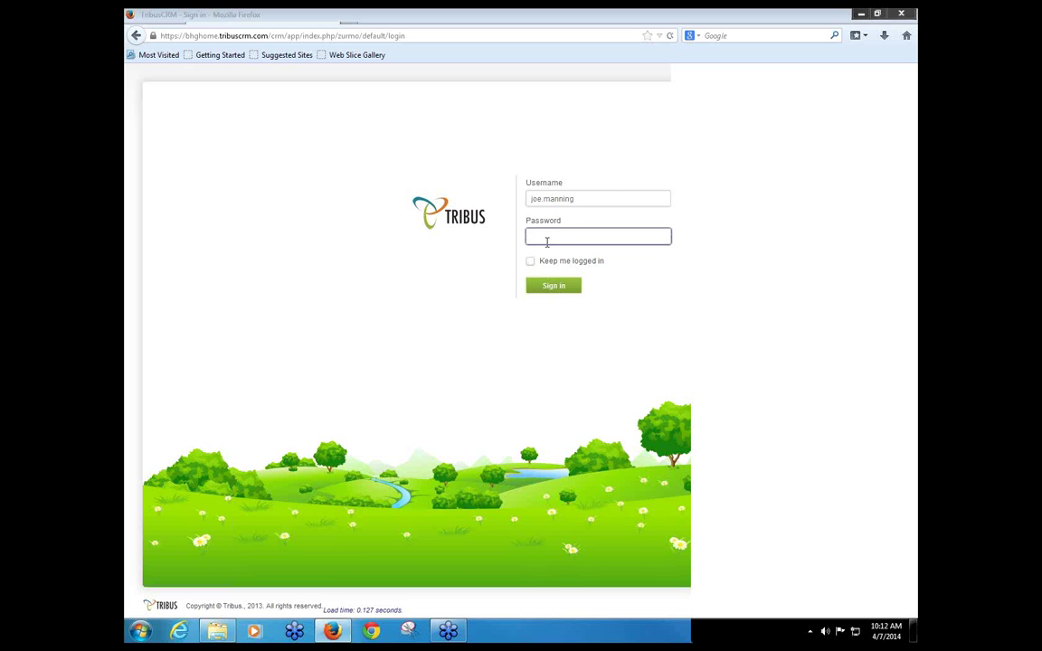
{"action": "type", "text": "••••"}
{"action": "key", "text": "BackSpace"}
{"action": "key", "text": "BackSpace"}
{"action": "key", "text": "BackSpace"}
{"action": "type", "text": "•••••••••••"}
{"action": "key", "text": "Return"}
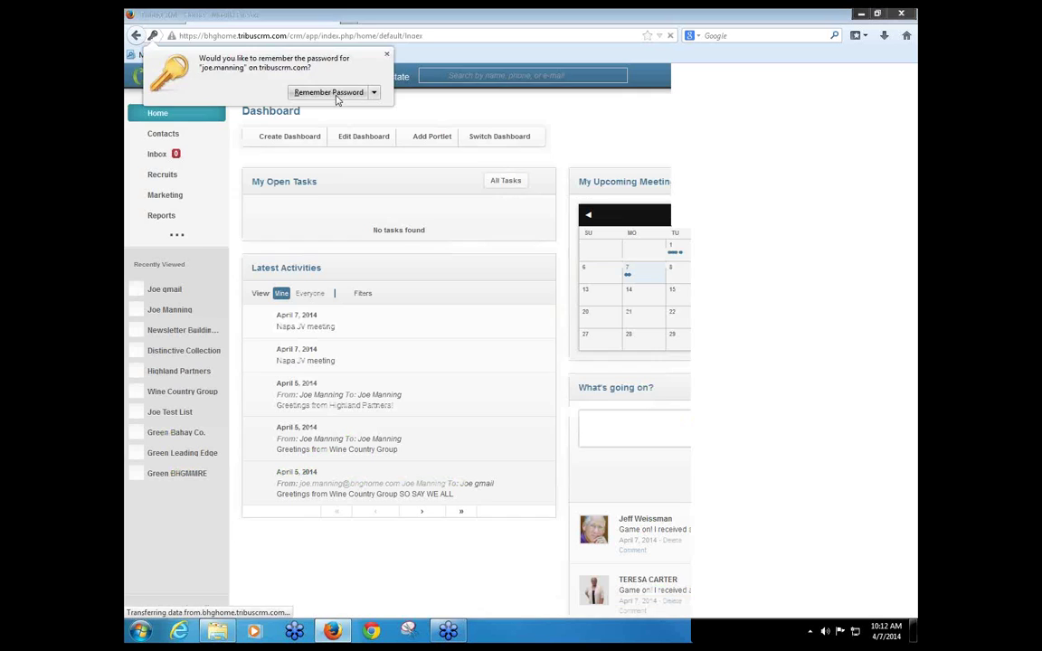
Step: Let Firefox remember the Tribus CRM password while the Client Connect dashboard loads
{"action": "left_click", "coordinate": [336, 95]}
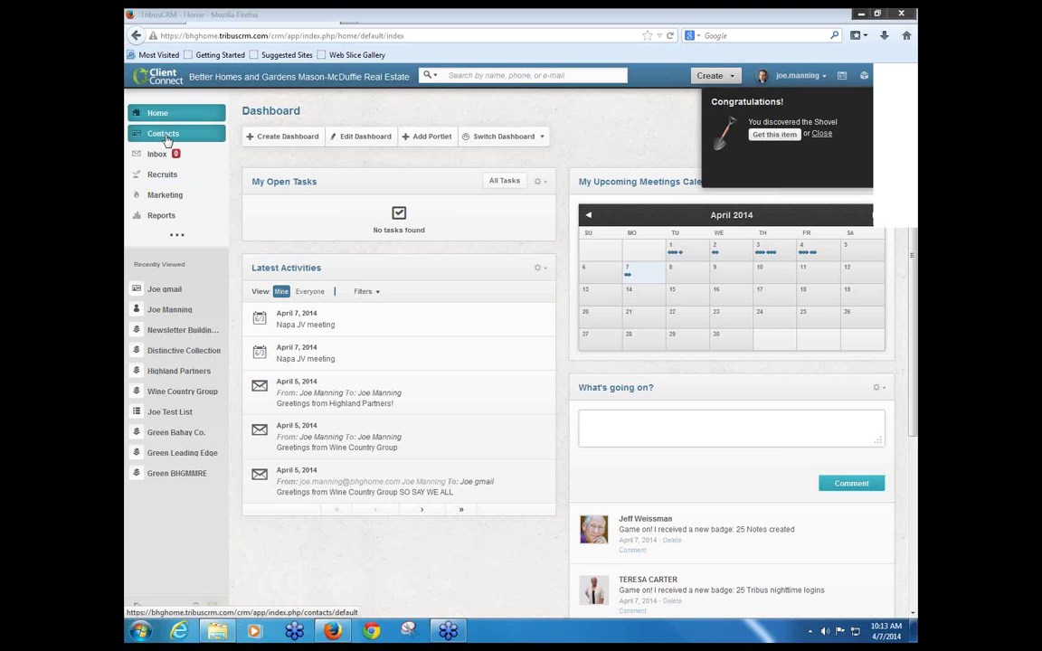
Step: Run a saved search from the Contacts Advanced options and open one resulting contact's record
{"action": "left_click", "coordinate": [164, 135]}
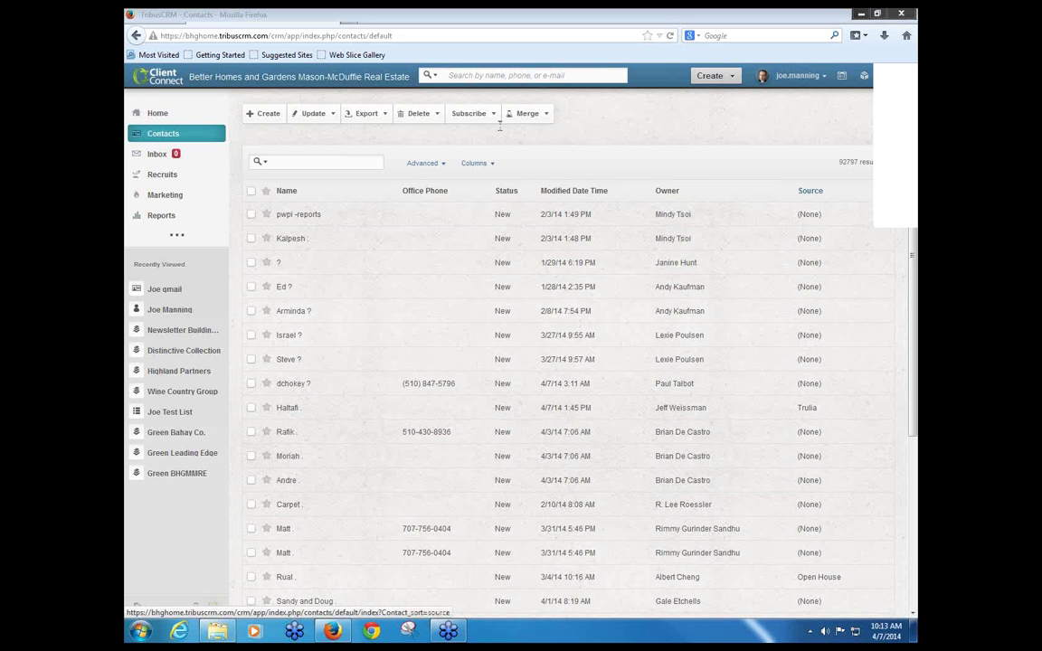
{"action": "left_click", "coordinate": [422, 165]}
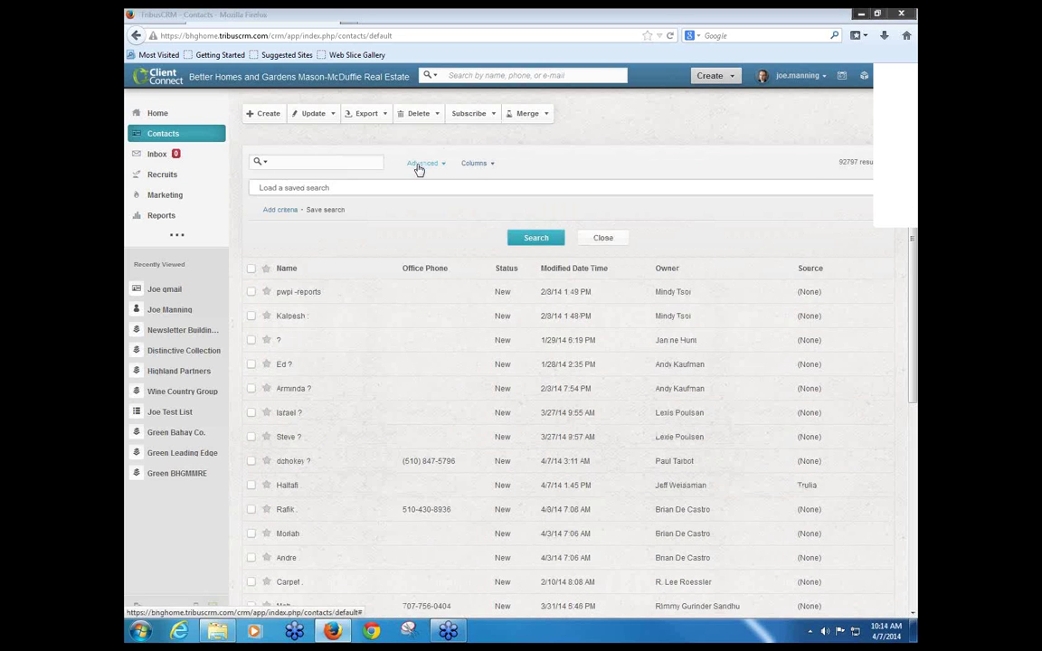
{"action": "left_click", "coordinate": [314, 188]}
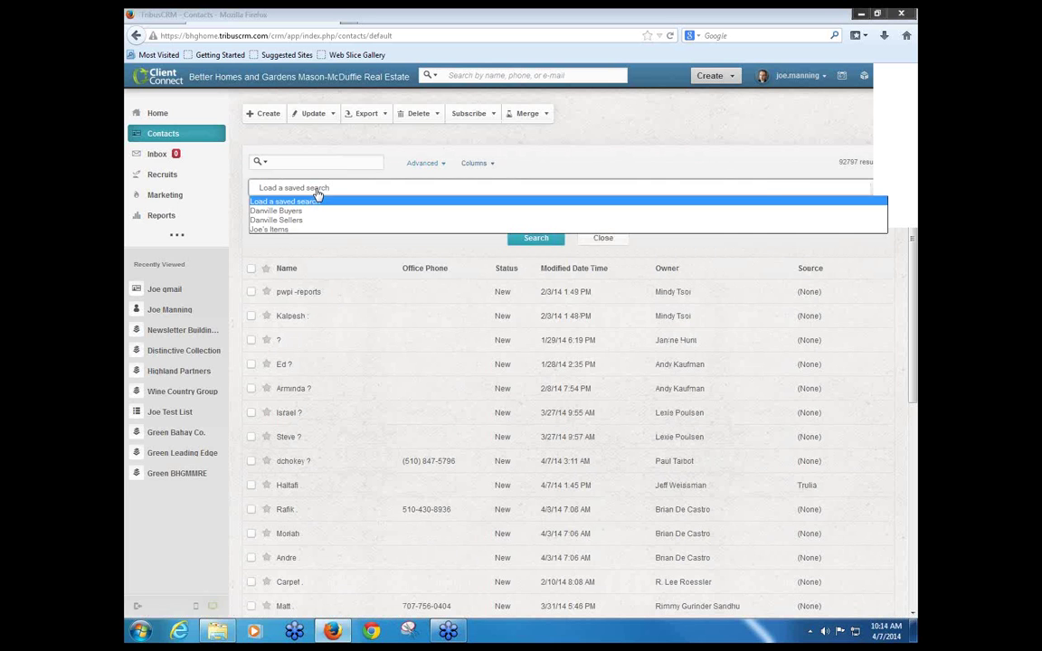
{"action": "left_click", "coordinate": [285, 231]}
{"action": "left_click", "coordinate": [536, 237]}
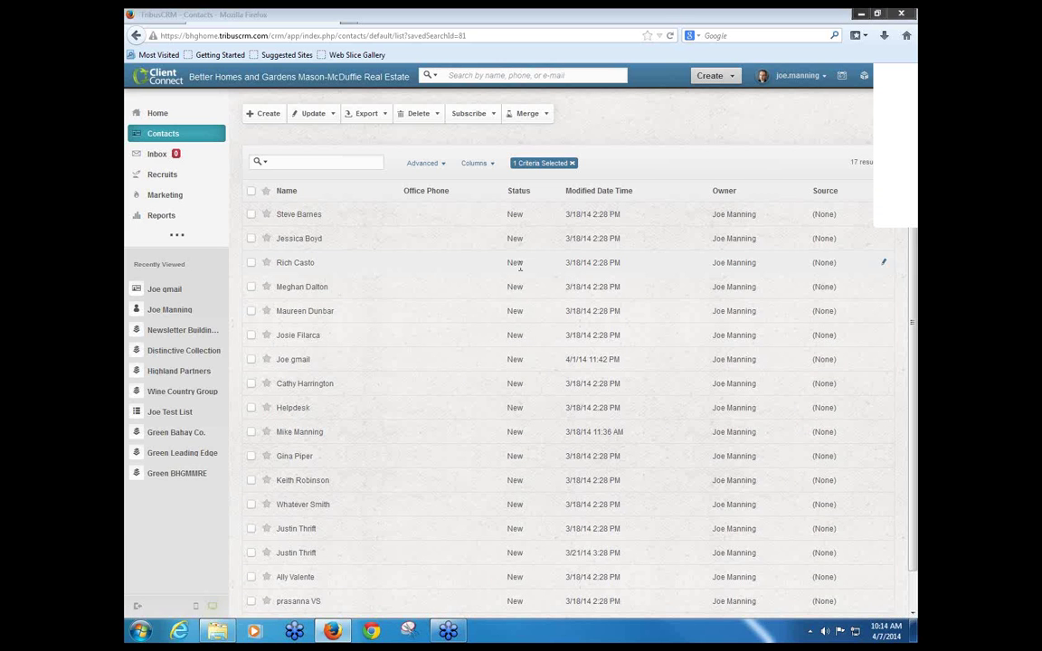
{"action": "left_click", "coordinate": [305, 383]}
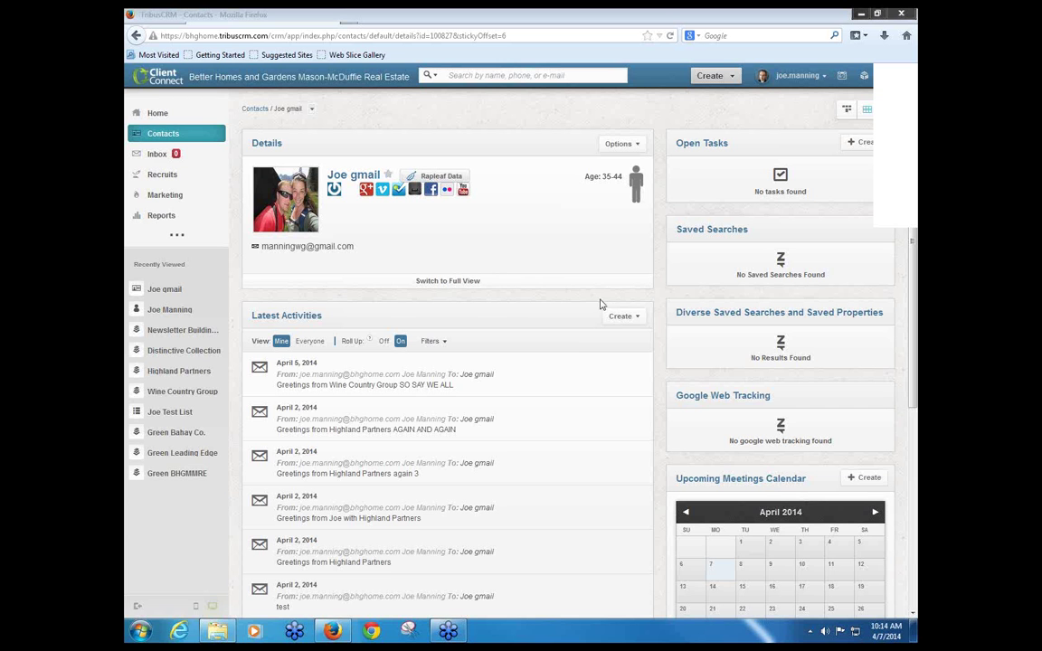
Step: Open the Create dropdown in the contact's Latest Activities panel to reveal the Email option
{"action": "left_click", "coordinate": [622, 316]}
{"action": "left_click", "coordinate": [632, 317]}
{"action": "left_click", "coordinate": [624, 318]}
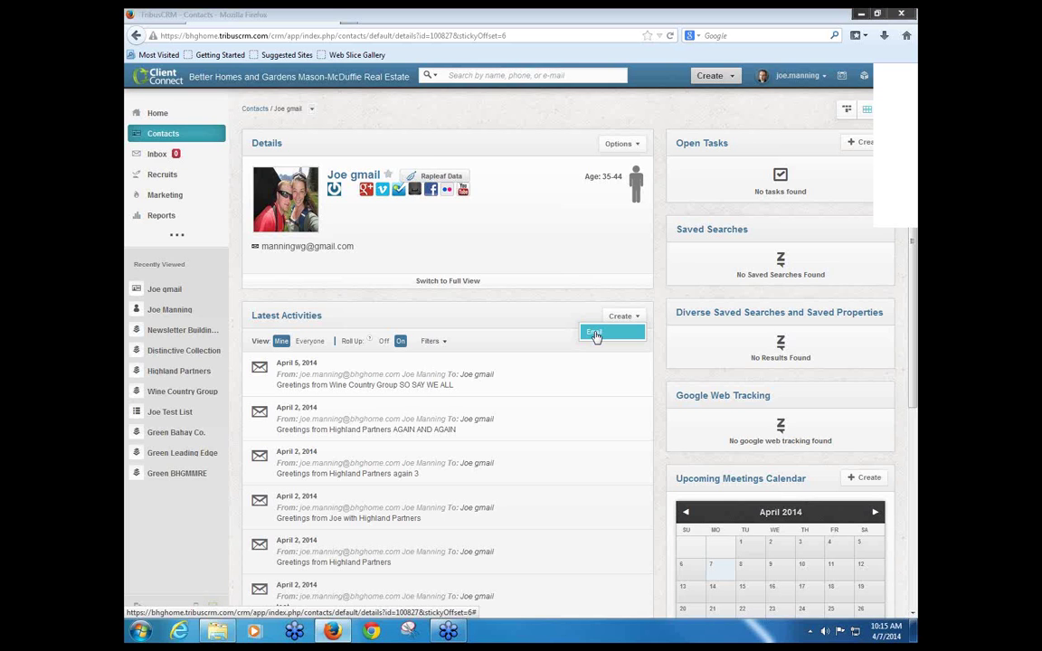
Step: Start a new email to the contact in Html Content mode and bring up the template list
{"action": "left_click", "coordinate": [595, 333]}
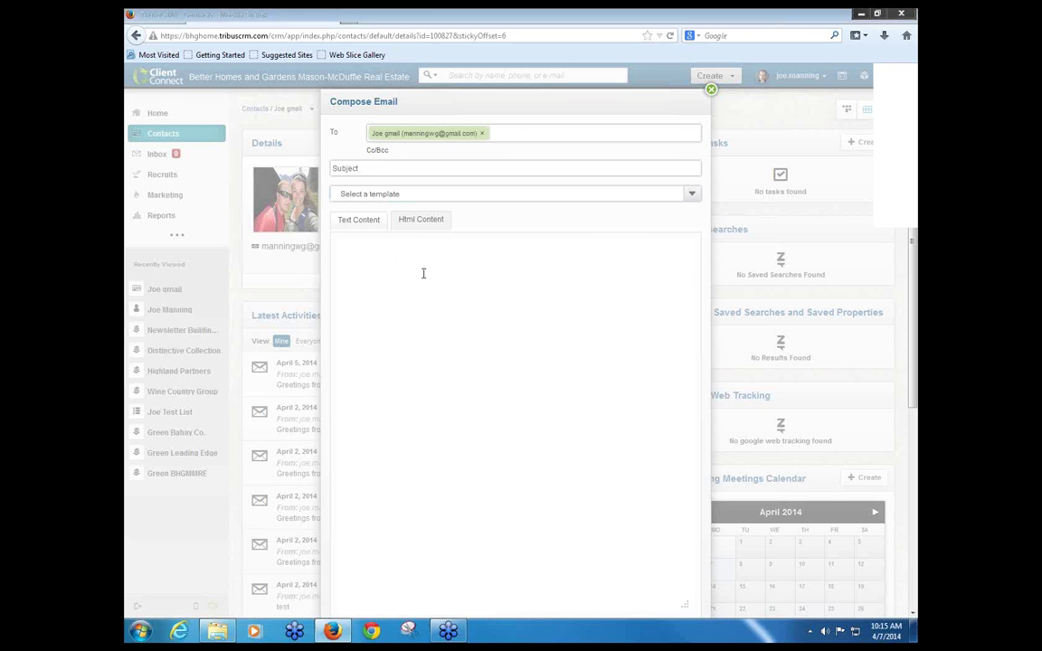
{"action": "type", "text": "Message"}
{"action": "key", "text": "BackSpace"}
{"action": "key", "text": "BackSpace"}
{"action": "key", "text": "BackSpace"}
{"action": "key", "text": "BackSpace"}
{"action": "key", "text": "BackSpace"}
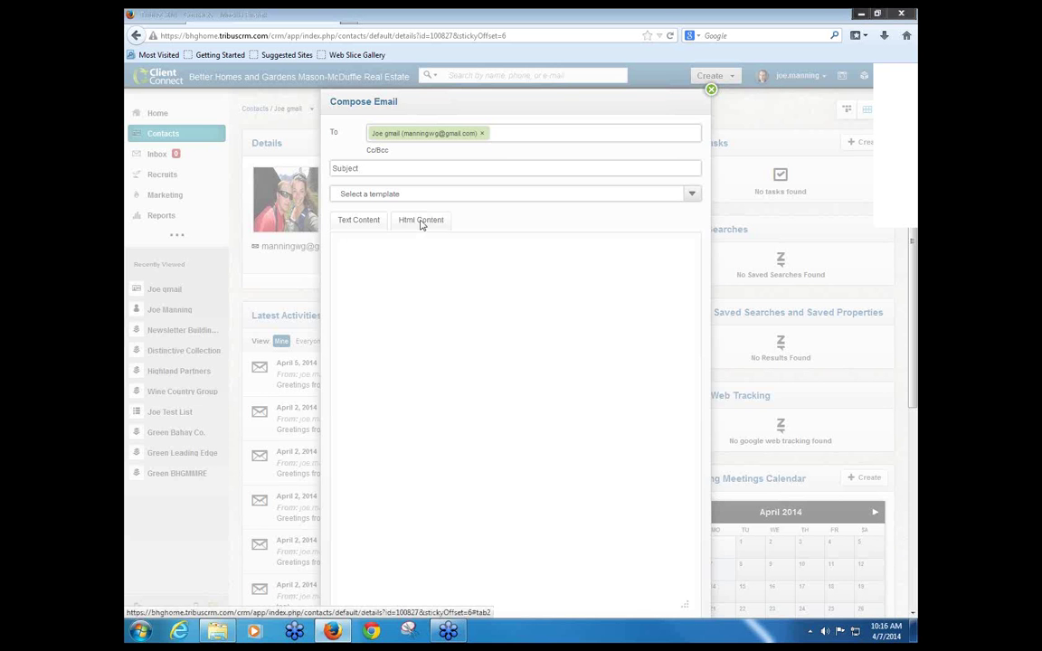
{"action": "left_click", "coordinate": [421, 221]}
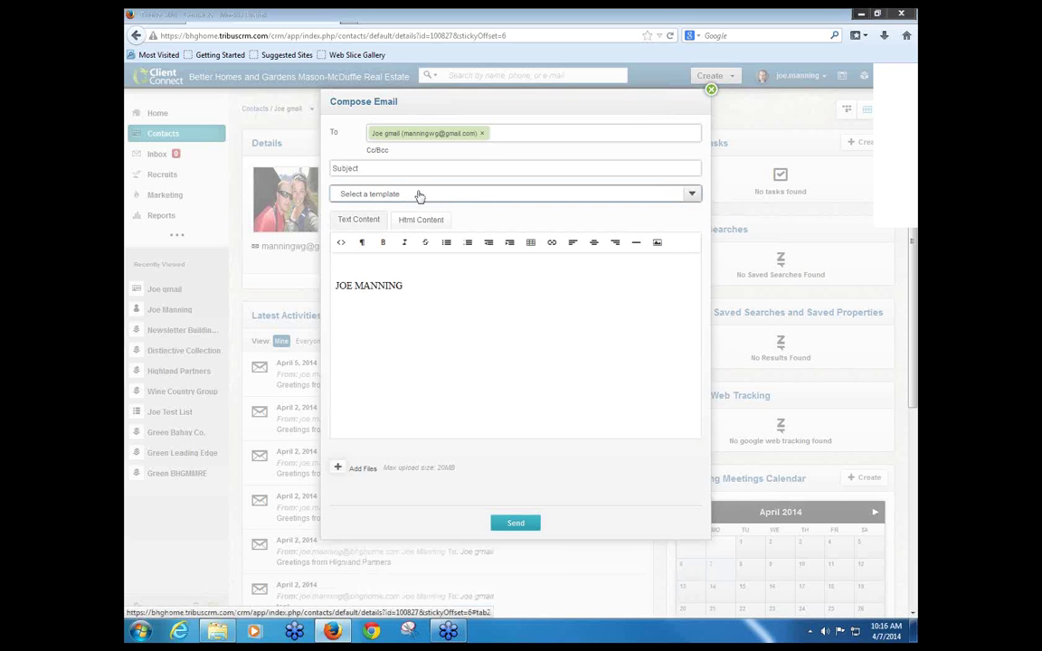
{"action": "left_click", "coordinate": [419, 196]}
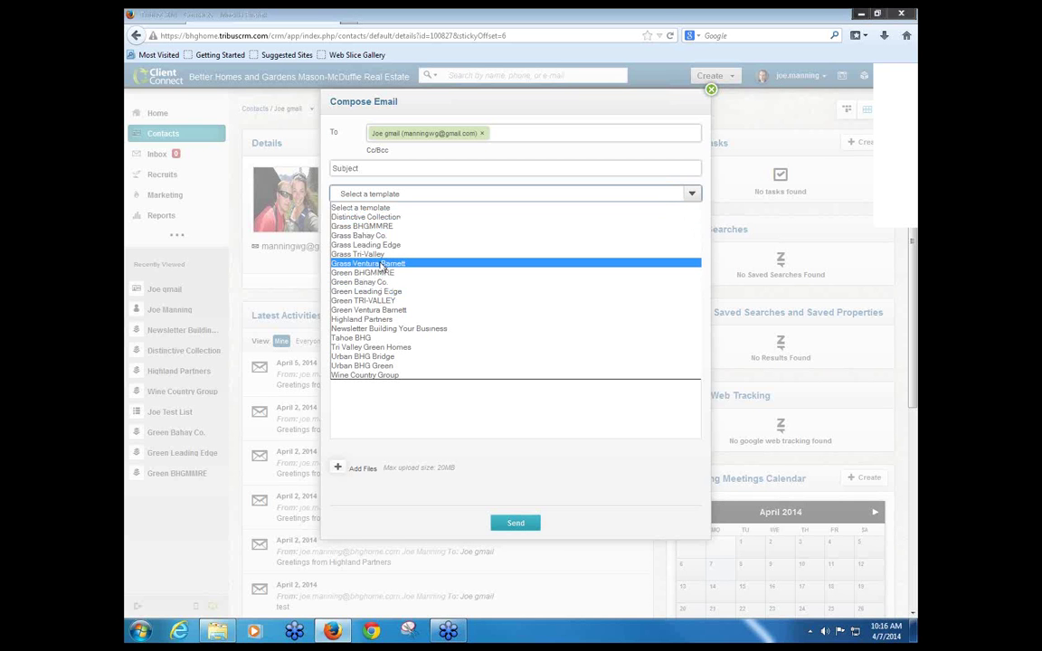
{"action": "left_click", "coordinate": [381, 264]}
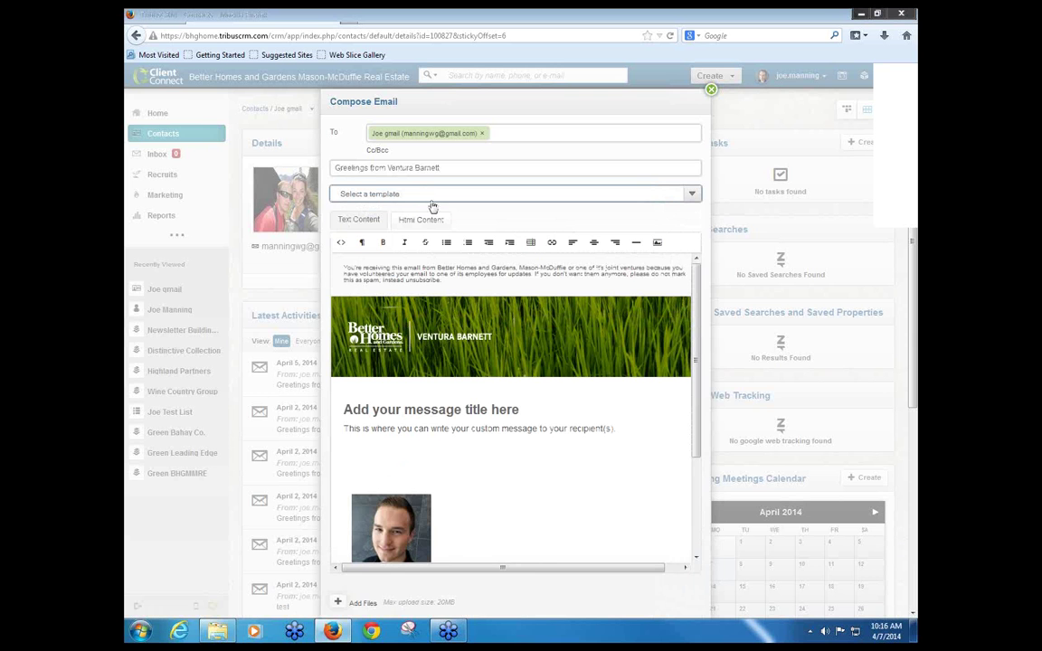
{"action": "left_click", "coordinate": [347, 221]}
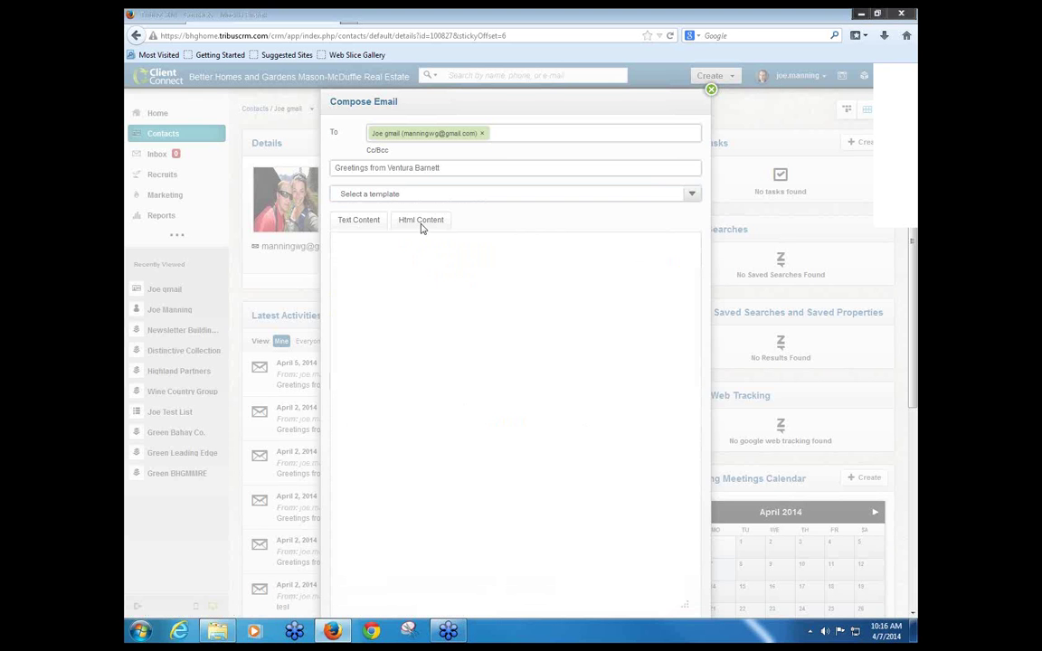
{"action": "left_click", "coordinate": [419, 222]}
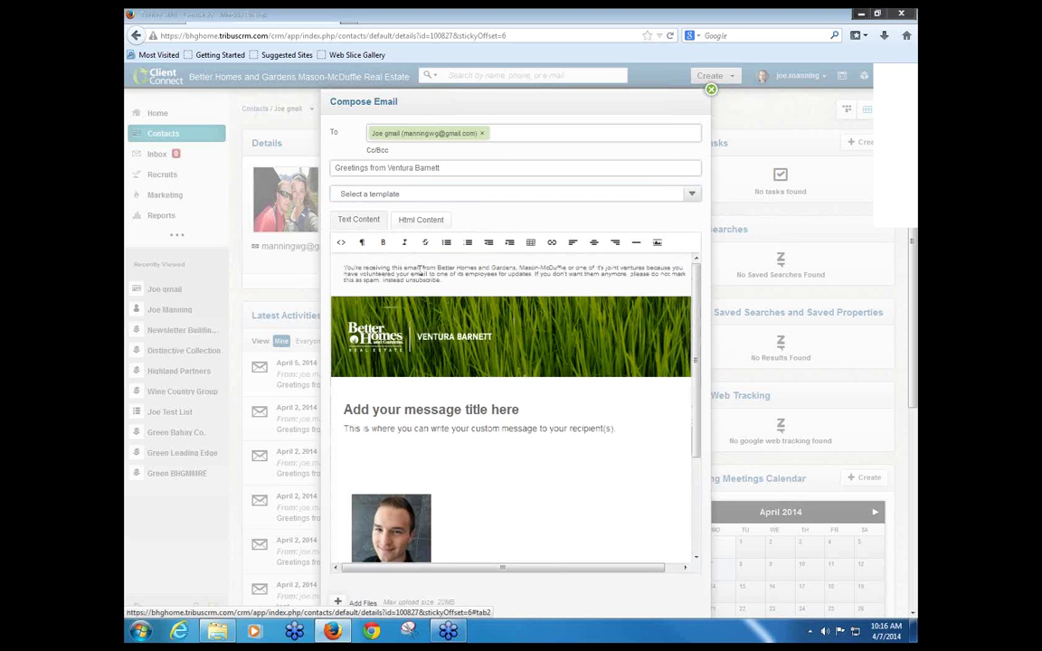
{"action": "scroll", "coordinate": [479, 455], "scroll_direction": "down", "scroll_amount": 3}
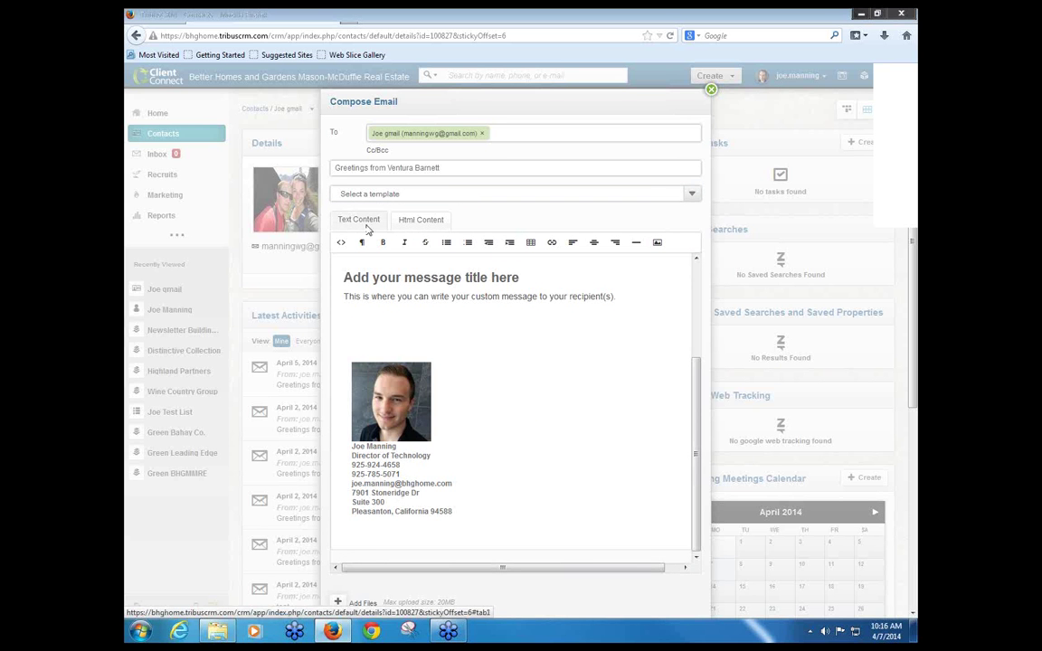
{"action": "left_click", "coordinate": [360, 222]}
{"action": "scroll", "coordinate": [479, 358], "scroll_direction": "up", "scroll_amount": 3}
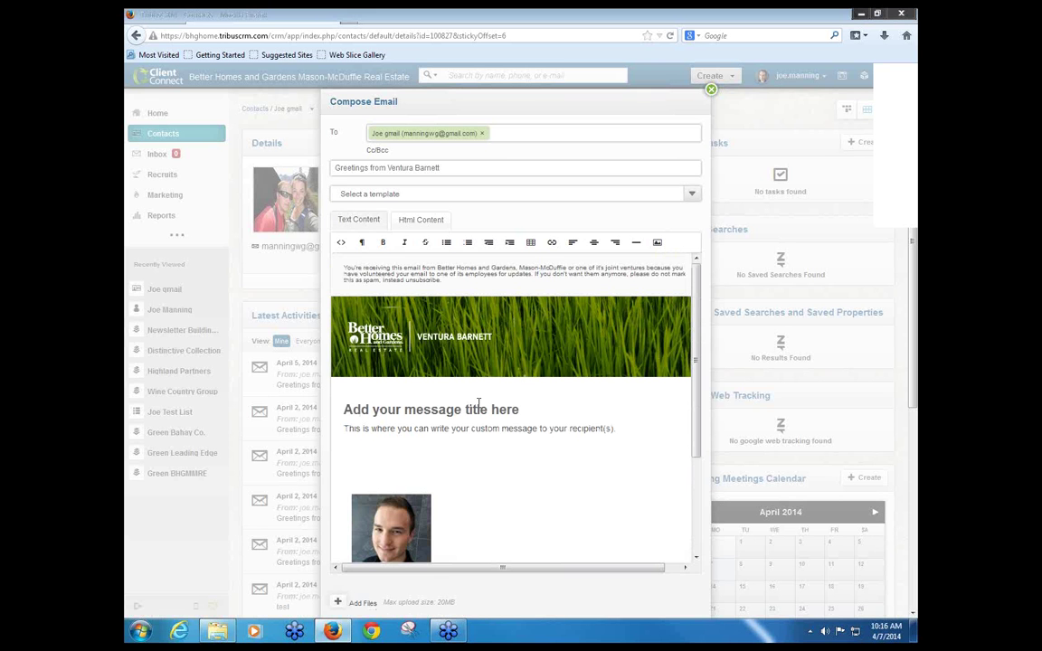
{"action": "scroll", "coordinate": [479, 403], "scroll_direction": "down", "scroll_amount": 1}
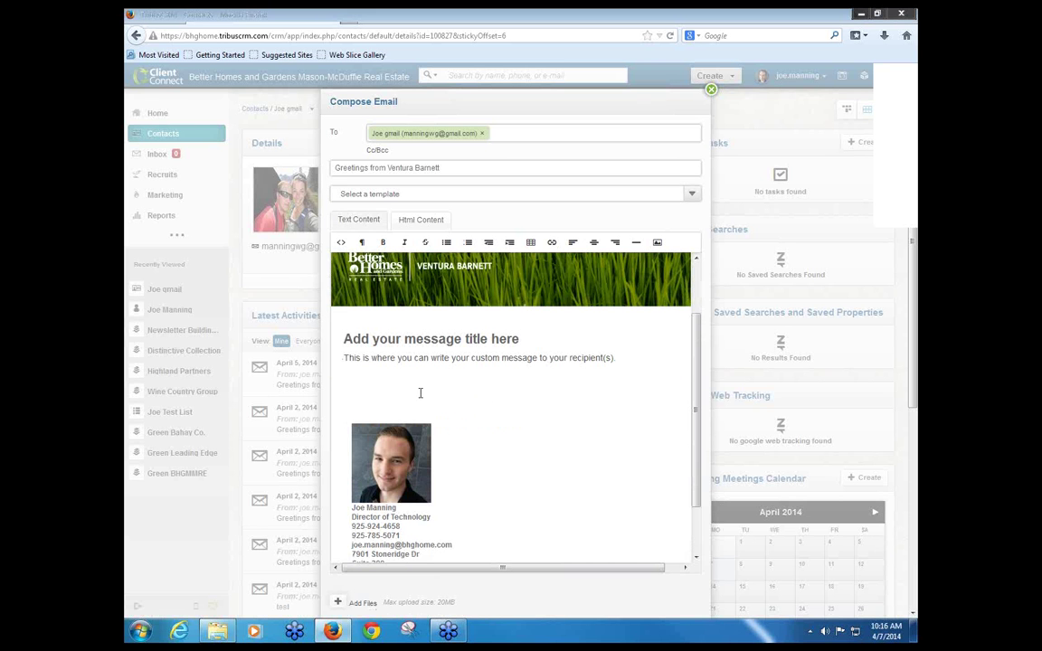
{"action": "scroll", "coordinate": [384, 363], "scroll_direction": "down", "scroll_amount": 1}
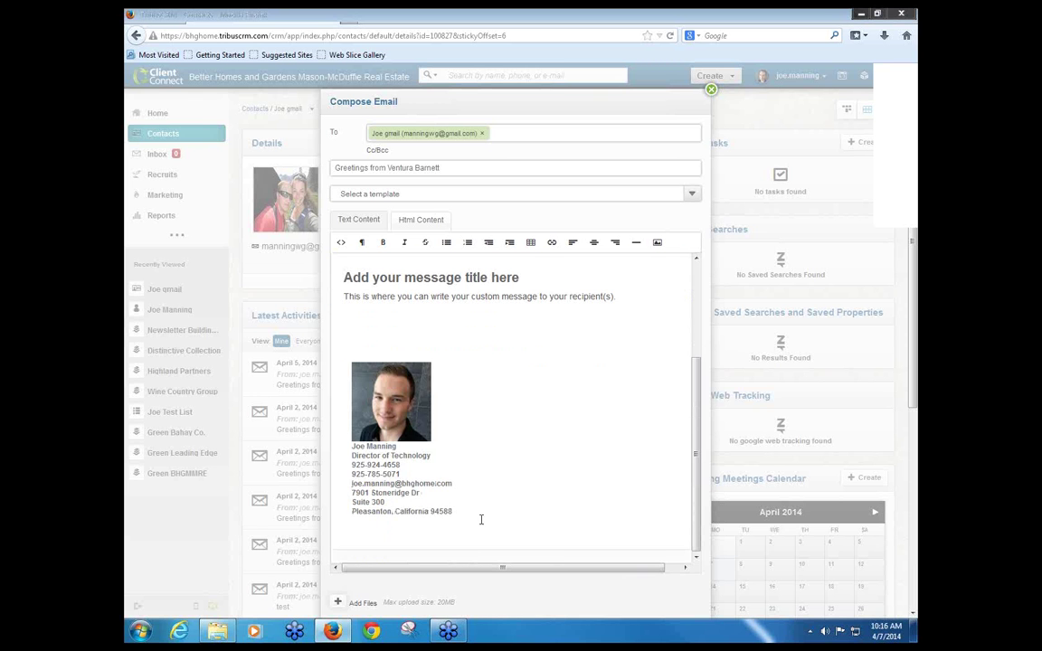
Step: Replace 'Add your message title here' with a 'Hi' greeting to the contact, then send the email
{"action": "mouse_move", "coordinate": [481, 519]}
{"action": "left_mouse_down"}
{"action": "mouse_move", "coordinate": [335, 457]}
{"action": "mouse_move", "coordinate": [343, 357]}
{"action": "left_mouse_up"}
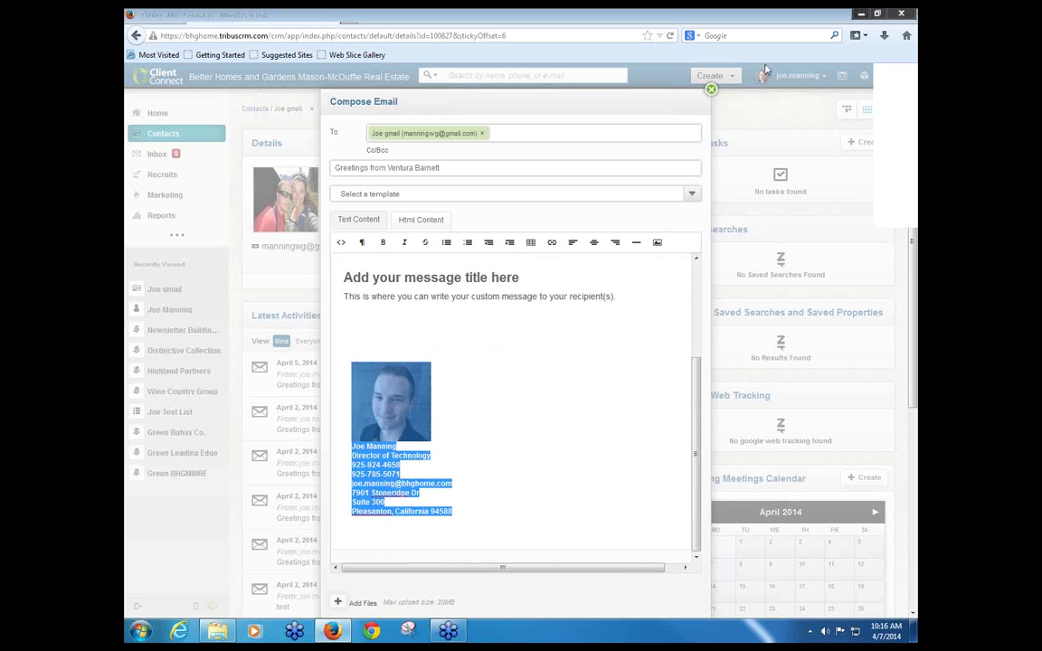
{"action": "left_click", "coordinate": [552, 407]}
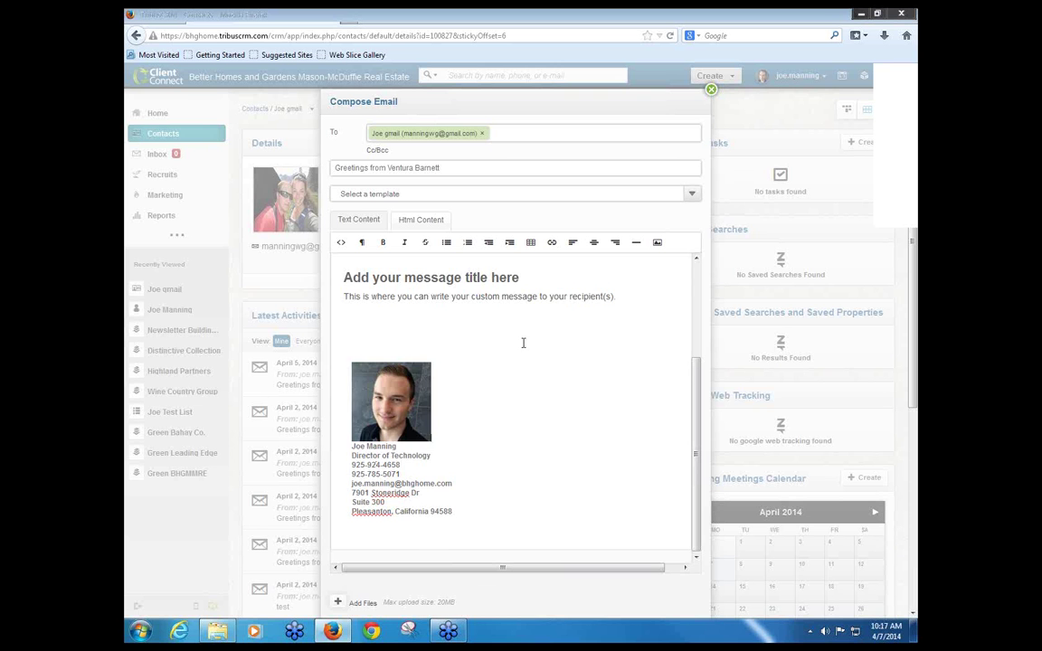
{"action": "scroll", "coordinate": [523, 342], "scroll_direction": "up", "scroll_amount": 3}
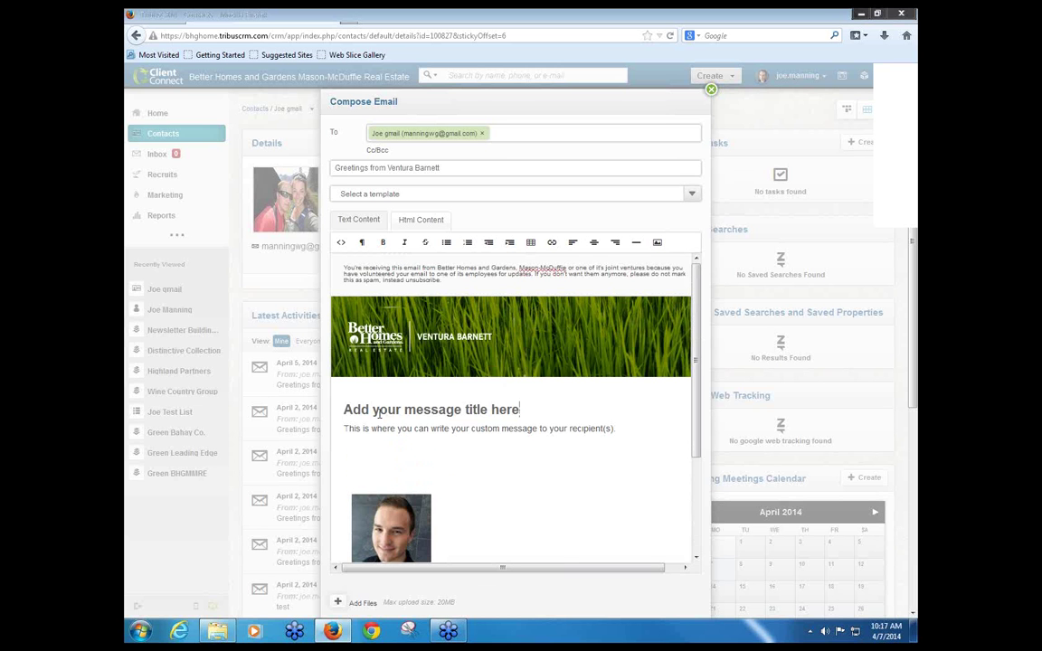
{"action": "left_click_drag", "start_coordinate": [520, 410], "coordinate": [345, 410]}
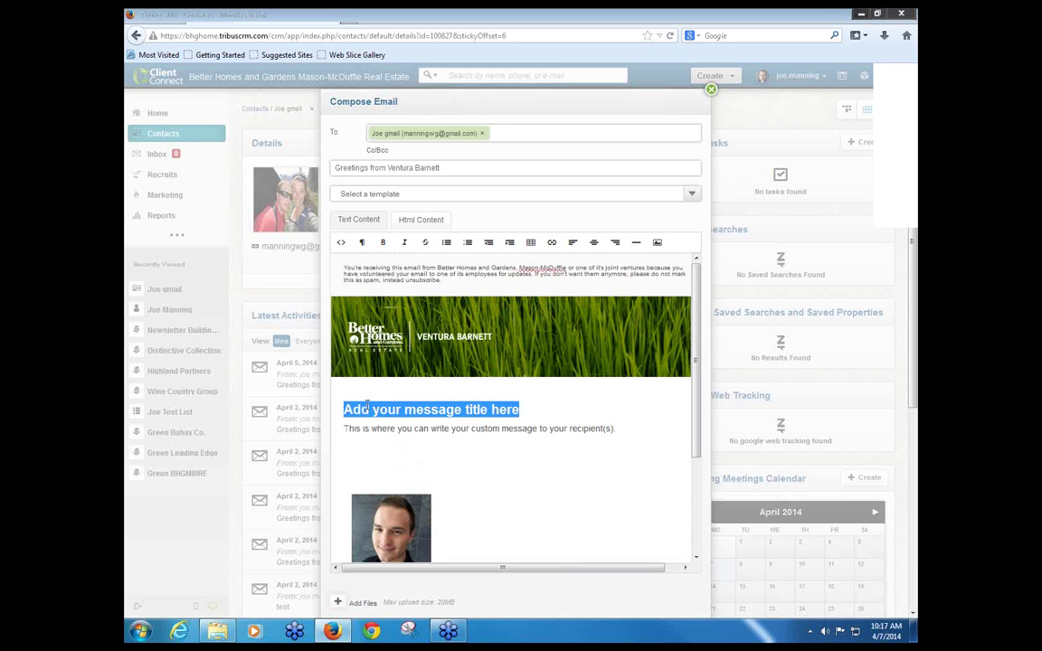
{"action": "type", "text": "Hi Joe"}
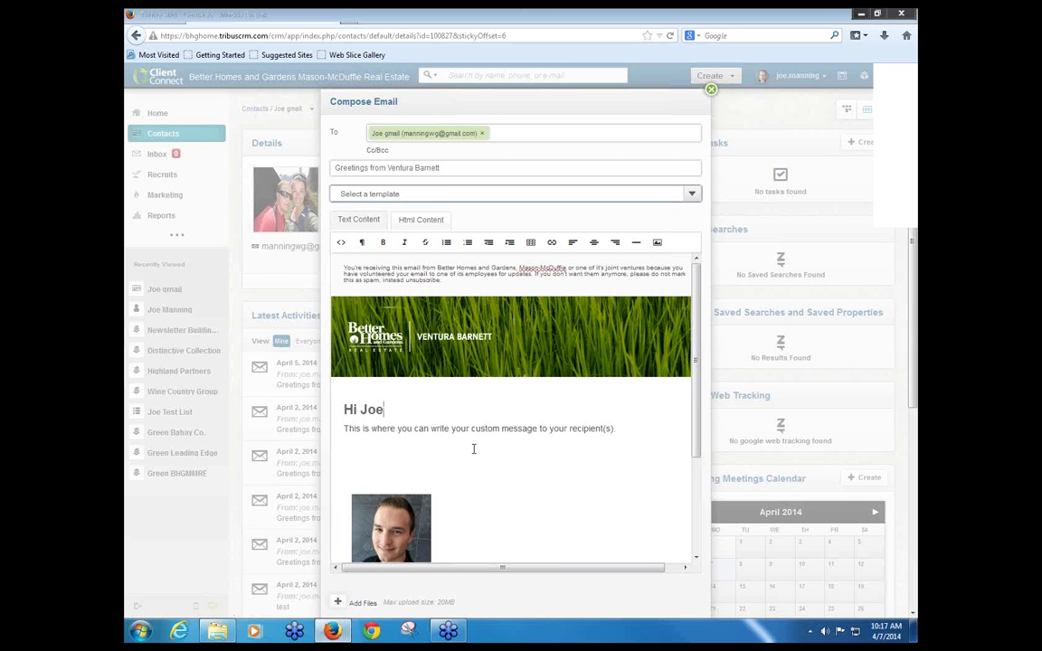
{"action": "scroll", "coordinate": [447, 506], "scroll_direction": "down", "scroll_amount": 3}
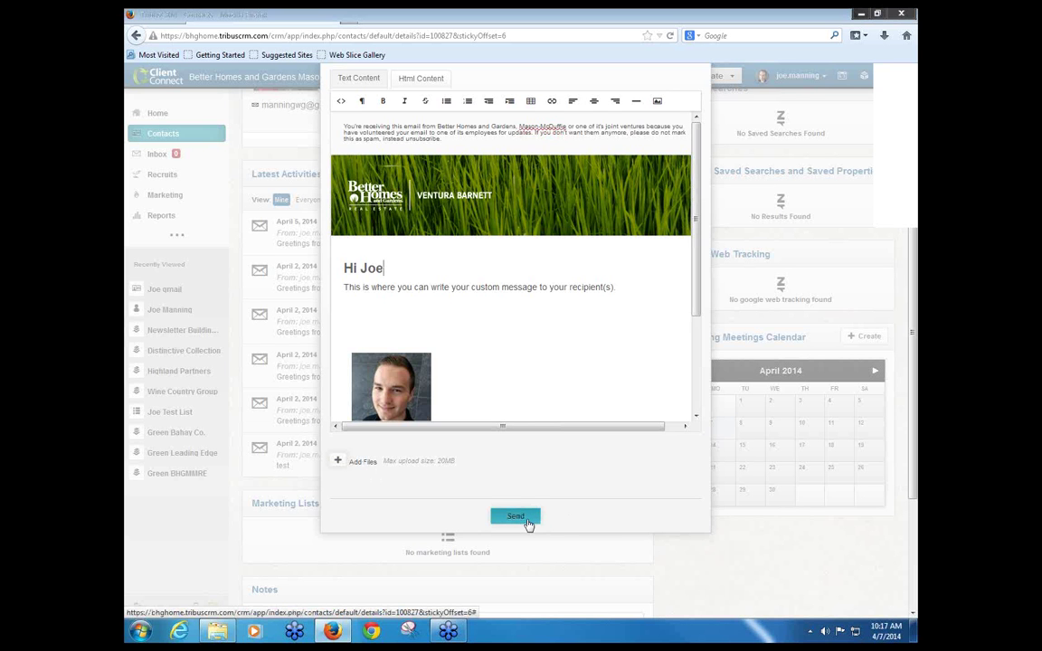
{"action": "left_click", "coordinate": [525, 522]}
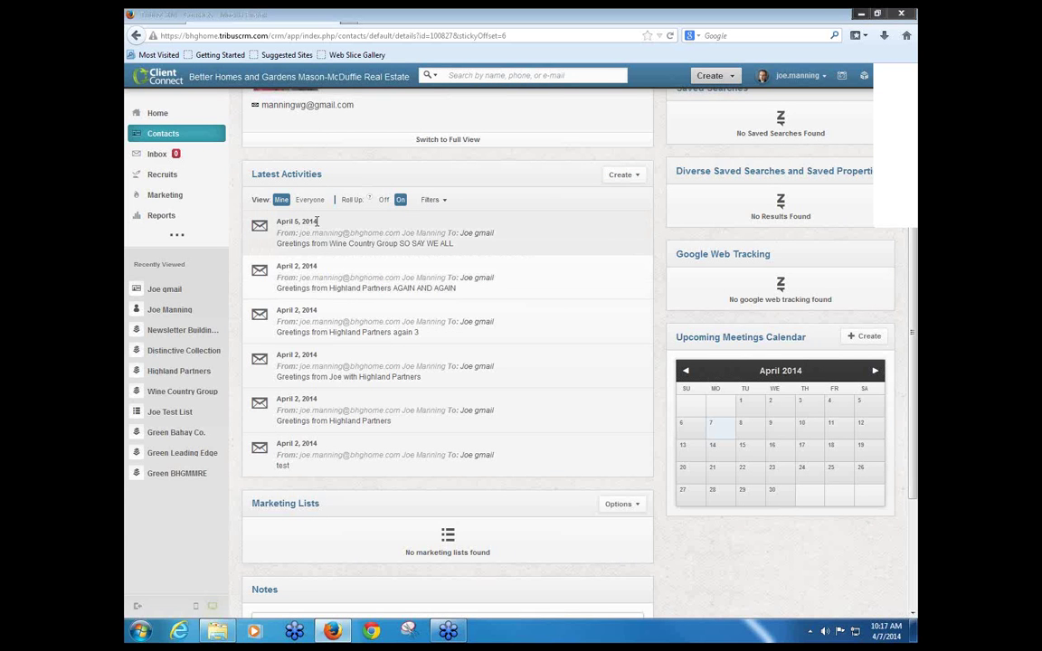
{"action": "scroll", "coordinate": [318, 308], "scroll_direction": "up", "scroll_amount": 3}
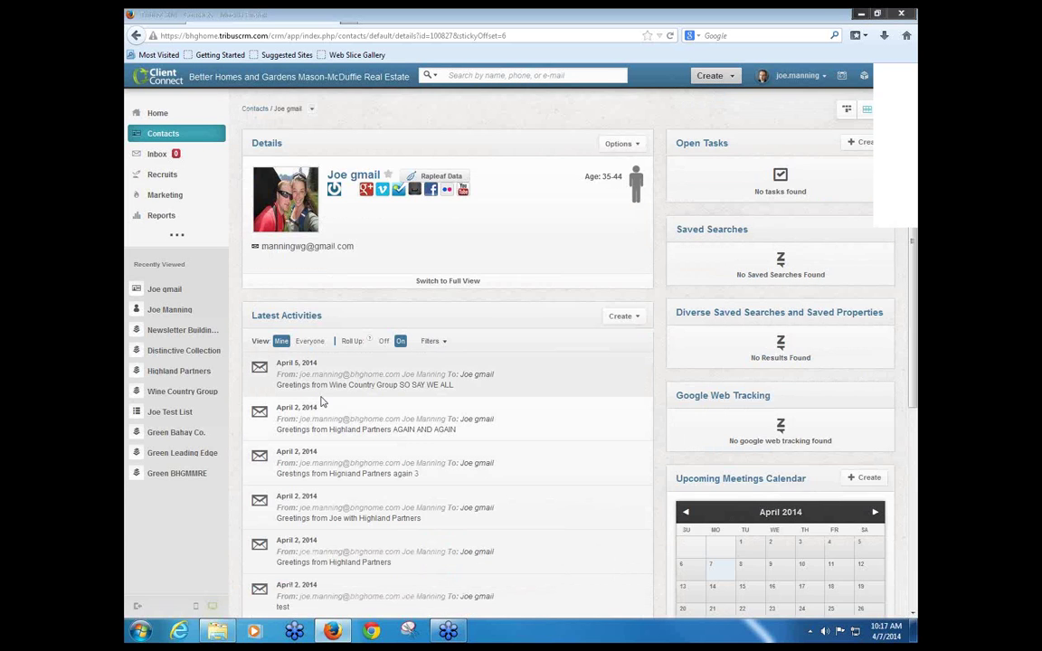
{"action": "scroll", "coordinate": [321, 400], "scroll_direction": "down", "scroll_amount": 2}
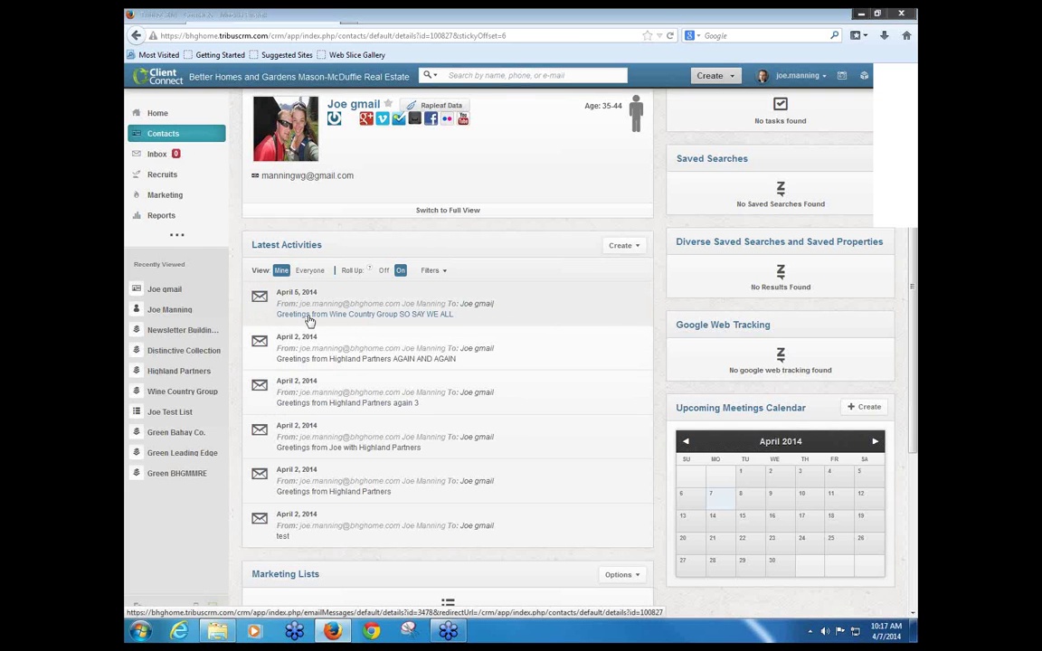
{"action": "left_click", "coordinate": [308, 317]}
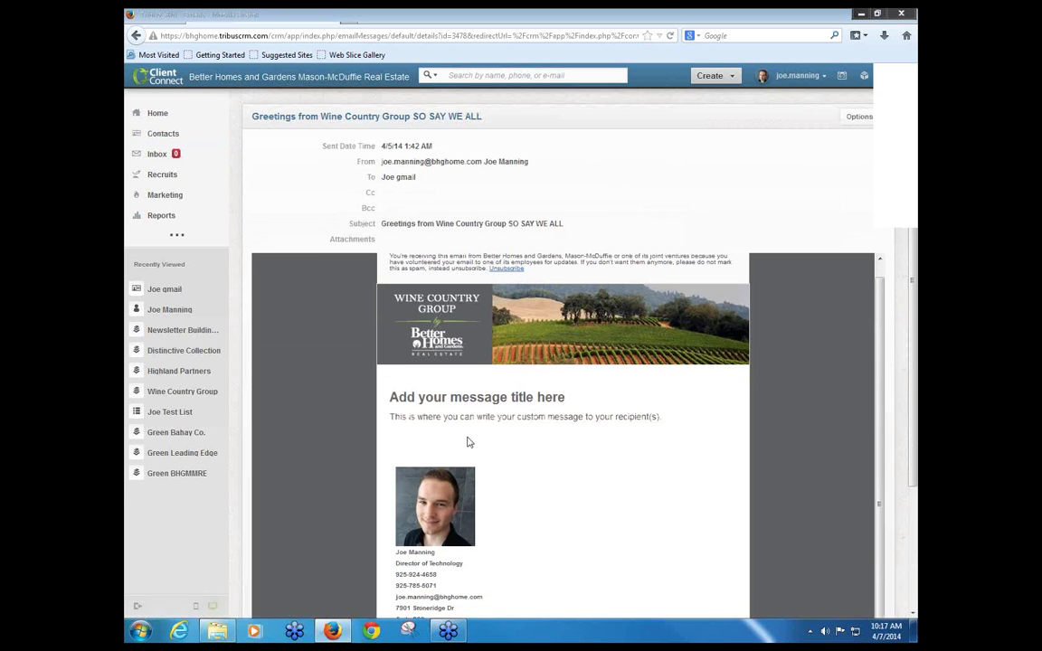
{"action": "scroll", "coordinate": [346, 164], "scroll_direction": "down", "scroll_amount": 1}
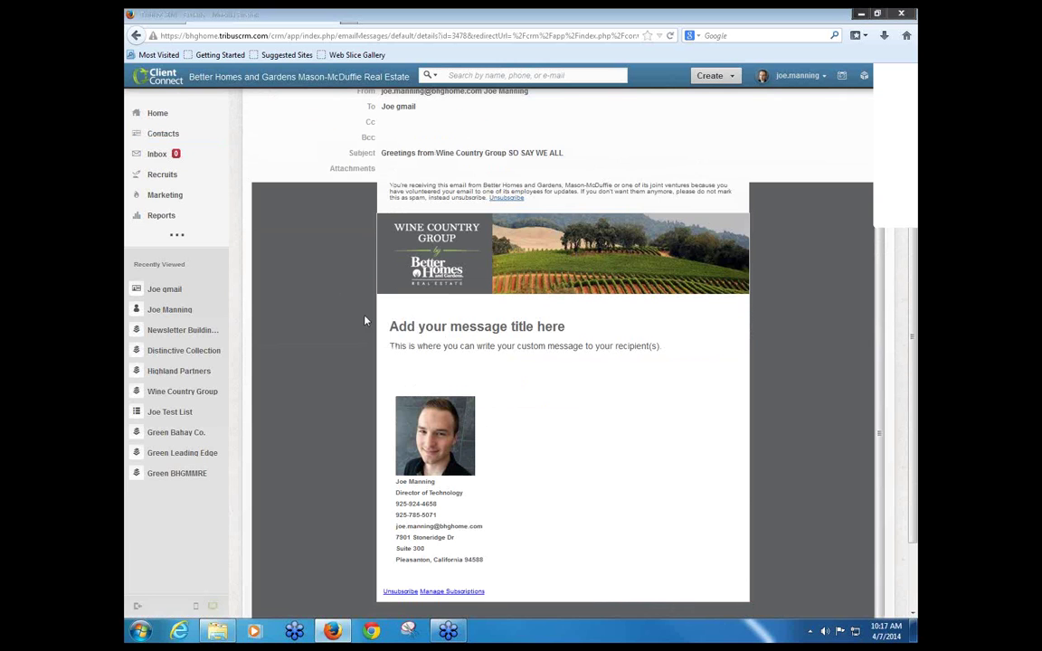
{"action": "left_click", "coordinate": [133, 35]}
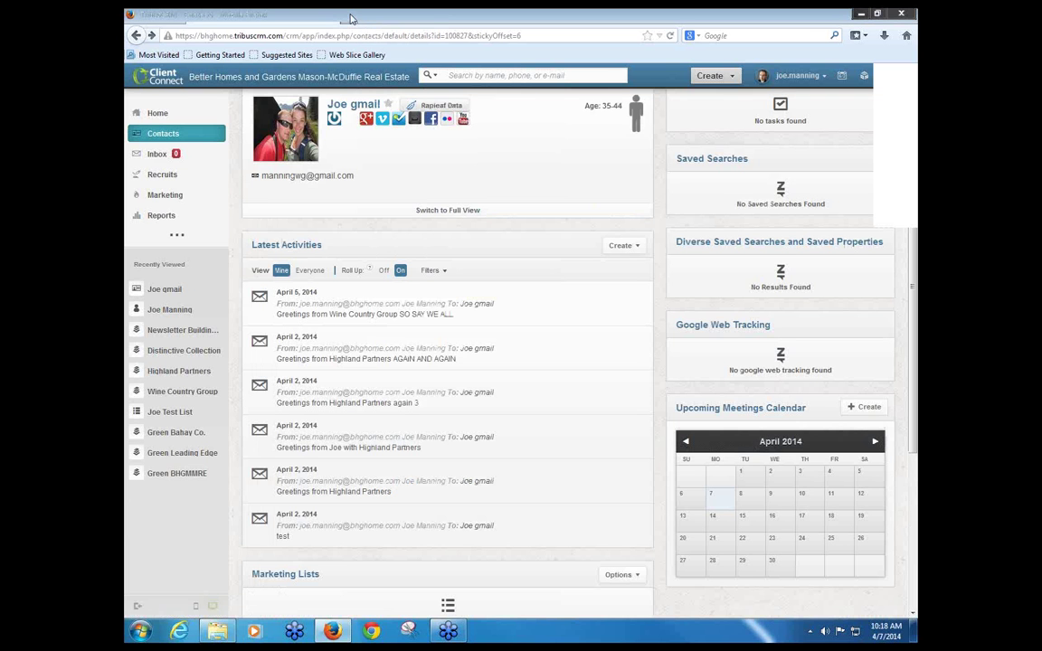
{"action": "left_click", "coordinate": [633, 245]}
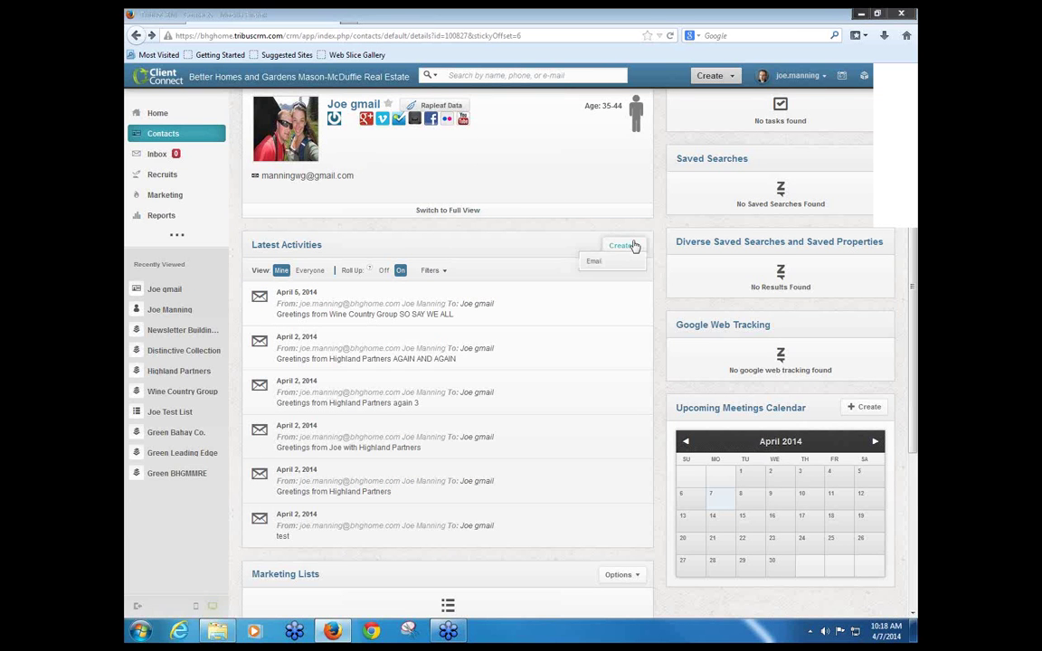
Step: Open gravatar.com in a new tab and sign in with the account's email address and password
{"action": "left_click", "coordinate": [345, 19]}
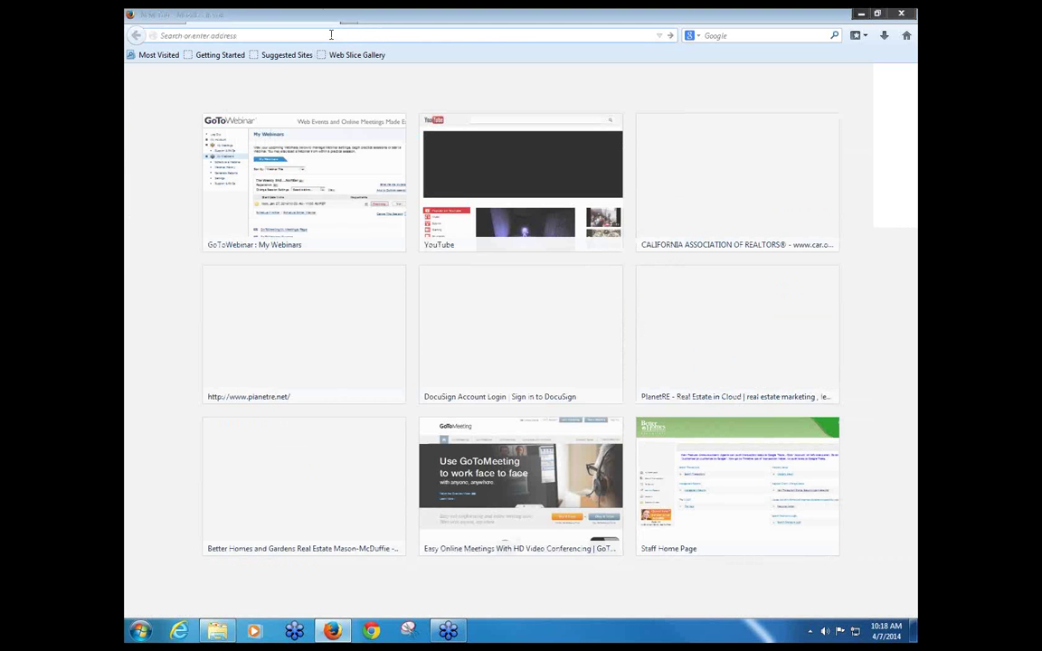
{"action": "type", "text": "grav"}
{"action": "type", "text": "atar.com"}
{"action": "key", "text": "Return"}
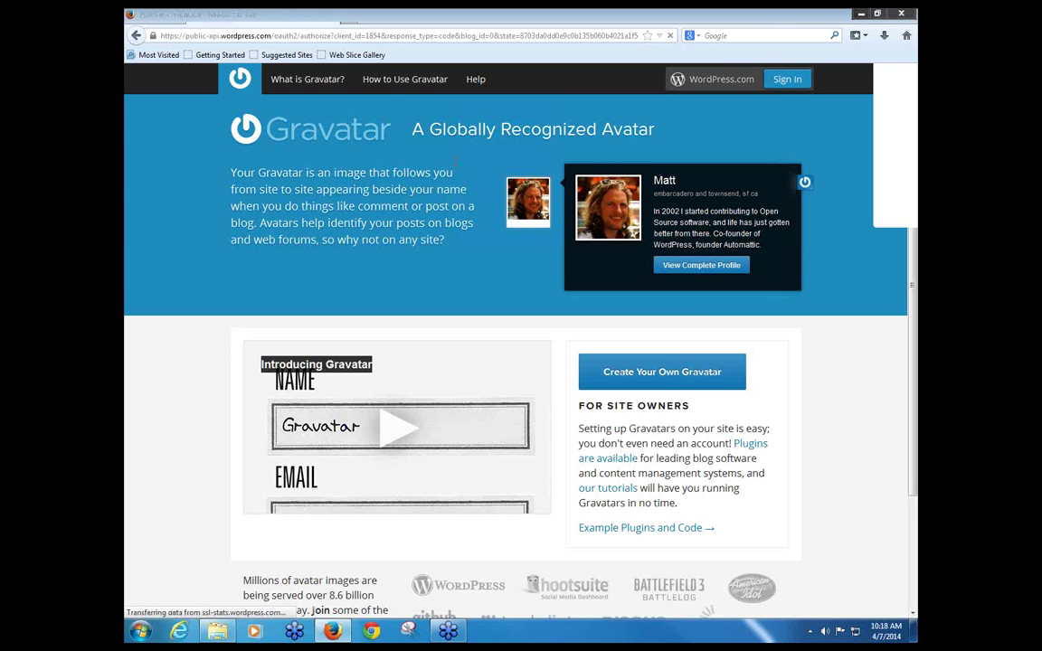
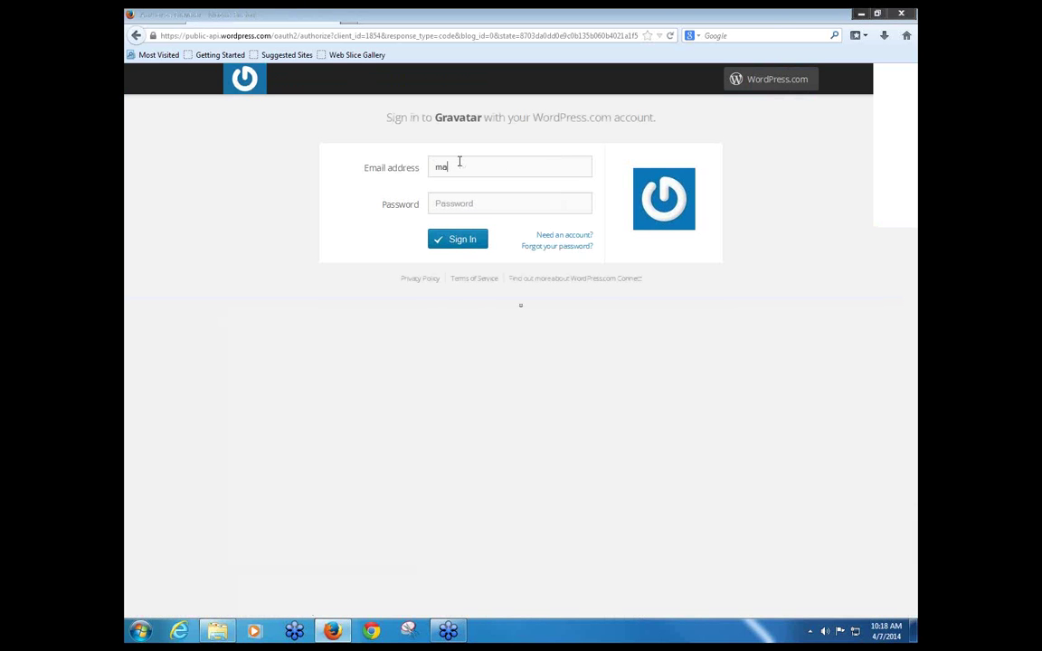
{"action": "left_click", "coordinate": [535, 203]}
{"action": "type", "text": "********"}
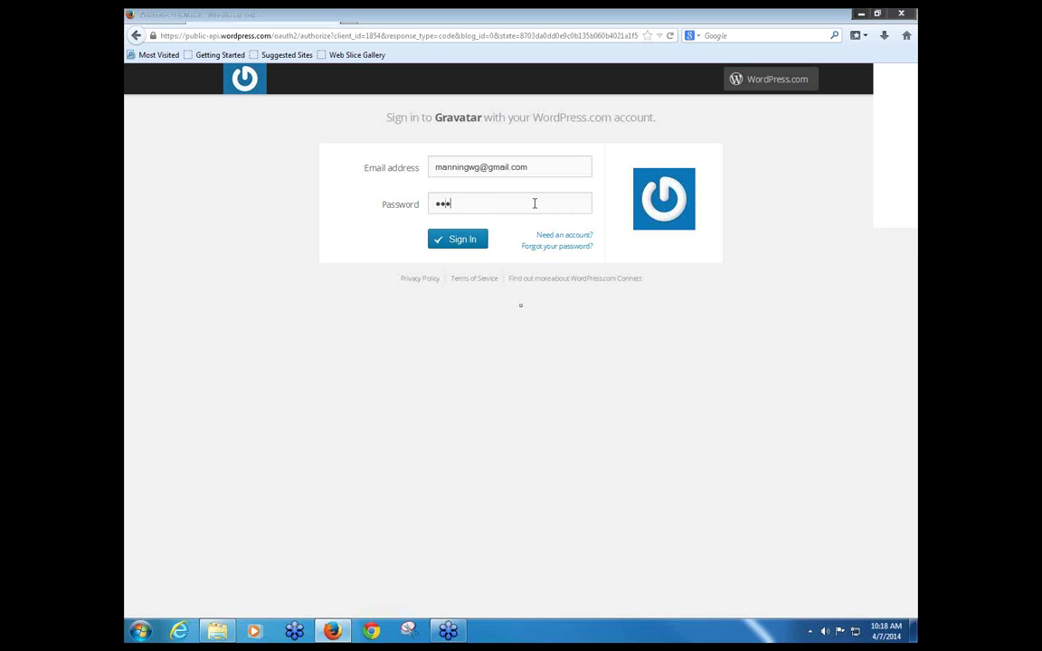
{"action": "type", "text": "*"}
{"action": "left_click", "coordinate": [450, 244]}
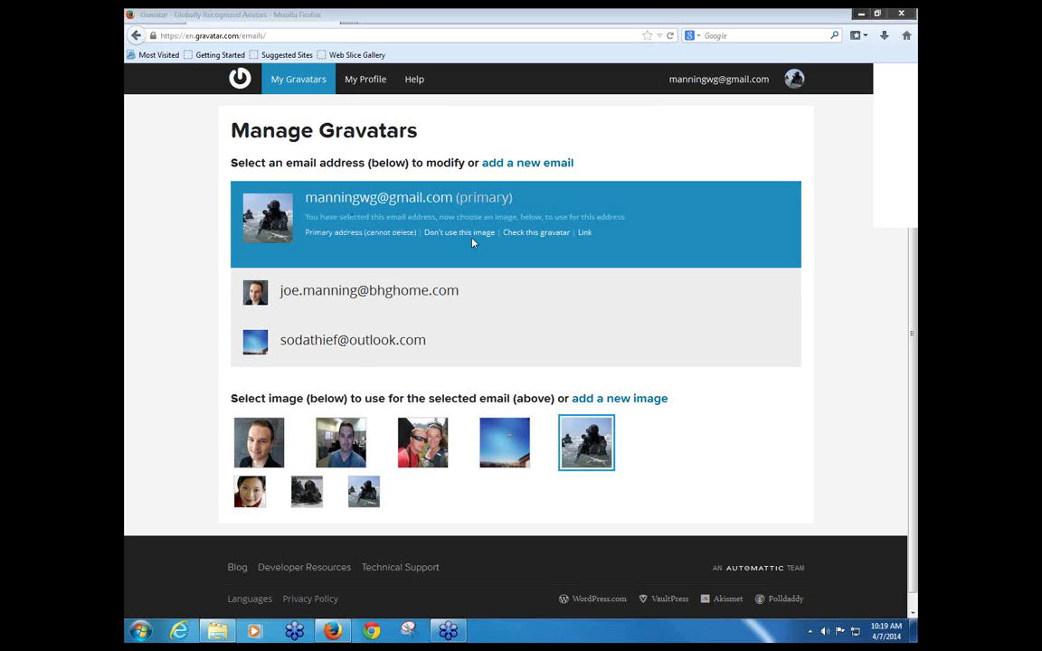
Step: Try the second photo and the woman's photo for the work email, cancelling both changes
{"action": "left_click", "coordinate": [312, 292]}
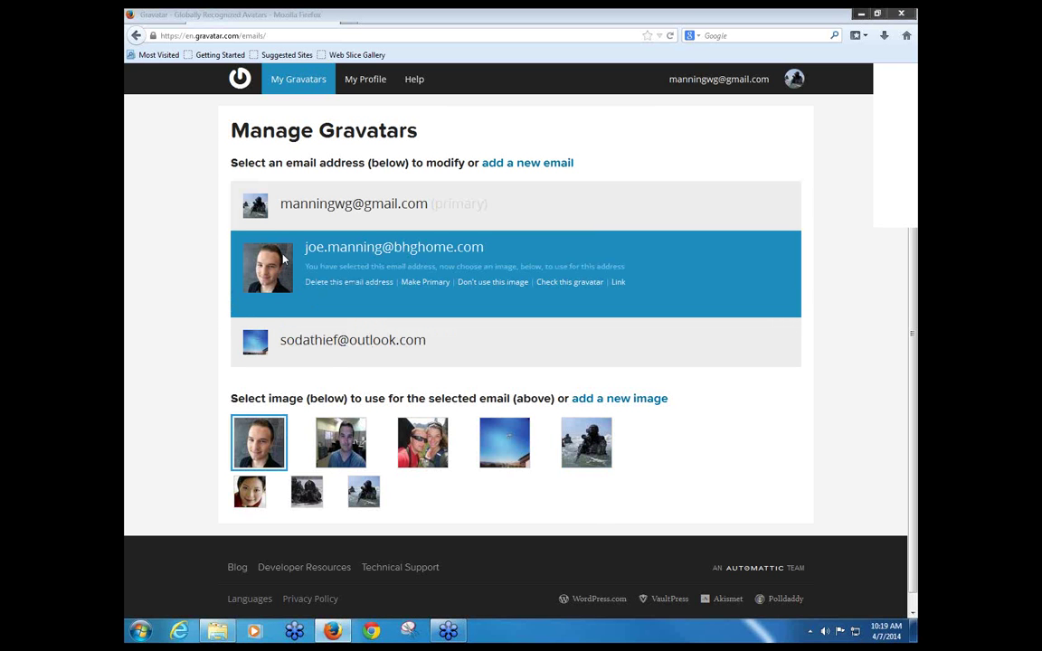
{"action": "left_click", "coordinate": [342, 443]}
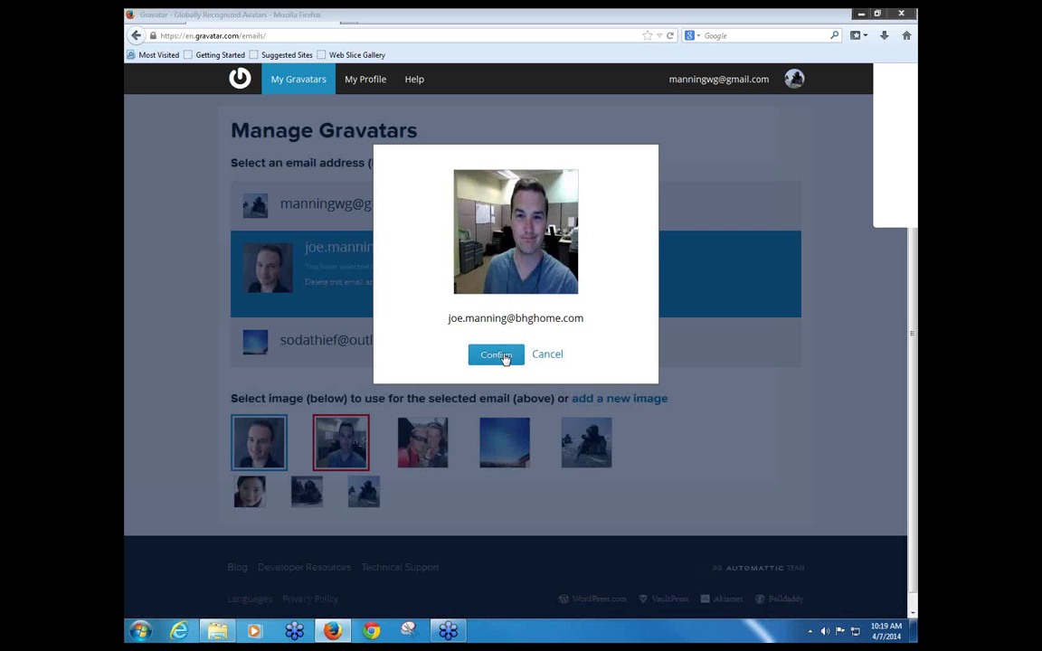
{"action": "left_click", "coordinate": [555, 358]}
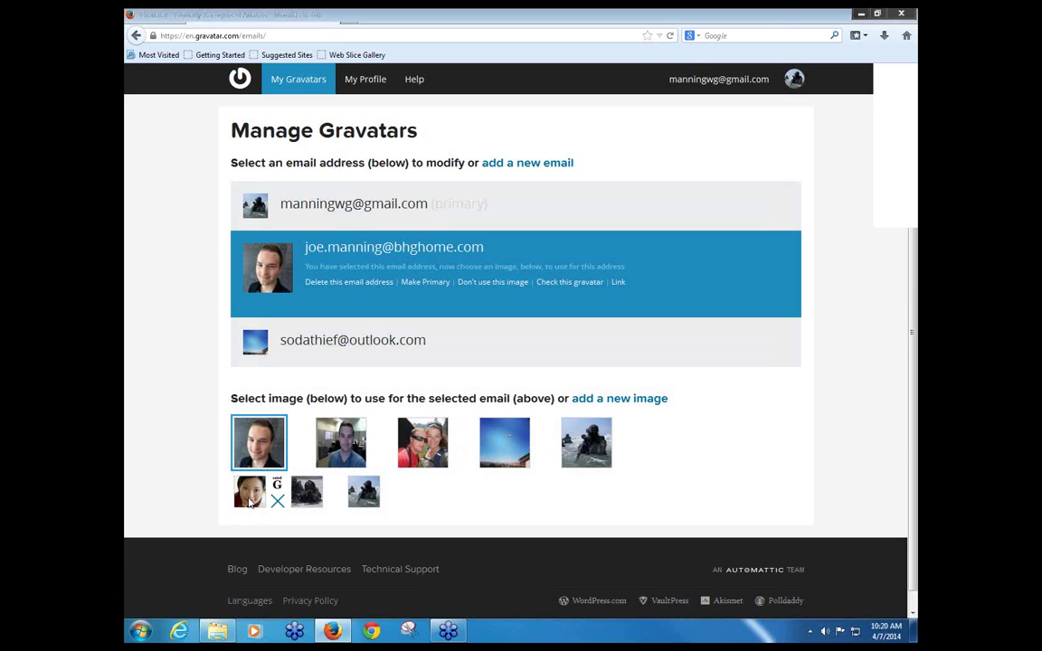
{"action": "left_click", "coordinate": [249, 502]}
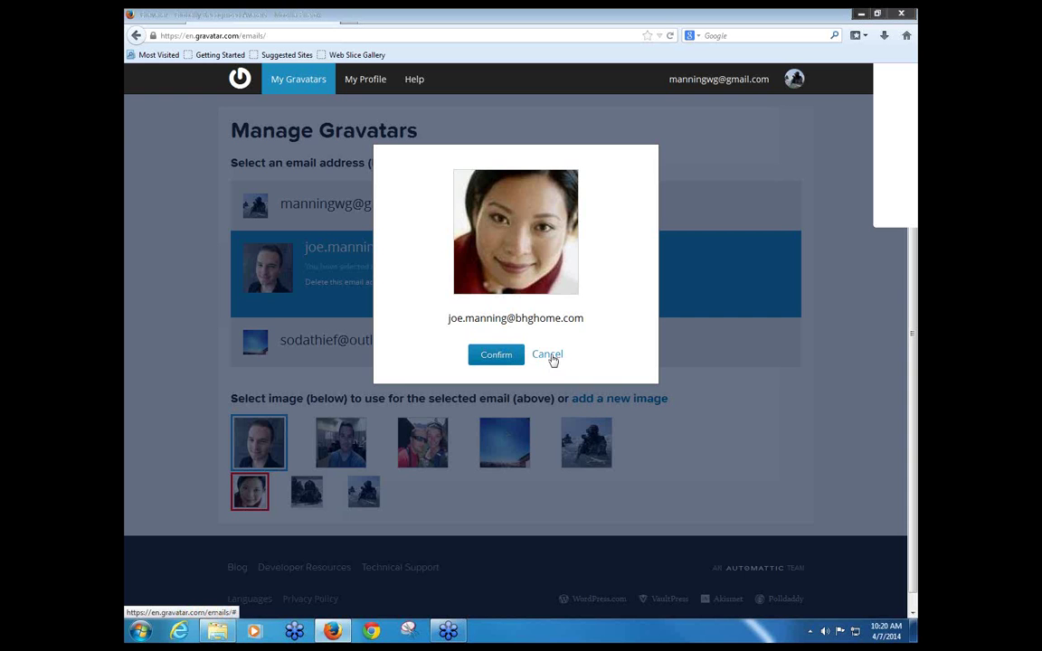
{"action": "left_click", "coordinate": [549, 356]}
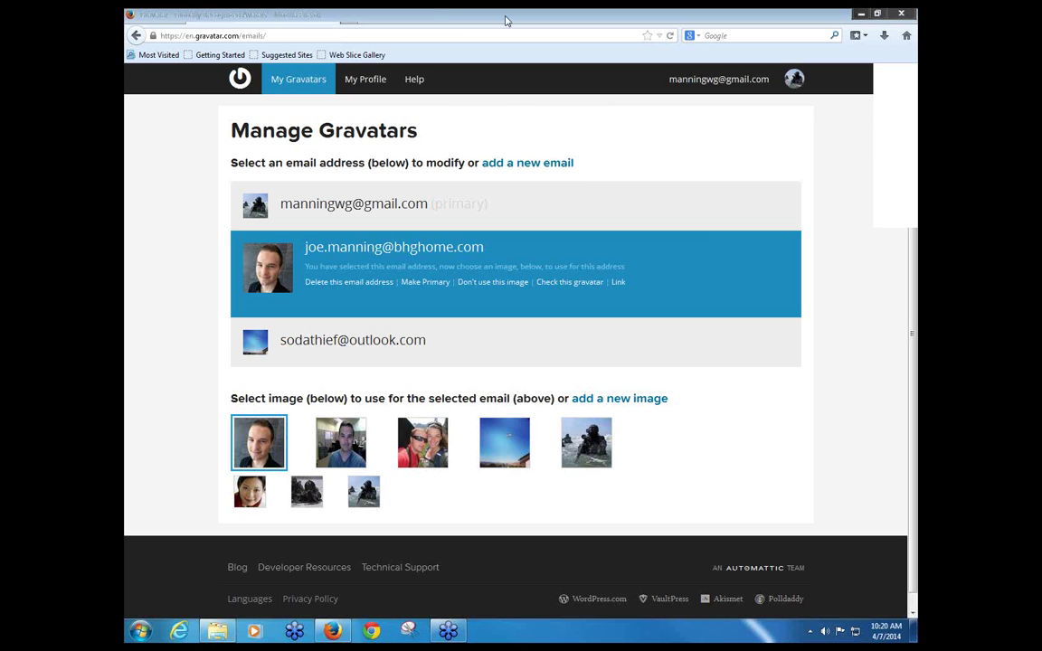
Step: Open the MMRE-IT channel at youtube.com/mmretraining in a new browser tab
{"action": "key", "text": "ctrl+t"}
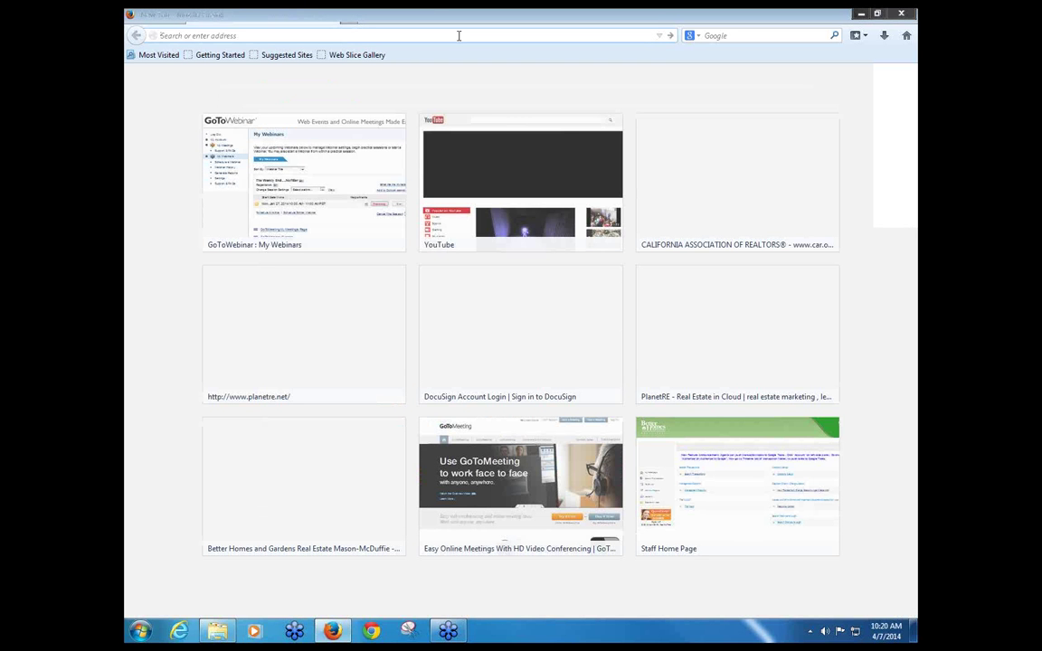
{"action": "type", "text": "youtube"}
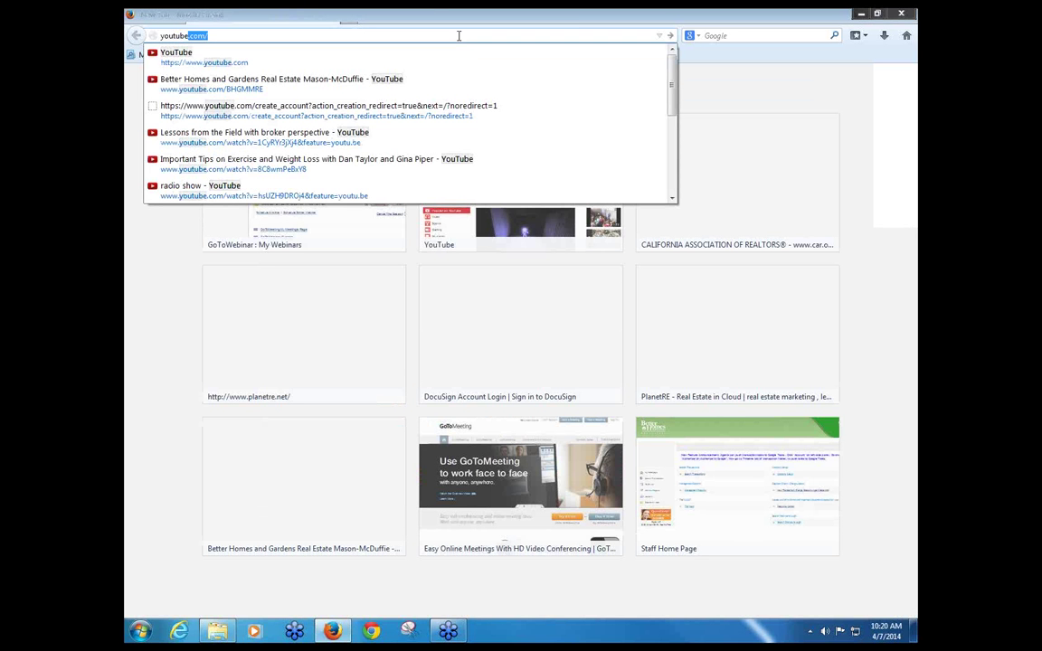
{"action": "type", "text": ".com/"}
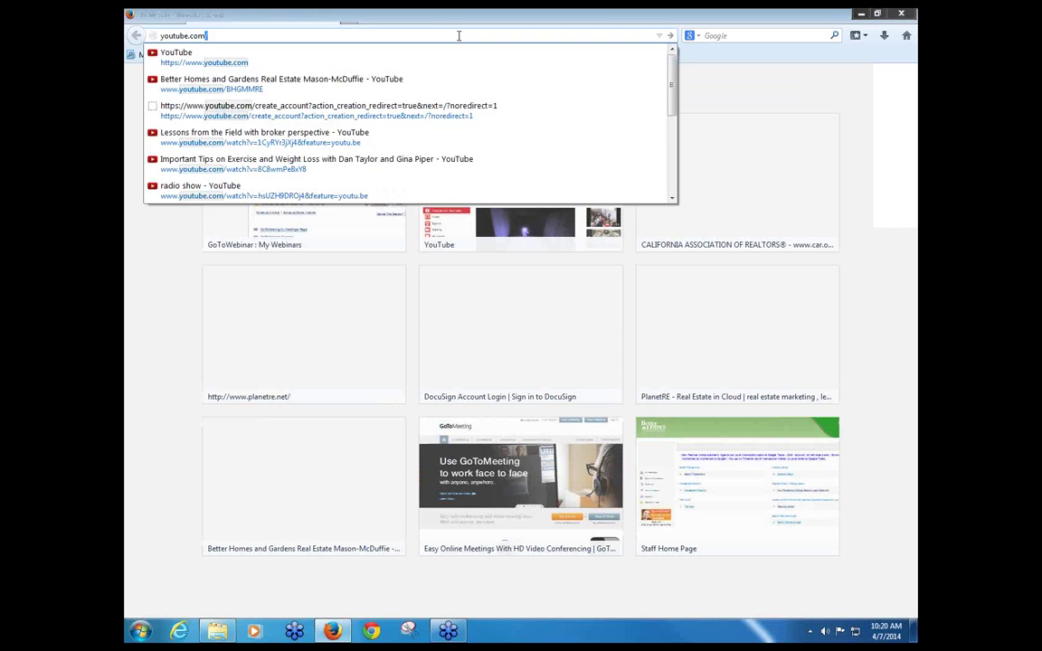
{"action": "key", "text": "Return"}
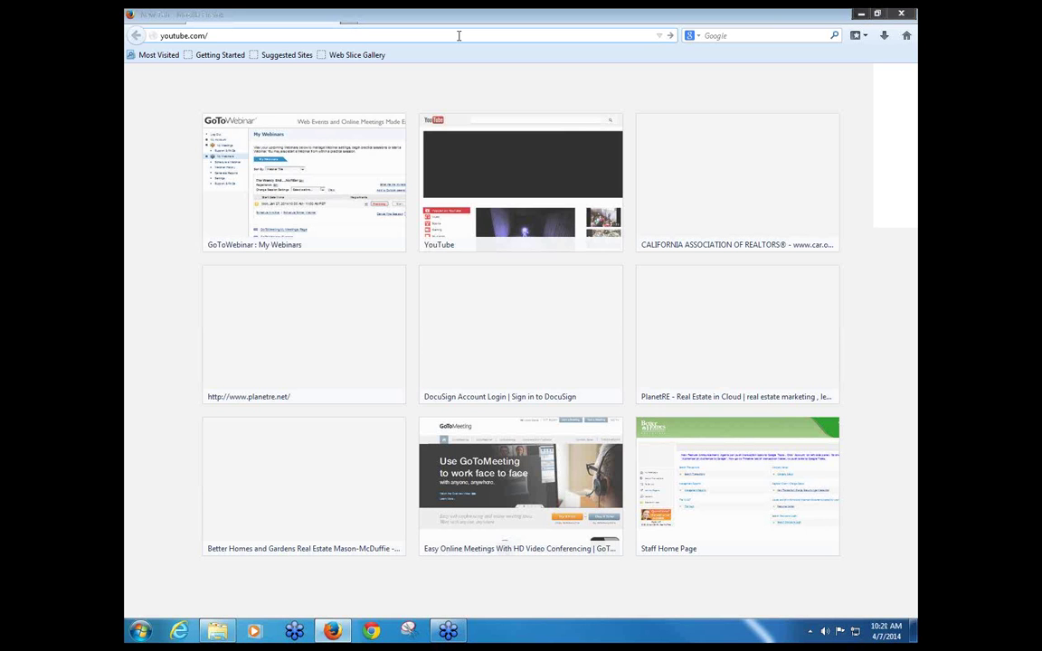
{"action": "type", "text": "mmretraining"}
{"action": "key", "text": "Return"}
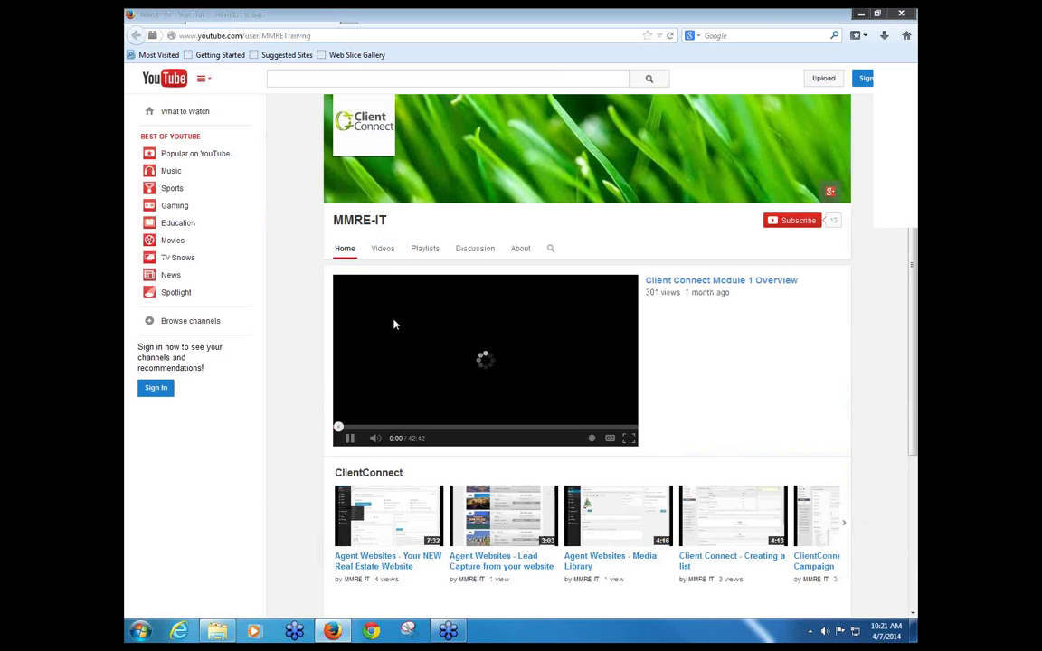
Step: Pause the YouTube channel's overview video and show the channel's Videos list
{"action": "left_click", "coordinate": [349, 439]}
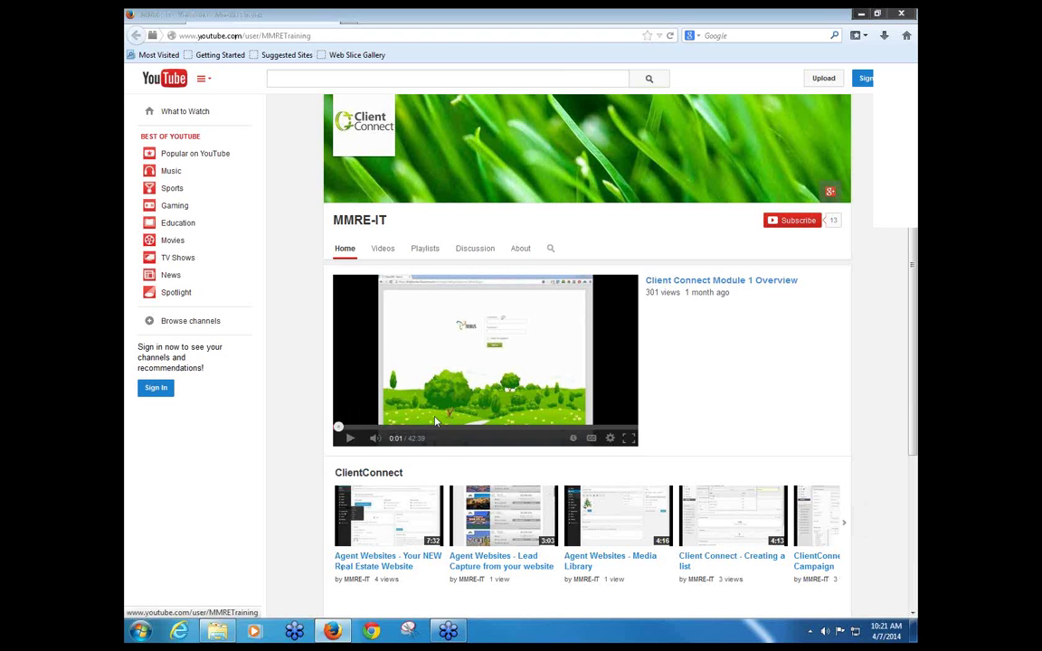
{"action": "left_click", "coordinate": [381, 250]}
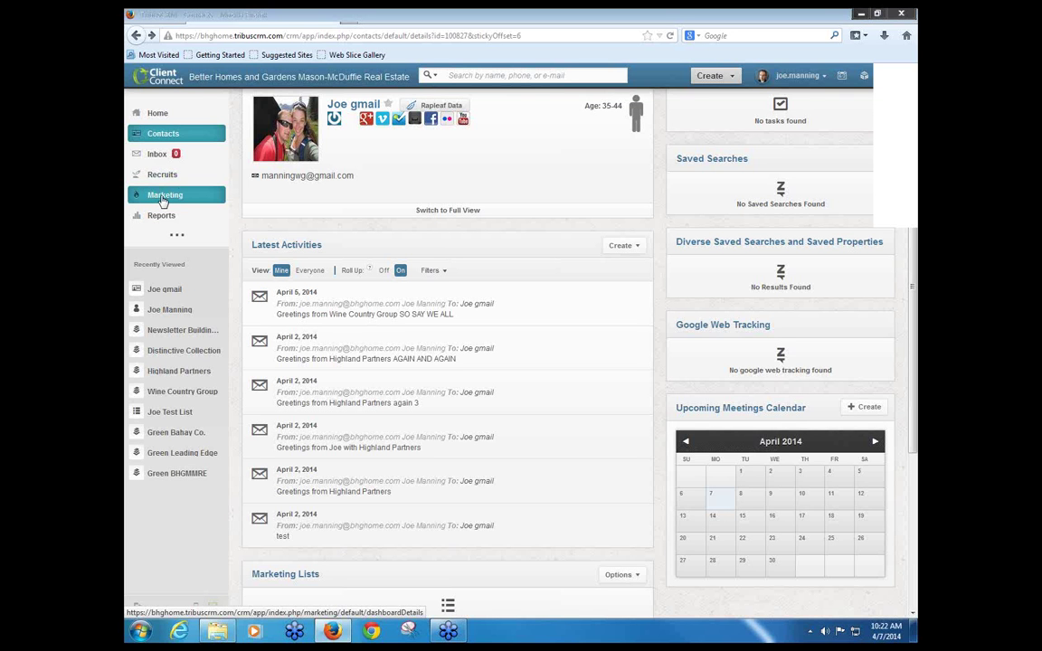
Step: View the Tribus CRM Marketing dashboard charts, then go back to the YouTube videos page
{"action": "left_click", "coordinate": [164, 196]}
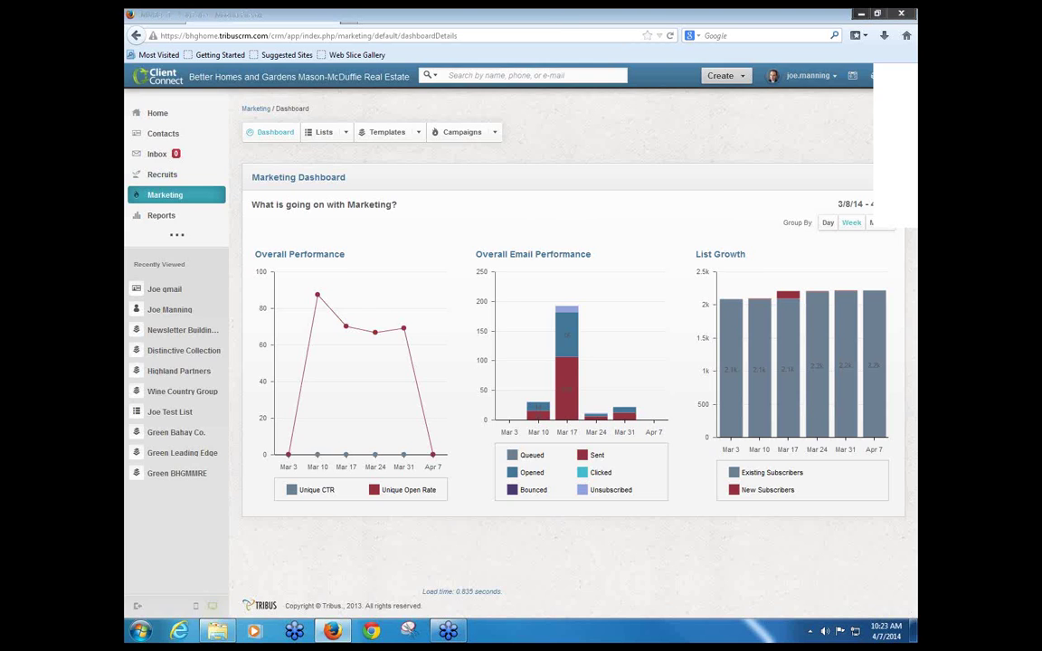
{"action": "left_click", "coordinate": [505, 18]}
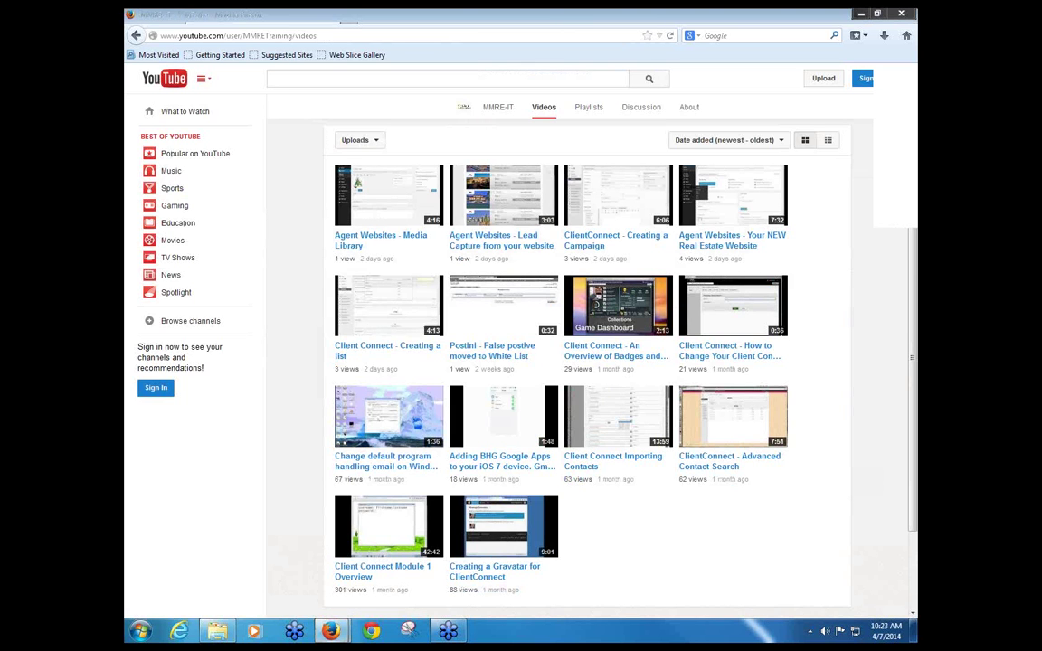
Step: Glance at the Manage Gravatars page, then return to the Client Connect Marketing Dashboard
{"action": "left_click", "coordinate": [389, 13]}
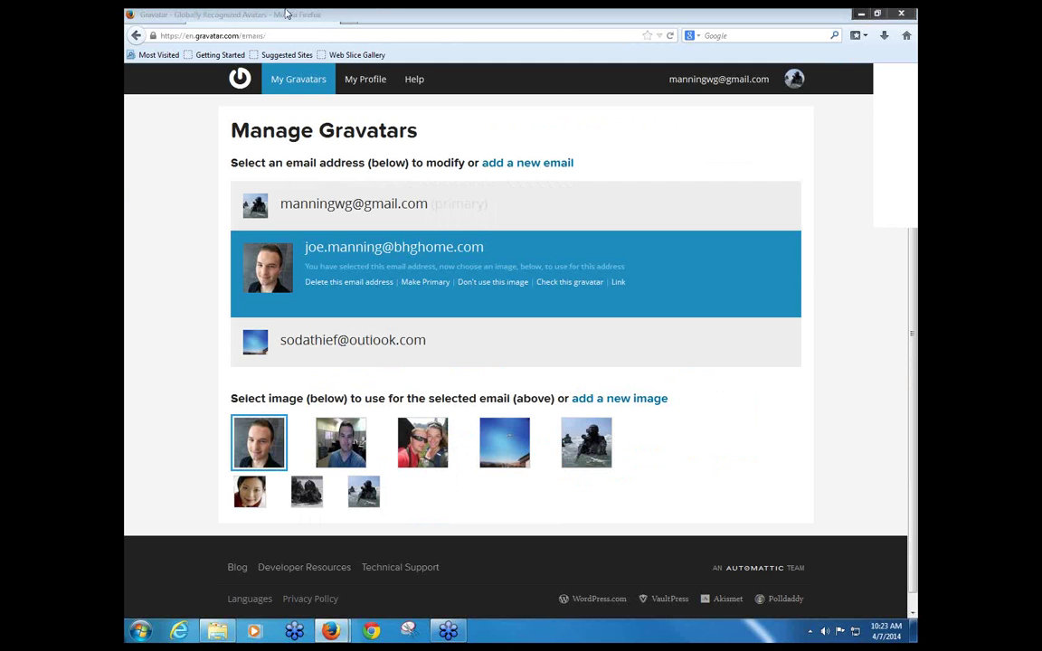
{"action": "left_click", "coordinate": [257, 13]}
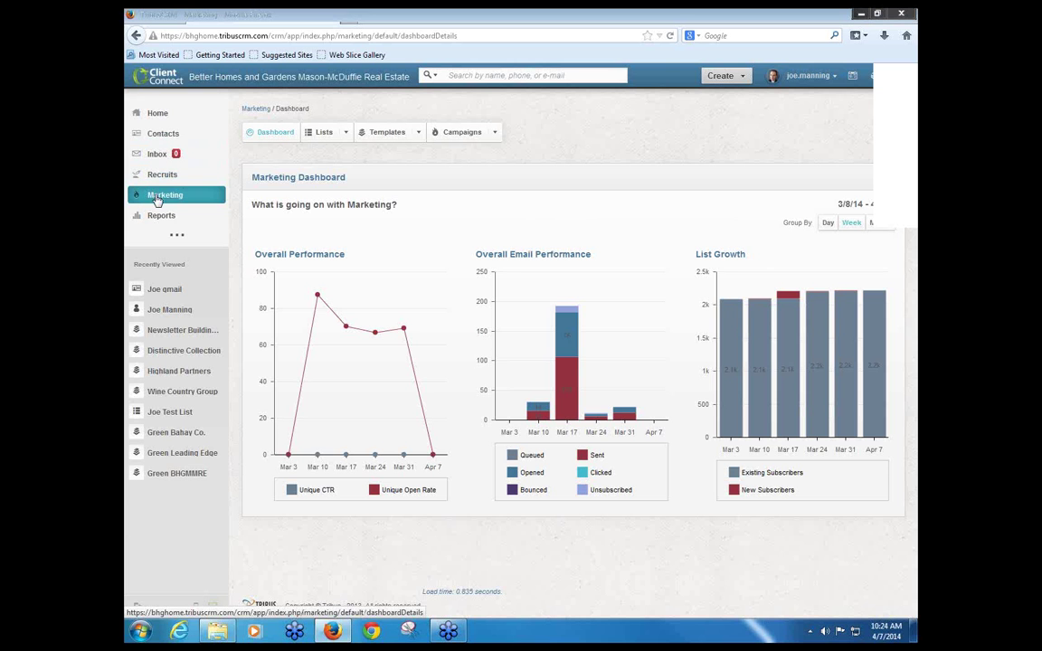
{"action": "left_click", "coordinate": [161, 217]}
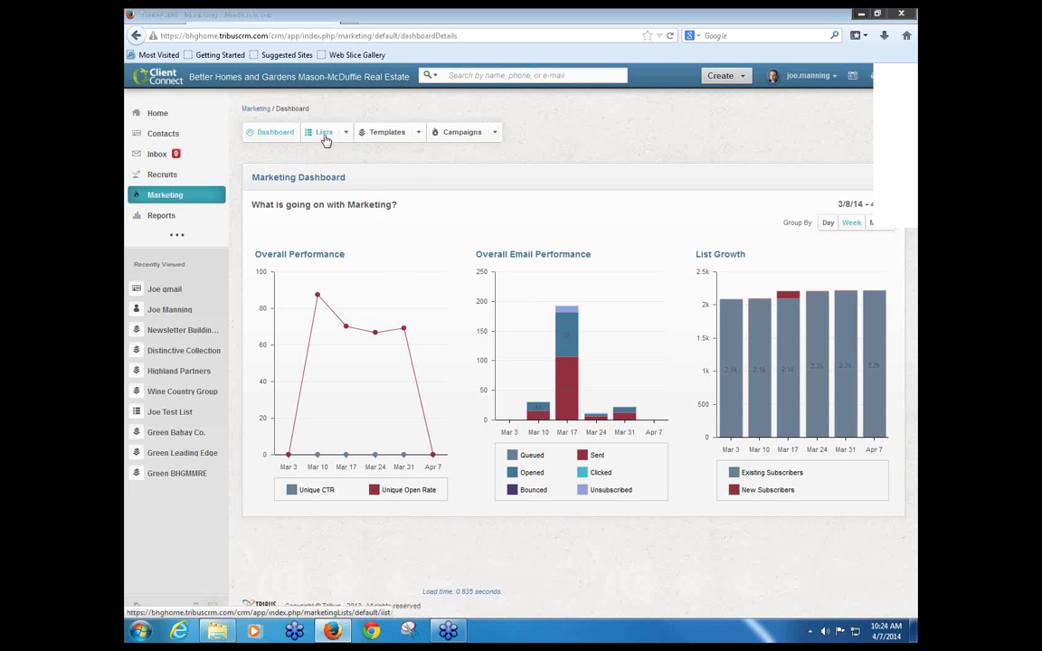
Step: Open Marketing Lists, check the Advanced saved searches, and scroll through the 80 lists
{"action": "left_click", "coordinate": [325, 140]}
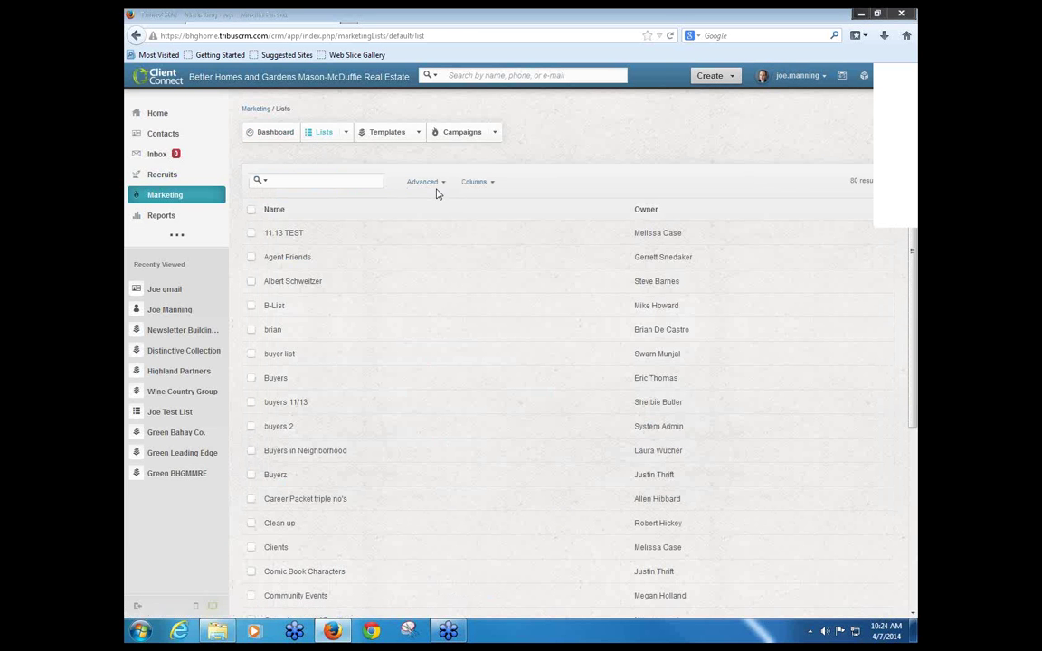
{"action": "left_click", "coordinate": [425, 182]}
{"action": "left_click", "coordinate": [330, 208]}
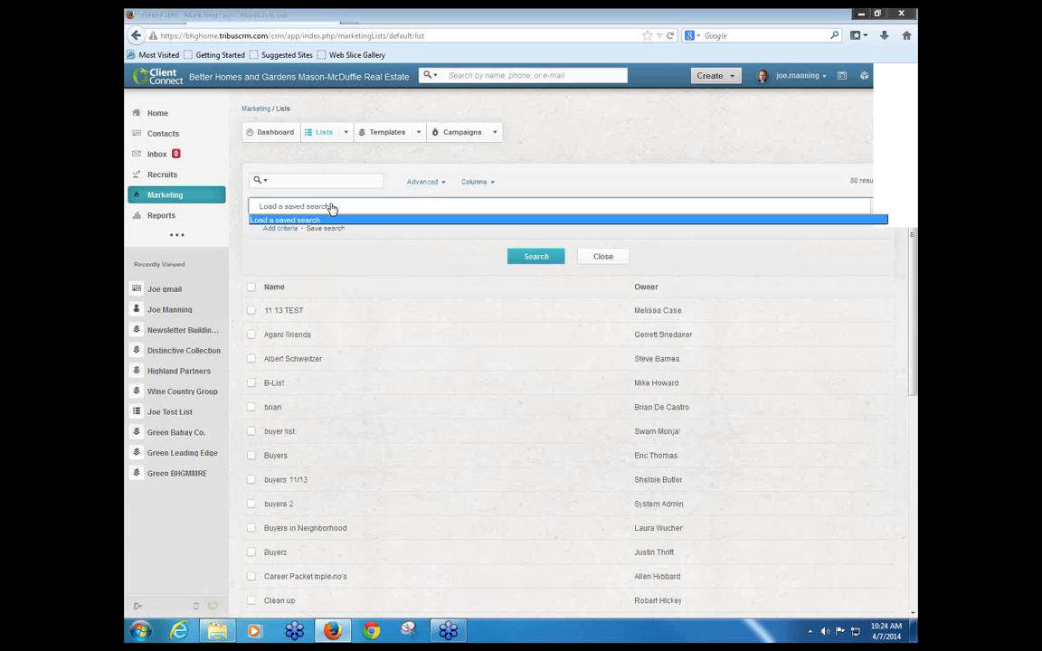
{"action": "left_click", "coordinate": [332, 237]}
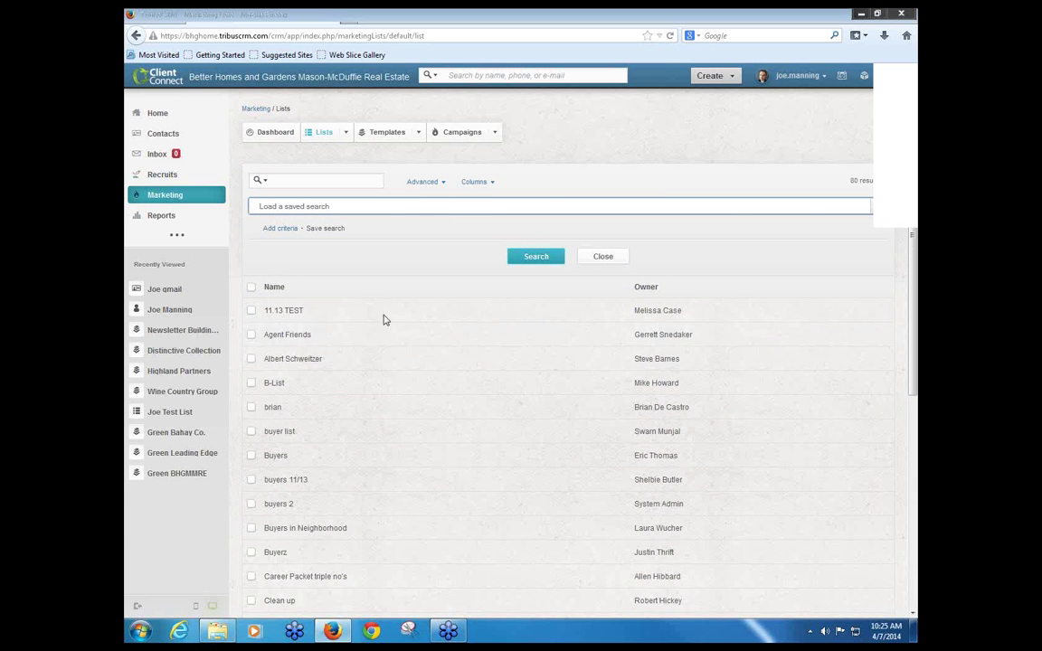
{"action": "scroll", "coordinate": [252, 379], "scroll_direction": "down", "scroll_amount": 3}
{"action": "scroll", "coordinate": [281, 452], "scroll_direction": "down", "scroll_amount": 1}
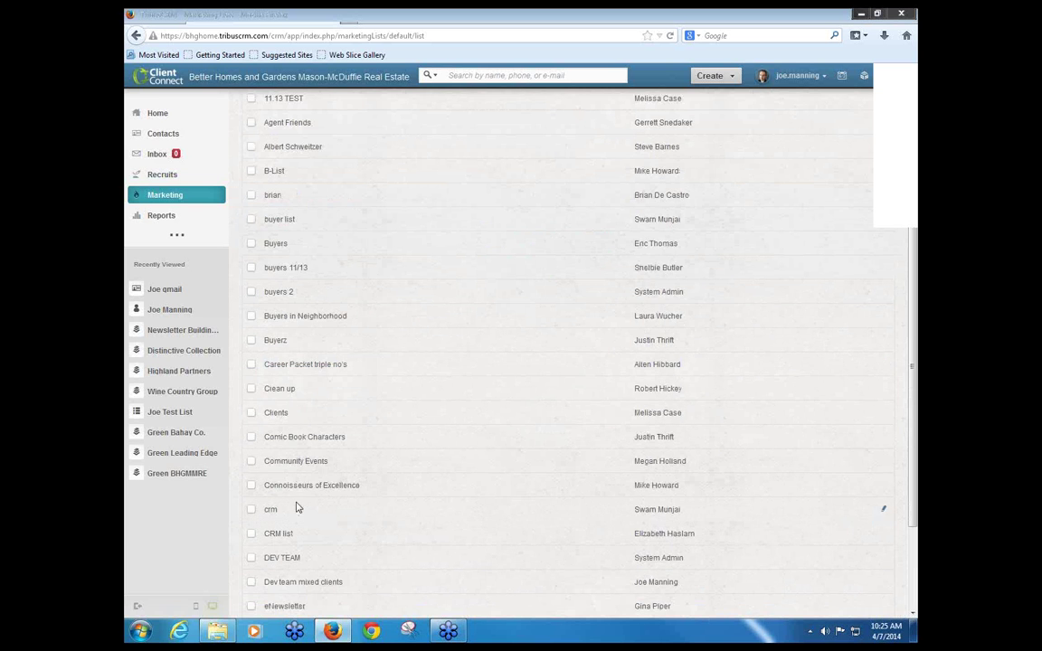
{"action": "scroll", "coordinate": [308, 493], "scroll_direction": "down", "scroll_amount": 3}
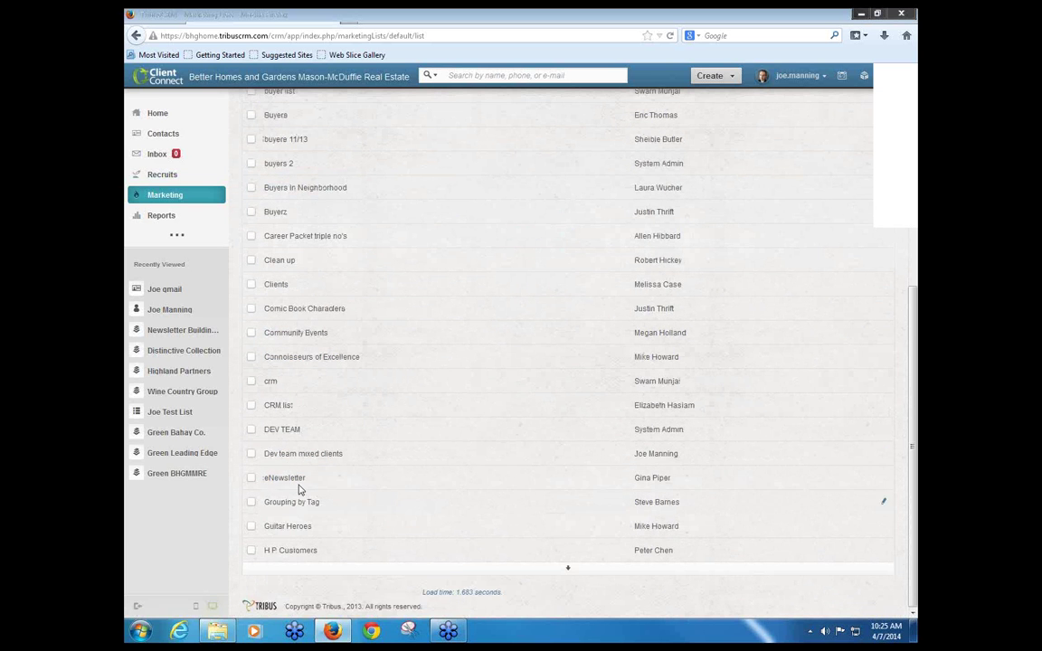
{"action": "scroll", "coordinate": [325, 556], "scroll_direction": "up", "scroll_amount": 7}
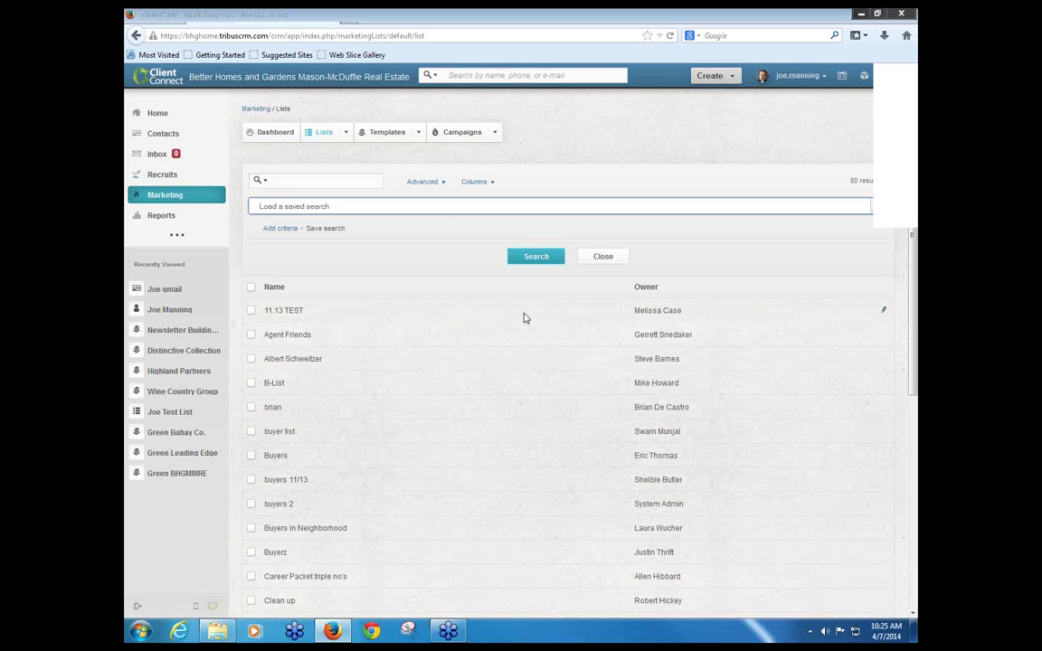
Step: Choose Create List from the Lists dropdown to begin a new marketing list
{"action": "left_click", "coordinate": [346, 132]}
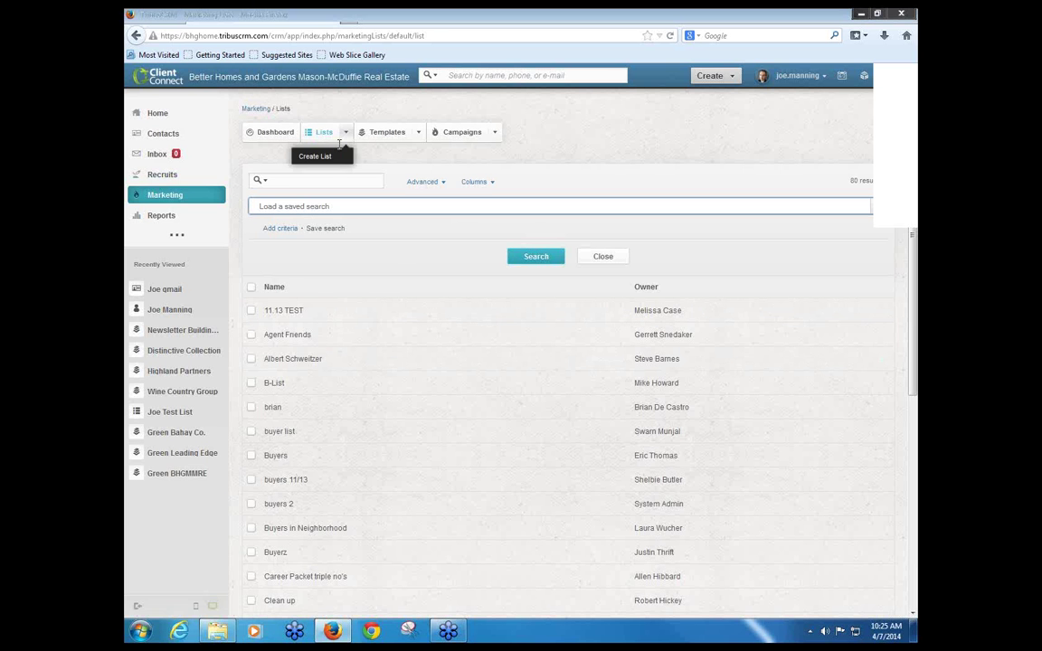
{"action": "left_click", "coordinate": [329, 159]}
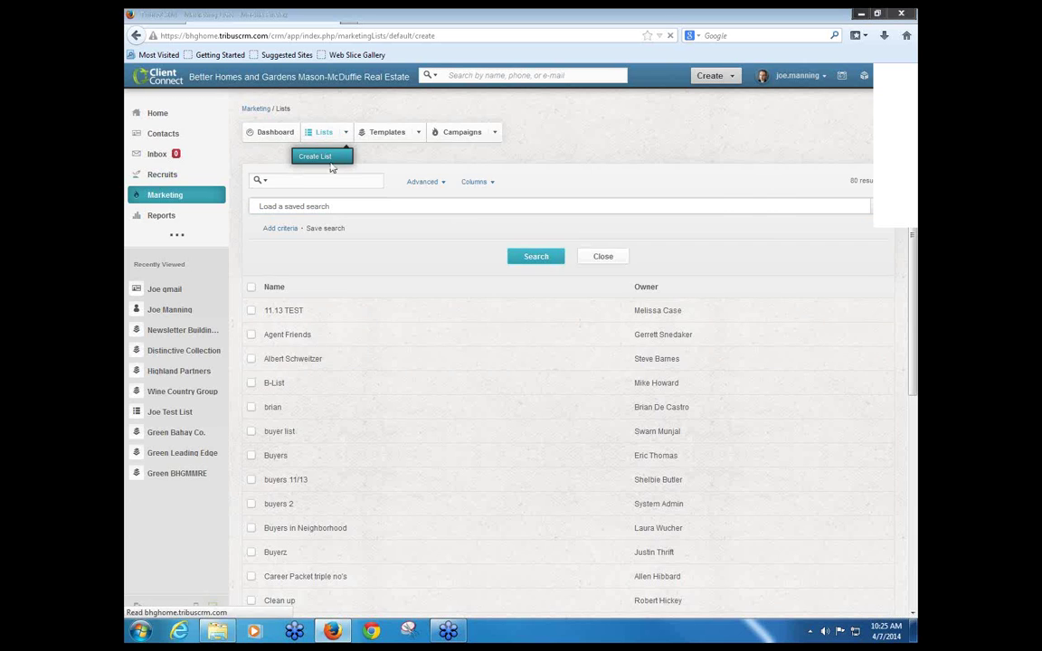
Step: Name the list 'Danville Buyers' with description 'List of all Danville buyers'
{"action": "left_click", "coordinate": [421, 163]}
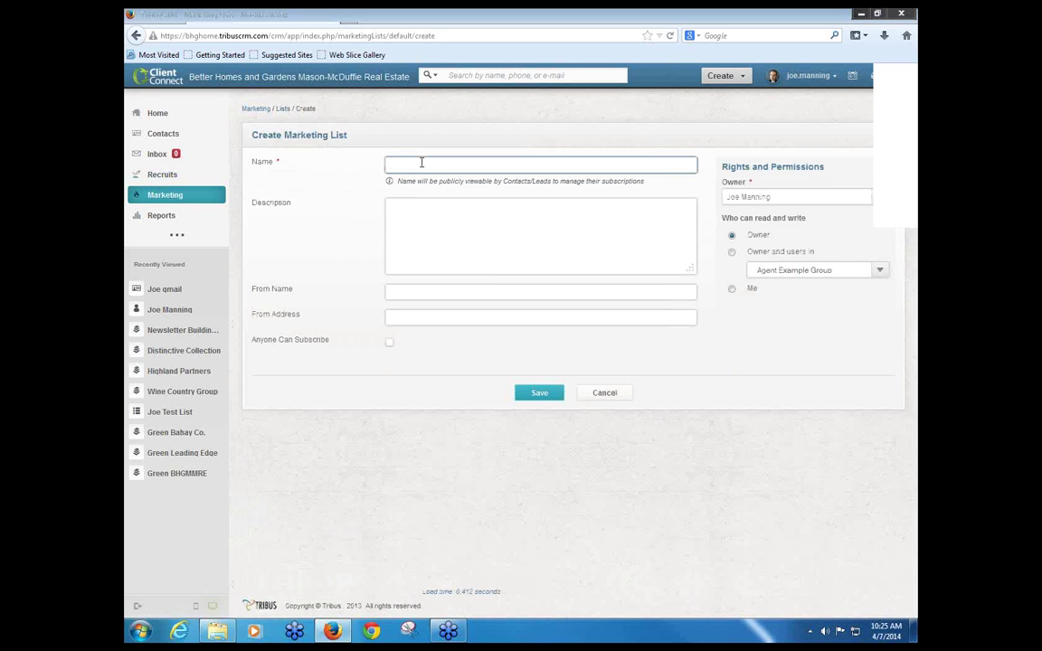
{"action": "type", "text": "Danville Buyers"}
{"action": "left_click", "coordinate": [454, 221]}
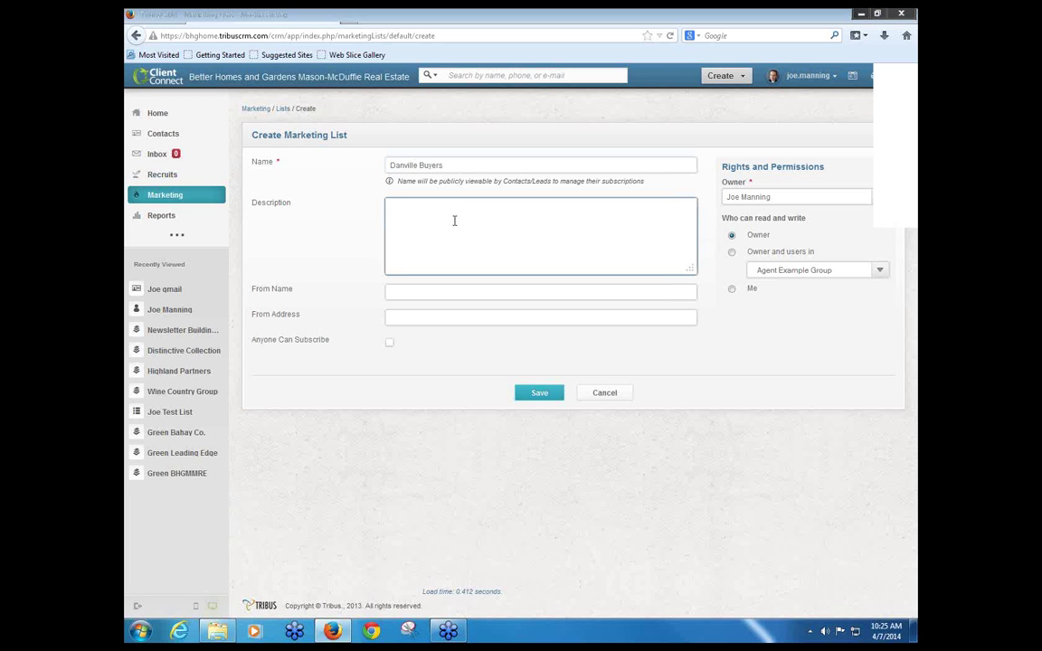
{"action": "type", "text": "List of all Dan"}
{"action": "type", "text": "ville buyers"}
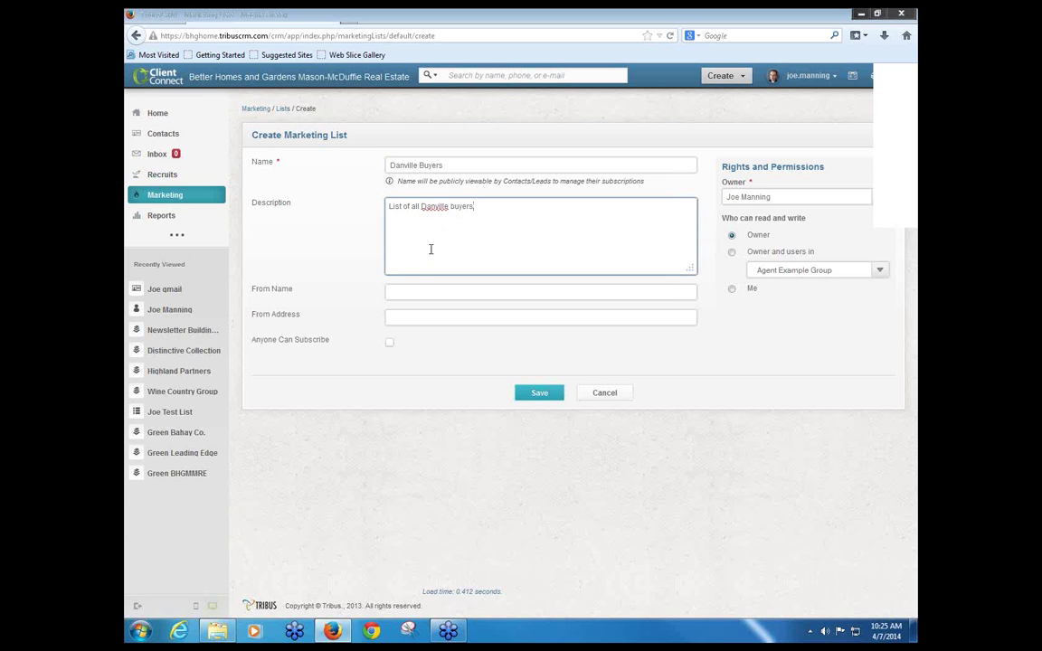
Step: Fill in the list's sender name and sender e-mail address
{"action": "left_click", "coordinate": [421, 289]}
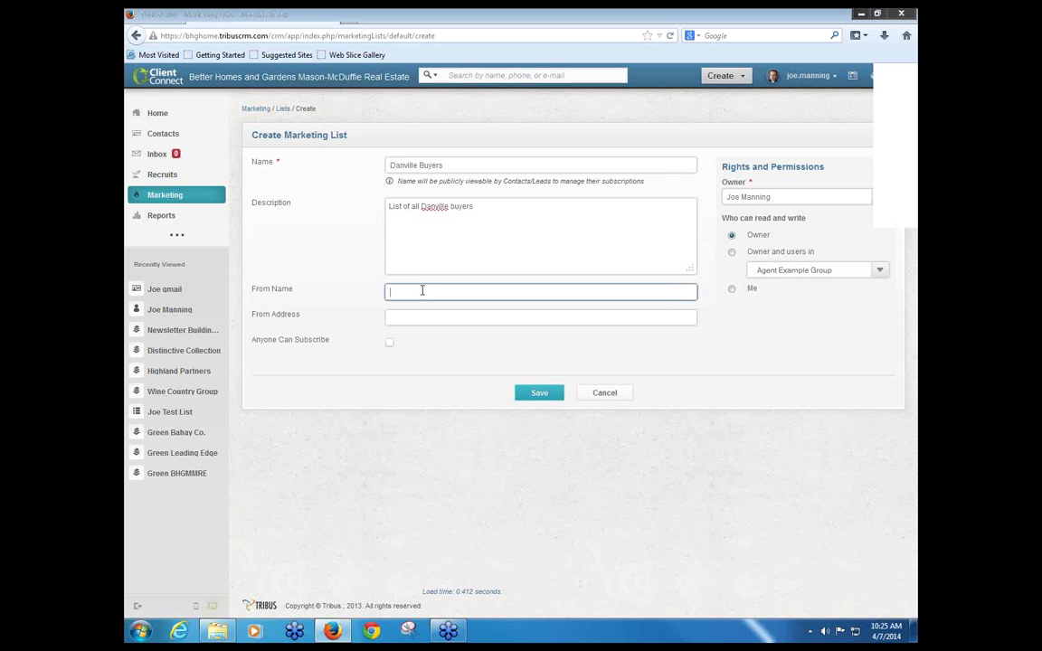
{"action": "key", "text": "Tab"}
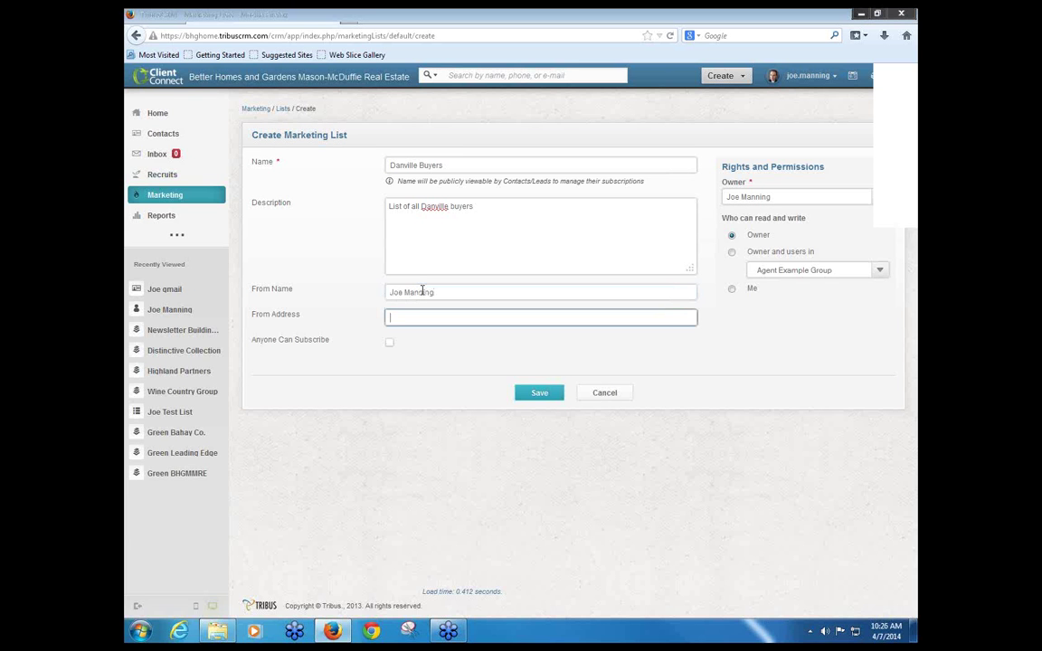
{"action": "left_click", "coordinate": [375, 351]}
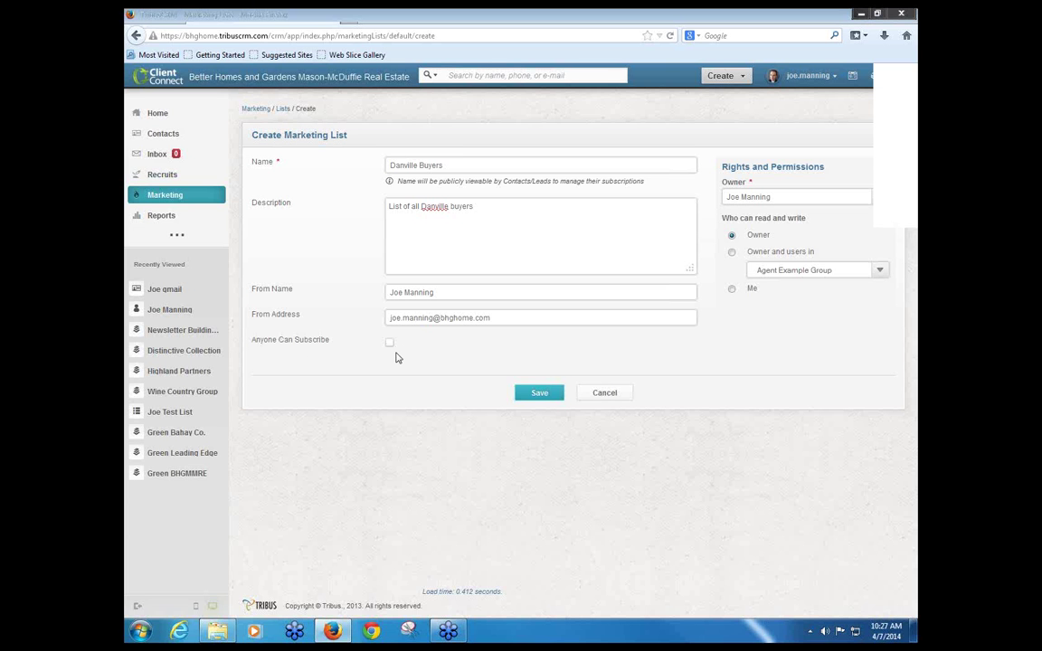
Step: Save the Danville Buyers list, share the lists badge, and review its empty list page
{"action": "left_click", "coordinate": [544, 397]}
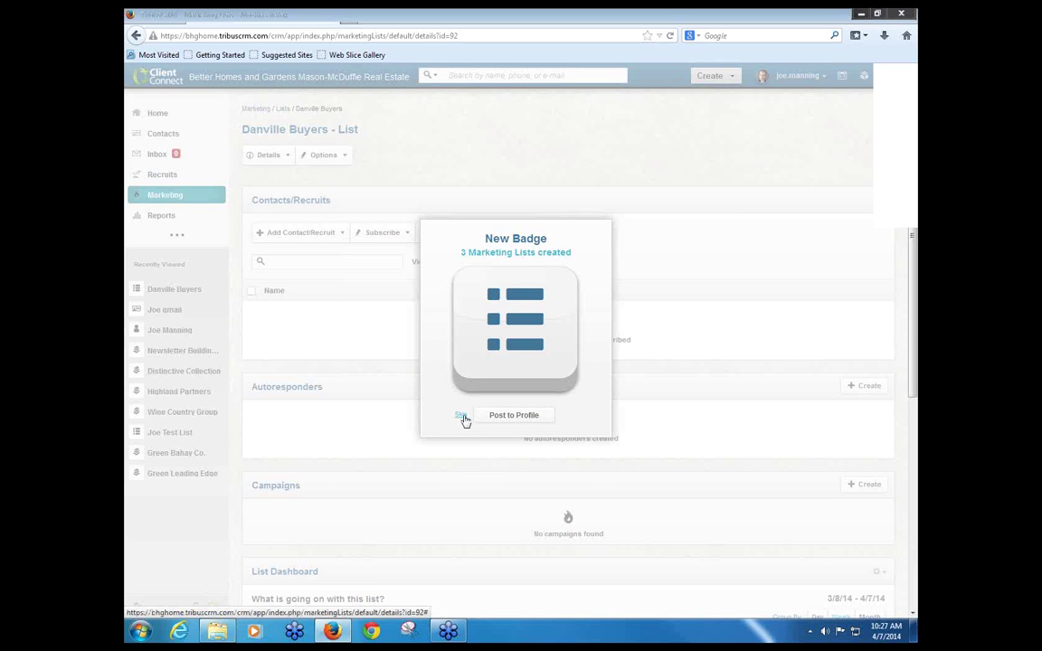
{"action": "left_click", "coordinate": [512, 417]}
{"action": "left_click", "coordinate": [272, 232]}
{"action": "left_click", "coordinate": [398, 194]}
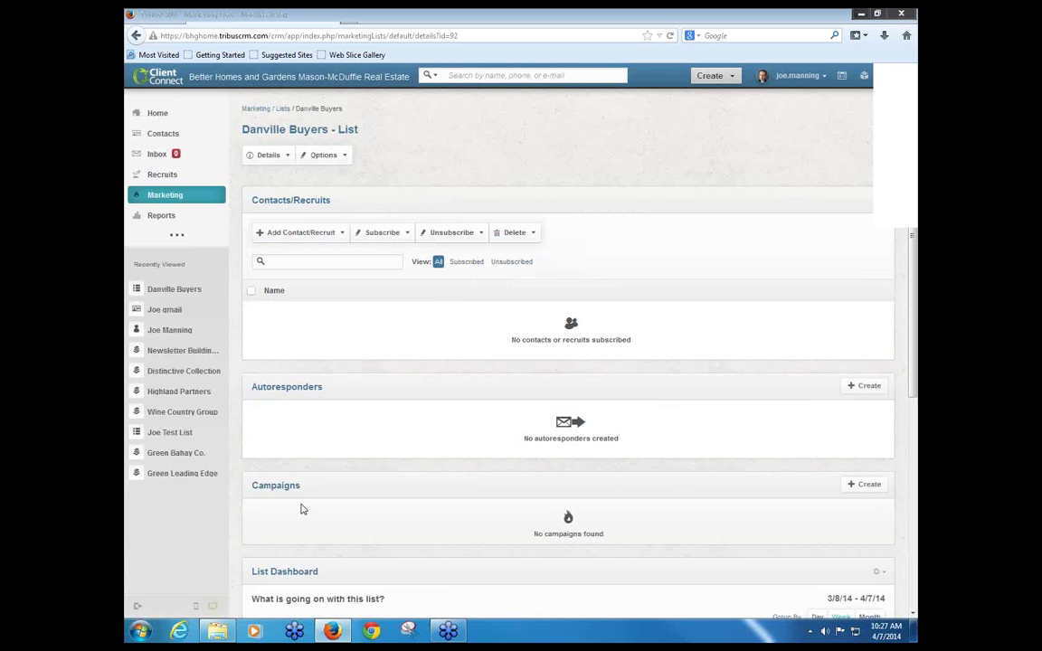
{"action": "scroll", "coordinate": [300, 504], "scroll_direction": "down", "scroll_amount": 3}
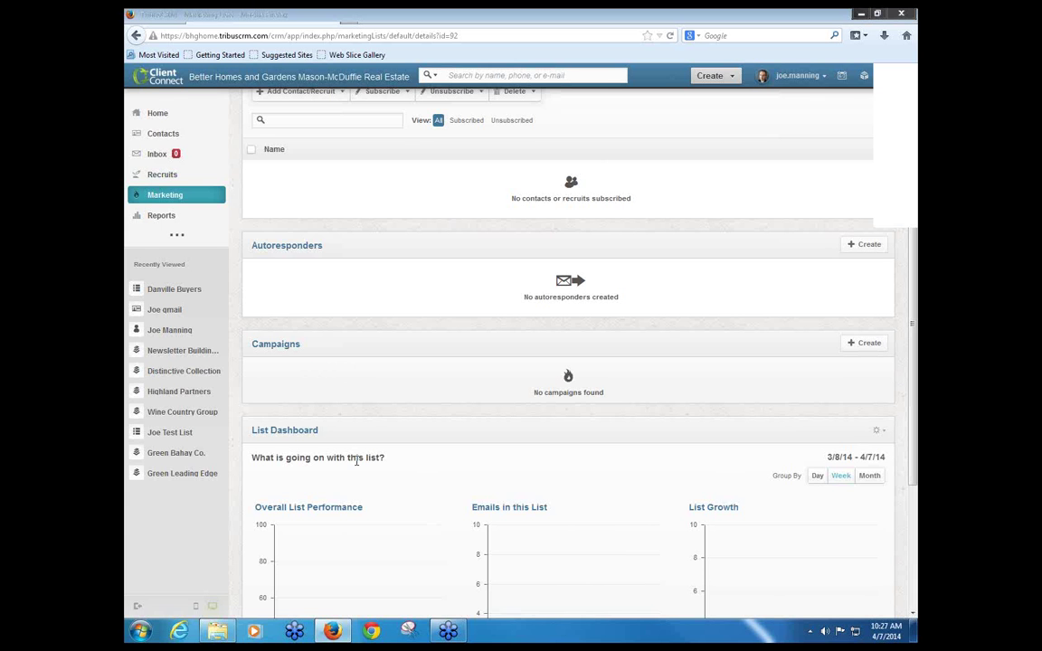
{"action": "scroll", "coordinate": [356, 459], "scroll_direction": "down", "scroll_amount": 4}
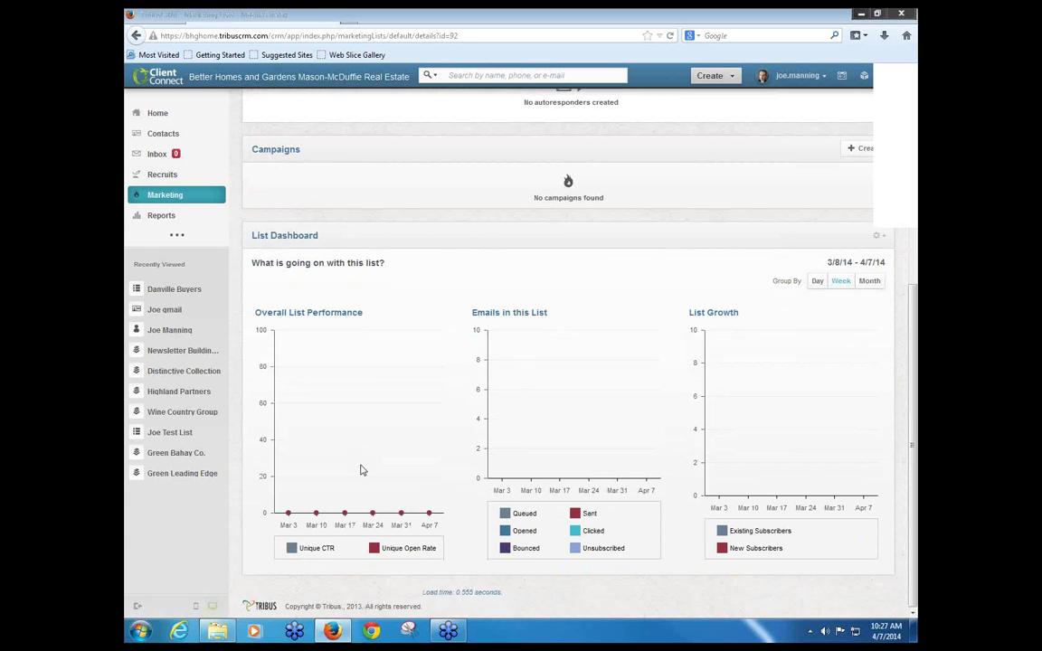
{"action": "scroll", "coordinate": [362, 471], "scroll_direction": "up", "scroll_amount": 6}
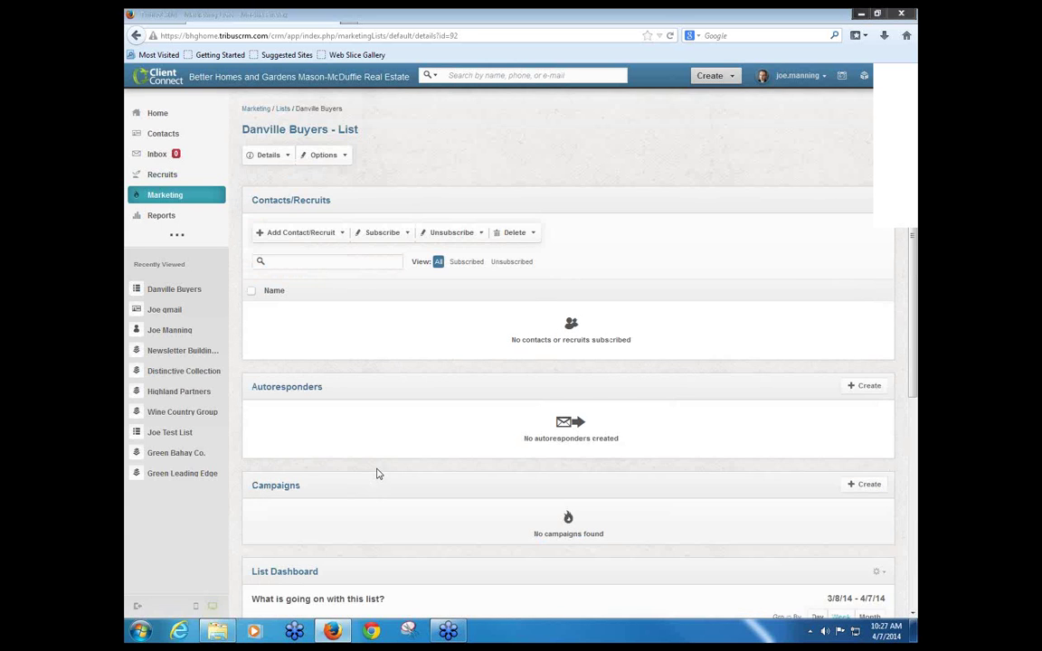
{"action": "left_click", "coordinate": [299, 232]}
{"action": "left_click", "coordinate": [618, 222]}
{"action": "left_click", "coordinate": [306, 233]}
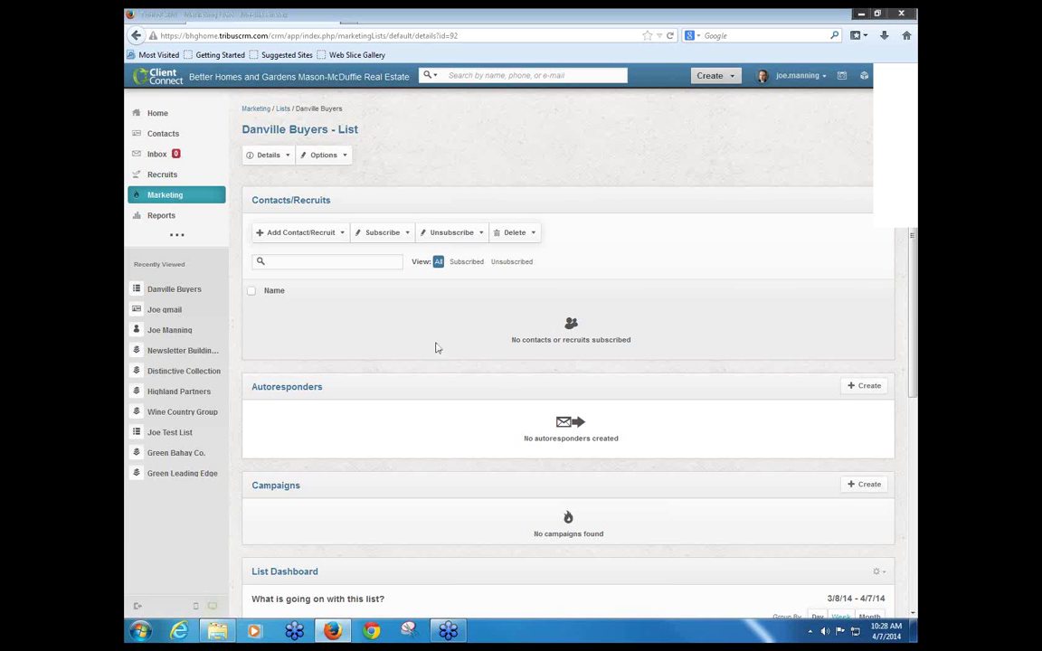
{"action": "left_click", "coordinate": [343, 237]}
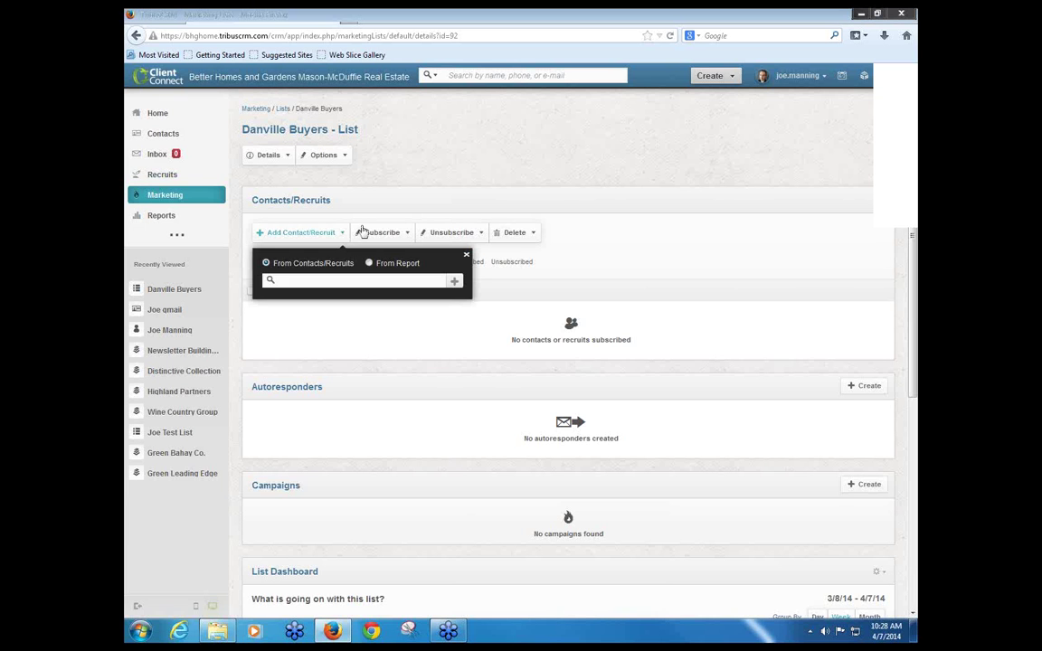
{"action": "left_click", "coordinate": [659, 190]}
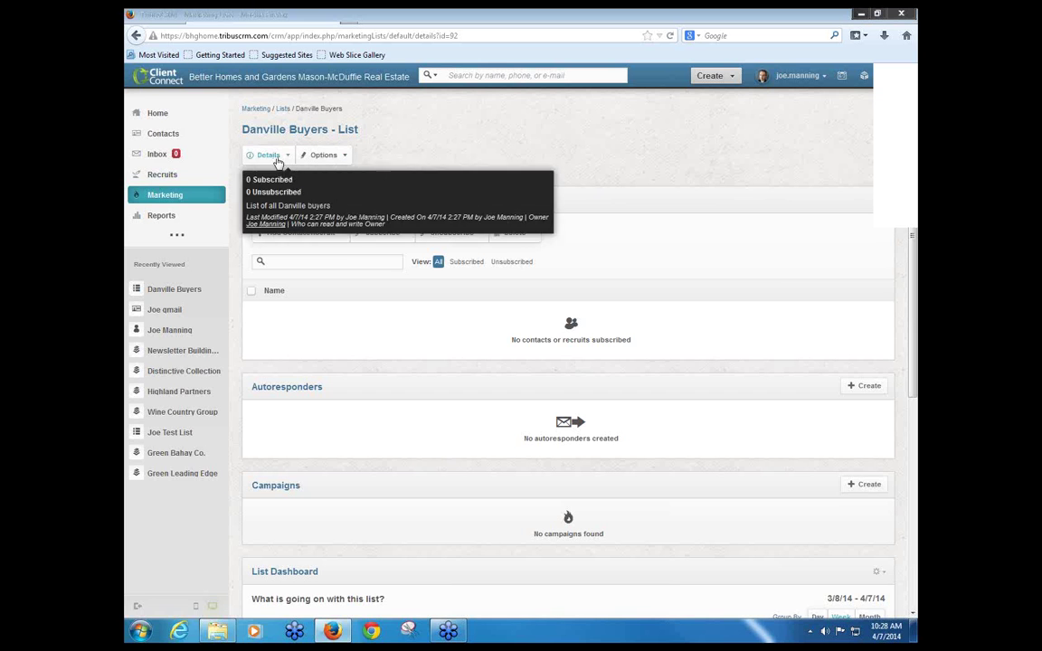
Step: Review the Danville Buyers list's name, description and sender settings via Options > Edit, then go back
{"action": "left_click", "coordinate": [325, 155]}
{"action": "left_click", "coordinate": [318, 185]}
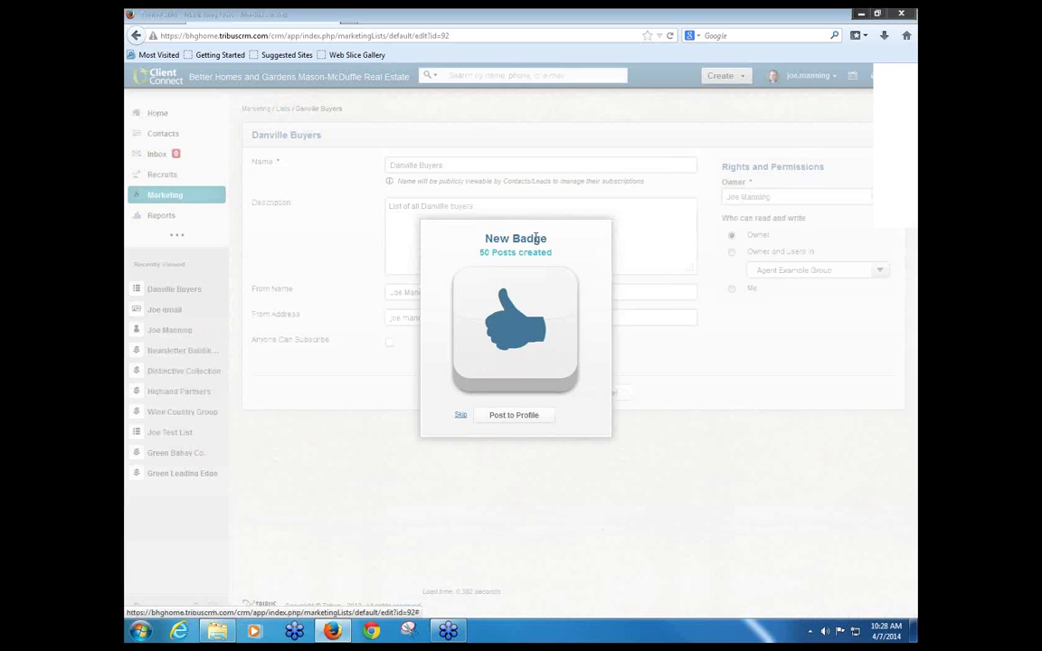
{"action": "left_click", "coordinate": [461, 418]}
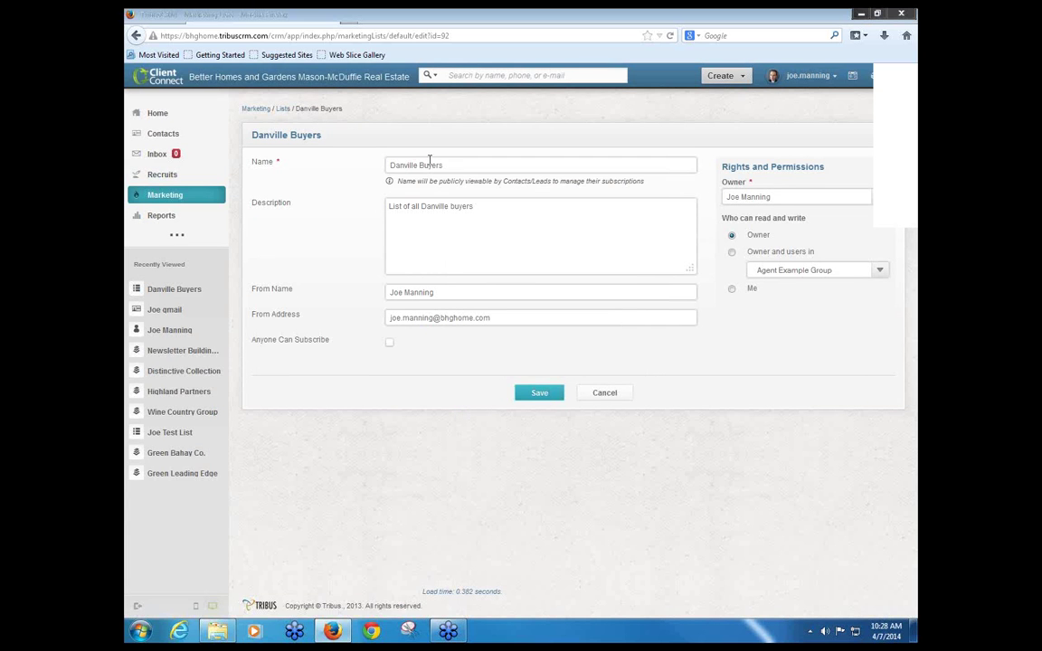
{"action": "left_click", "coordinate": [457, 165]}
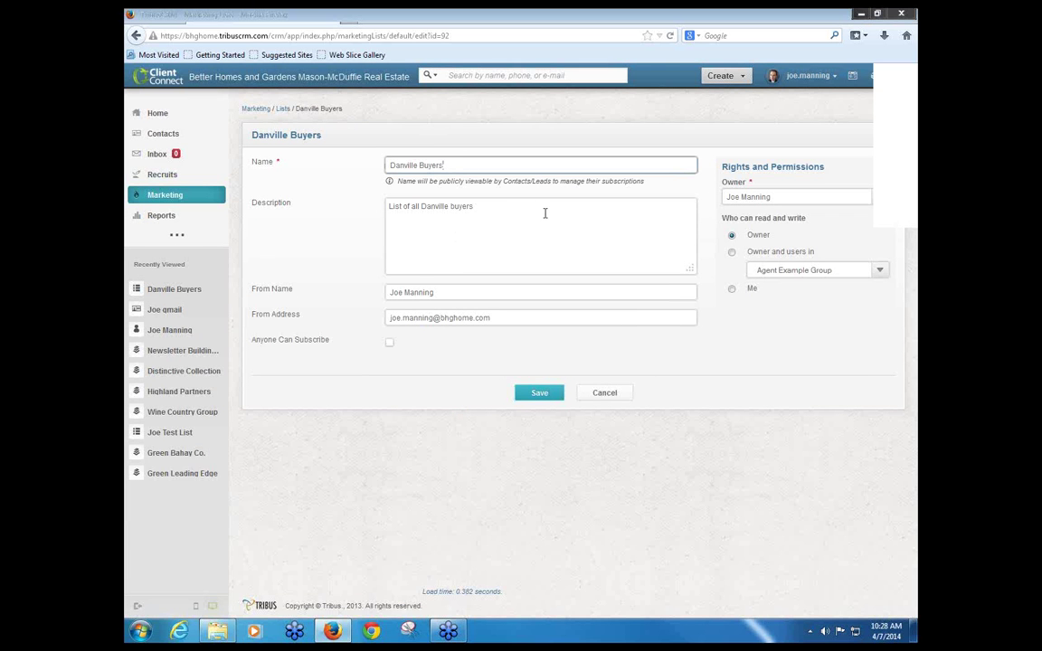
{"action": "left_click_drag", "start_coordinate": [545, 214], "coordinate": [375, 212]}
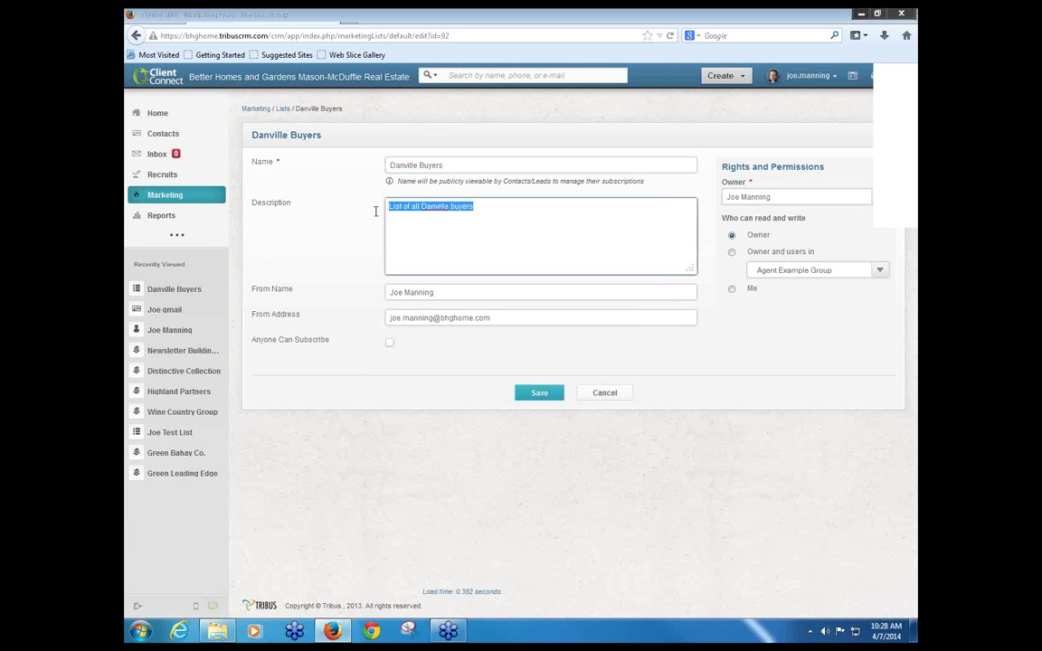
{"action": "left_click", "coordinate": [551, 209]}
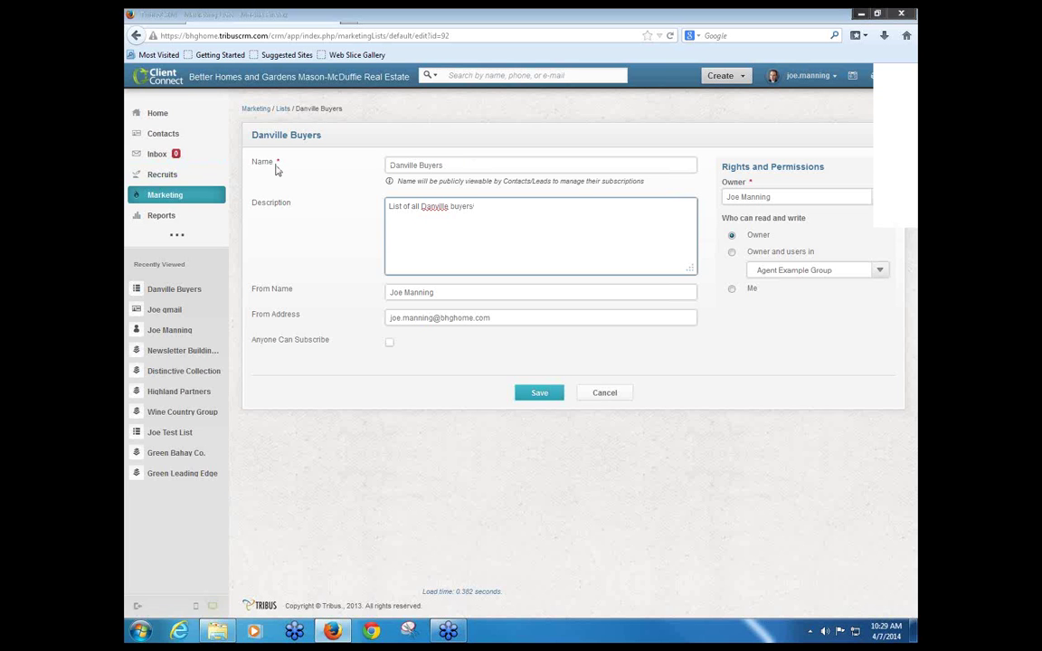
{"action": "left_click", "coordinate": [135, 36]}
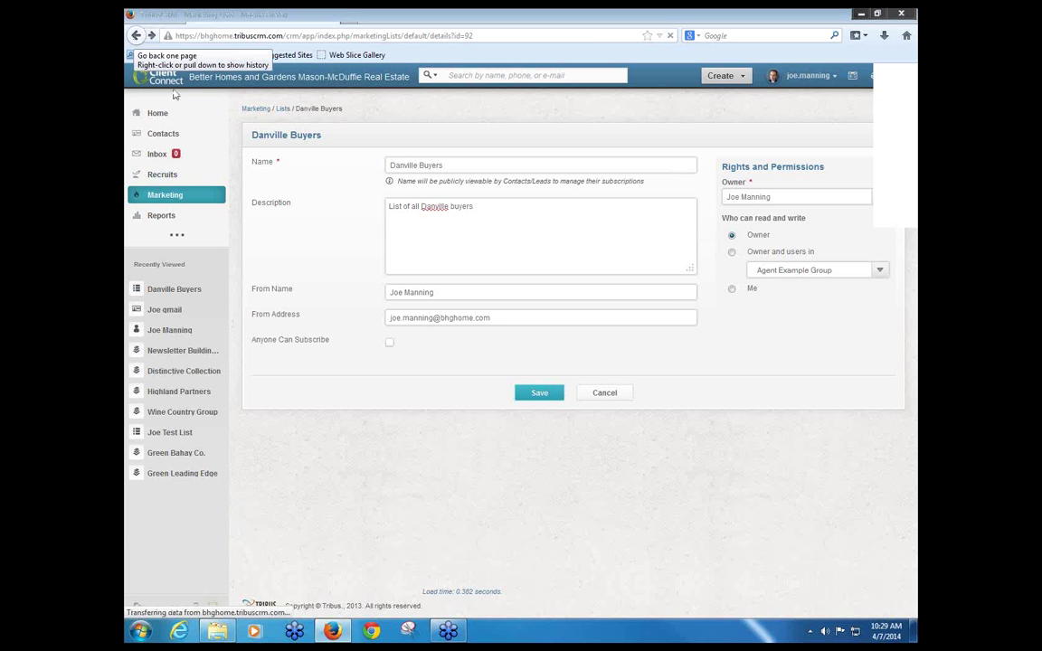
Step: Bring up the Add Contact/Recruit popup offering From Contacts/Recruits or From Report
{"action": "left_click", "coordinate": [333, 236]}
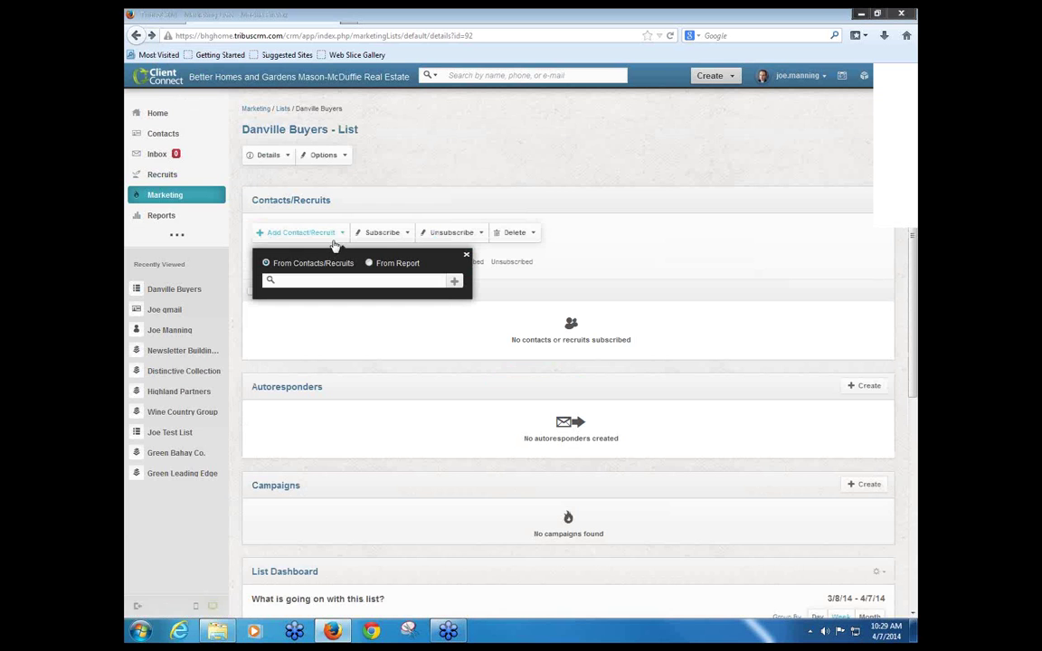
{"action": "left_click", "coordinate": [308, 233]}
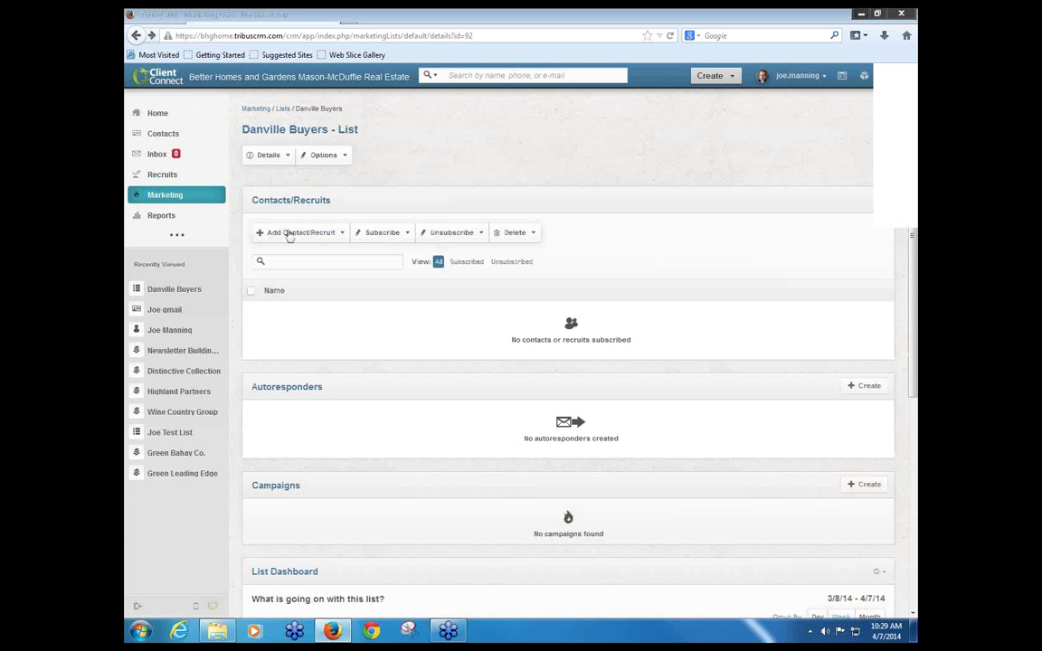
{"action": "left_click", "coordinate": [287, 234]}
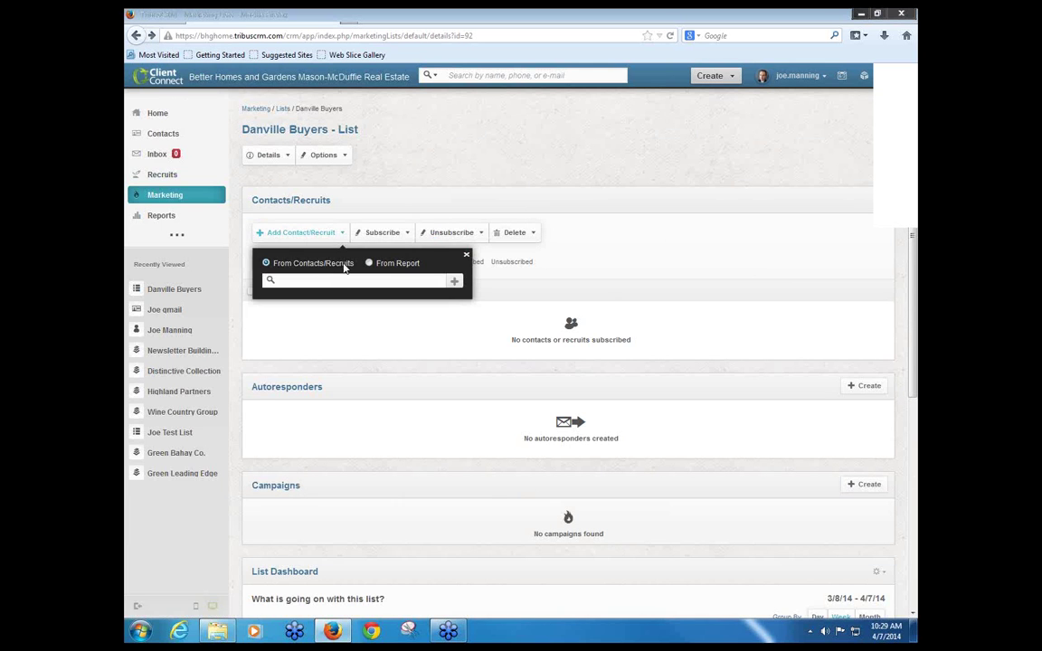
{"action": "left_click", "coordinate": [165, 182]}
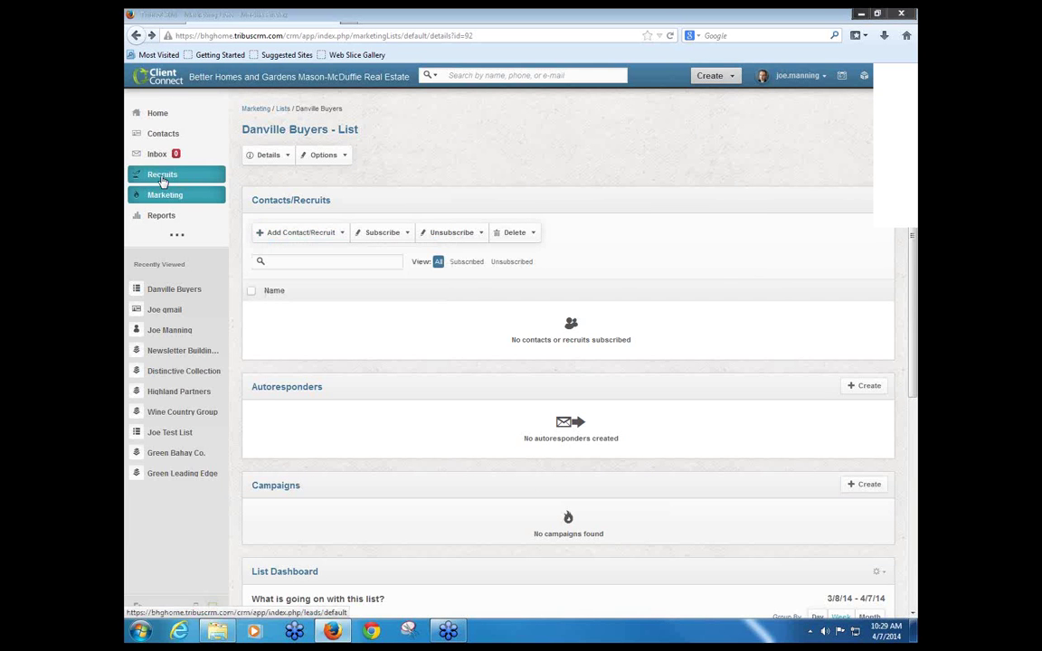
{"action": "left_click", "coordinate": [298, 232]}
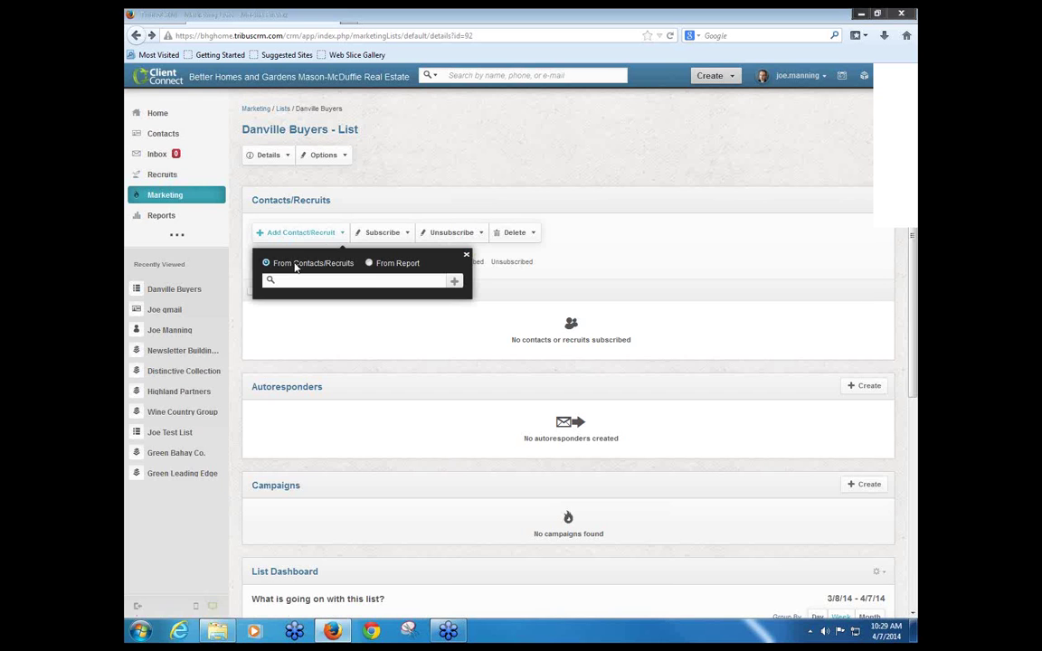
{"action": "left_click", "coordinate": [215, 210]}
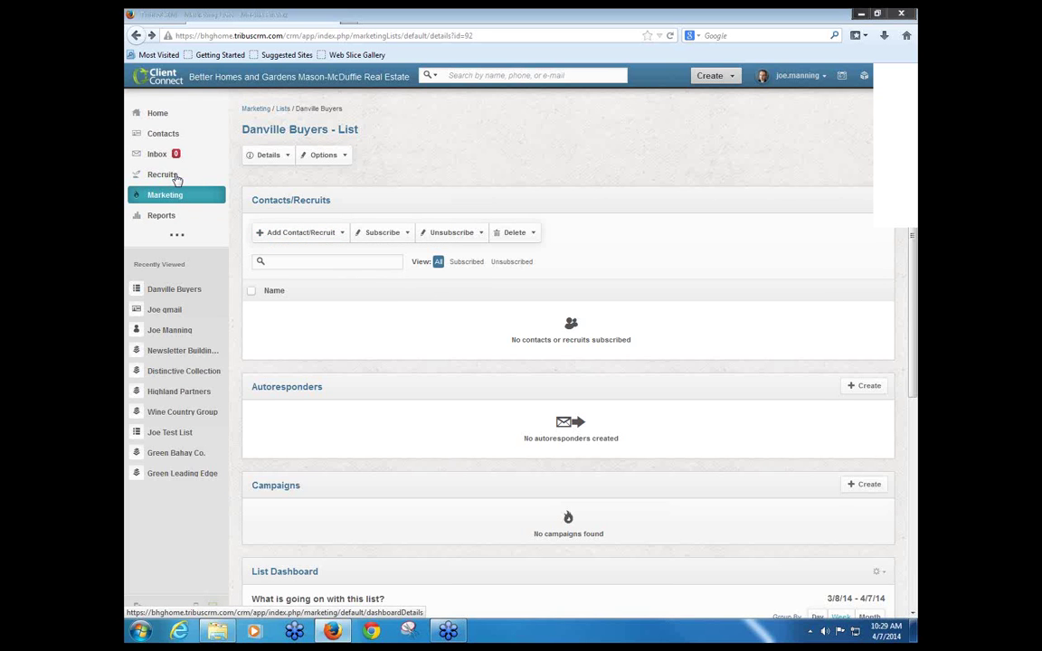
{"action": "left_click", "coordinate": [172, 176]}
{"action": "left_click", "coordinate": [312, 232]}
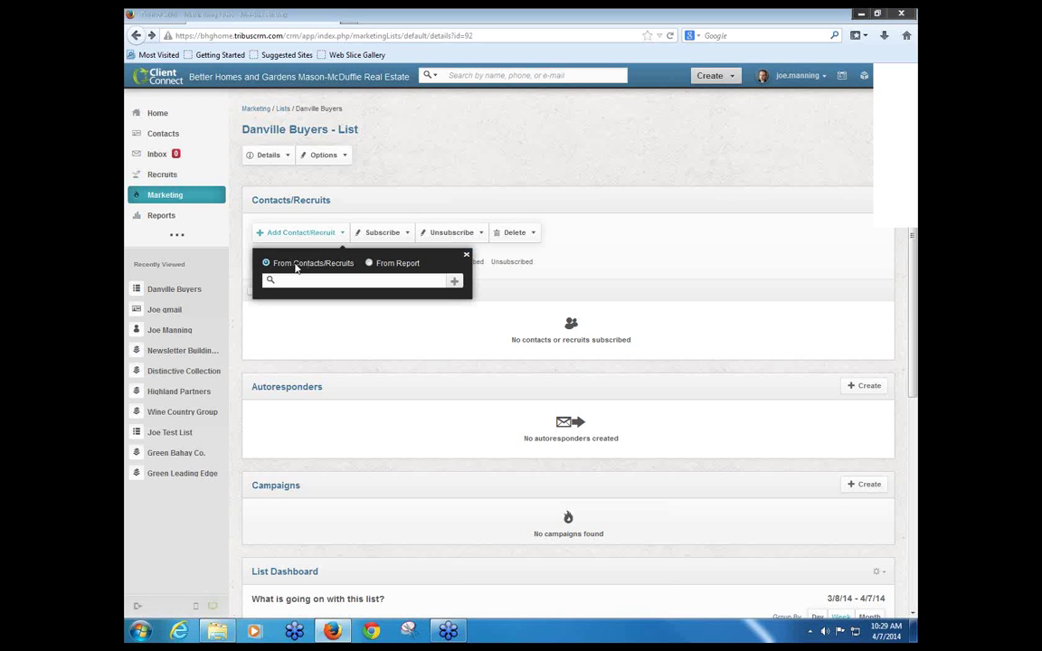
Step: Search for and subscribe a contact to Danville Buyers, then choose Unlink on that row
{"action": "left_click", "coordinate": [455, 282]}
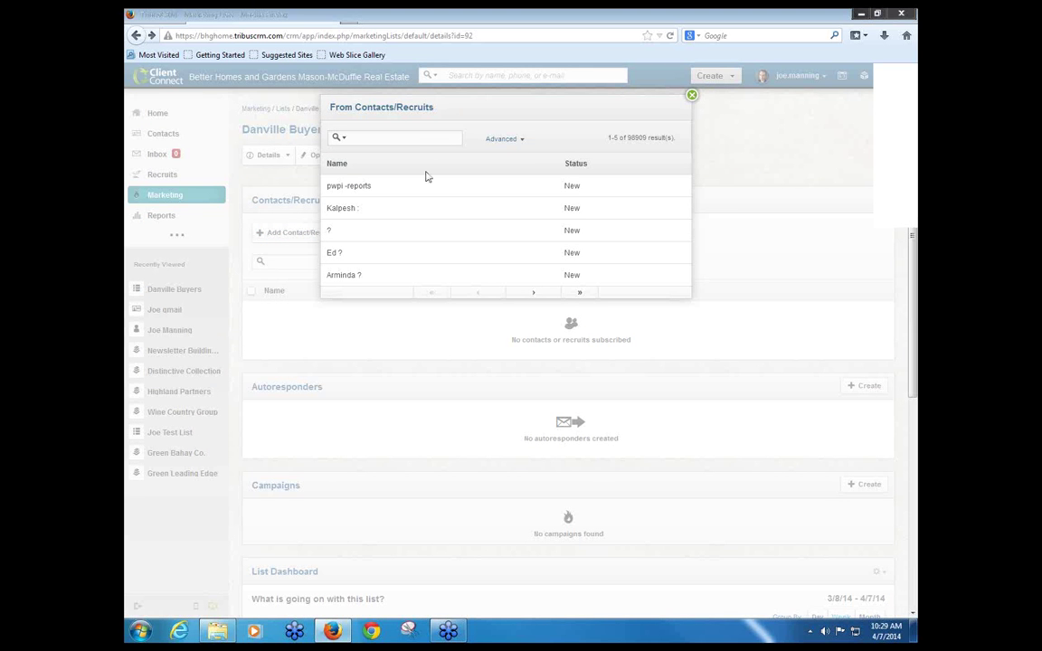
{"action": "type", "text": "Joe"}
{"action": "type", "text": "'gm"}
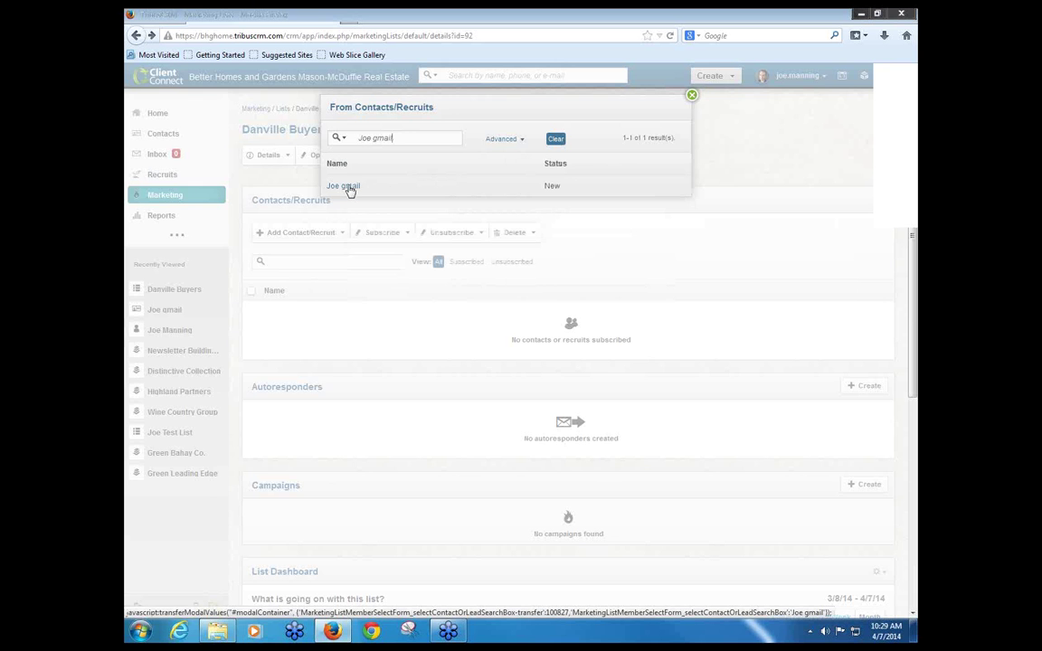
{"action": "left_click", "coordinate": [349, 190]}
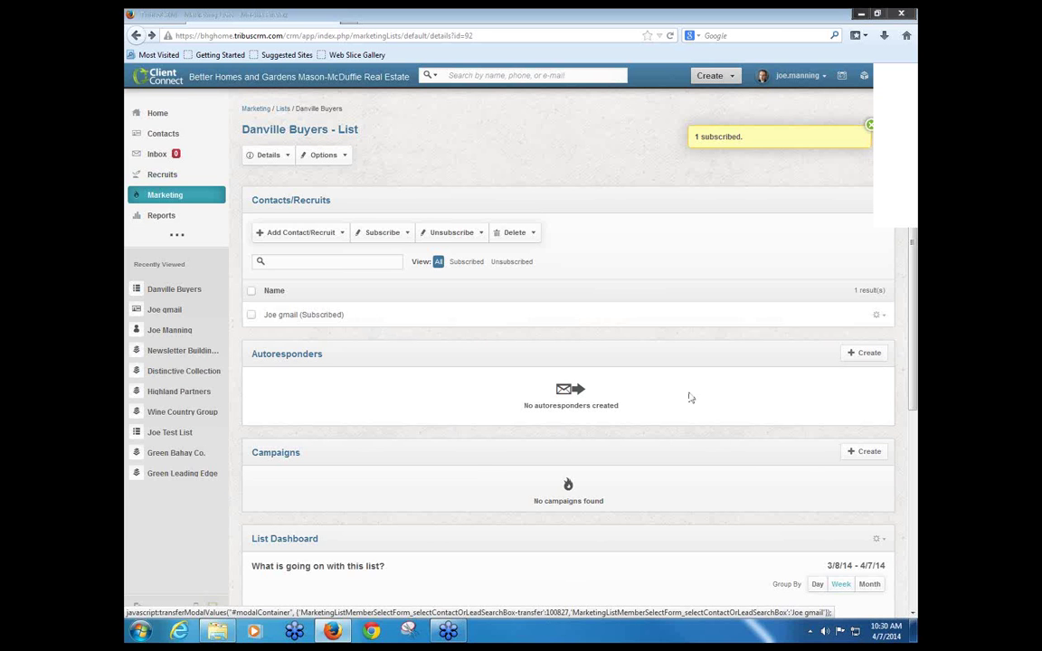
{"action": "left_click", "coordinate": [880, 318]}
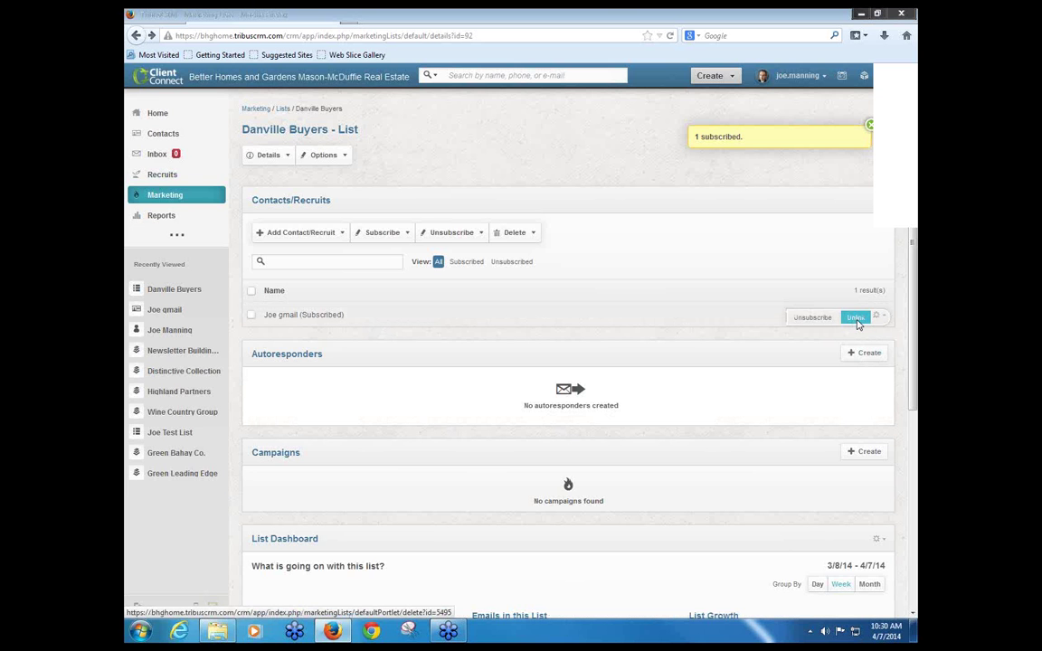
{"action": "left_click", "coordinate": [856, 318]}
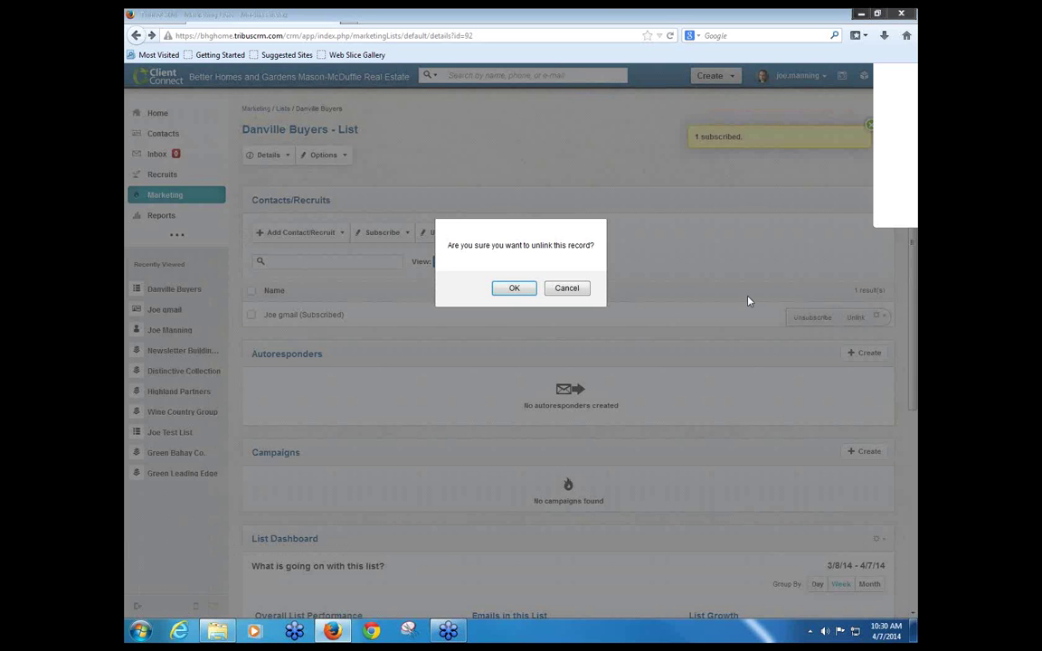
Step: Confirm unlinking the contact so Danville Buyers has no subscribers
{"action": "left_click", "coordinate": [513, 288]}
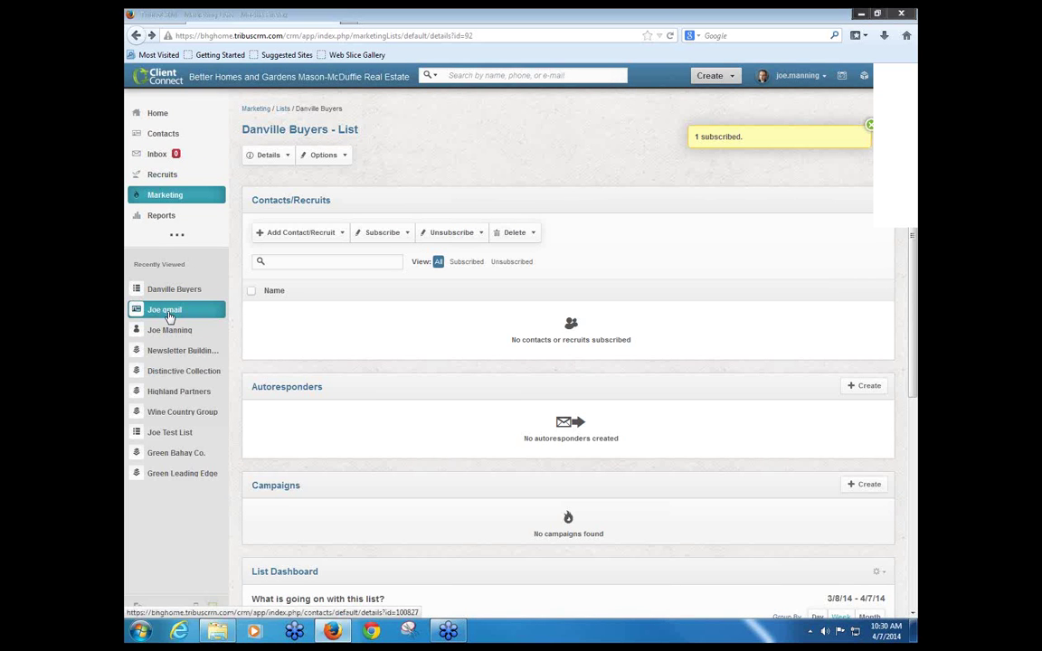
Step: Open the contact's own record and bring up its Marketing Lists options
{"action": "left_click", "coordinate": [168, 313]}
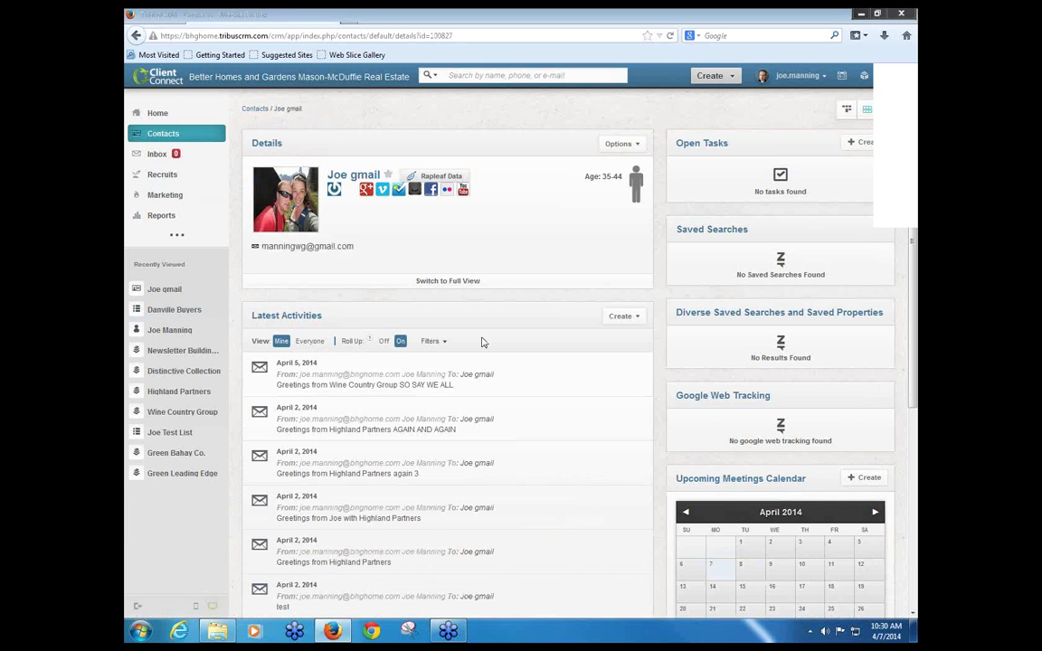
{"action": "scroll", "coordinate": [503, 367], "scroll_direction": "down", "scroll_amount": 3}
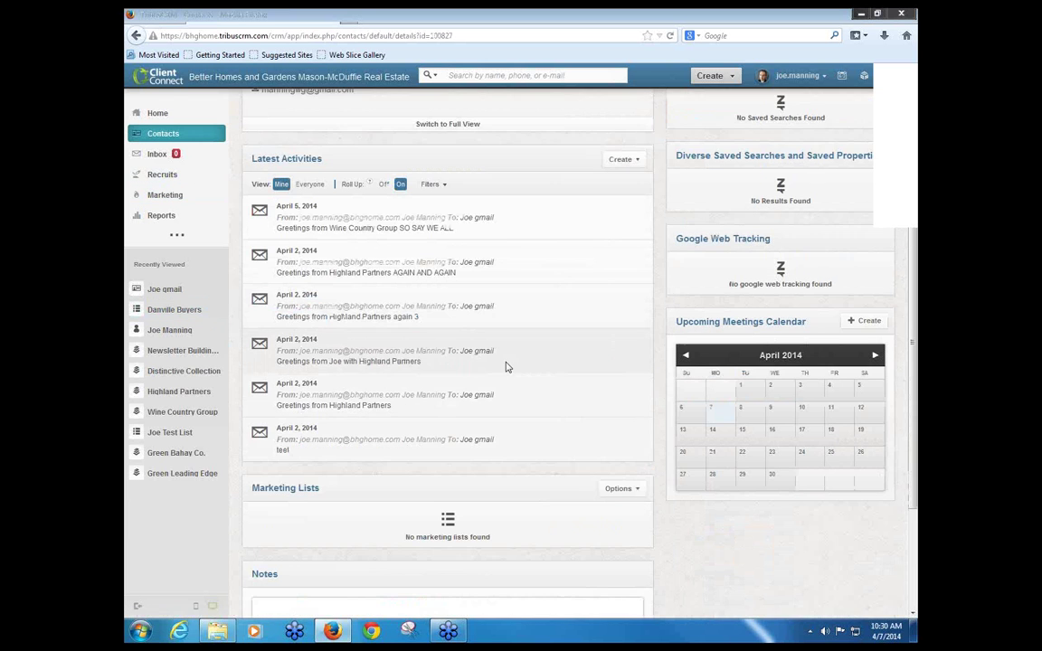
{"action": "scroll", "coordinate": [505, 389], "scroll_direction": "down", "scroll_amount": 1}
{"action": "left_click", "coordinate": [629, 436]}
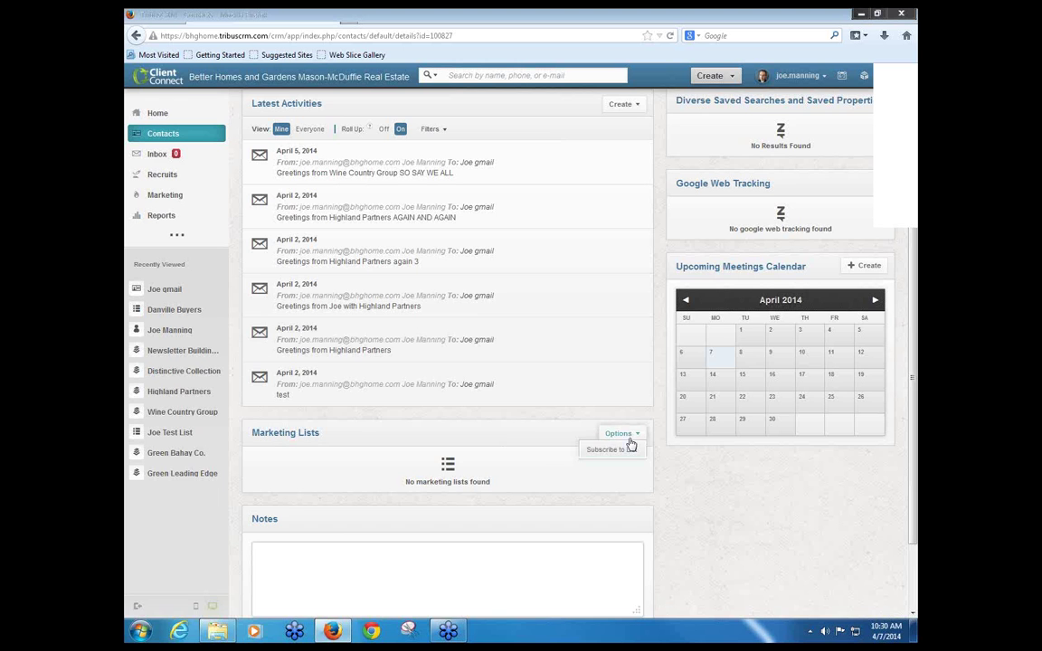
{"action": "scroll", "coordinate": [566, 416], "scroll_direction": "up", "scroll_amount": 4}
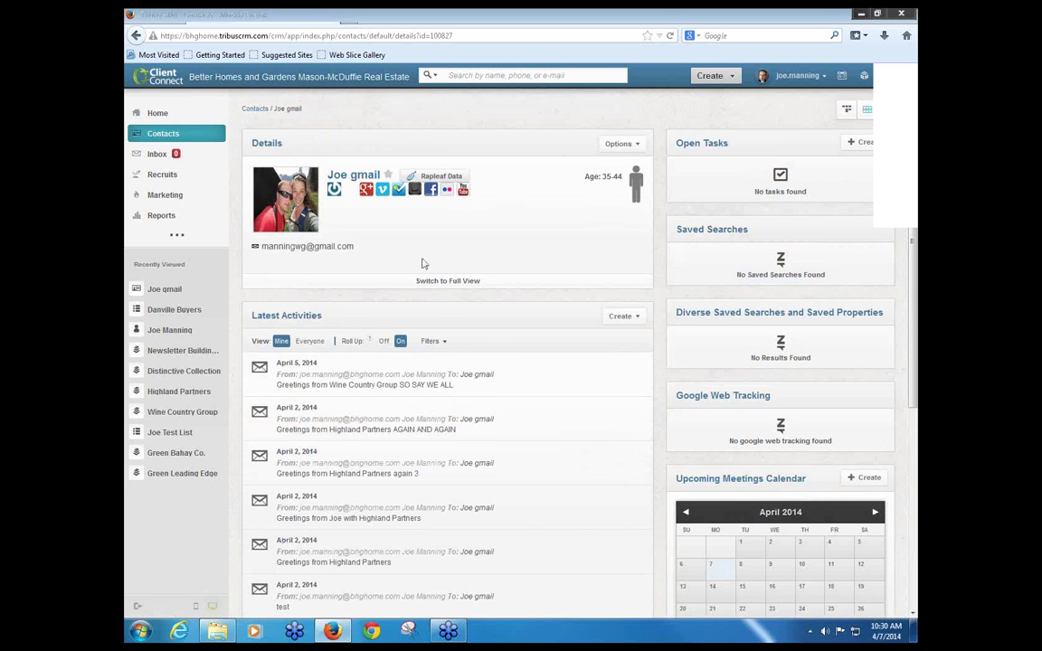
{"action": "scroll", "coordinate": [422, 264], "scroll_direction": "down", "scroll_amount": 4}
Step: Use Subscribe to List to search for and subscribe the contact to Danville Buyers
{"action": "left_click", "coordinate": [619, 433]}
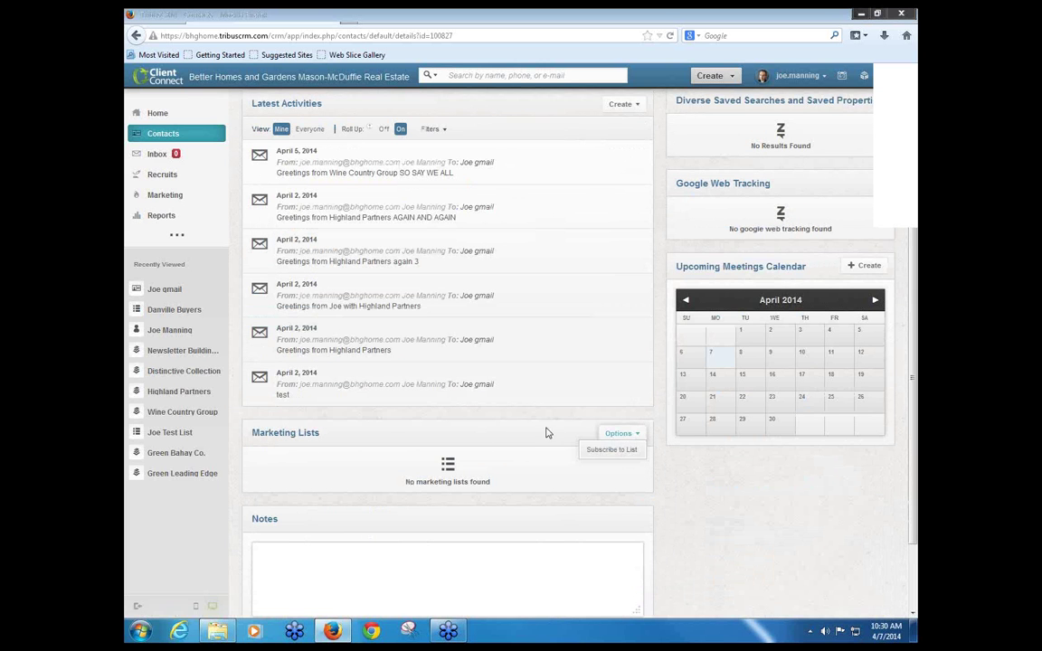
{"action": "left_click", "coordinate": [697, 452]}
{"action": "left_click", "coordinate": [622, 434]}
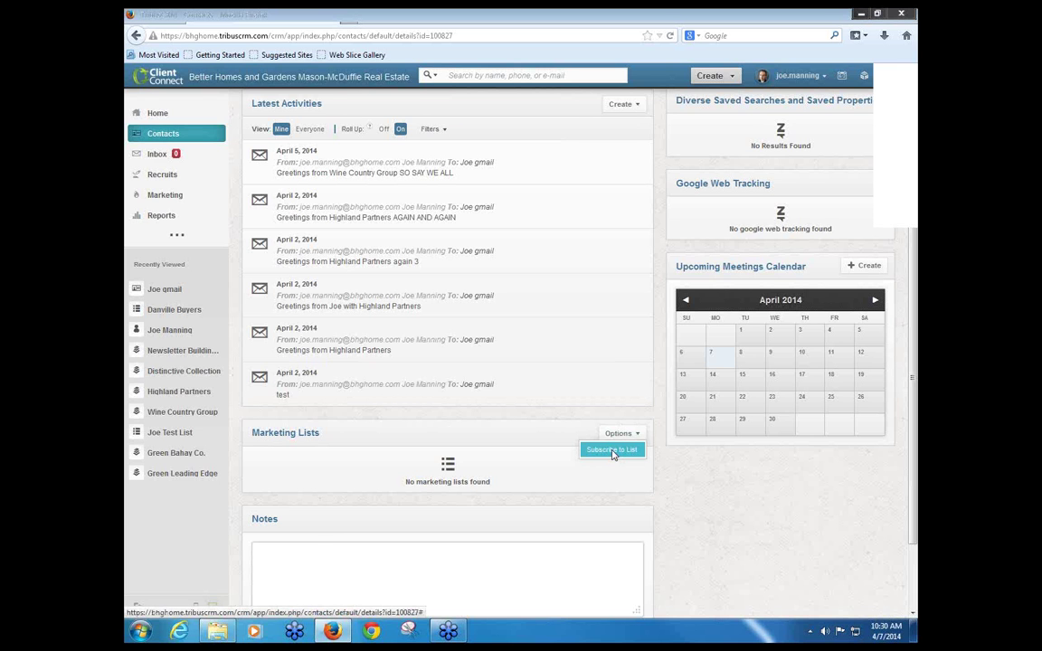
{"action": "left_click", "coordinate": [613, 452]}
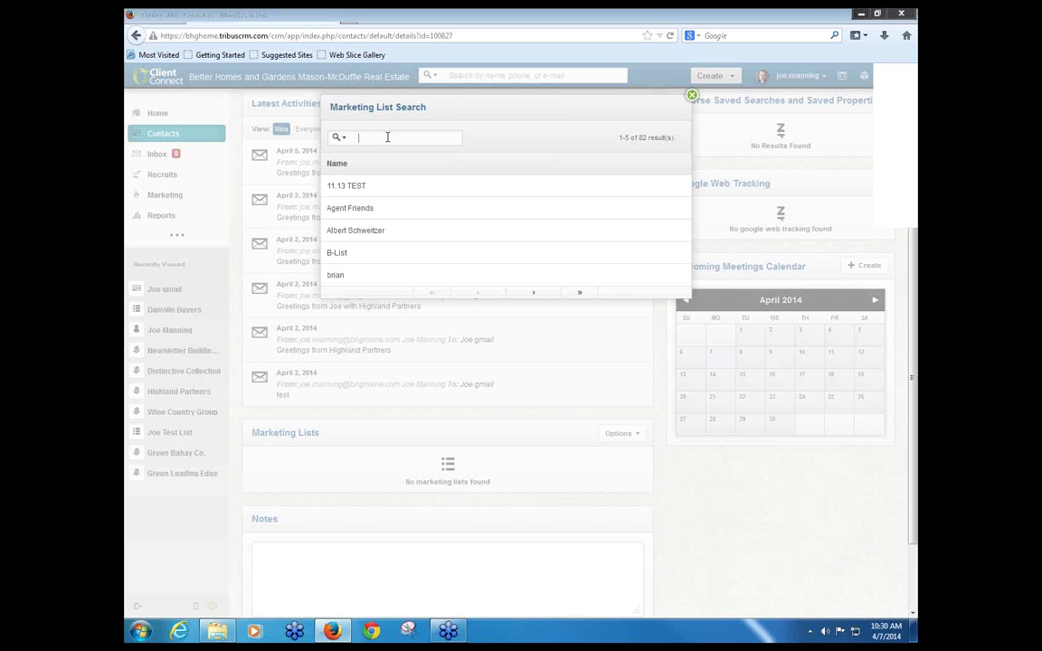
{"action": "left_click", "coordinate": [387, 136]}
{"action": "type", "text": "2"}
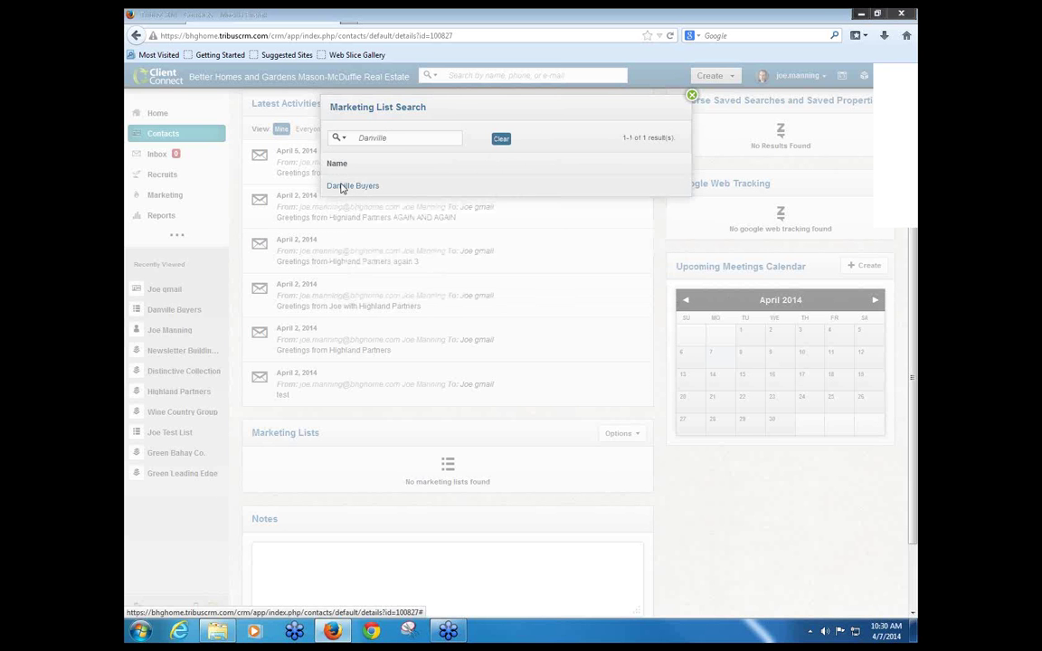
{"action": "left_click", "coordinate": [343, 186]}
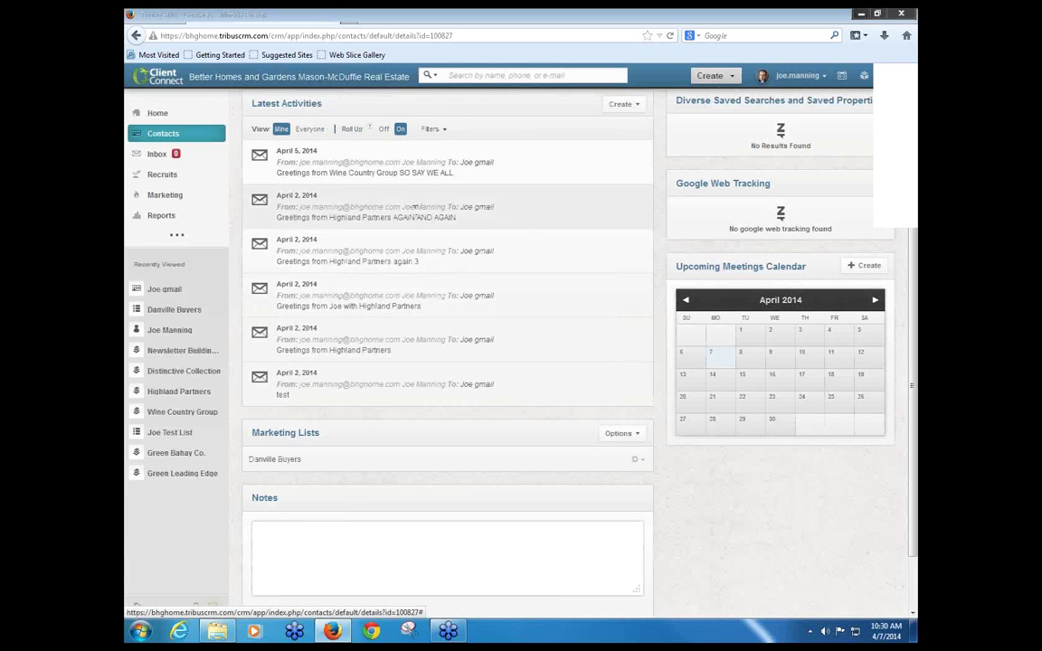
Step: From Contacts, subscribe the selected contact to Danville Buyers via Subscribe > Selected
{"action": "scroll", "coordinate": [484, 282], "scroll_direction": "up", "scroll_amount": 3}
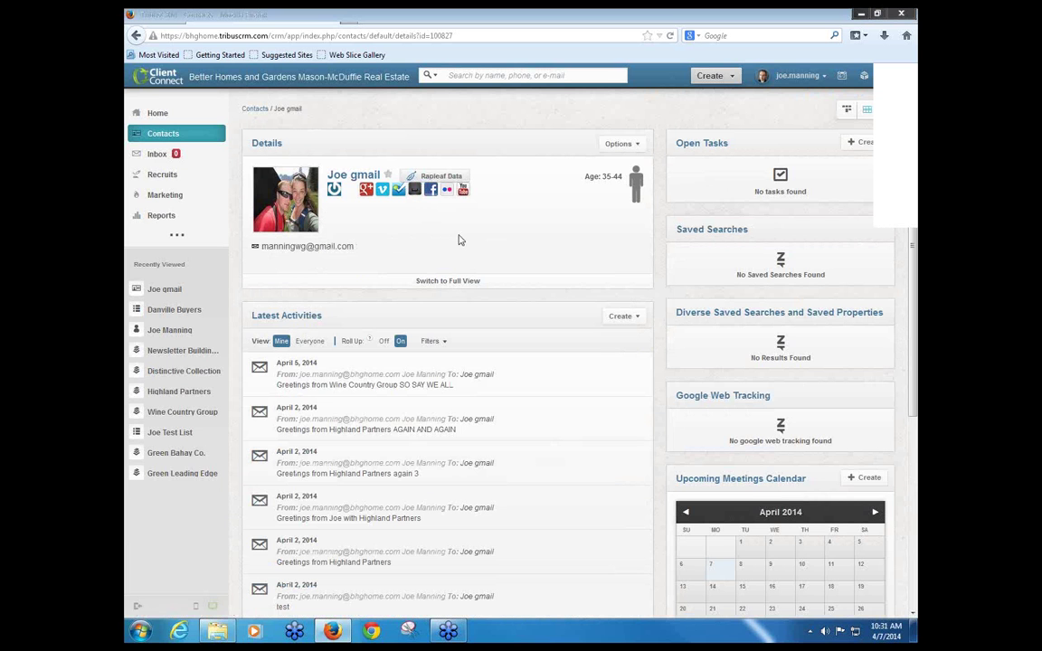
{"action": "left_click", "coordinate": [163, 136]}
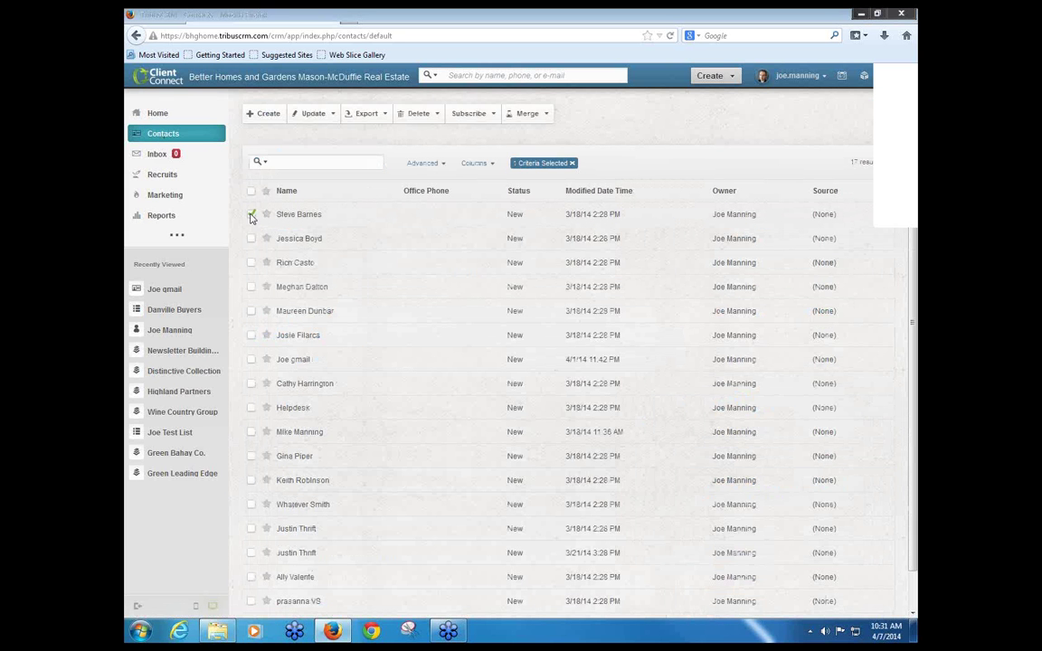
{"action": "left_click", "coordinate": [468, 113]}
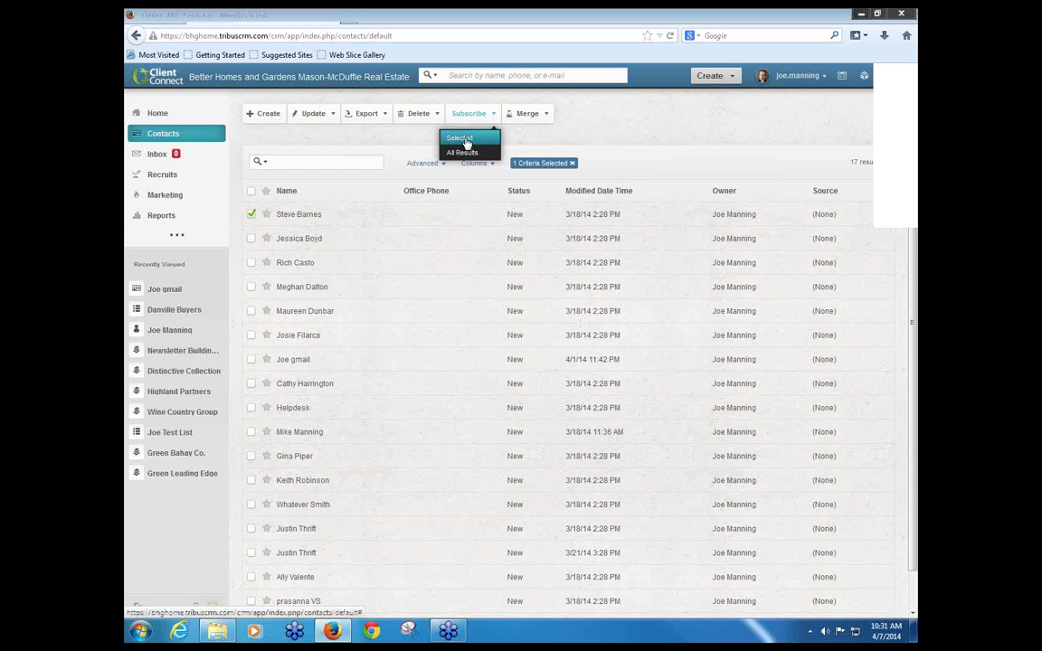
{"action": "left_click", "coordinate": [466, 142]}
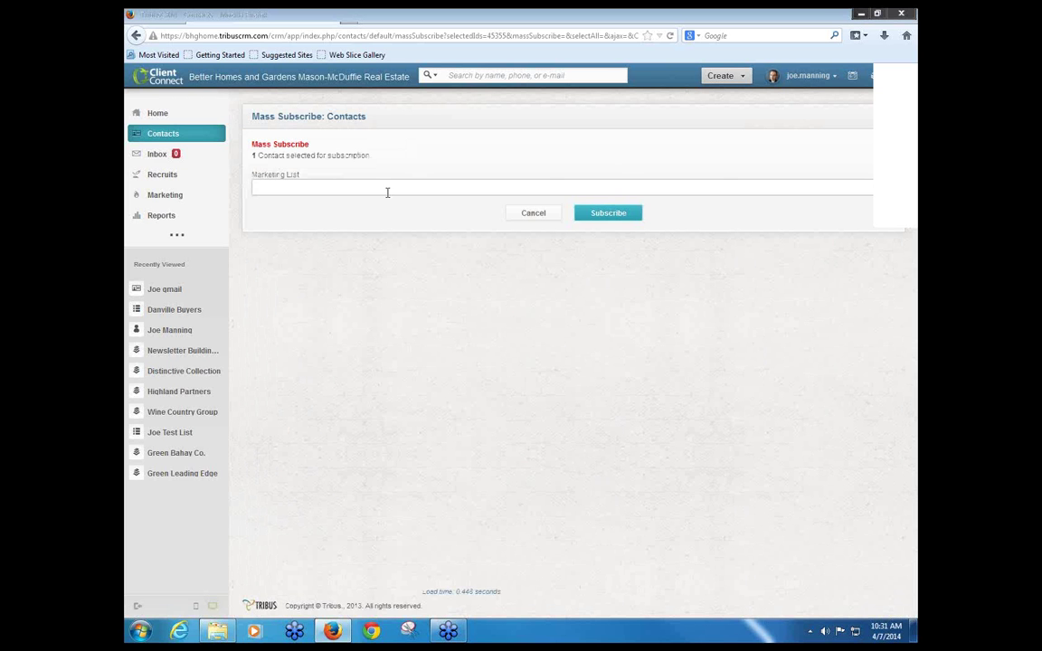
{"action": "left_click", "coordinate": [387, 192]}
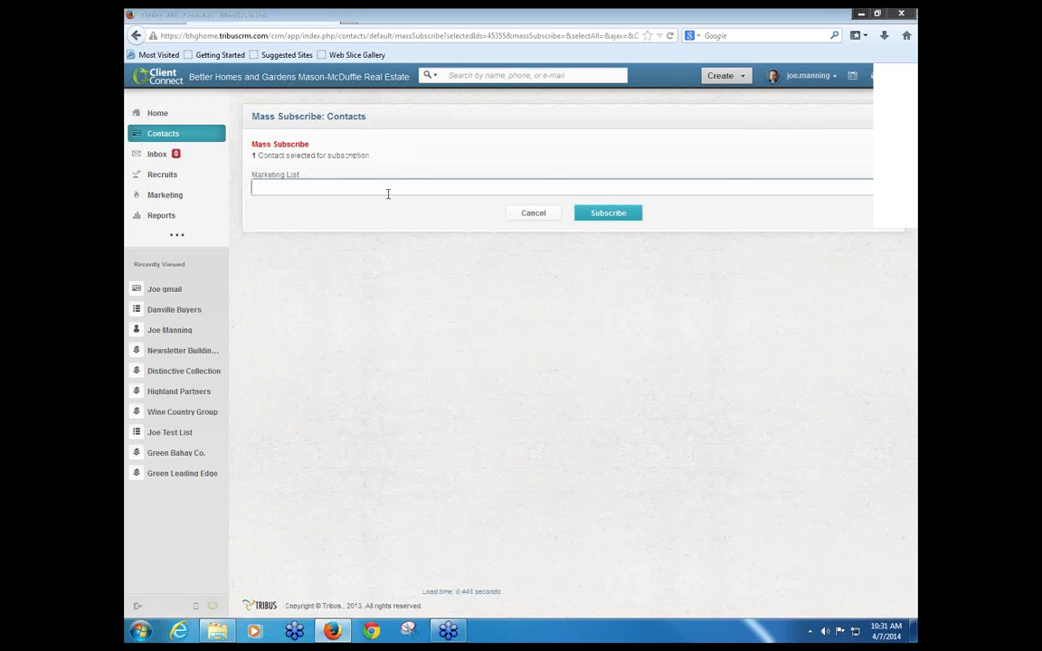
{"action": "type", "text": "danville"}
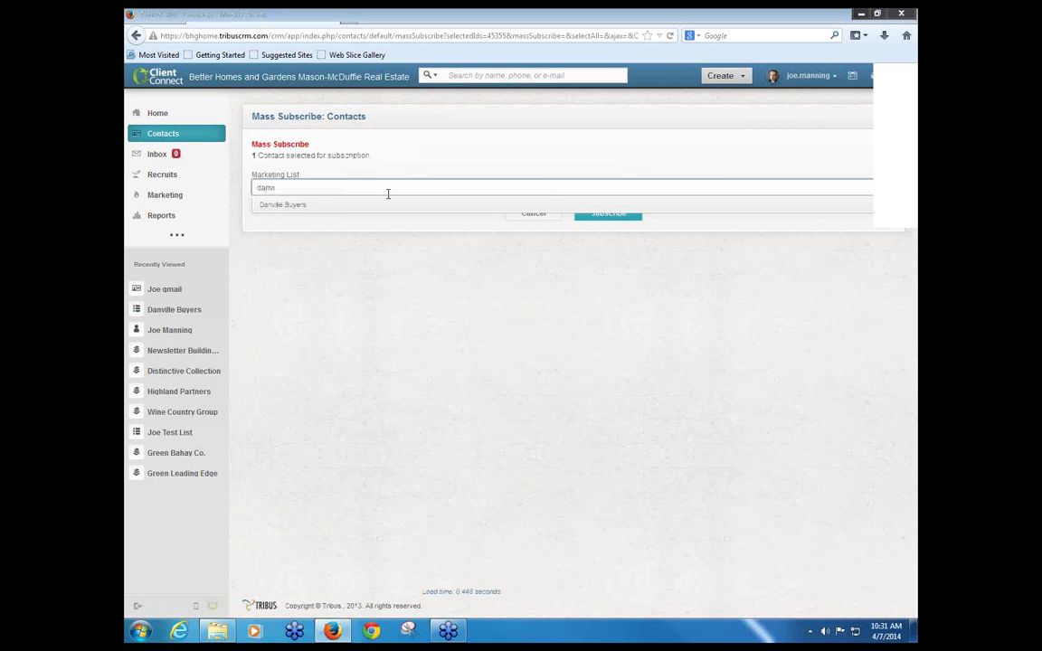
{"action": "left_click", "coordinate": [312, 209]}
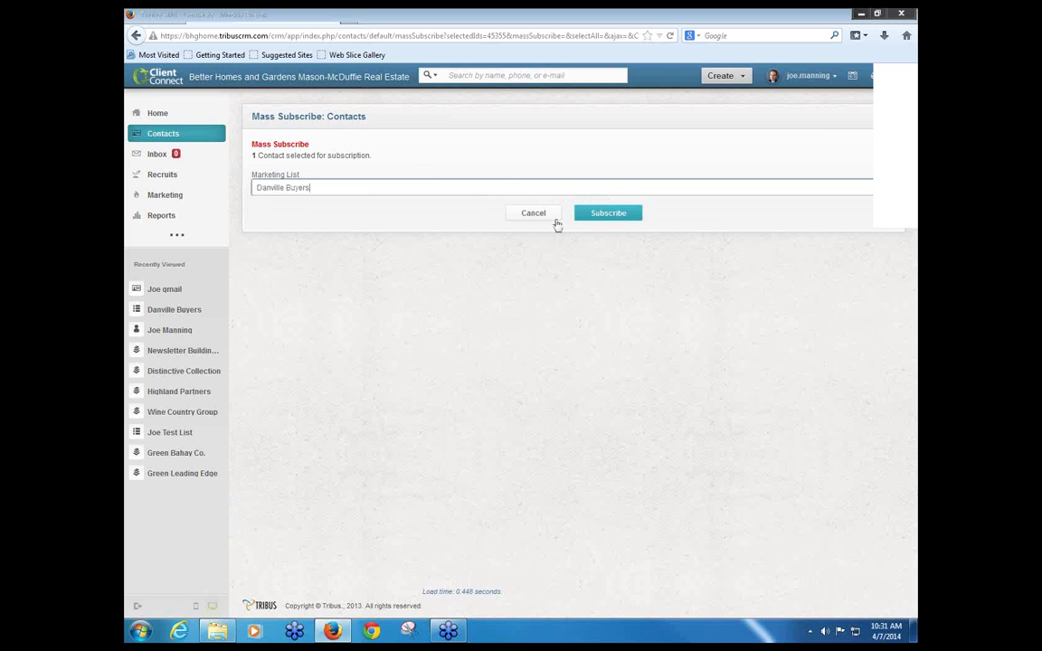
{"action": "left_click", "coordinate": [624, 221]}
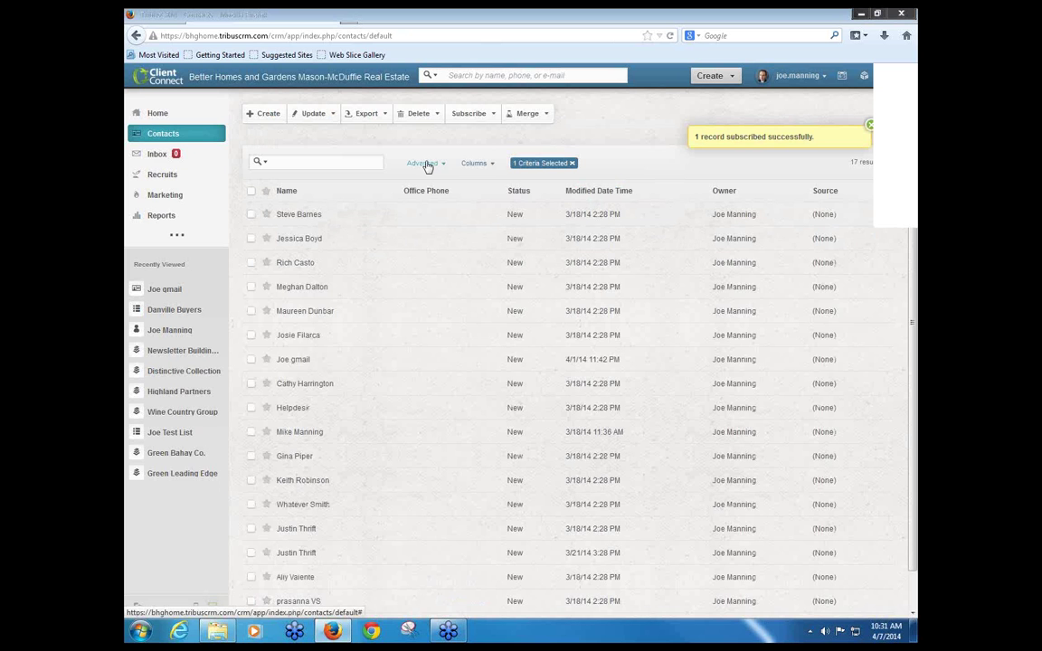
Step: Expand the contacts list's advanced search, then return to the Marketing Dashboard
{"action": "left_click", "coordinate": [427, 165]}
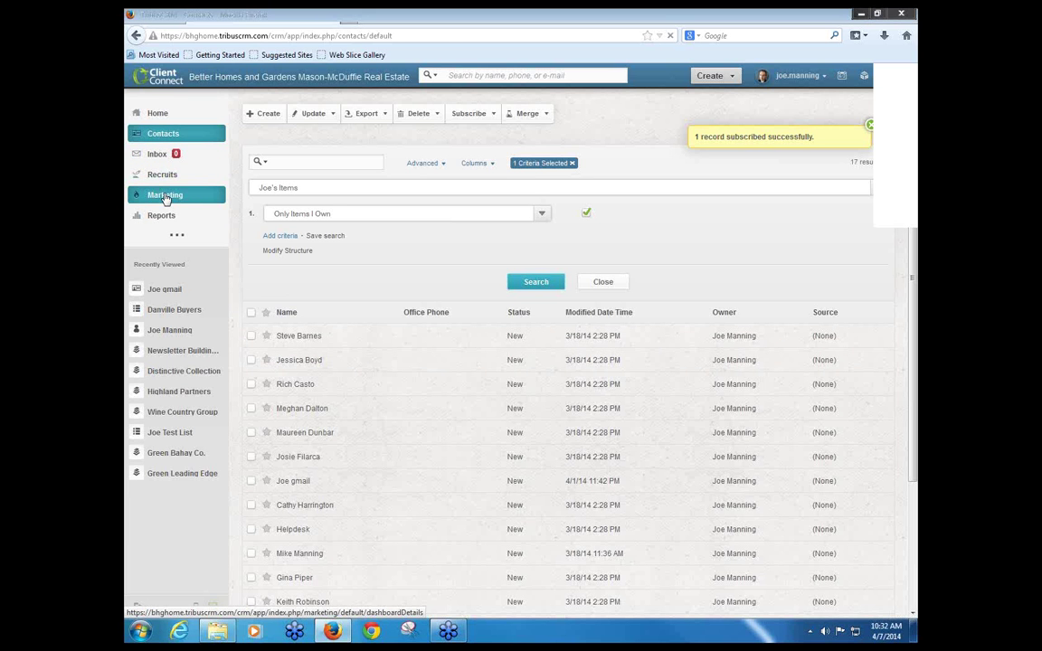
{"action": "left_click", "coordinate": [166, 197]}
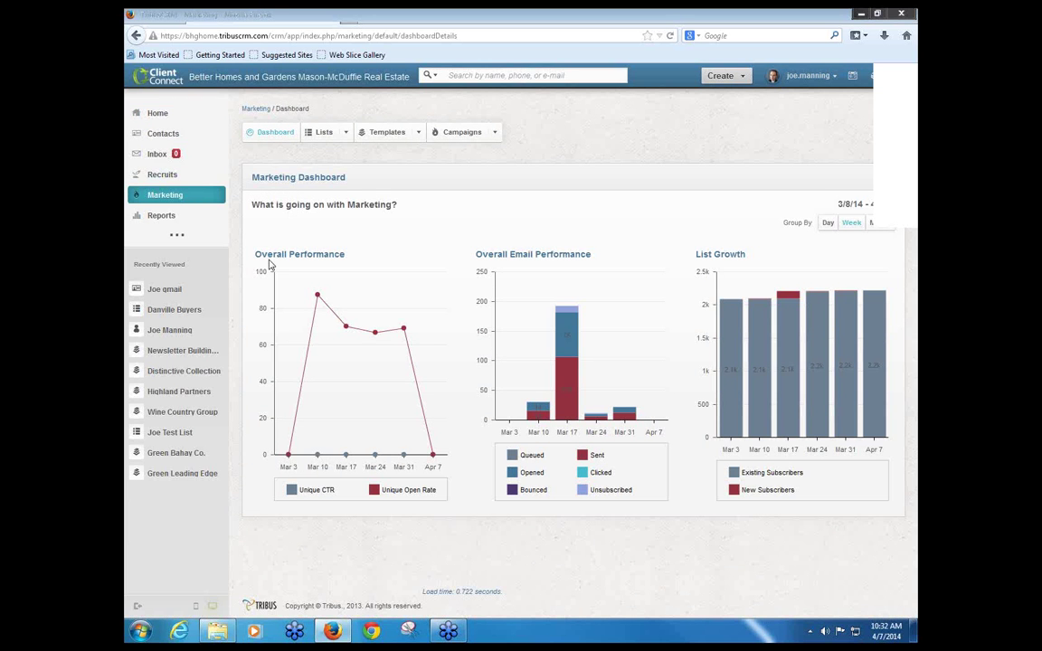
Step: Filter marketing lists by 'Only Items I Own' and open Danville Buyers
{"action": "left_click", "coordinate": [325, 134]}
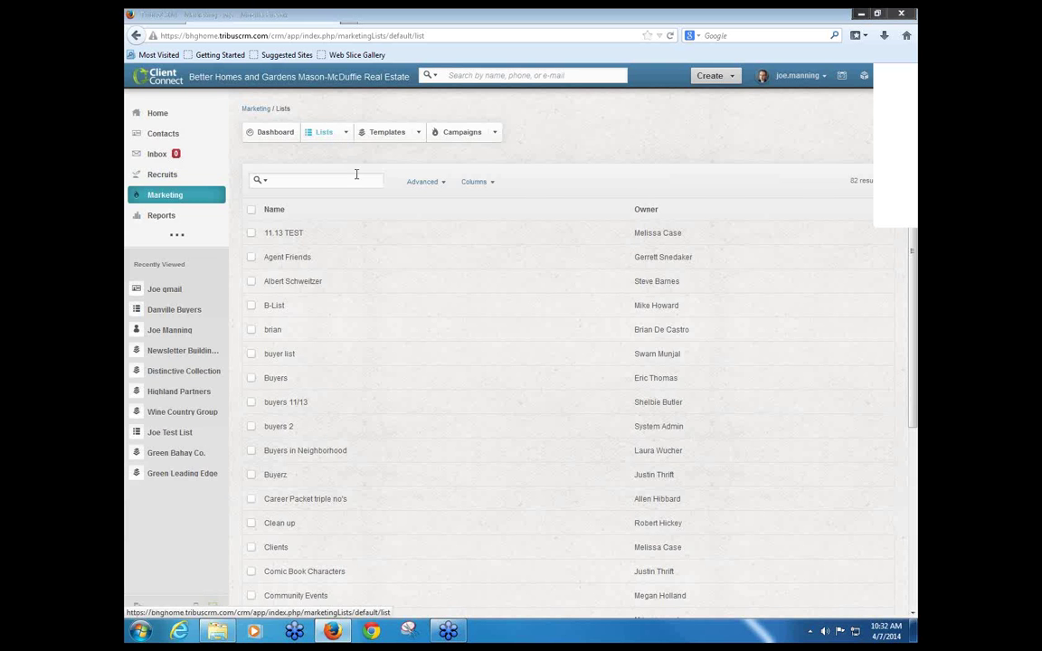
{"action": "left_click", "coordinate": [422, 182]}
{"action": "left_click", "coordinate": [344, 207]}
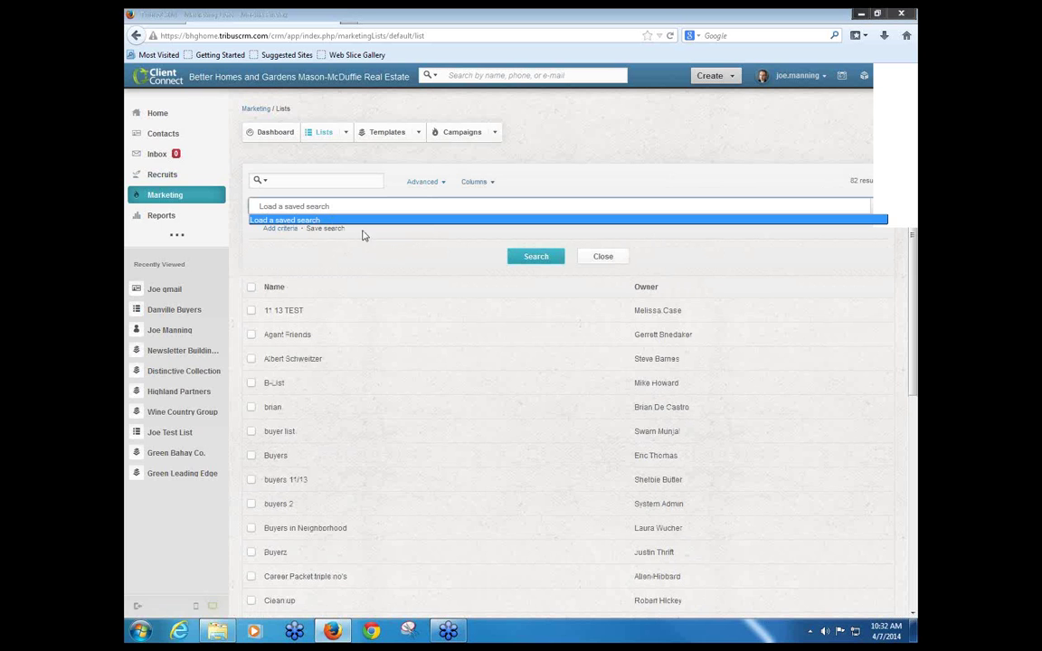
{"action": "left_click", "coordinate": [284, 232]}
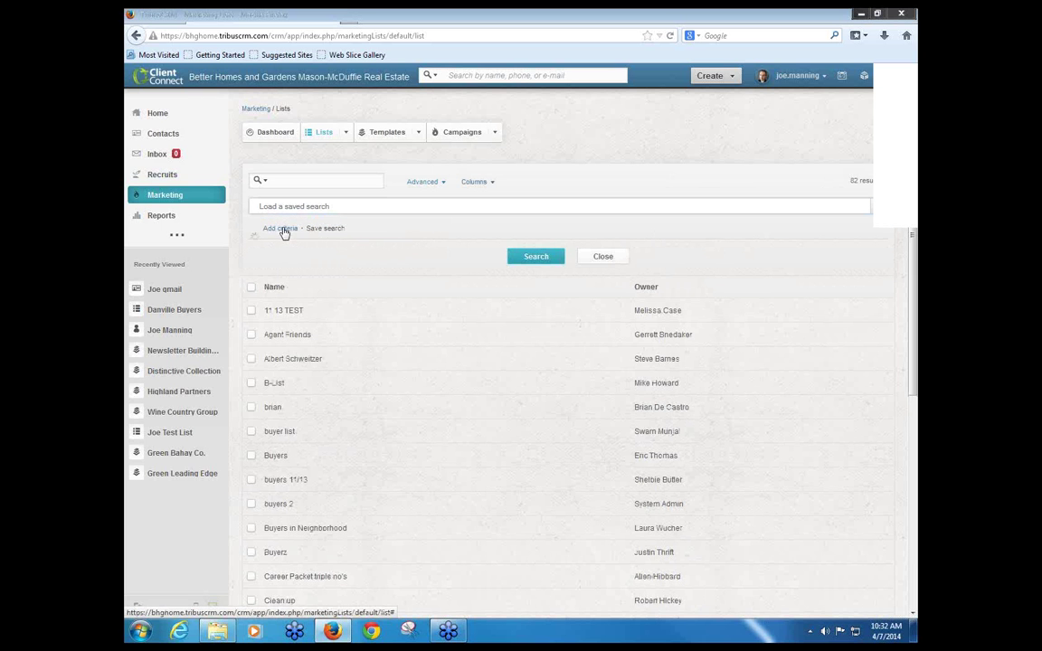
{"action": "left_click", "coordinate": [284, 231]}
{"action": "left_click", "coordinate": [342, 233]}
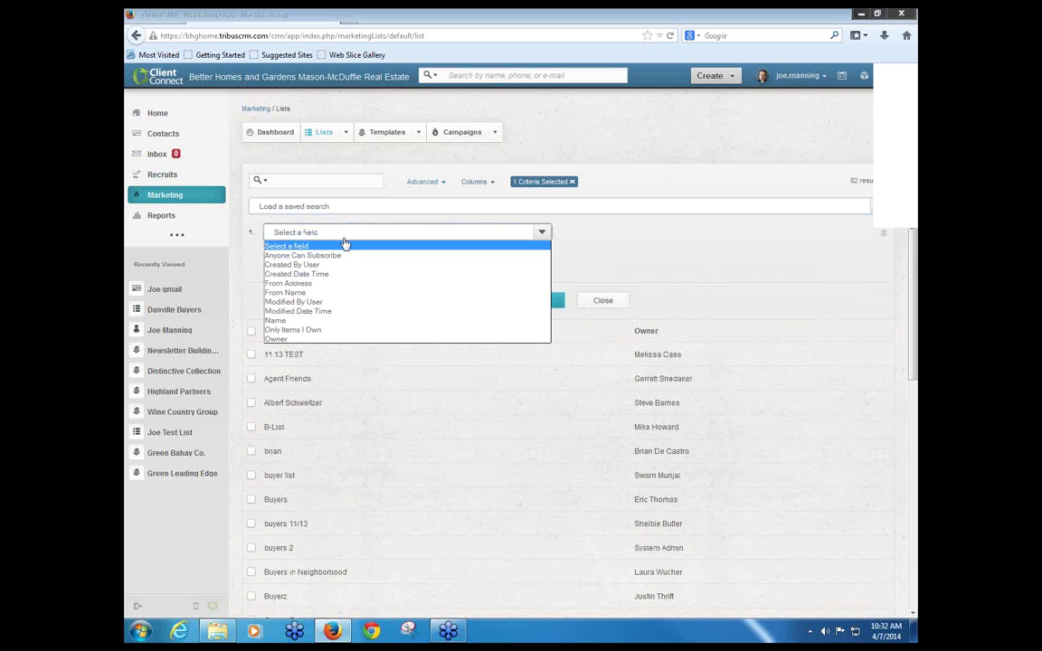
{"action": "left_click", "coordinate": [333, 330]}
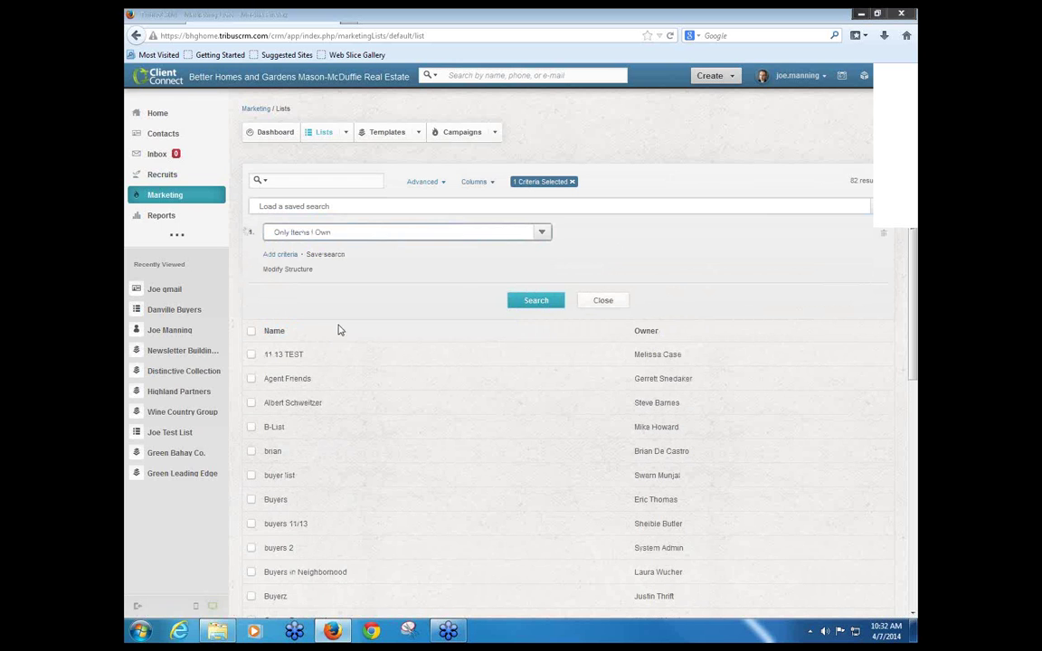
{"action": "left_click", "coordinate": [559, 301]}
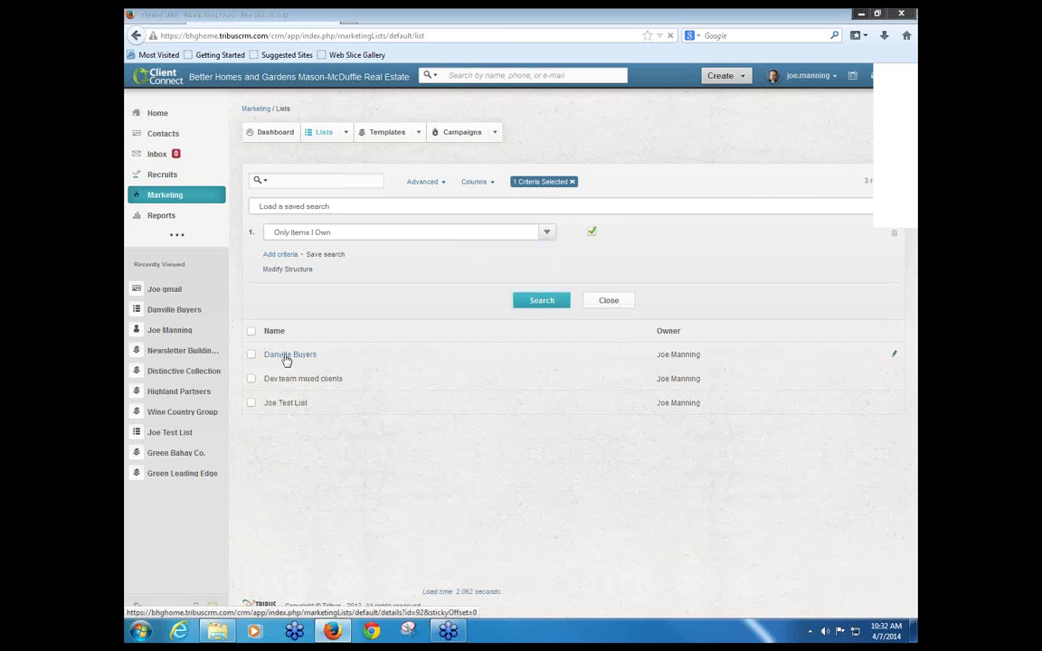
{"action": "left_click", "coordinate": [286, 357]}
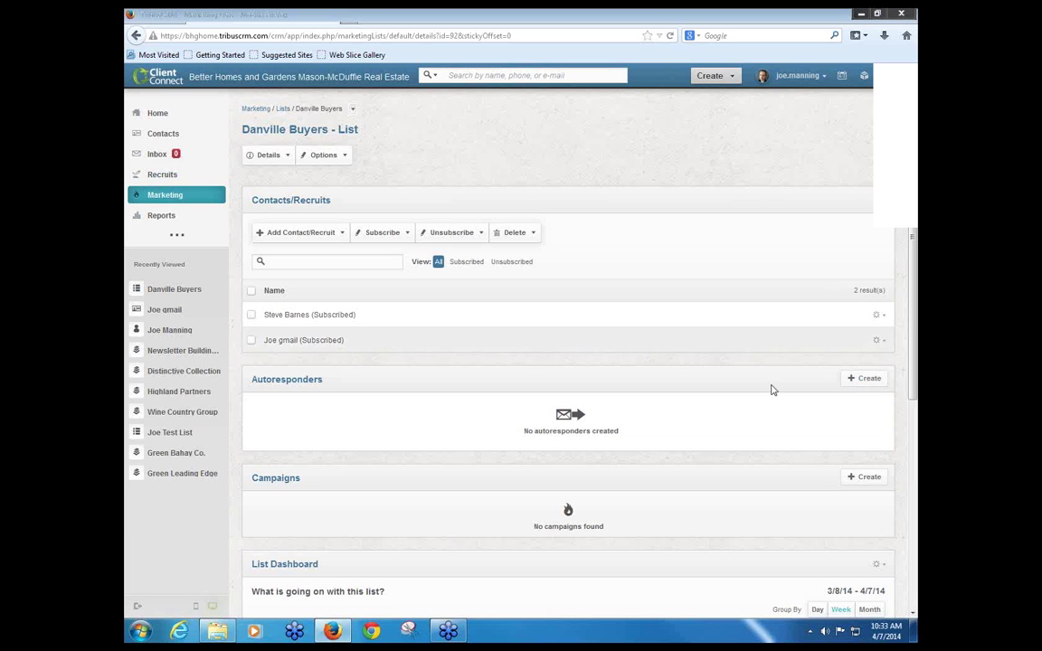
{"action": "left_click", "coordinate": [871, 388]}
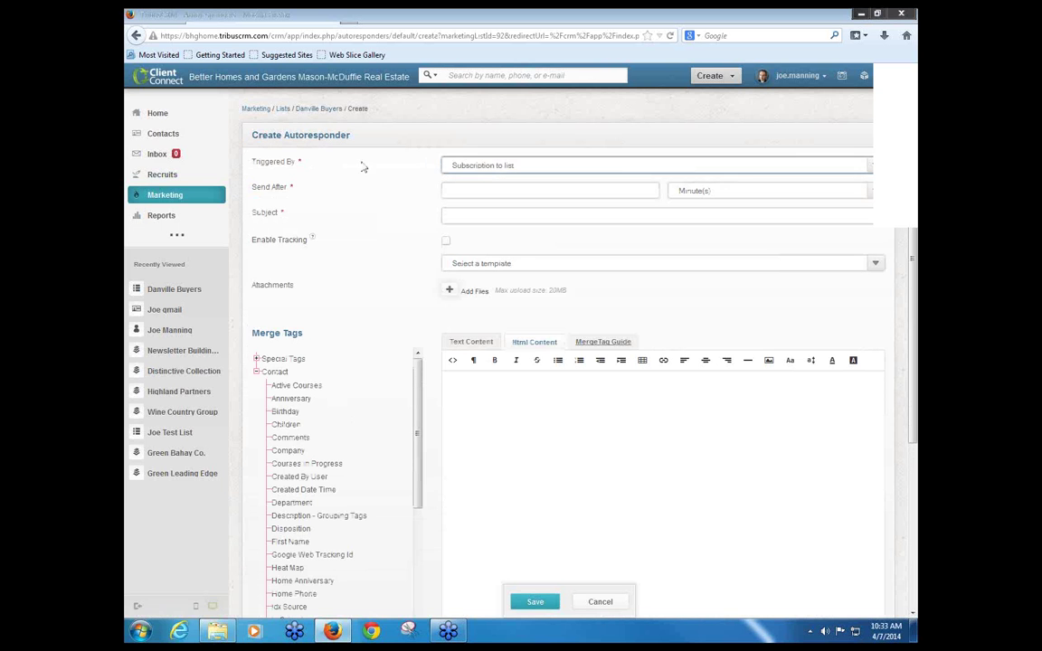
{"action": "left_click", "coordinate": [524, 169]}
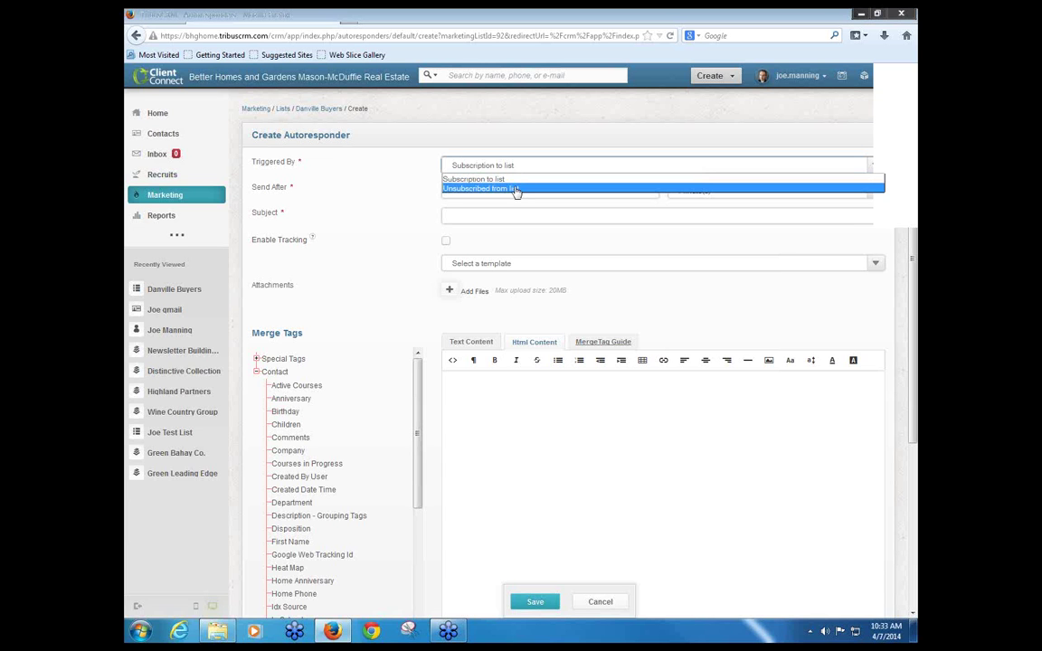
{"action": "left_click", "coordinate": [362, 171]}
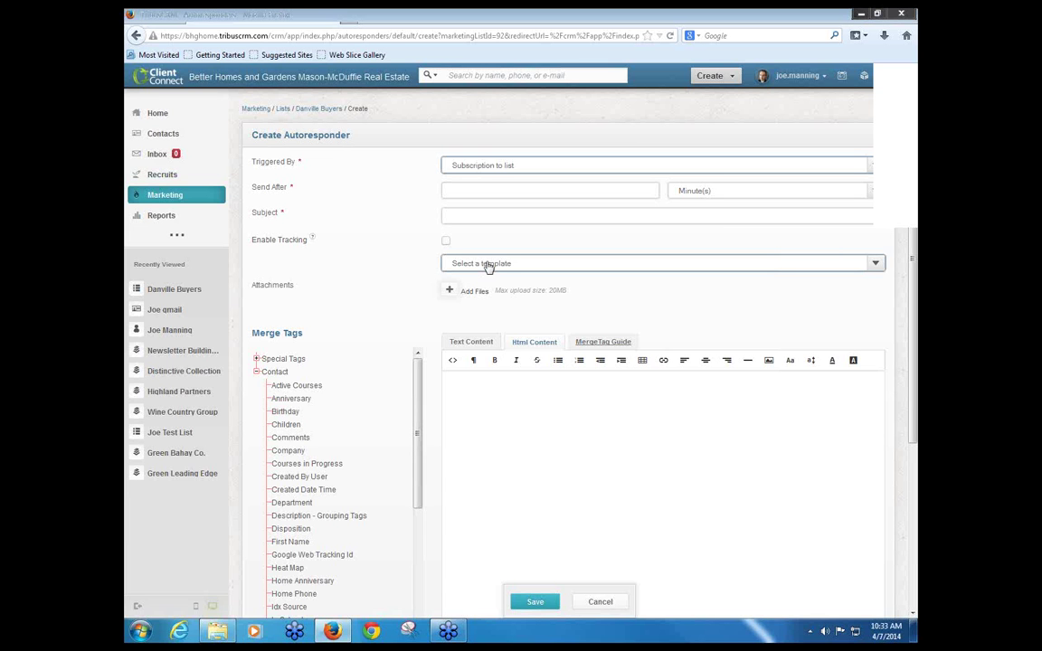
{"action": "left_click", "coordinate": [601, 604]}
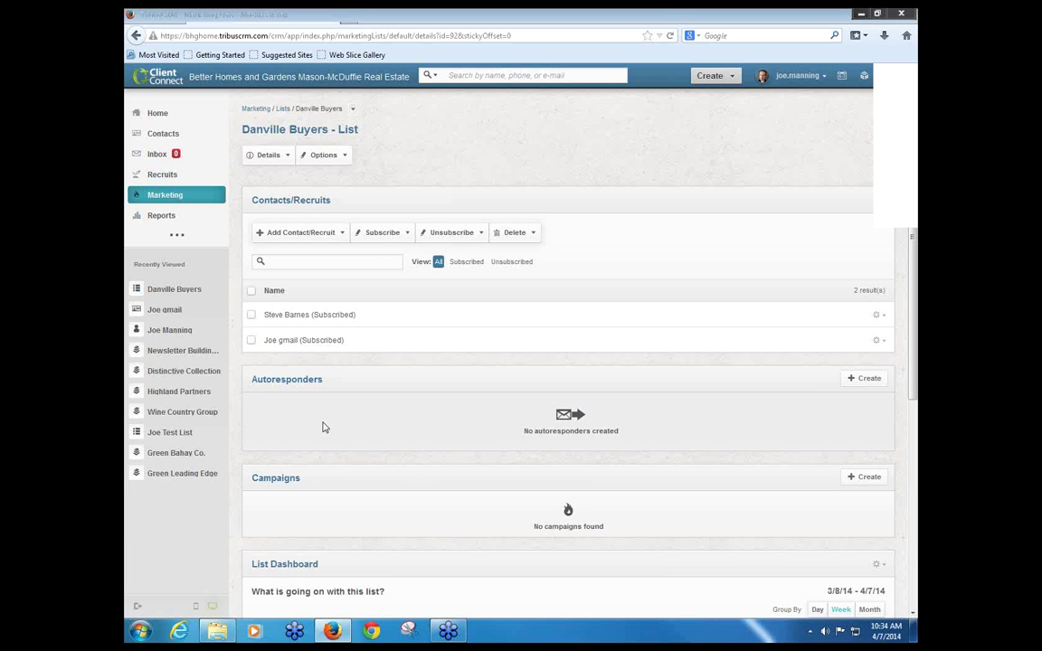
{"action": "left_click", "coordinate": [467, 239]}
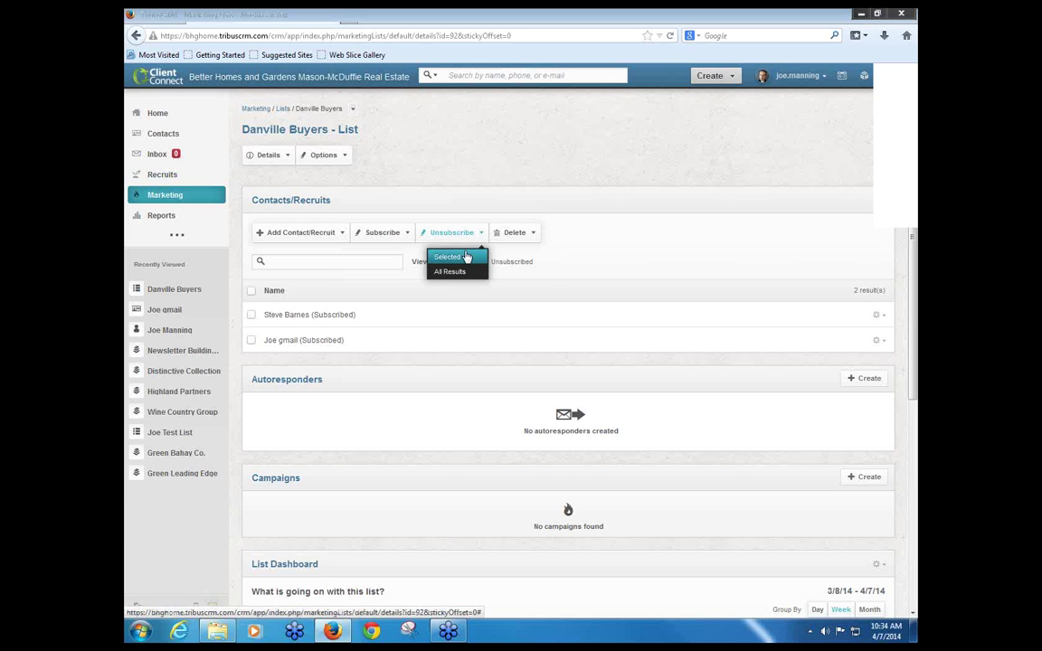
{"action": "left_click", "coordinate": [543, 288]}
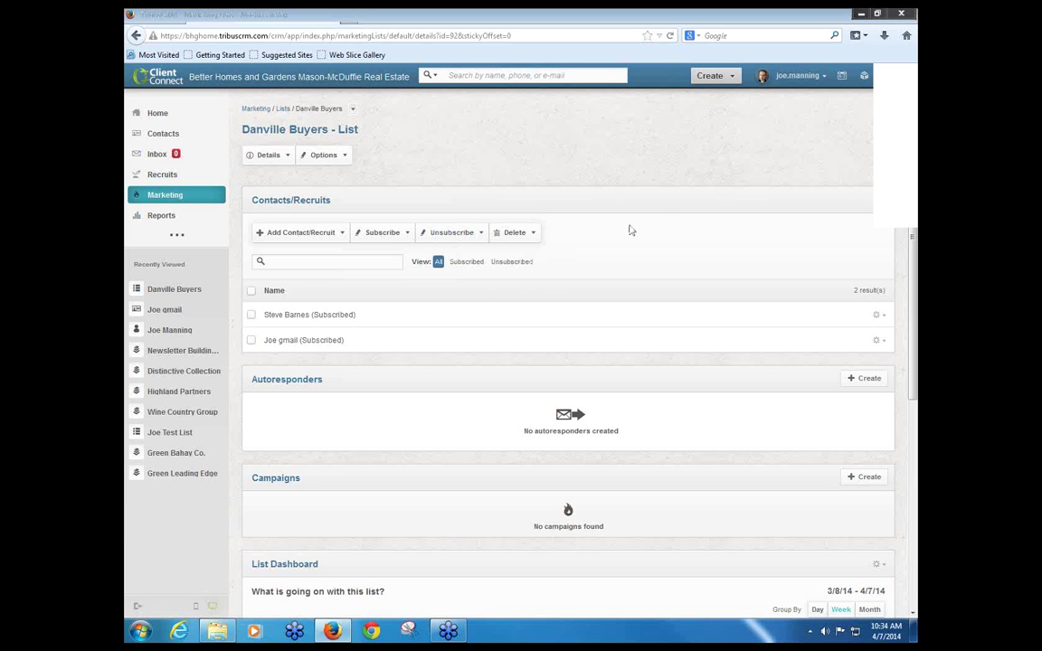
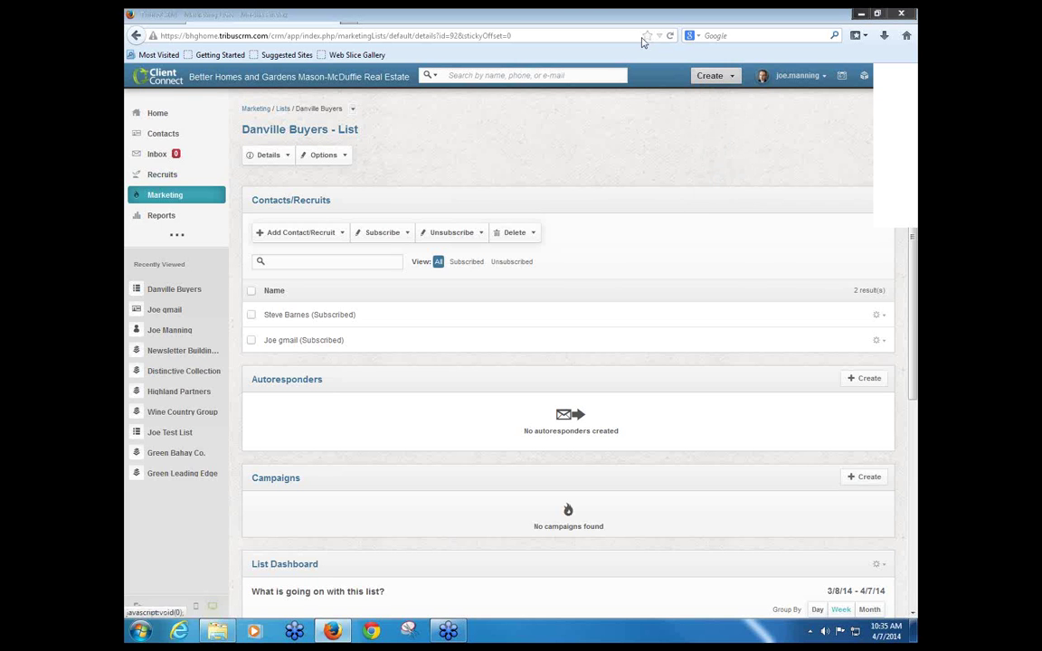
Step: Switch from the Gravatar tab and search Google for 'mandrill'
{"action": "left_click", "coordinate": [443, 13]}
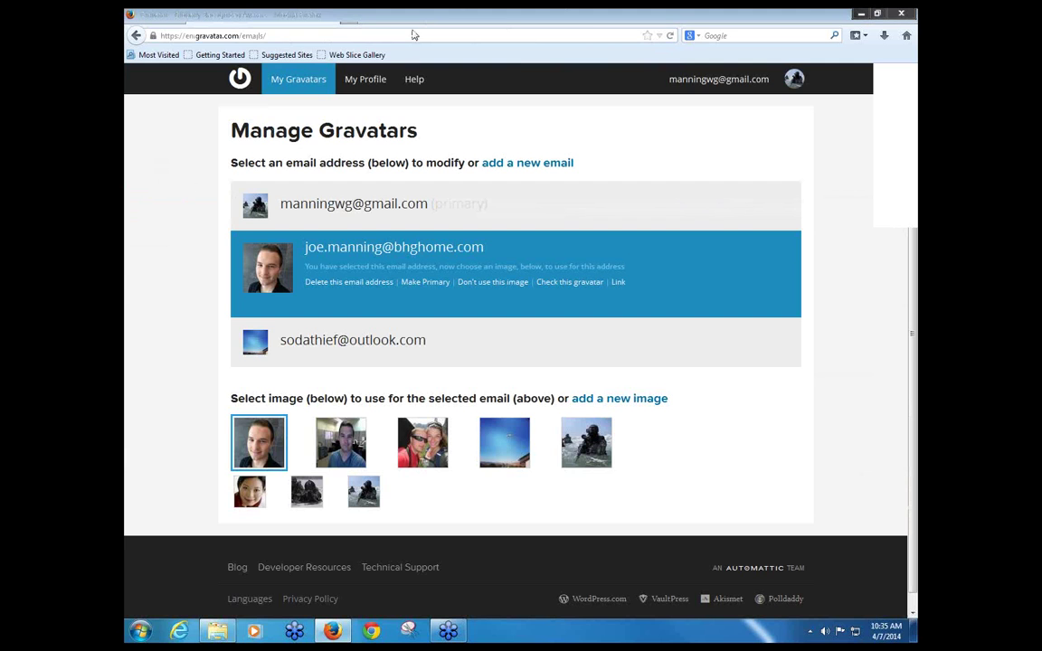
{"action": "left_click", "coordinate": [731, 36]}
{"action": "type", "text": "mandrill"}
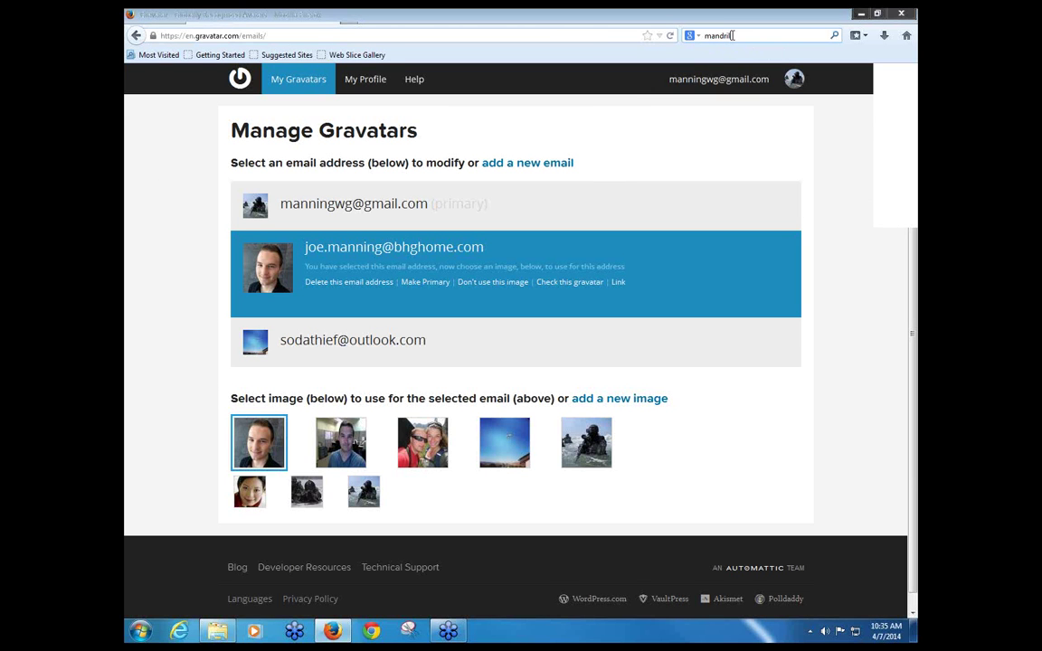
{"action": "key", "text": "Return"}
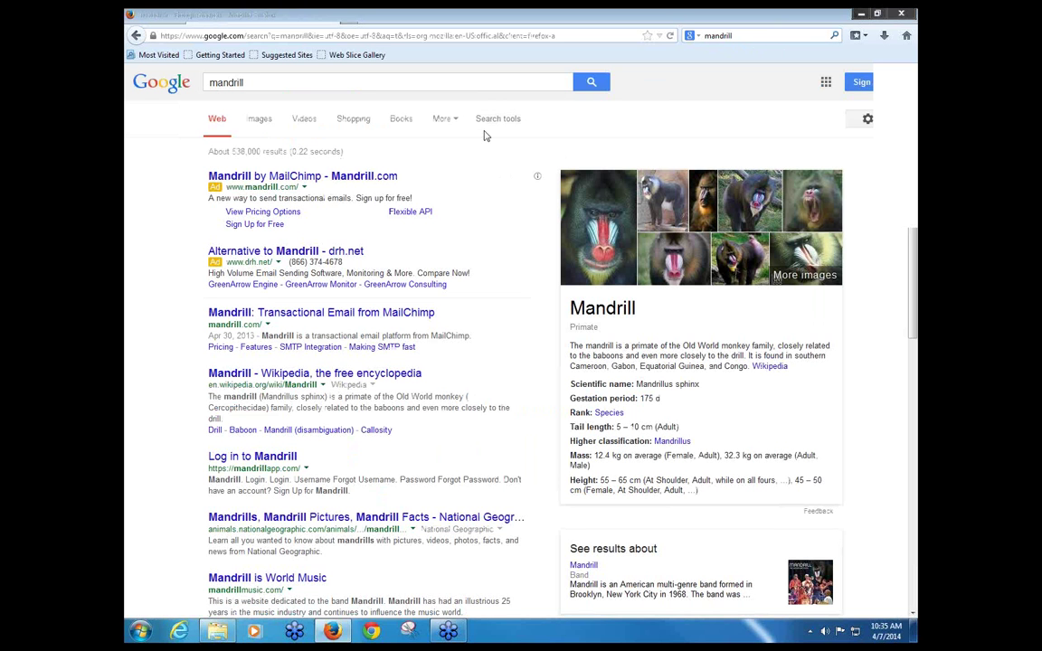
Step: Open the Mandrill transactional email site, then return to the CRM's Danville Buyers list
{"action": "left_click", "coordinate": [284, 317]}
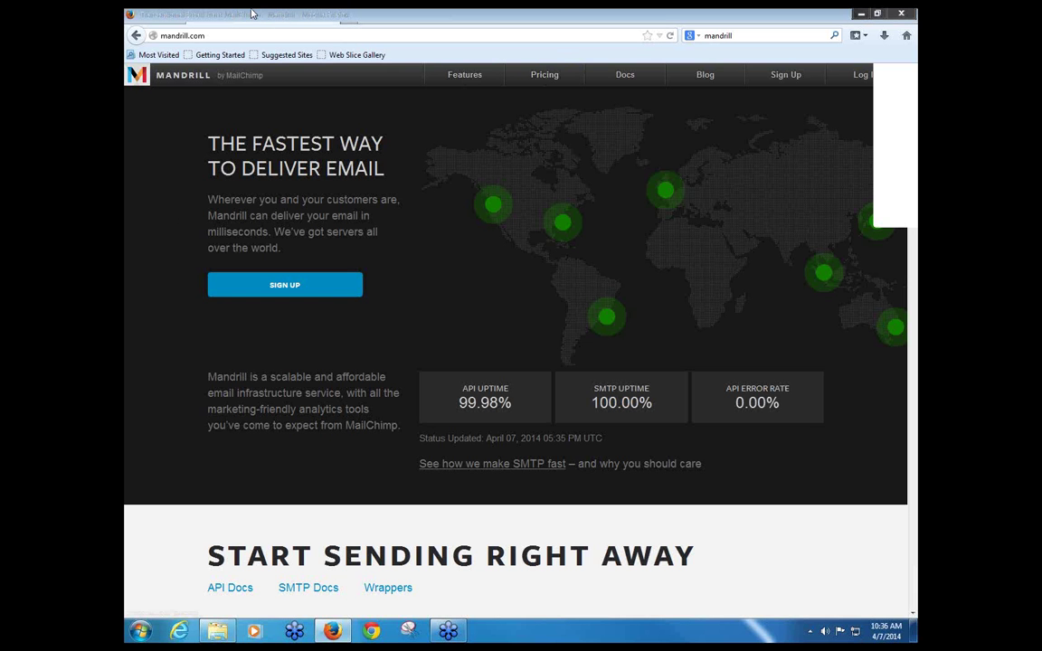
{"action": "left_click", "coordinate": [253, 14]}
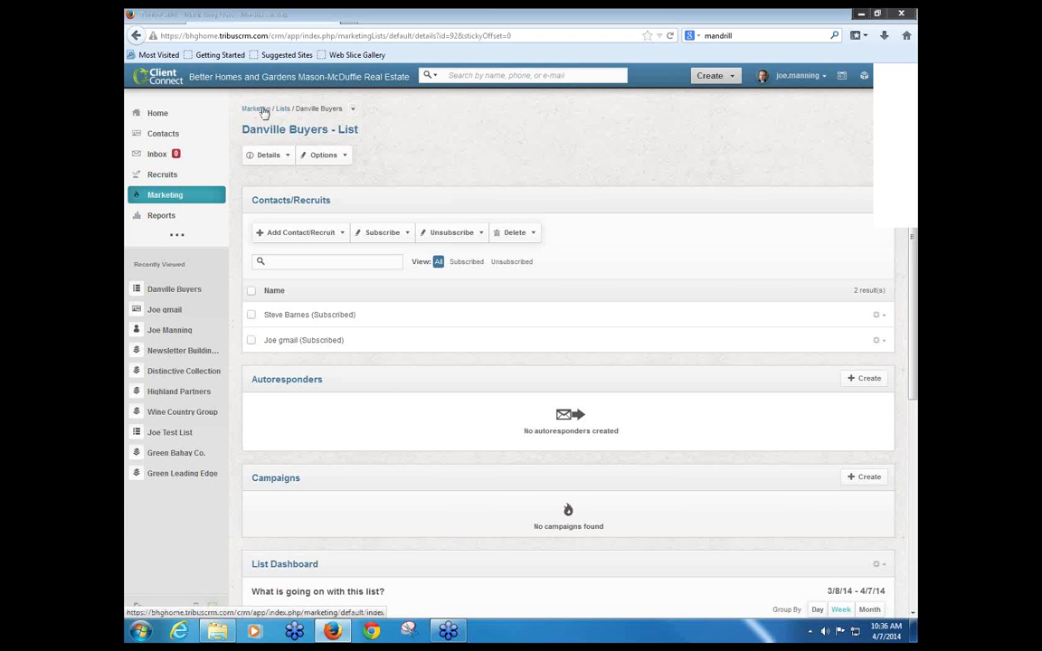
Step: Go through the Marketing dashboard to the Templates list of 18 HTML email templates
{"action": "left_click", "coordinate": [146, 199]}
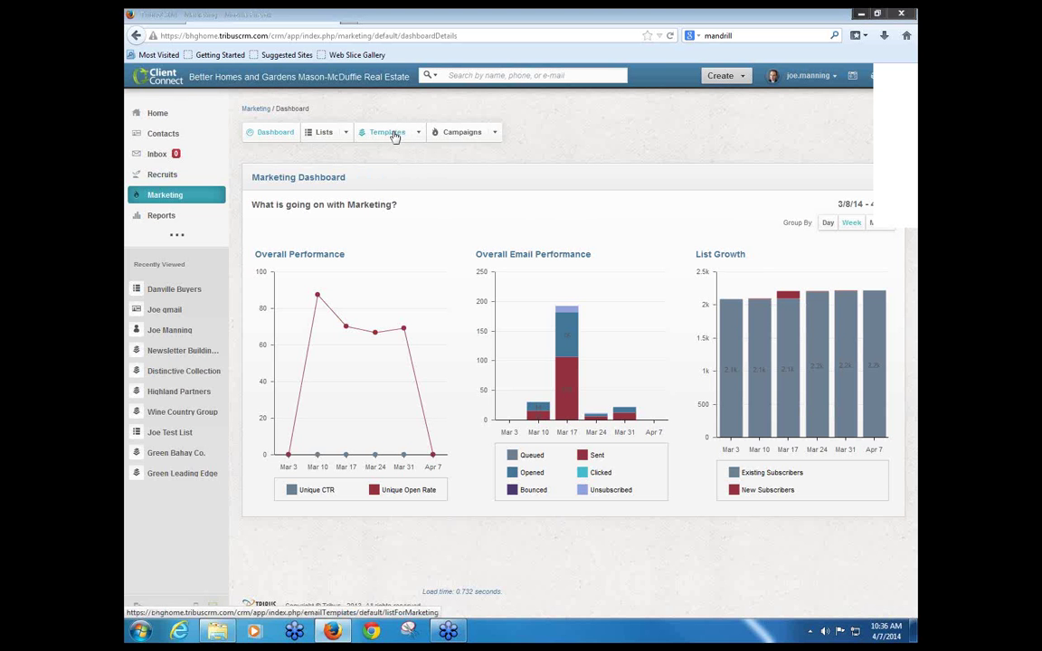
{"action": "left_click", "coordinate": [395, 137]}
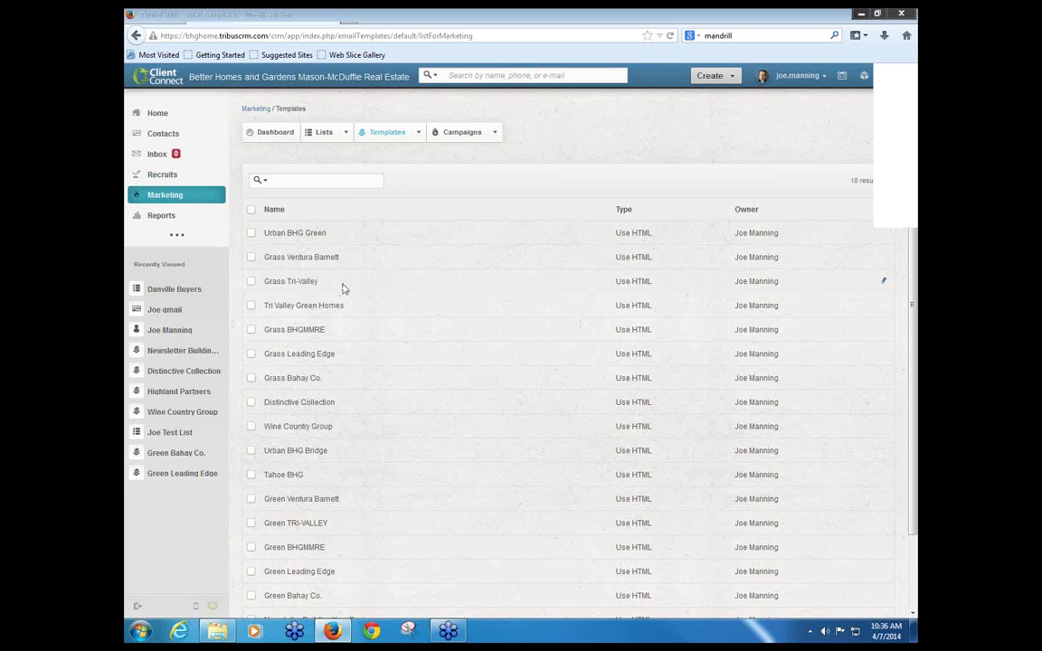
Step: Open Urban BHG Green and inspect its owner placeholder fields, the word LARGE, and the title and body text
{"action": "left_click", "coordinate": [296, 237]}
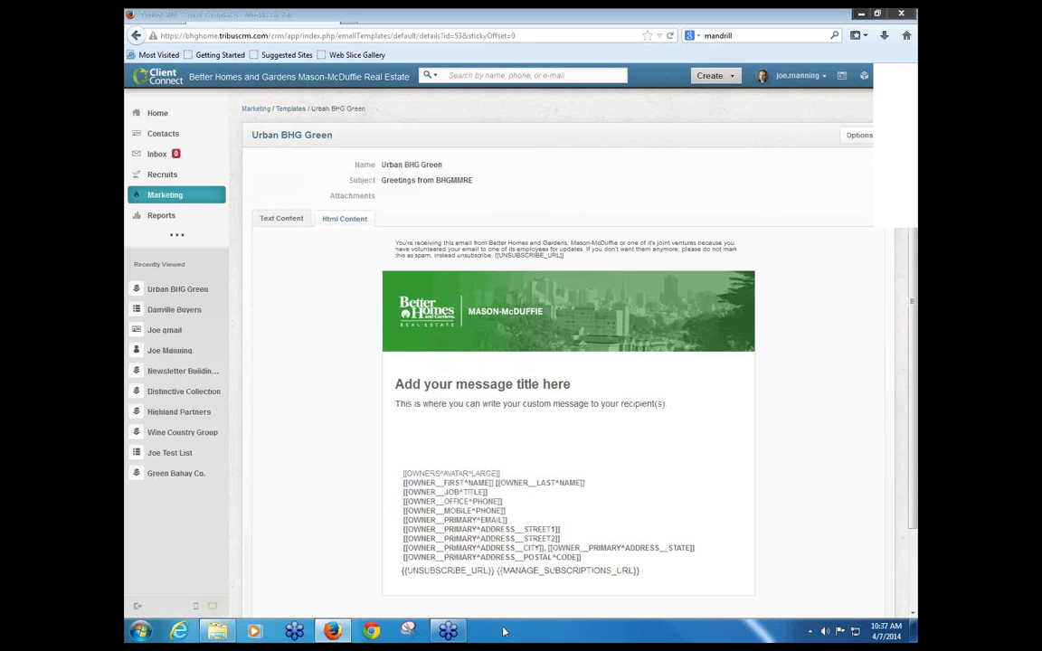
{"action": "scroll", "coordinate": [509, 522], "scroll_direction": "down", "scroll_amount": 2}
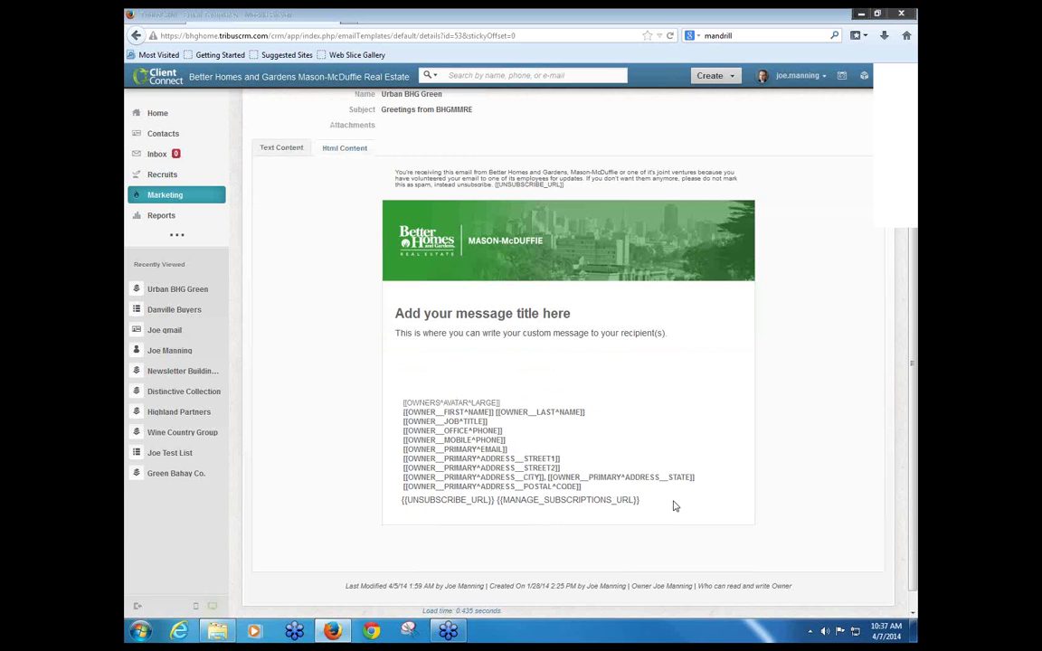
{"action": "left_click_drag", "start_coordinate": [675, 505], "coordinate": [395, 424]}
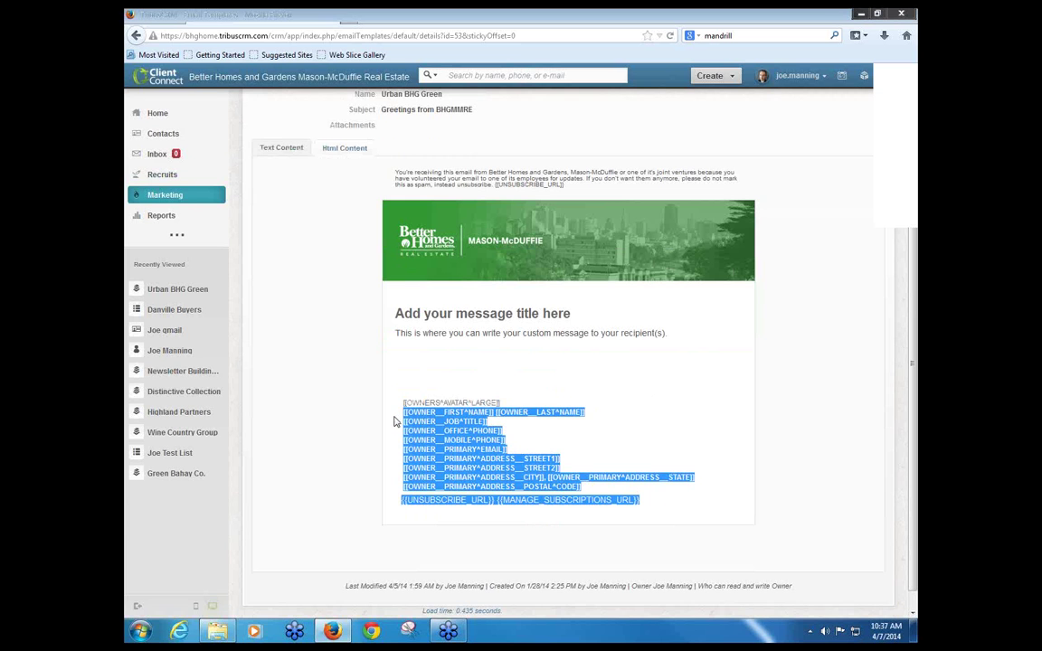
{"action": "left_click", "coordinate": [365, 382]}
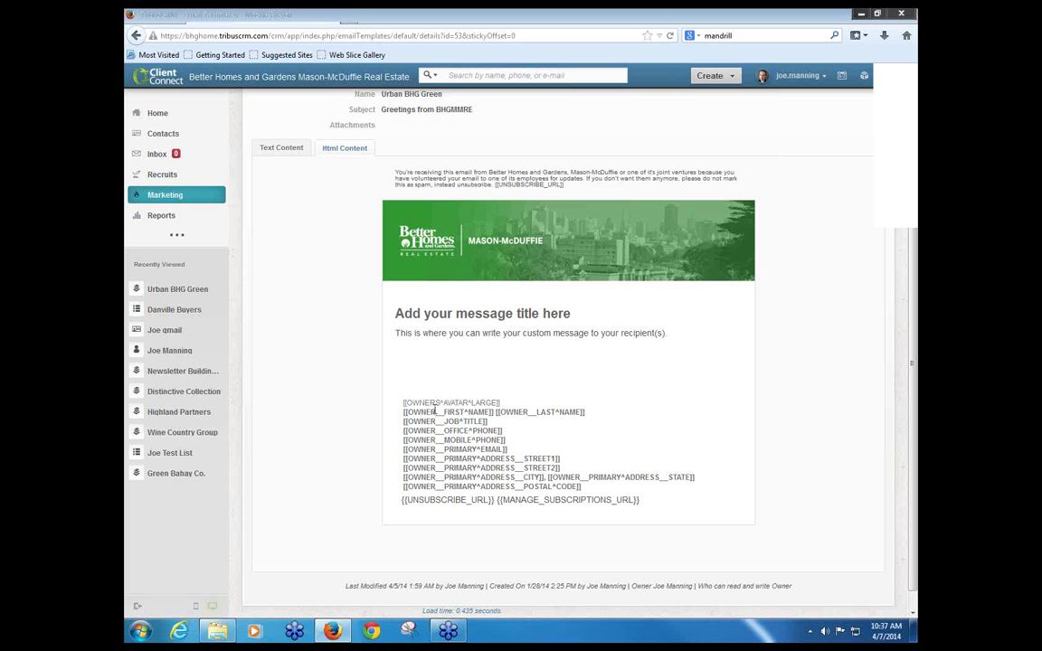
{"action": "left_click_drag", "start_coordinate": [435, 402], "coordinate": [493, 401]}
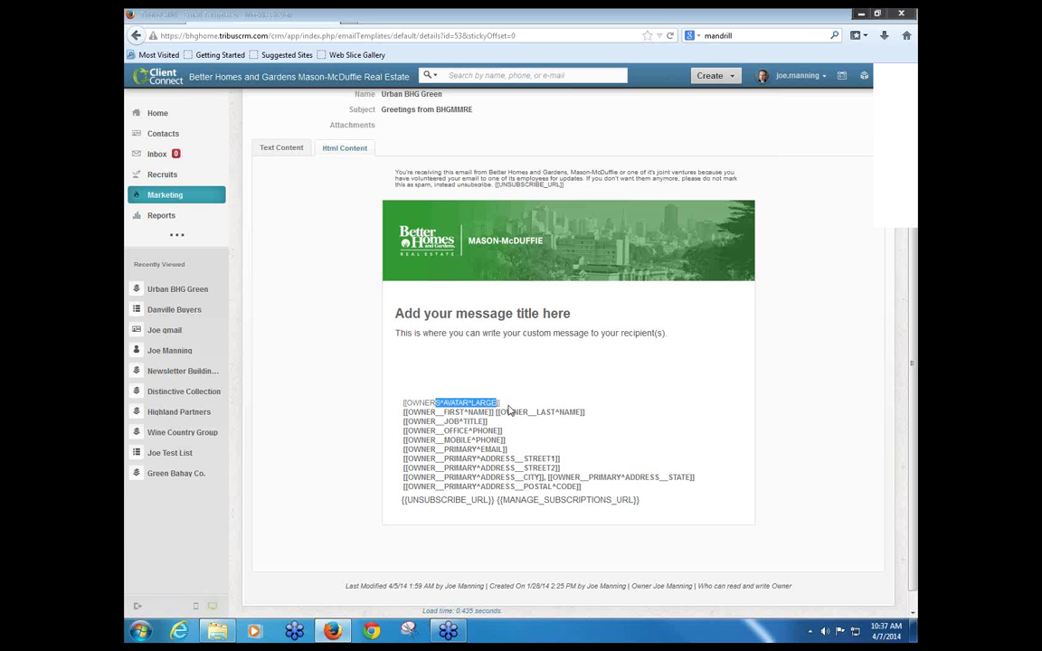
{"action": "left_click", "coordinate": [491, 400]}
{"action": "double_click", "coordinate": [491, 400]}
{"action": "left_click", "coordinate": [437, 366]}
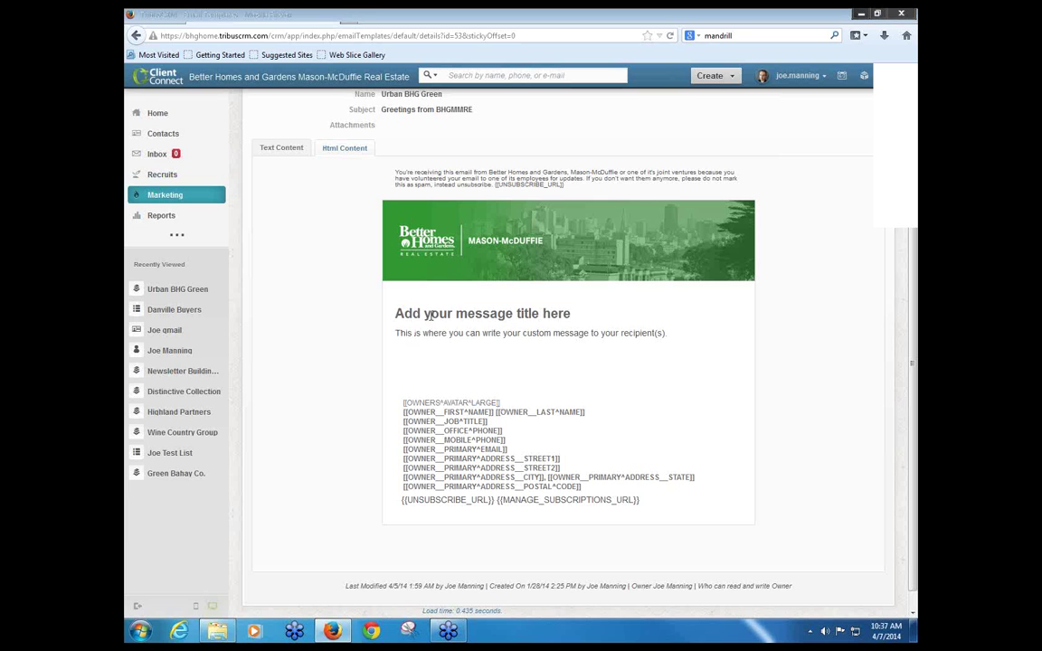
{"action": "left_click_drag", "start_coordinate": [404, 313], "coordinate": [593, 334]}
{"action": "left_click", "coordinate": [594, 335]}
Step: Check the user account menu, then return to the Templates list via the breadcrumb
{"action": "left_click", "coordinate": [818, 76]}
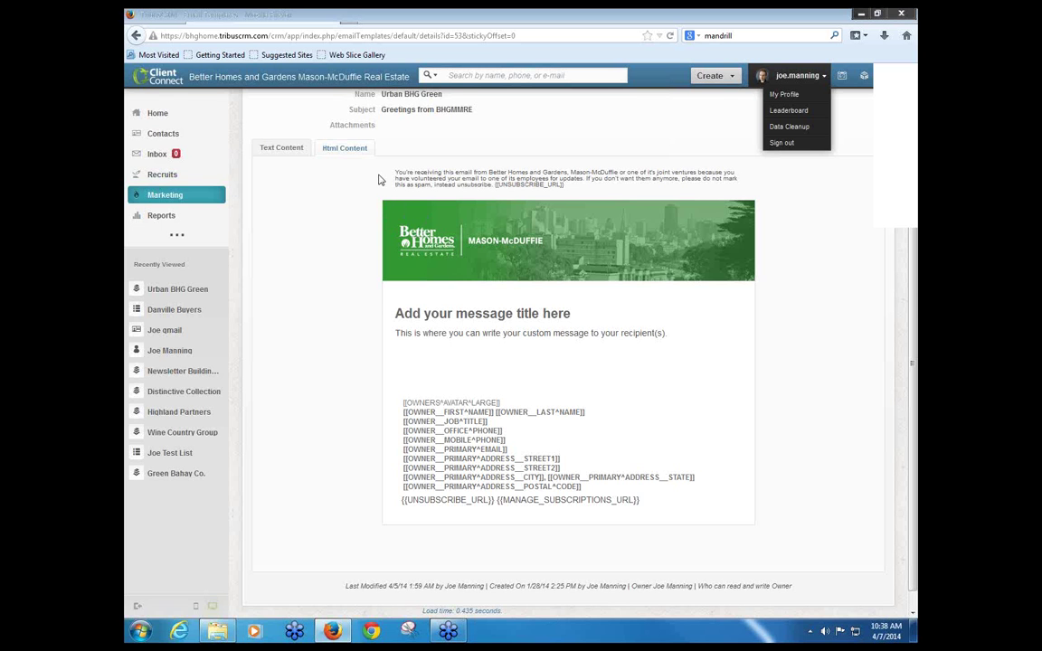
{"action": "scroll", "coordinate": [340, 161], "scroll_direction": "up", "scroll_amount": 2}
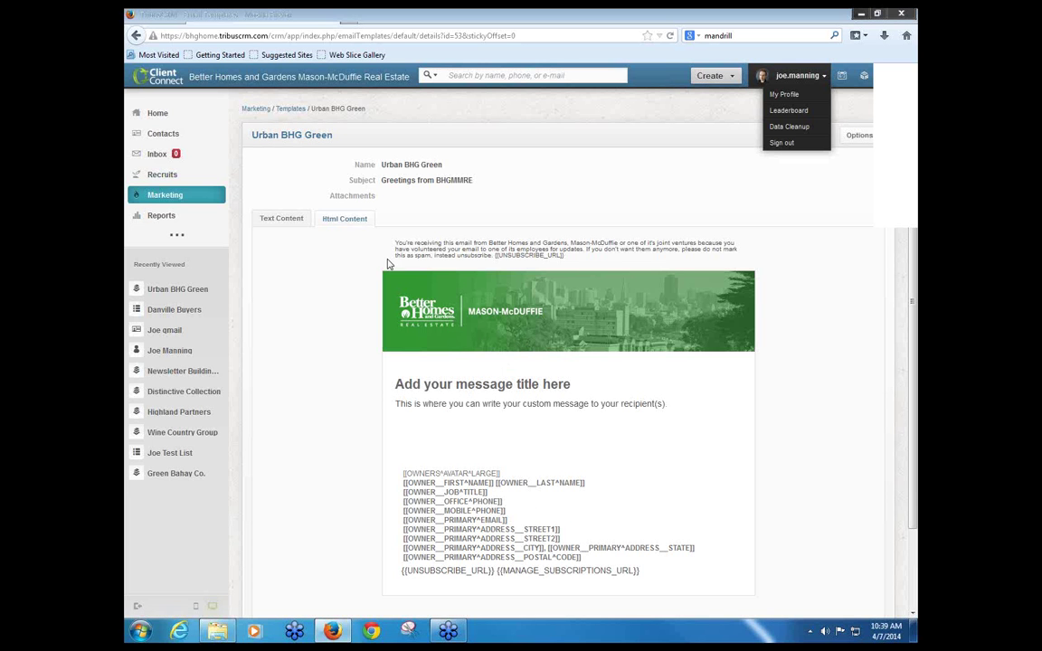
{"action": "left_click", "coordinate": [283, 115]}
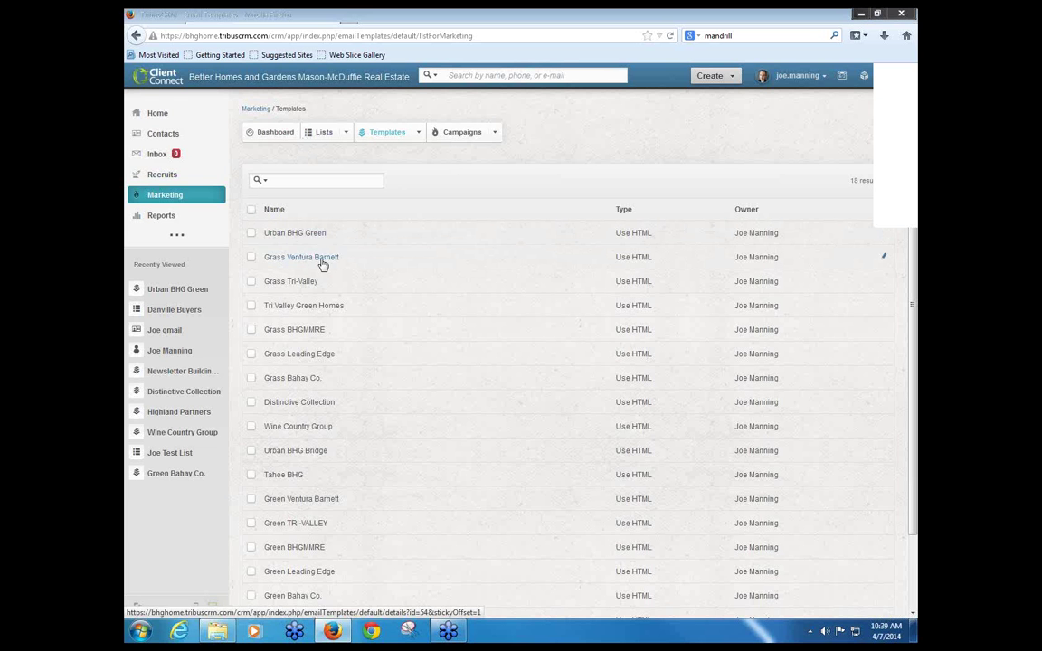
{"action": "left_click", "coordinate": [303, 308]}
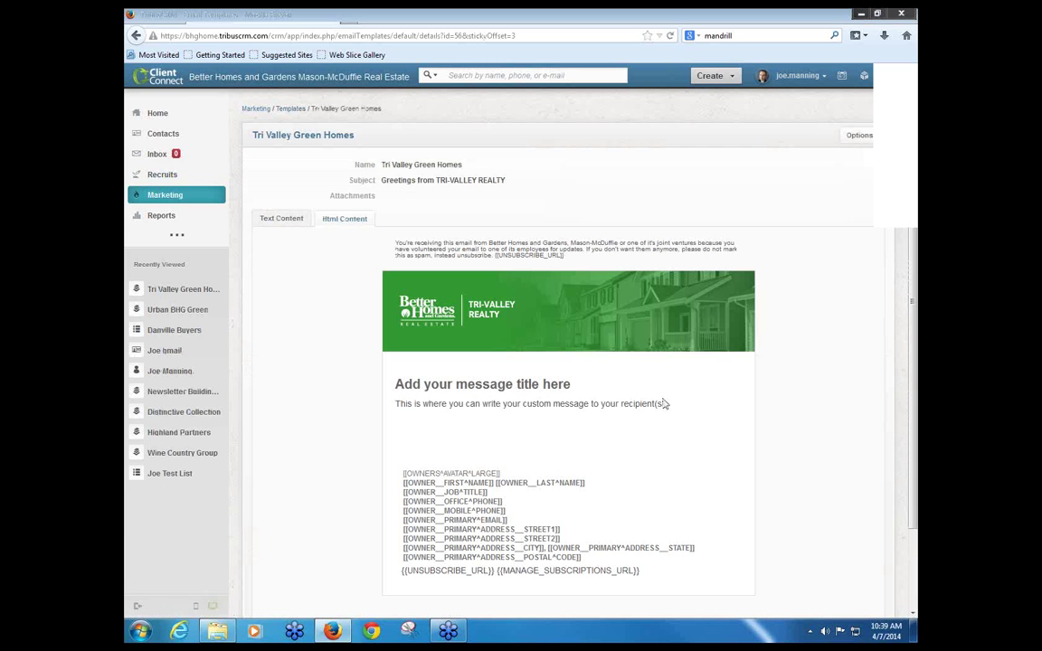
{"action": "left_click", "coordinate": [135, 35]}
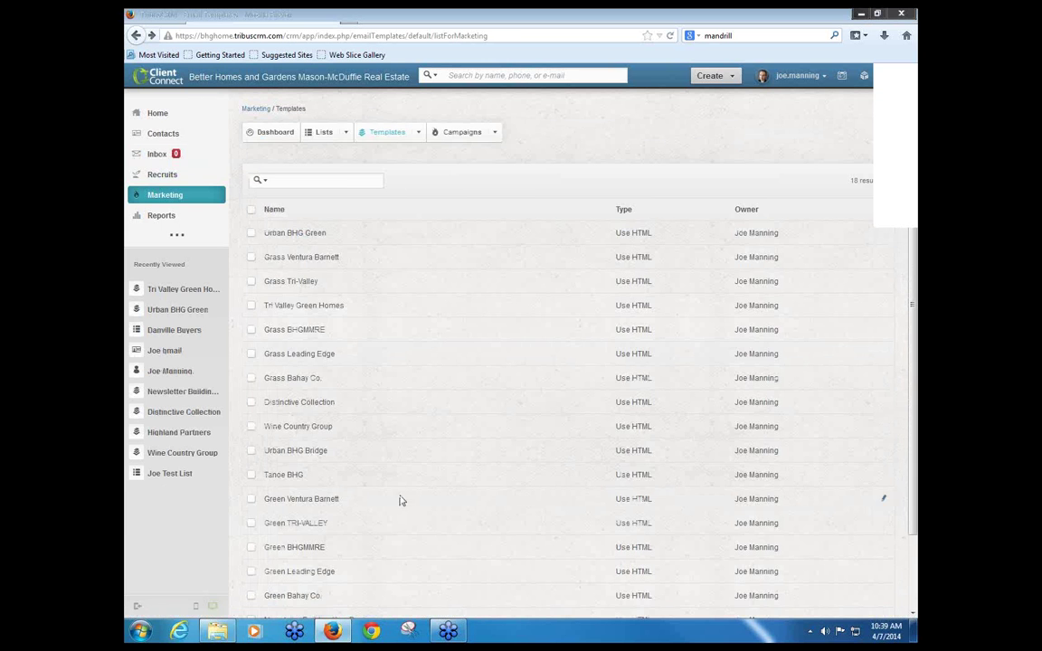
{"action": "left_click", "coordinate": [299, 403]}
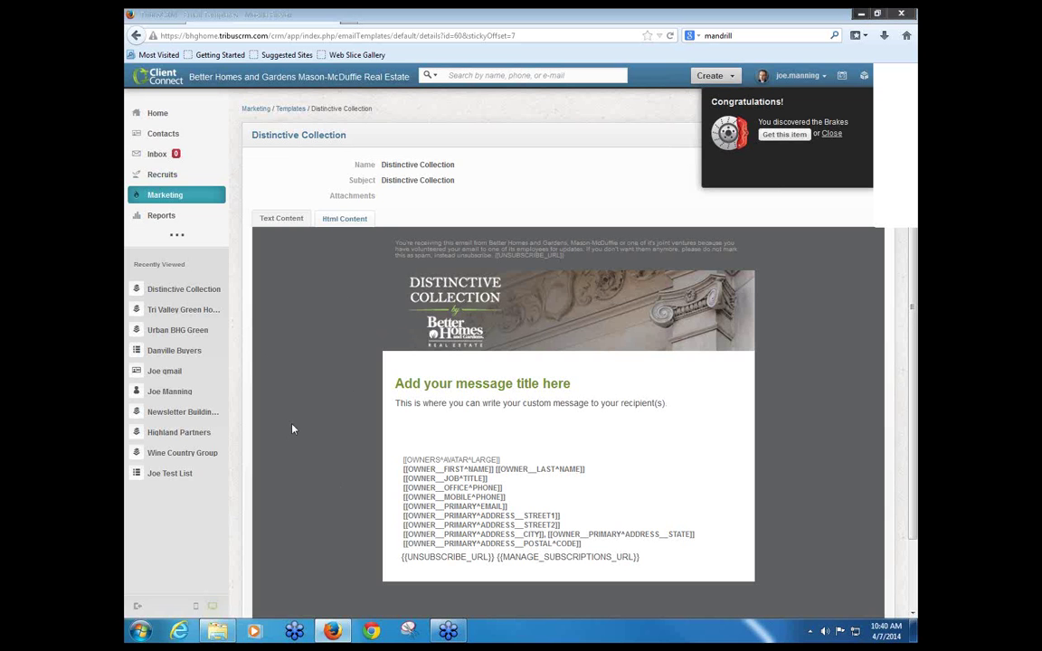
{"action": "left_click", "coordinate": [135, 35]}
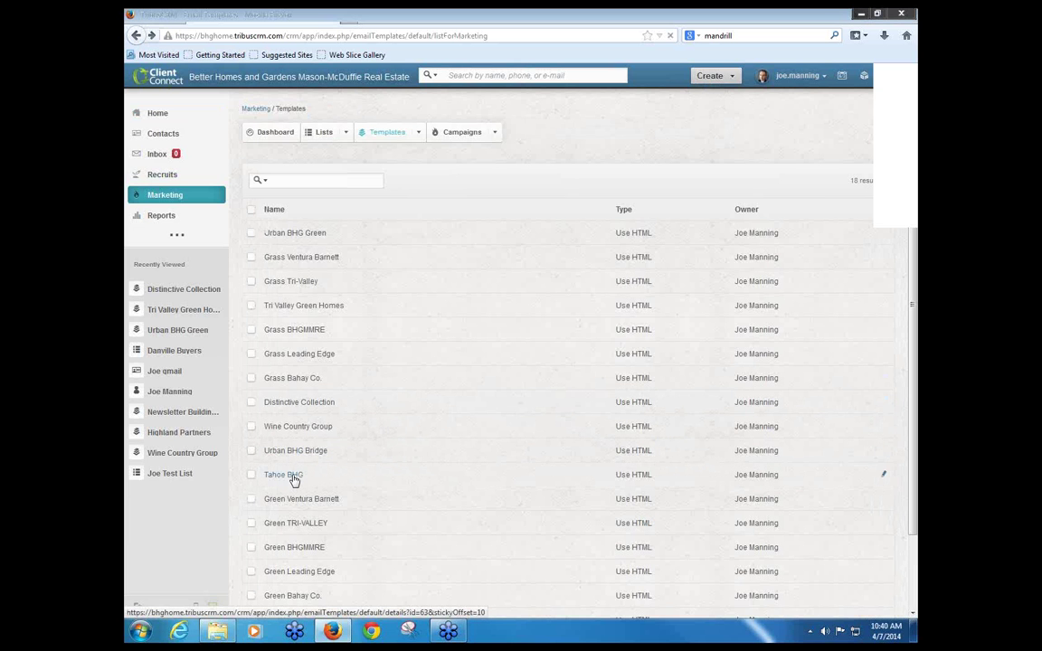
{"action": "left_click", "coordinate": [293, 478]}
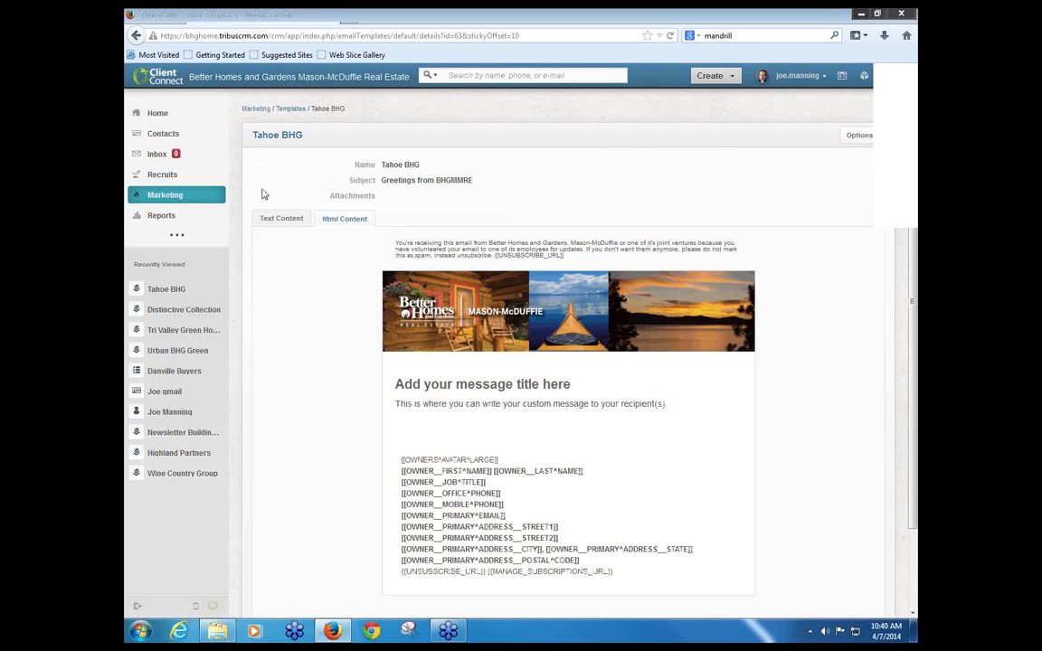
{"action": "left_click", "coordinate": [137, 36]}
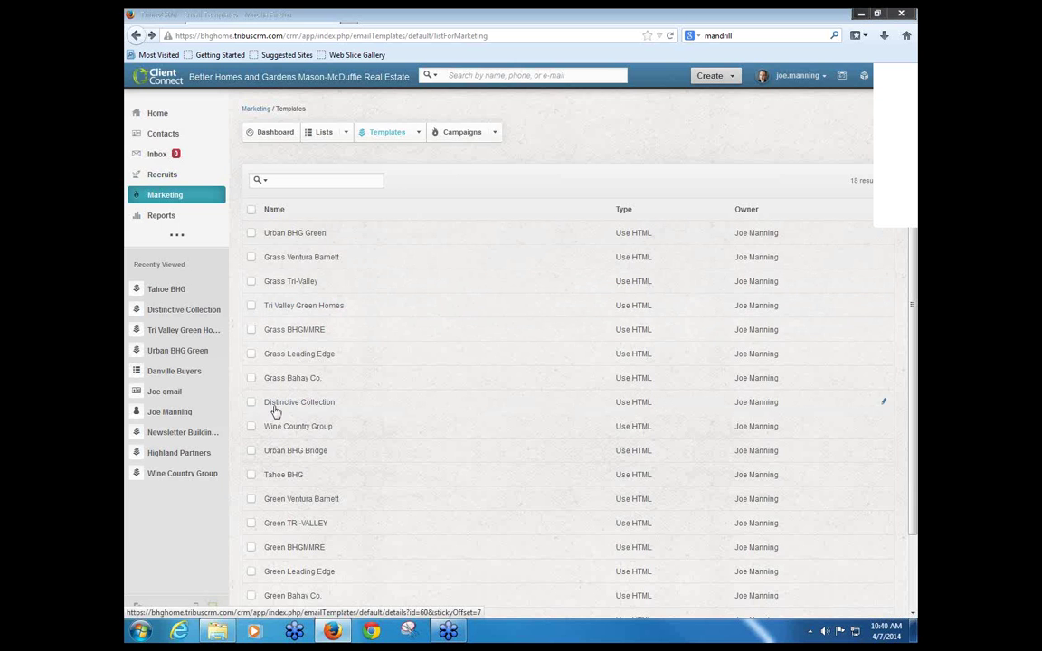
{"action": "scroll", "coordinate": [276, 413], "scroll_direction": "down", "scroll_amount": 3}
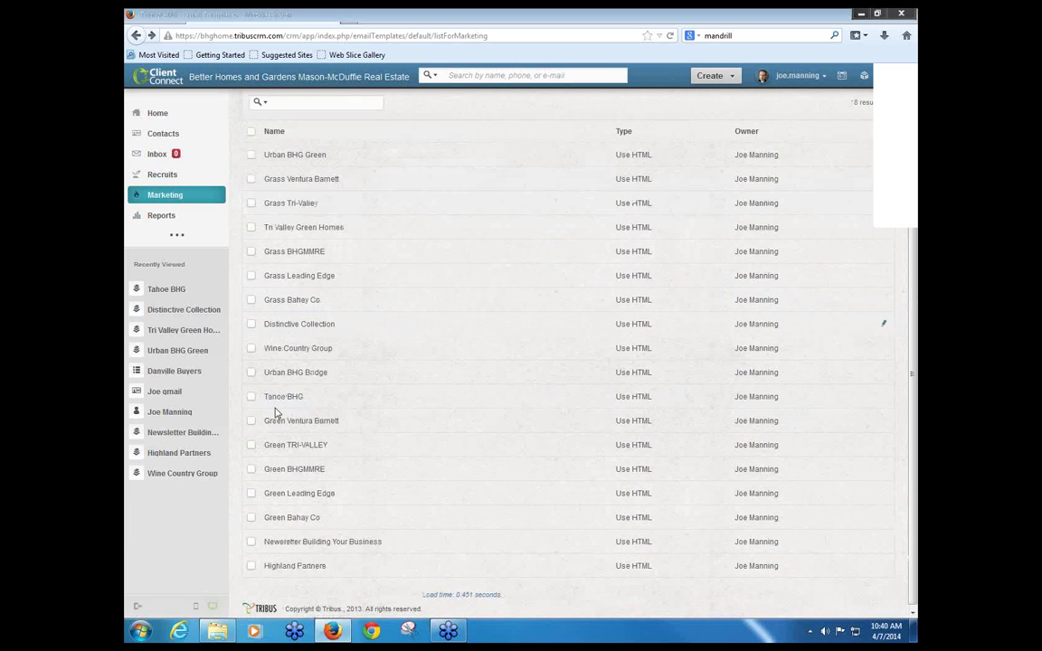
{"action": "left_click", "coordinate": [312, 543]}
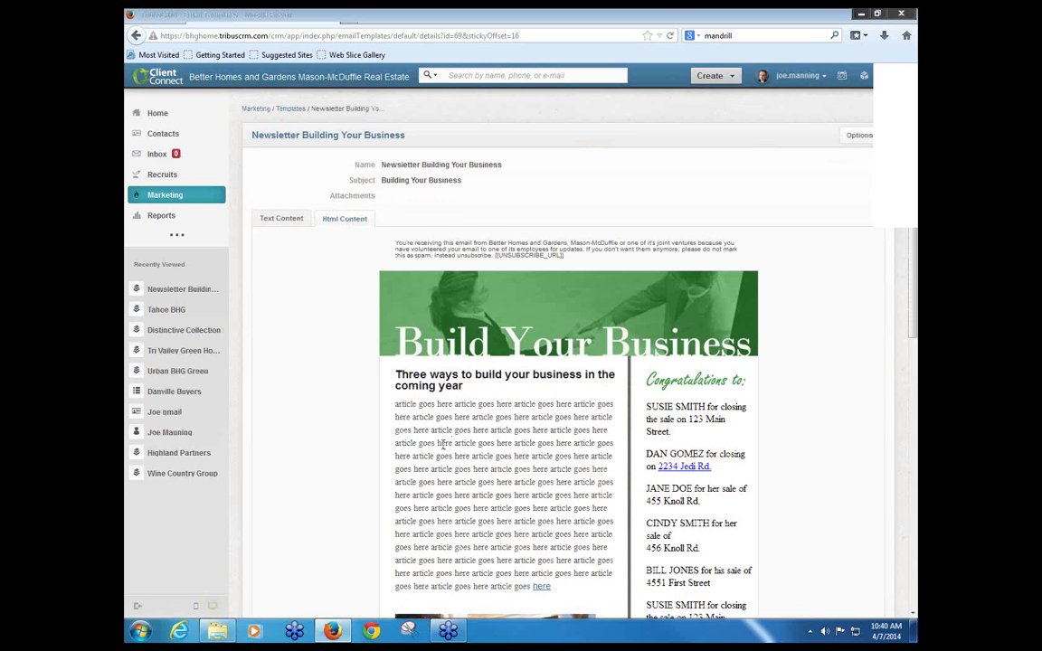
{"action": "scroll", "coordinate": [443, 442], "scroll_direction": "down", "scroll_amount": 2}
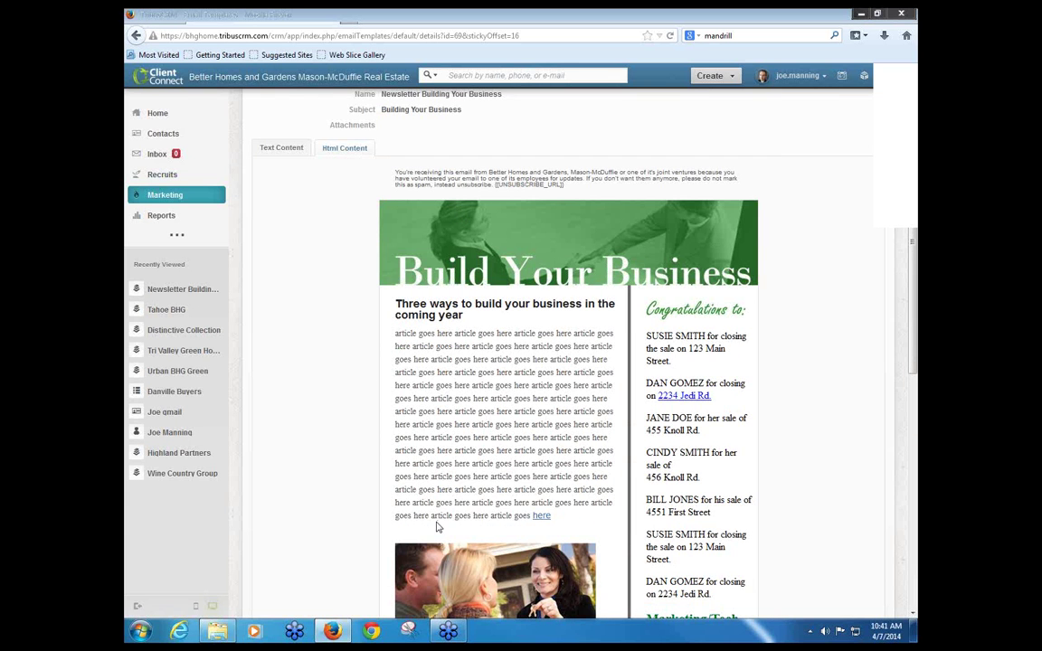
{"action": "scroll", "coordinate": [435, 528], "scroll_direction": "down", "scroll_amount": 10}
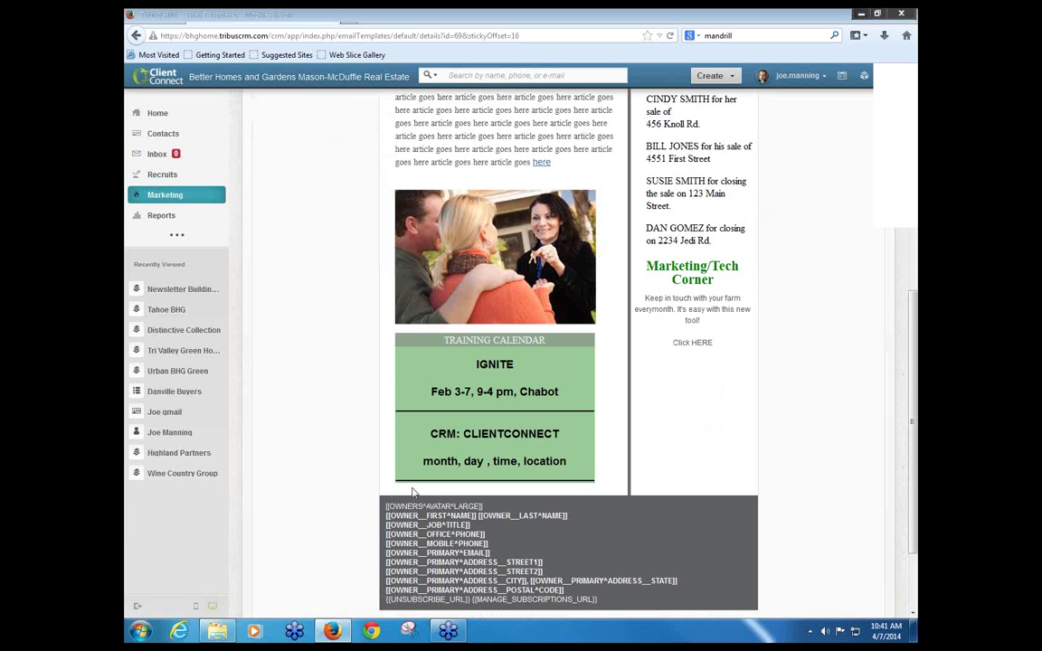
{"action": "left_click_drag", "start_coordinate": [387, 507], "coordinate": [554, 631]}
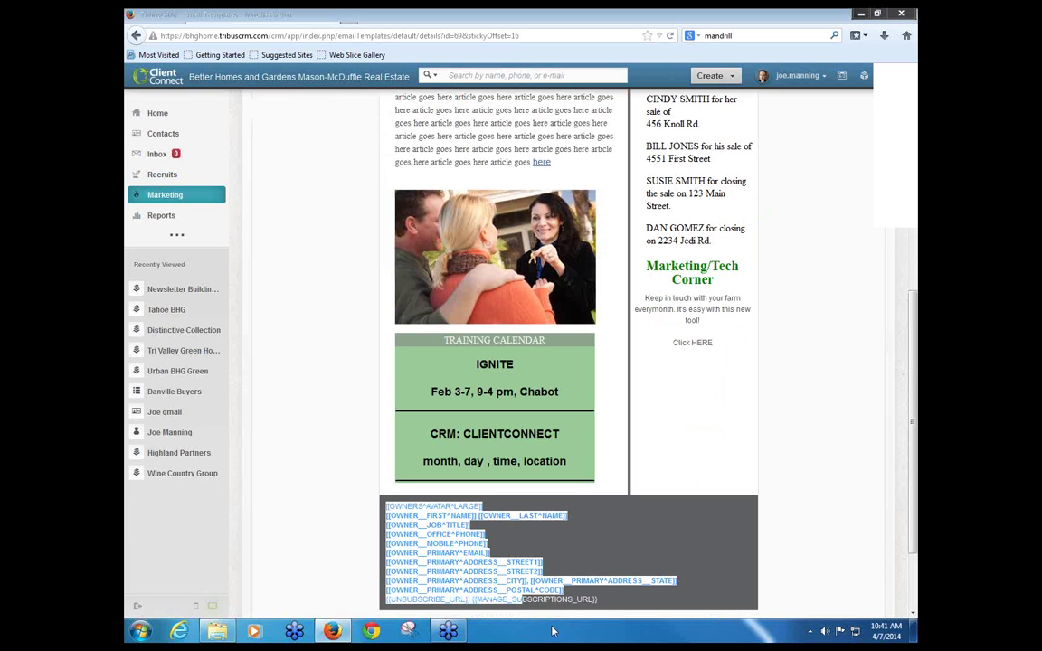
{"action": "left_click", "coordinate": [622, 607]}
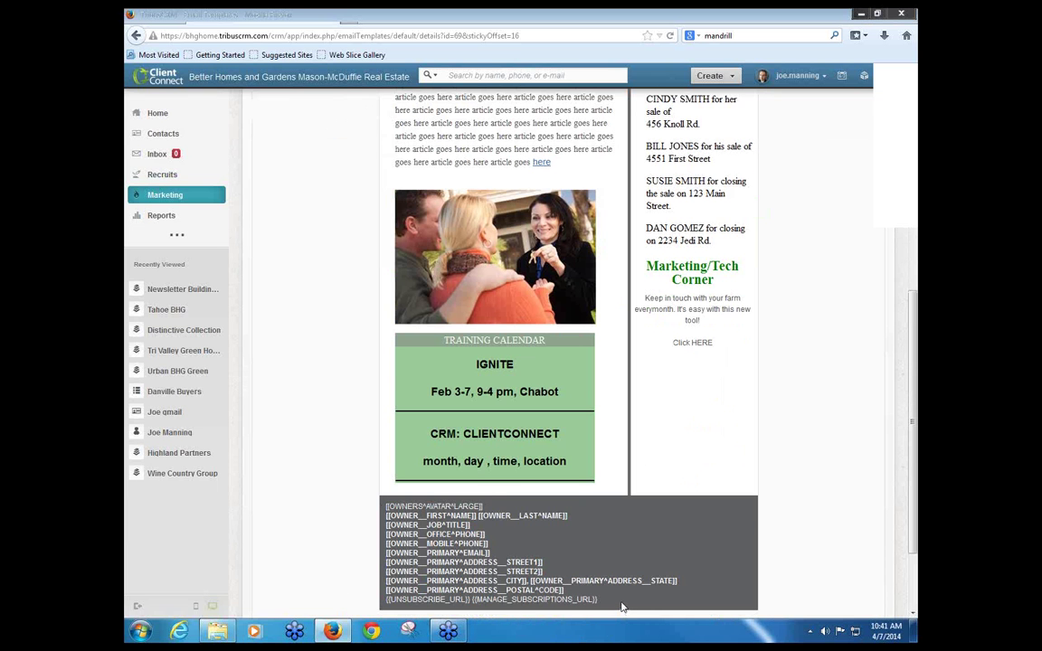
{"action": "scroll", "coordinate": [622, 601], "scroll_direction": "up", "scroll_amount": 12}
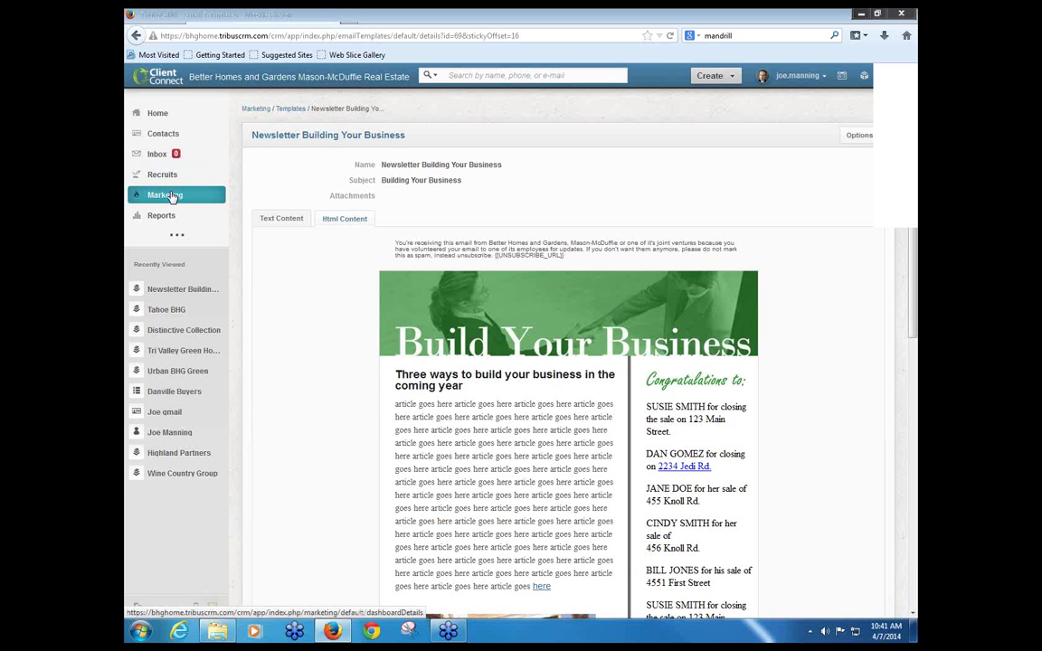
Step: Return to the Marketing dashboard and move on to the Campaigns list
{"action": "left_click", "coordinate": [254, 109]}
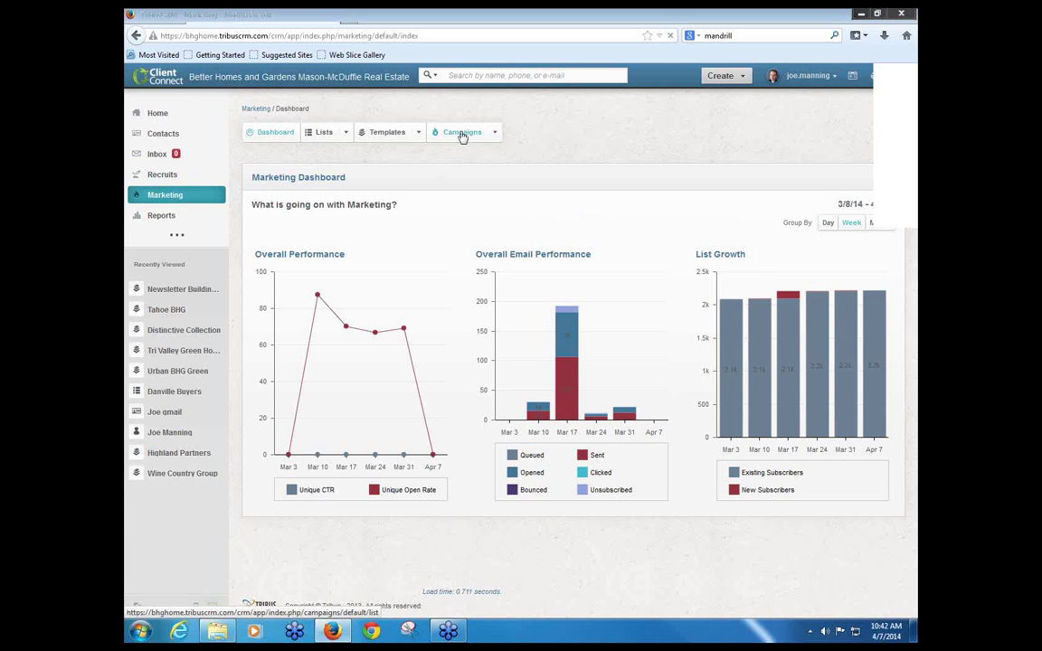
{"action": "left_click", "coordinate": [462, 133]}
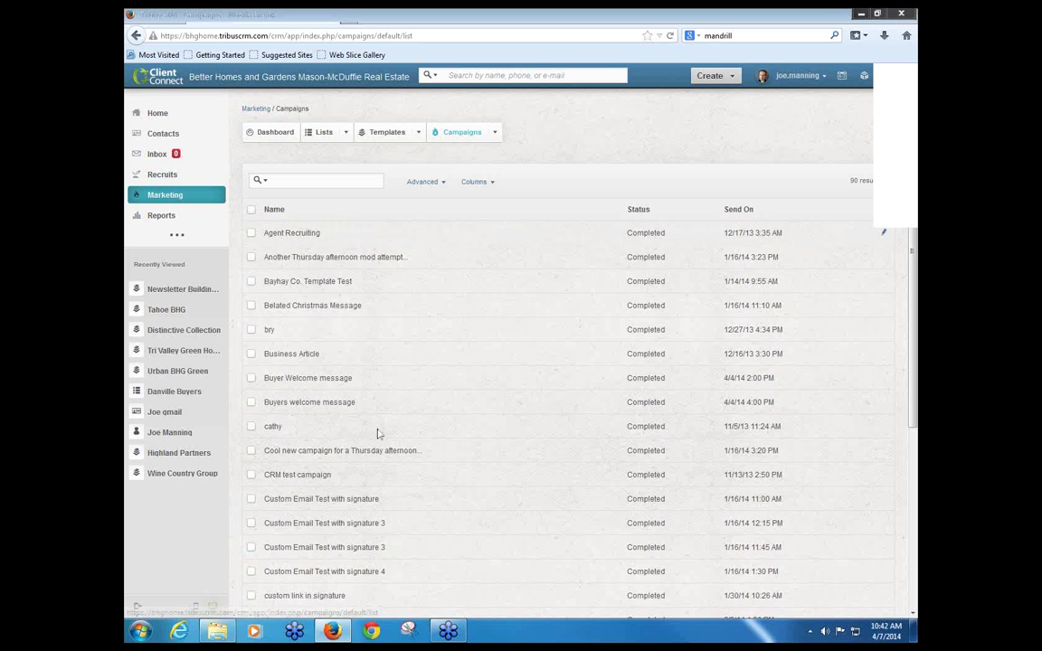
Step: Look through the campaign list and open the Bayhay Co. Template Test campaign
{"action": "scroll", "coordinate": [380, 443], "scroll_direction": "down", "scroll_amount": 1}
{"action": "scroll", "coordinate": [380, 443], "scroll_direction": "down", "scroll_amount": 3}
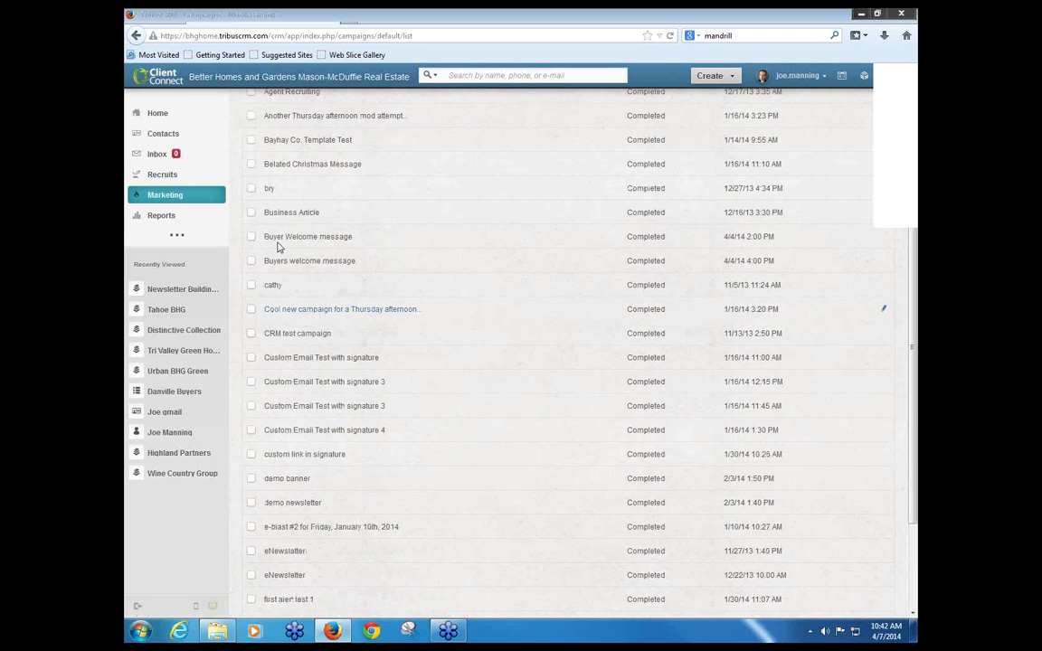
{"action": "scroll", "coordinate": [279, 222], "scroll_direction": "up", "scroll_amount": 3}
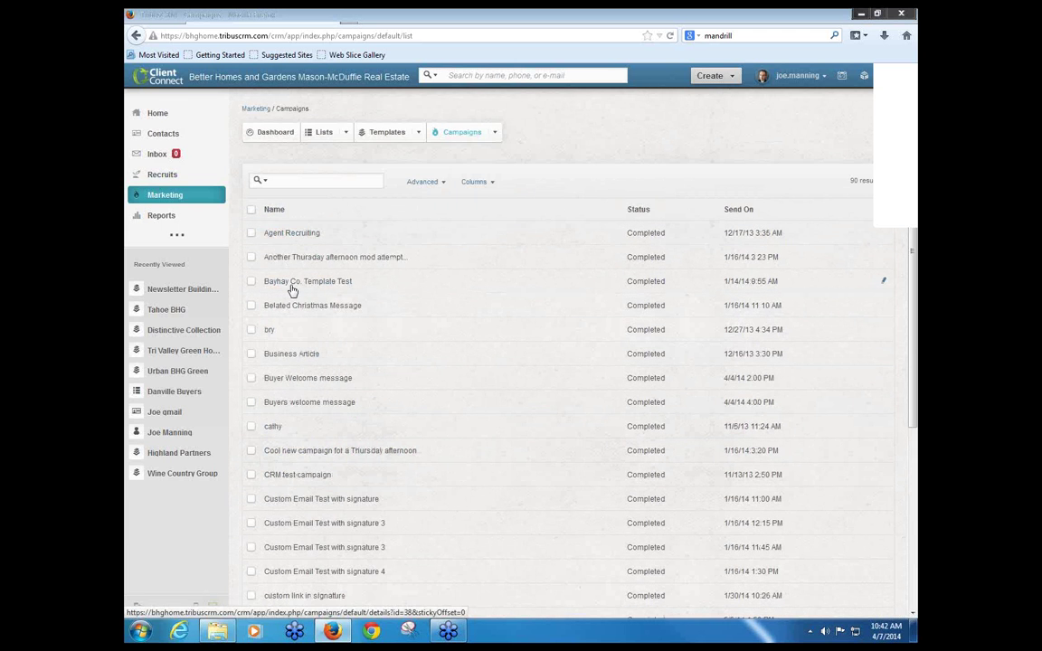
{"action": "left_click", "coordinate": [297, 283]}
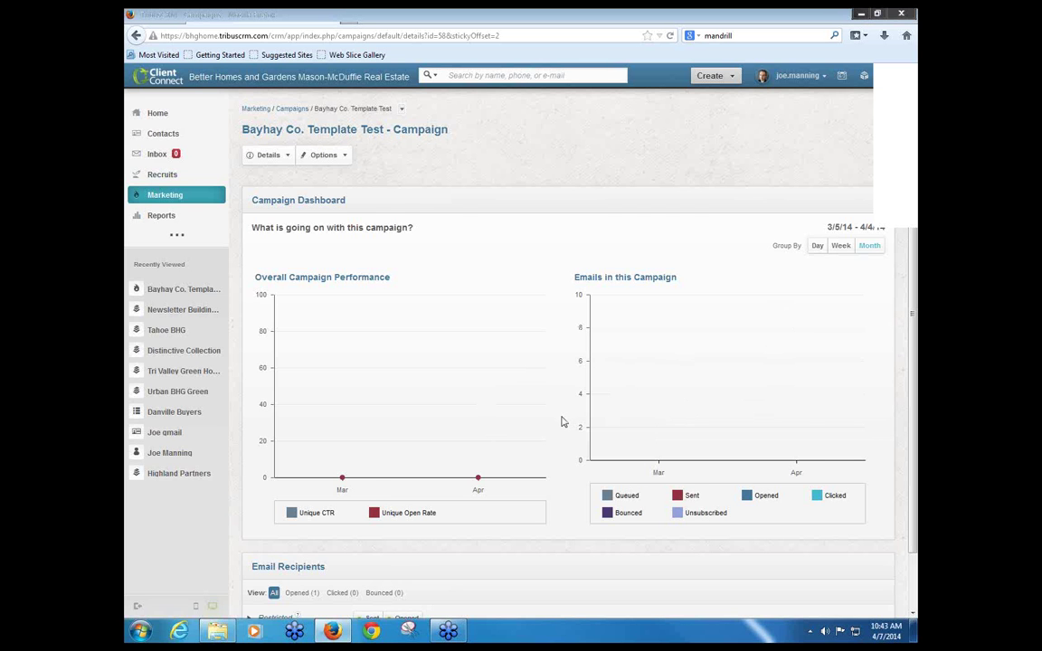
Step: Review the Bayhay Co. Template Test dashboard down to Email Recipients, then go back to Campaigns
{"action": "scroll", "coordinate": [560, 421], "scroll_direction": "down", "scroll_amount": 1}
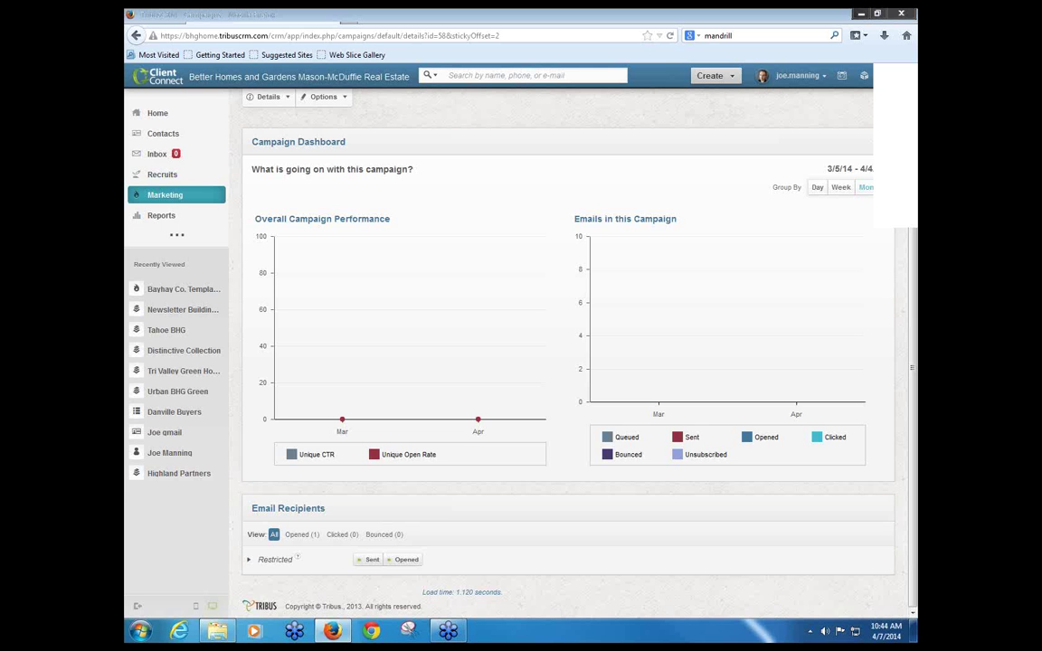
{"action": "scroll", "coordinate": [331, 387], "scroll_direction": "up", "scroll_amount": 1}
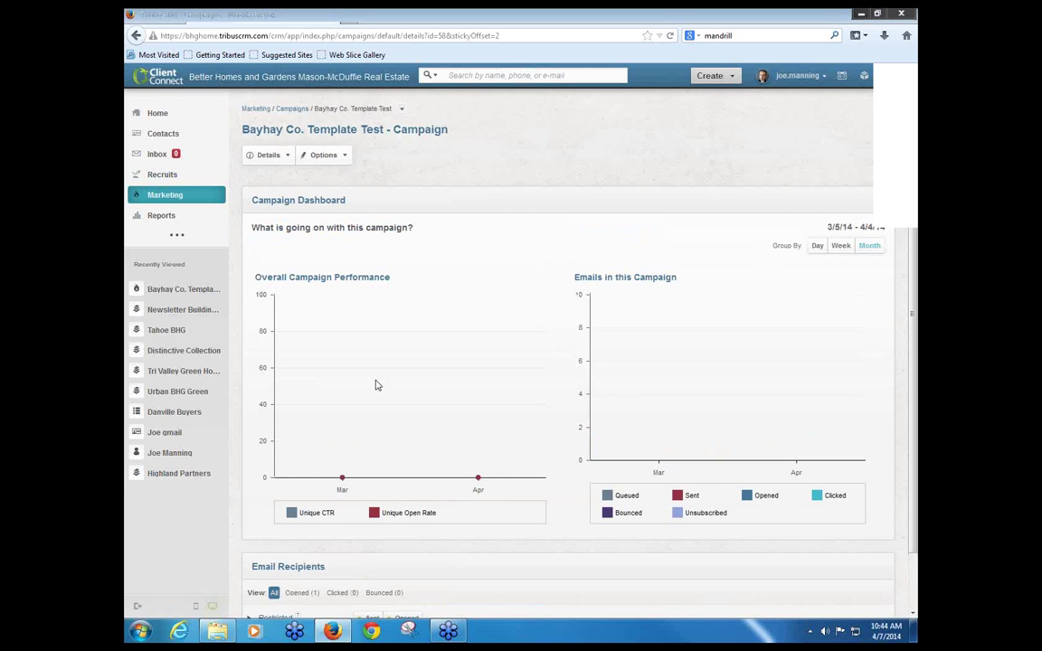
{"action": "left_click", "coordinate": [297, 111]}
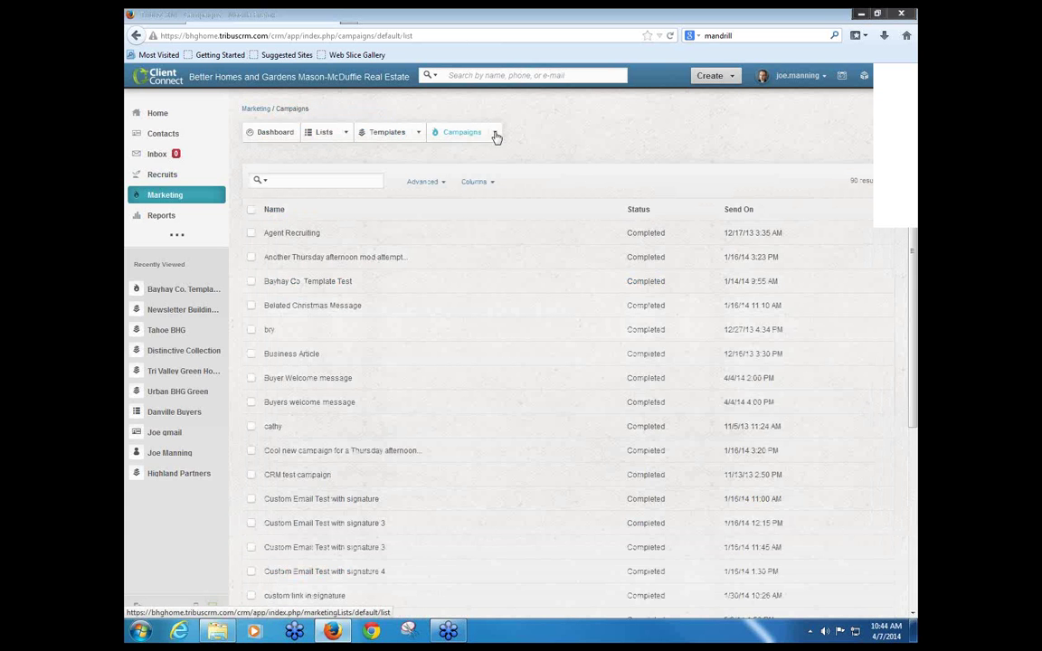
Step: Create a campaign named 'Welcome to the neighborhood' and type 'da' into Marketing List
{"action": "mouse_move", "coordinate": [495, 136]}
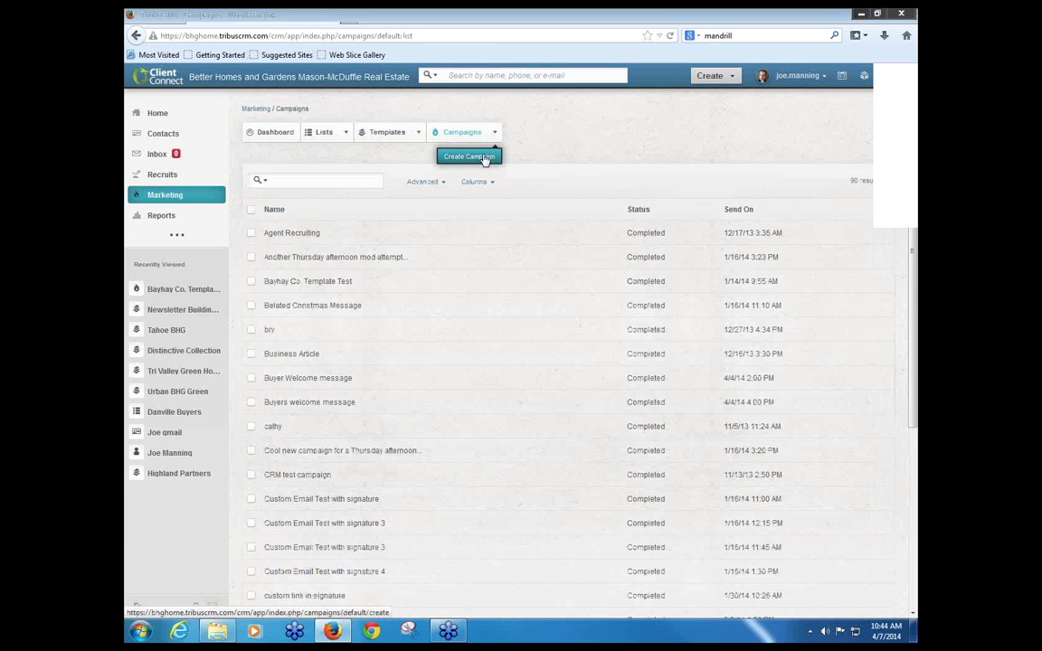
{"action": "left_click", "coordinate": [486, 157]}
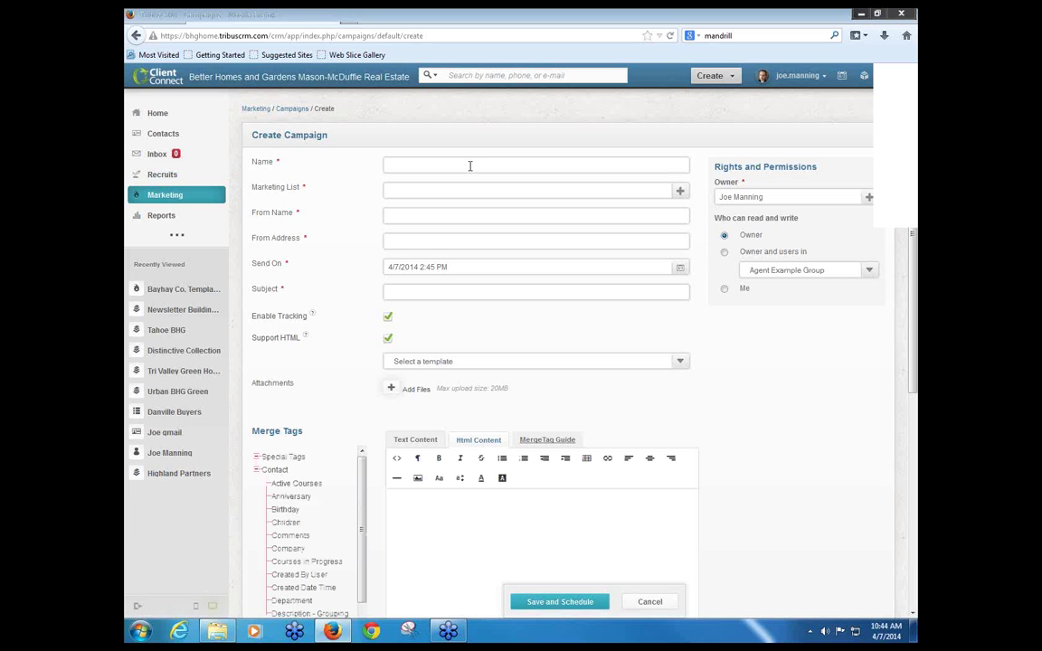
{"action": "left_click", "coordinate": [470, 166]}
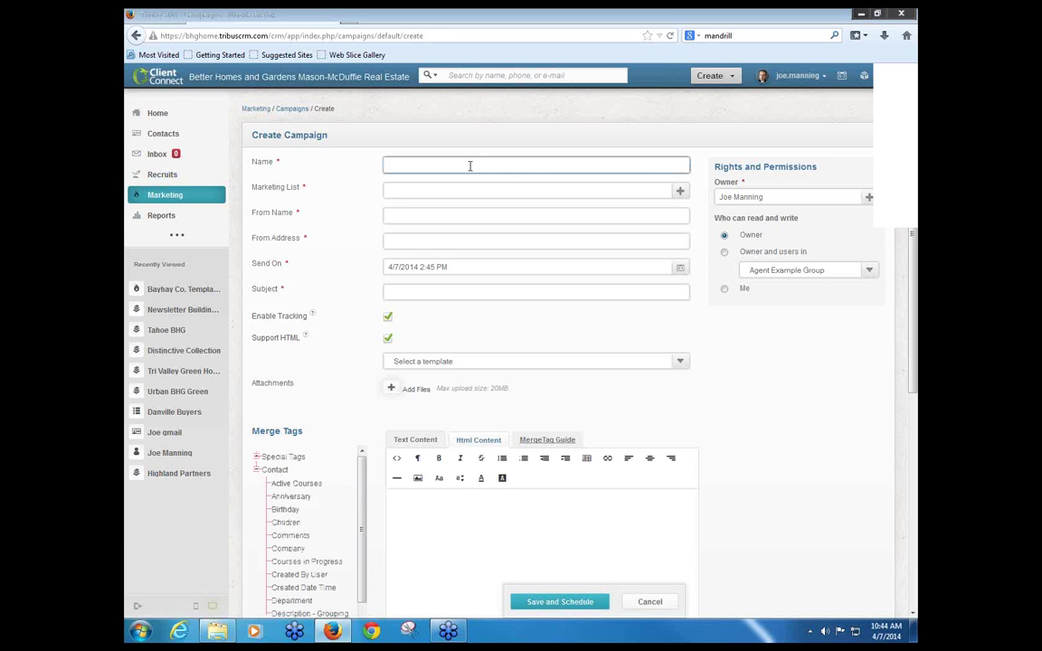
{"action": "type", "text": "C"}
{"action": "key", "text": "BackSpace"}
{"action": "type", "text": "Welcome to the neighborhood"}
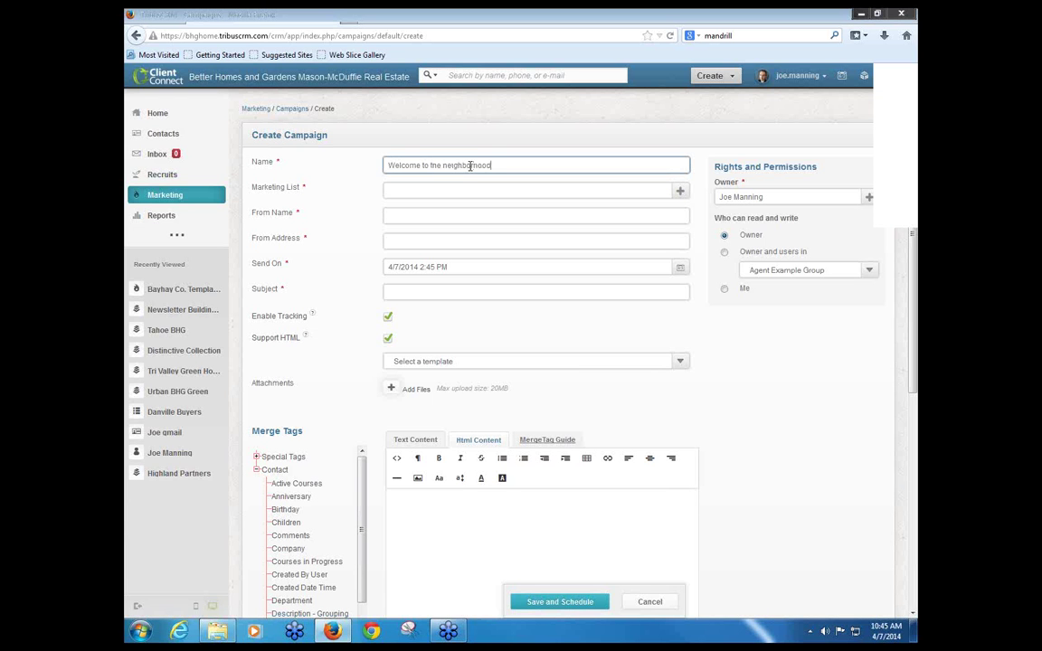
{"action": "key", "text": "Tab"}
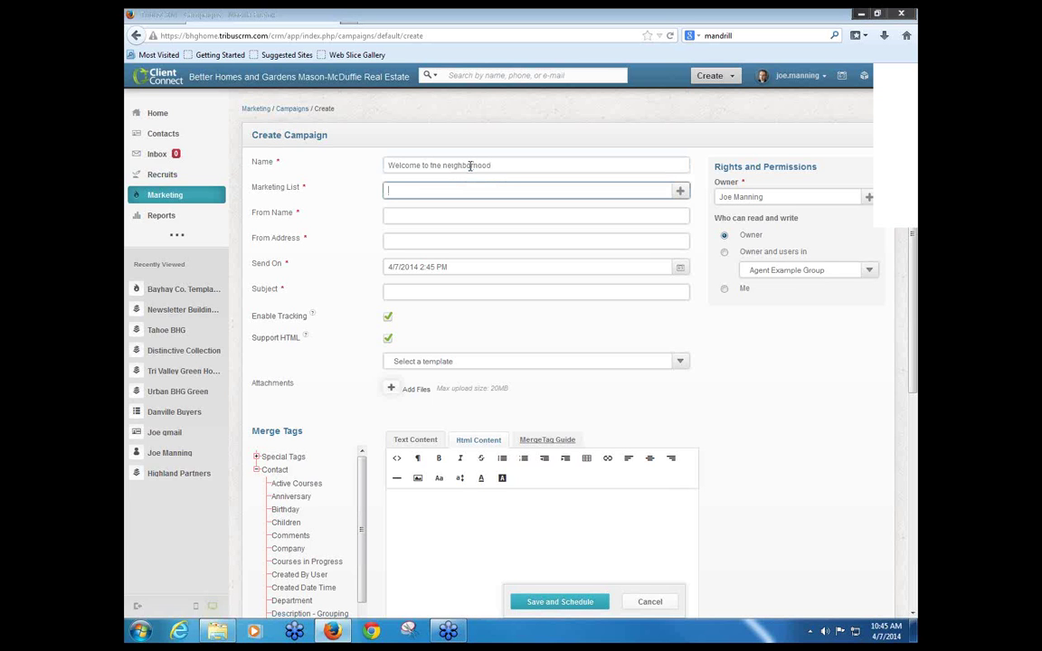
{"action": "type", "text": "da"}
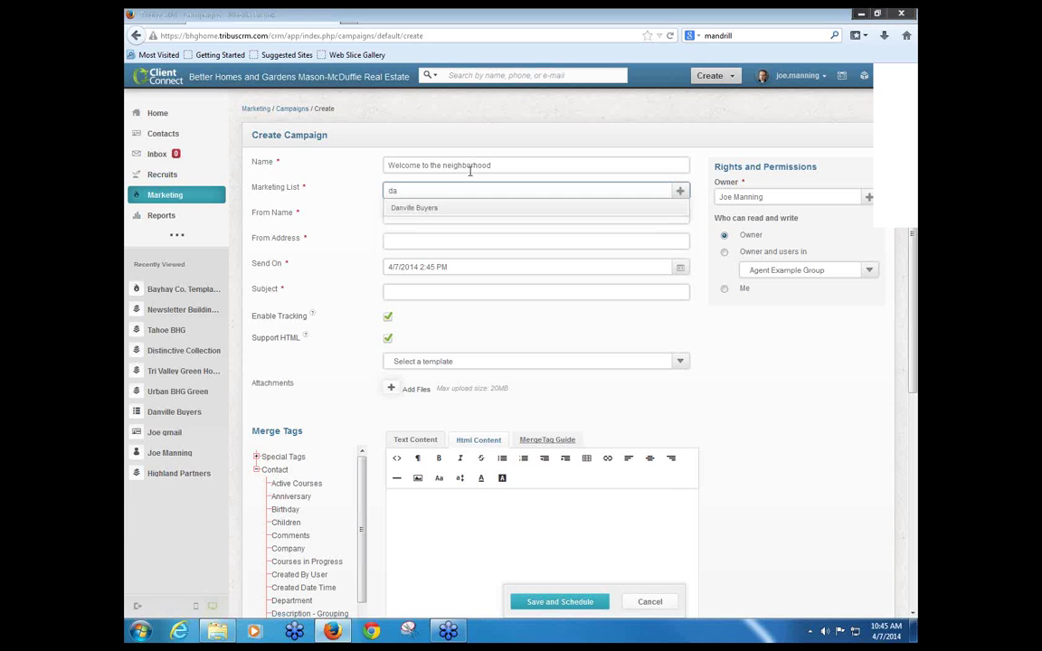
Step: Choose Danville Buyers as the marketing list and prefix the From Name with 'Realtor'
{"action": "left_click", "coordinate": [431, 209]}
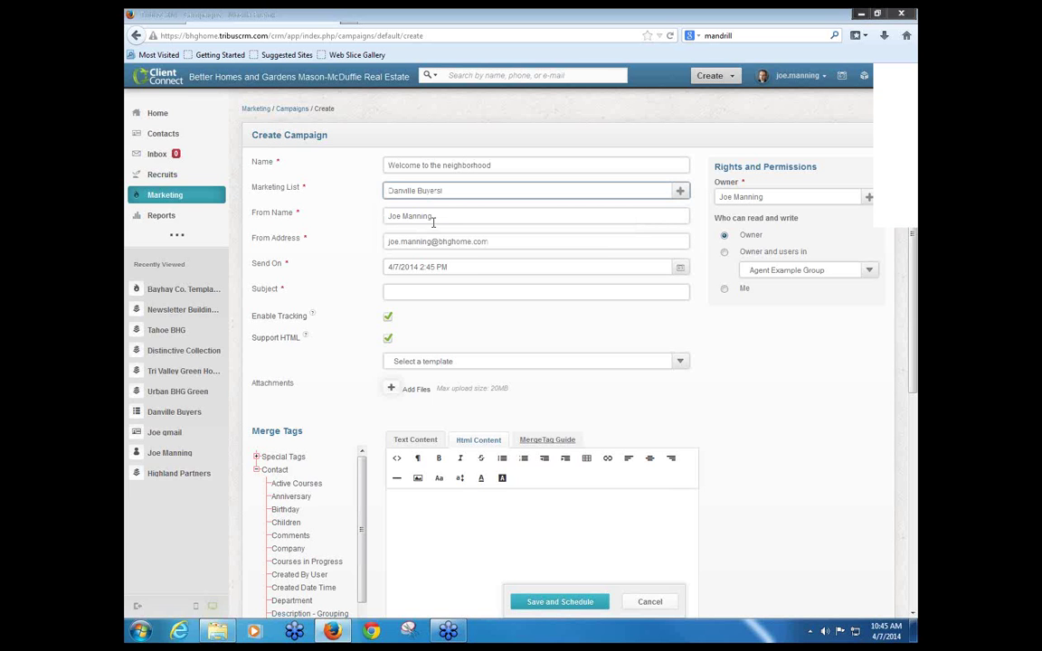
{"action": "triple_click", "coordinate": [444, 215]}
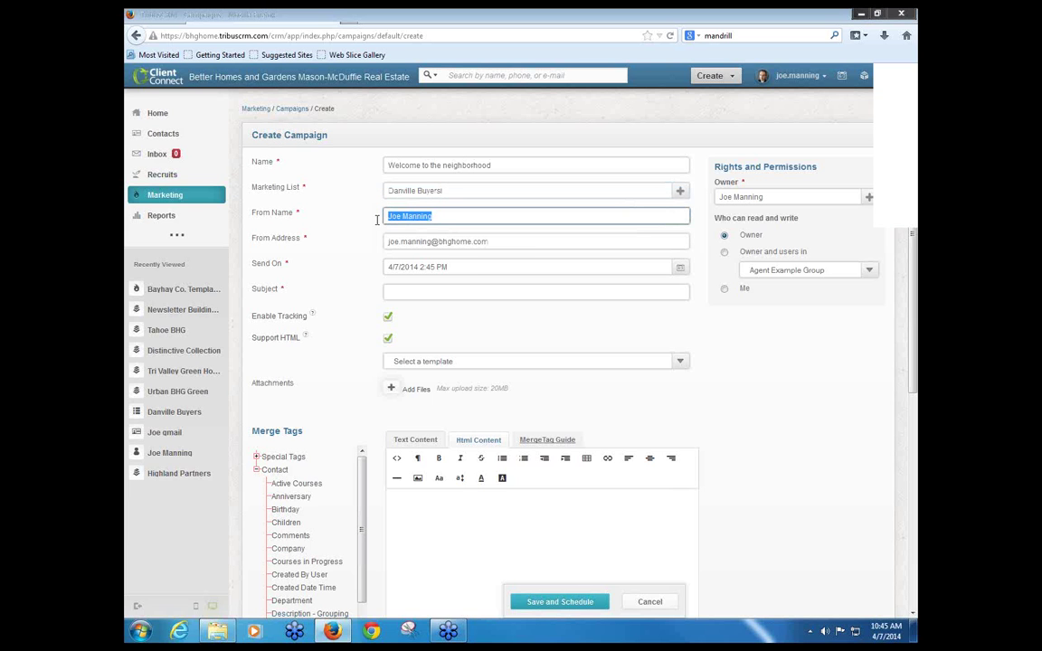
{"action": "triple_click", "coordinate": [441, 240]}
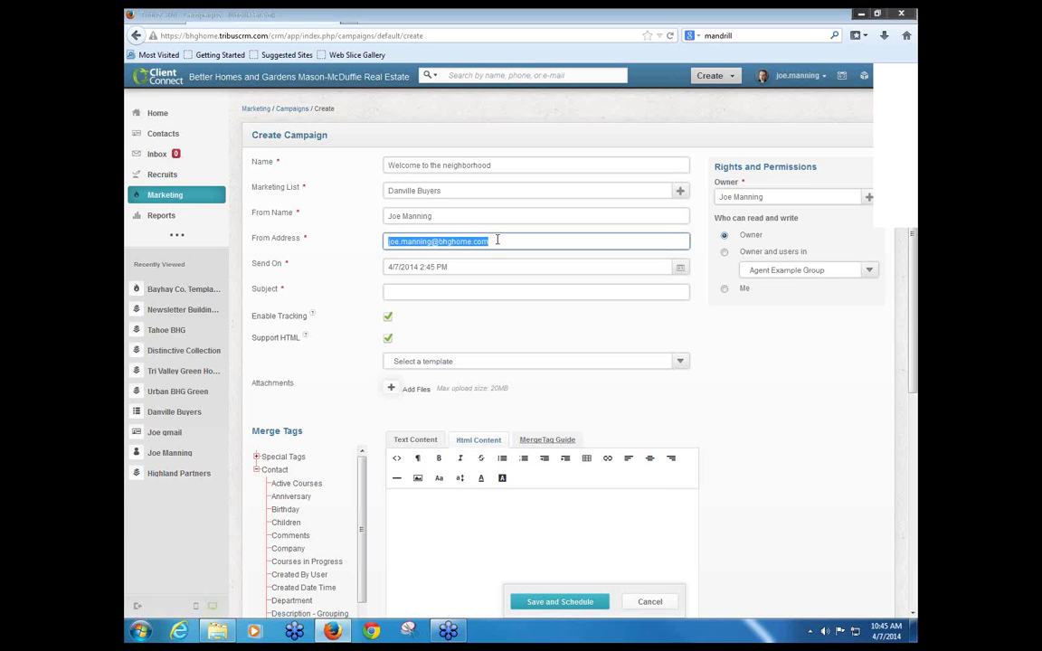
{"action": "left_click", "coordinate": [442, 216]}
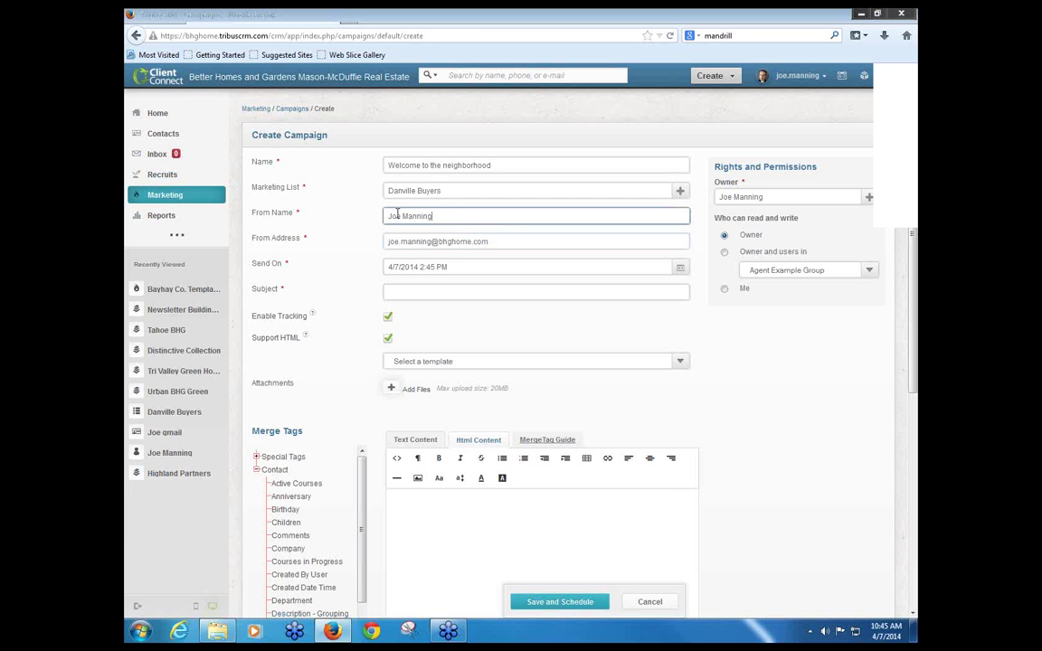
{"action": "double_click", "coordinate": [401, 216]}
{"action": "left_click", "coordinate": [402, 216]}
{"action": "key", "text": "Home"}
{"action": "type", "text": "Realtor"}
Step: Replace the From Address domain with myrealtydomainname.com
{"action": "key", "text": "Tab"}
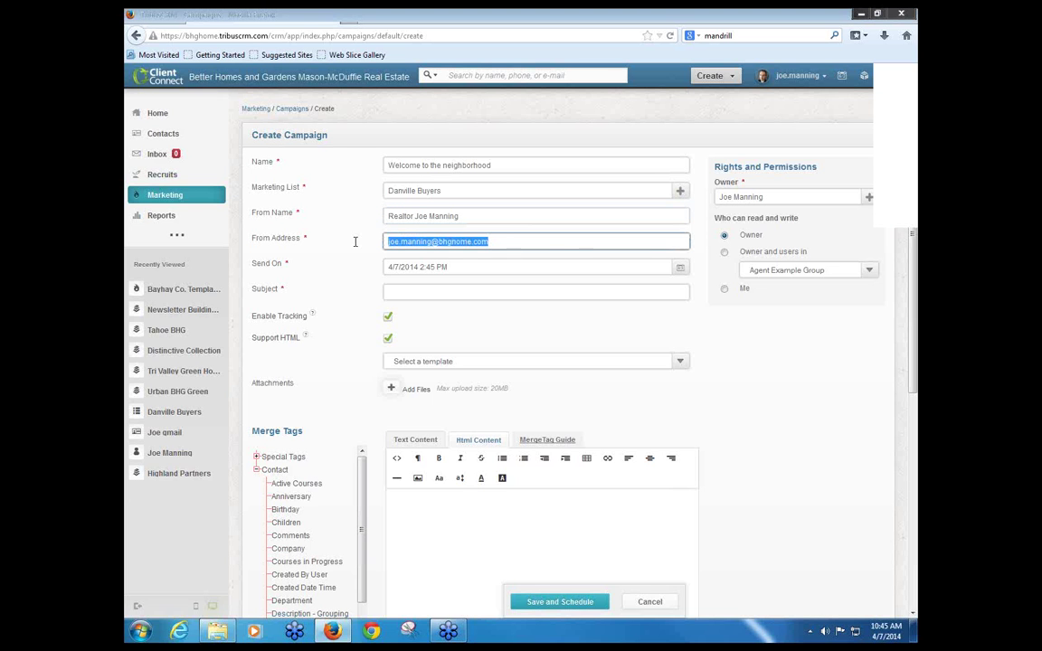
{"action": "left_click", "coordinate": [557, 244]}
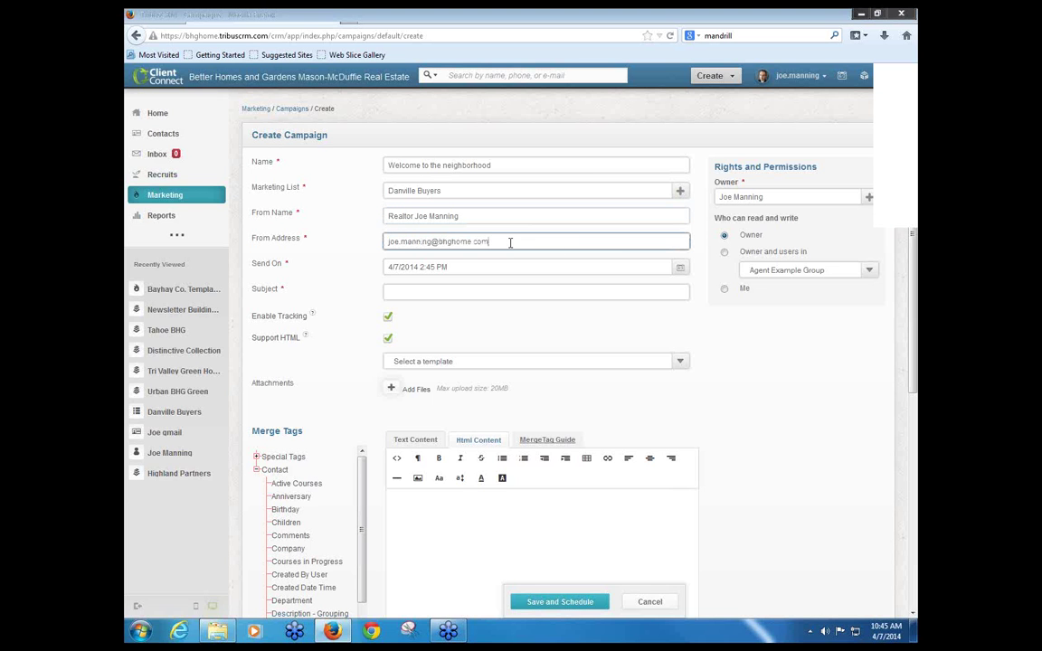
{"action": "left_click_drag", "start_coordinate": [510, 243], "coordinate": [439, 243]}
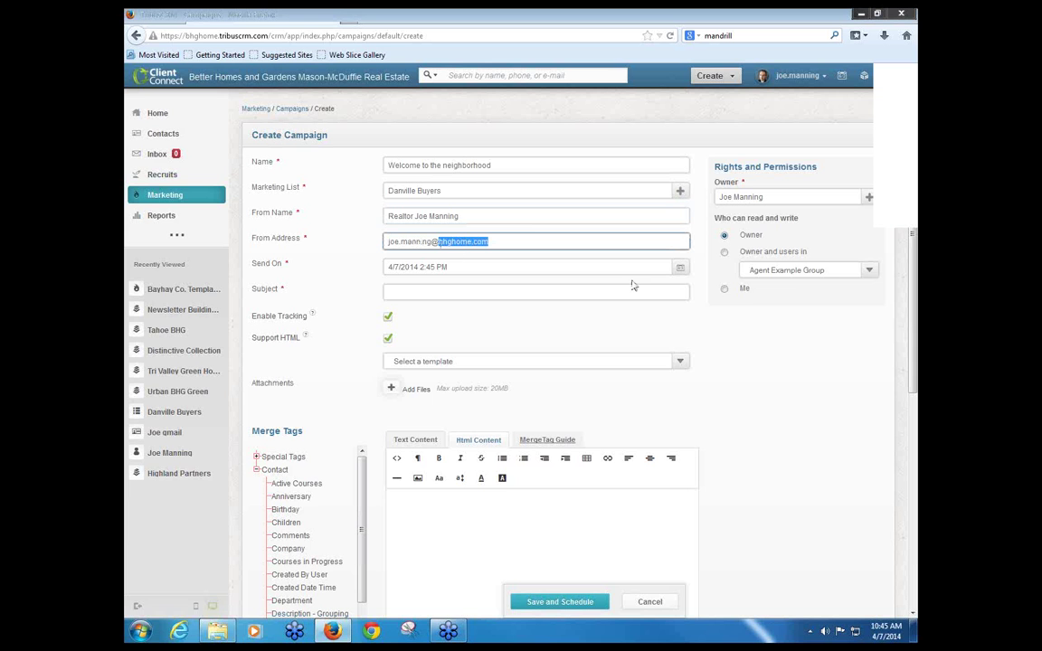
{"action": "type", "text": "m"}
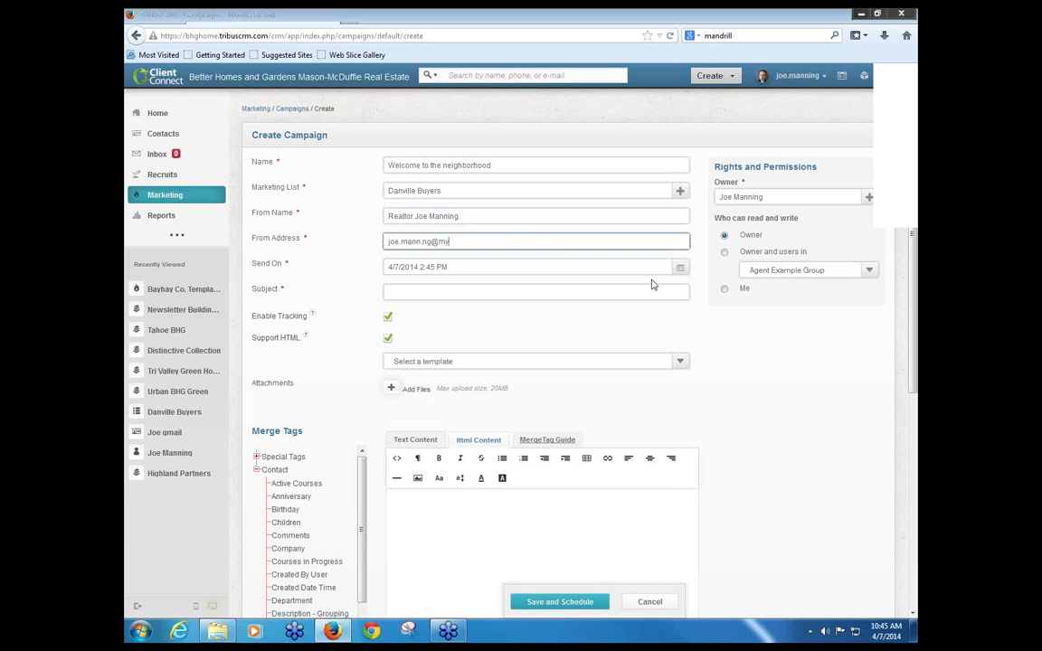
{"action": "type", "text": "yrealty.comainname.com"}
Step: Try the Highland Partners and Grass Bahay Co. templates, then settle on Grass BHGMMRE for the email
{"action": "scroll", "coordinate": [763, 369], "scroll_direction": "down", "scroll_amount": 3}
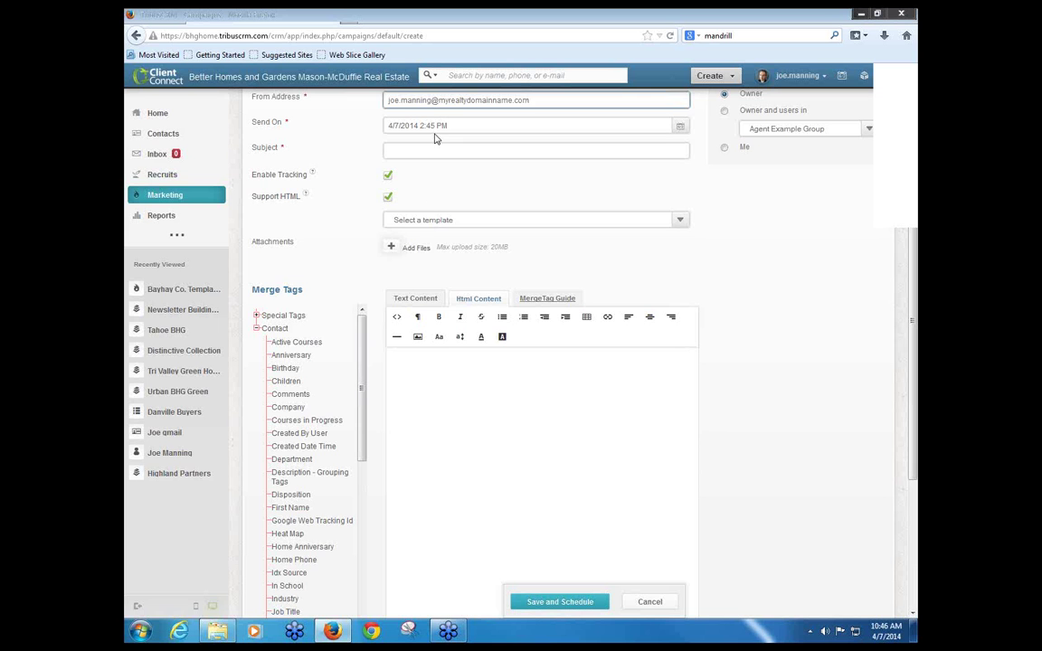
{"action": "left_click", "coordinate": [445, 220]}
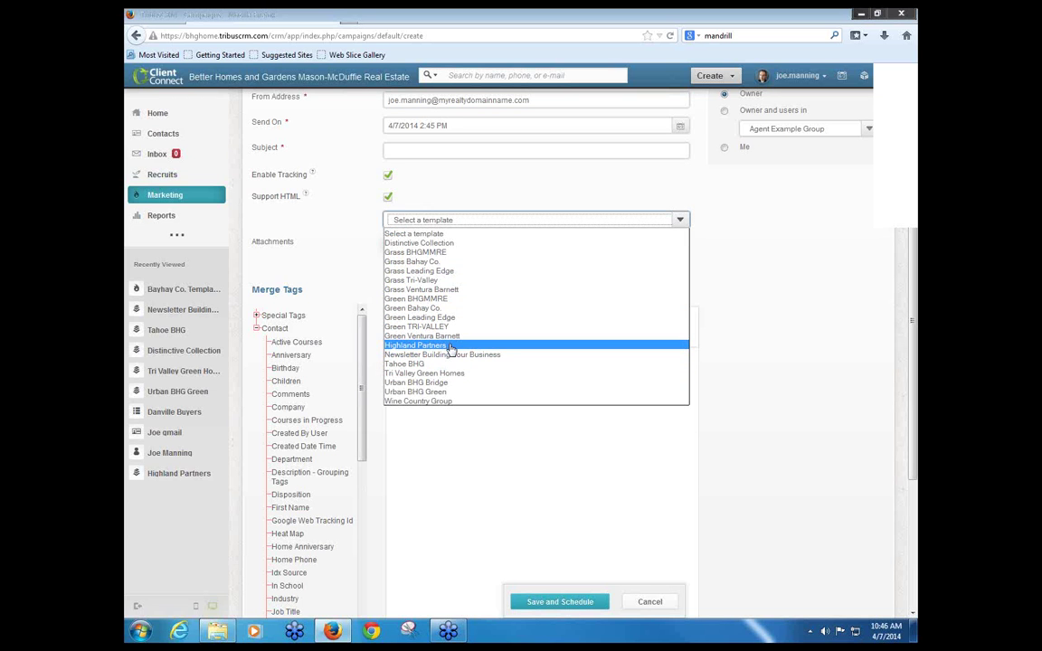
{"action": "left_click", "coordinate": [449, 346]}
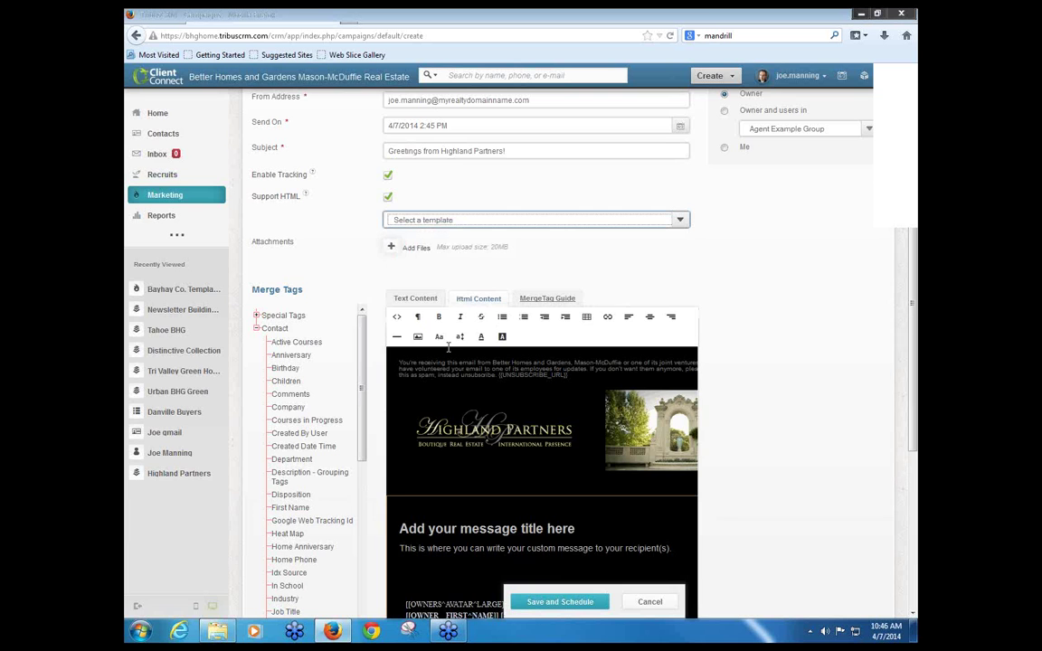
{"action": "scroll", "coordinate": [514, 460], "scroll_direction": "down", "scroll_amount": 3}
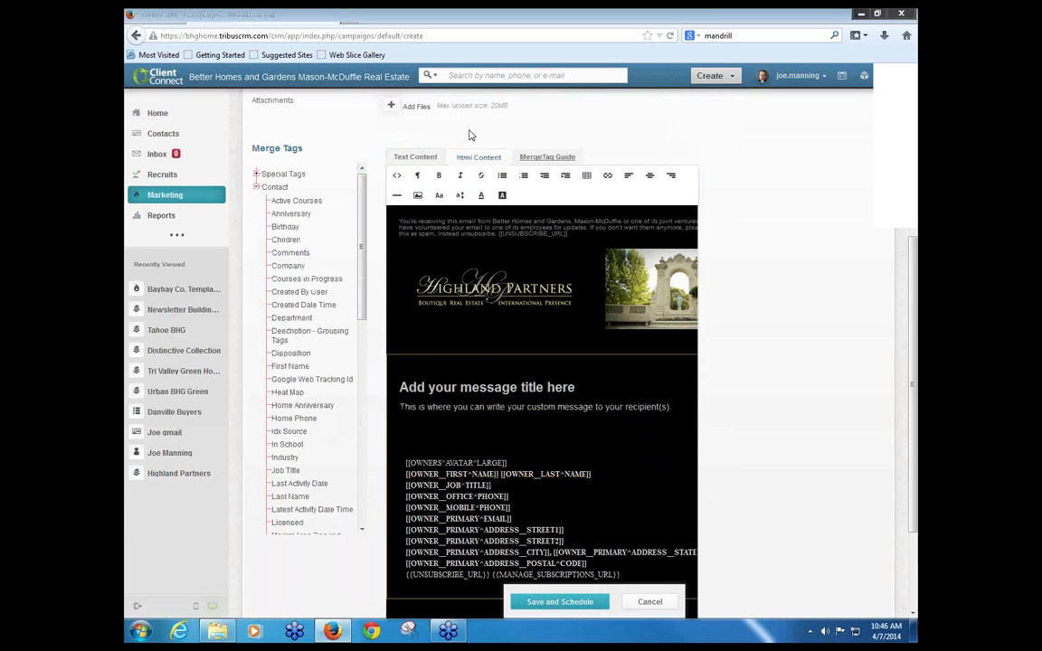
{"action": "scroll", "coordinate": [473, 154], "scroll_direction": "up", "scroll_amount": 3}
{"action": "left_click", "coordinate": [469, 221]}
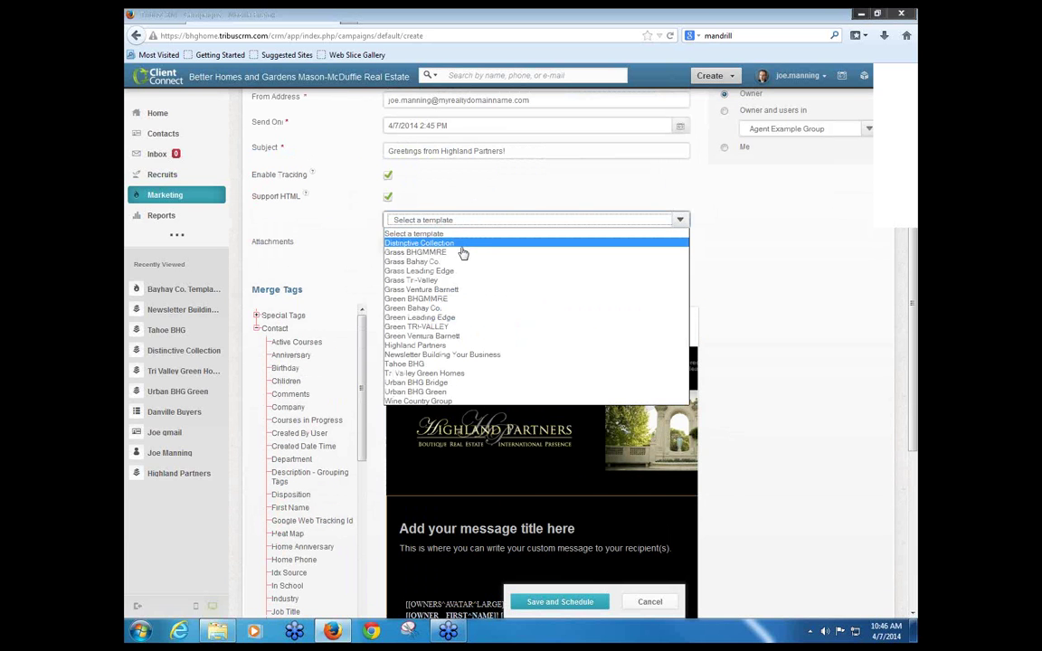
{"action": "left_click", "coordinate": [460, 252]}
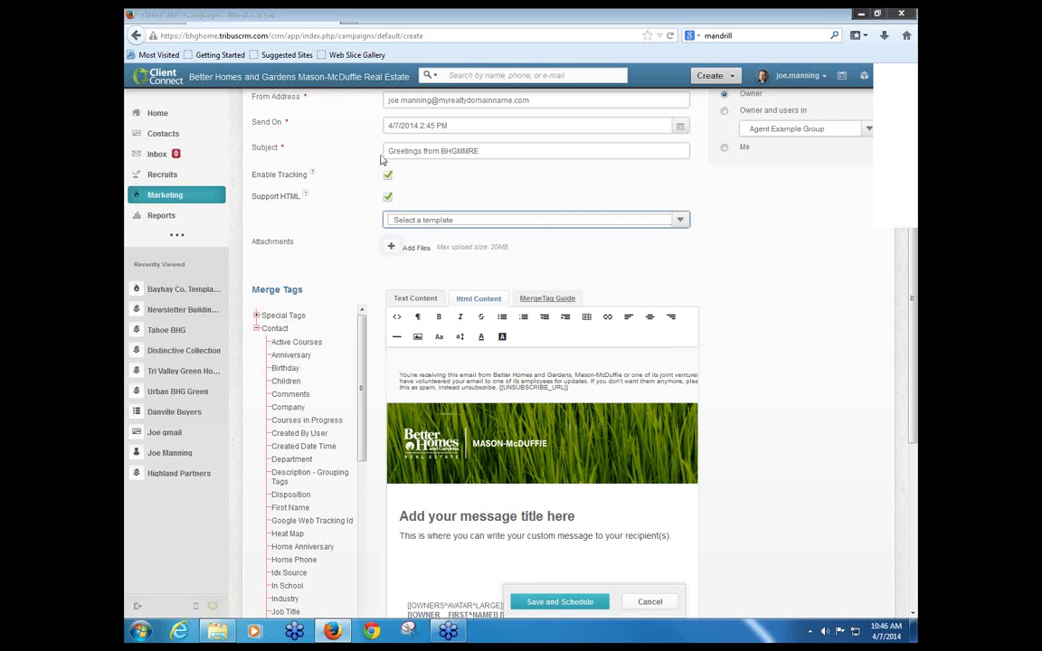
{"action": "left_click", "coordinate": [468, 221]}
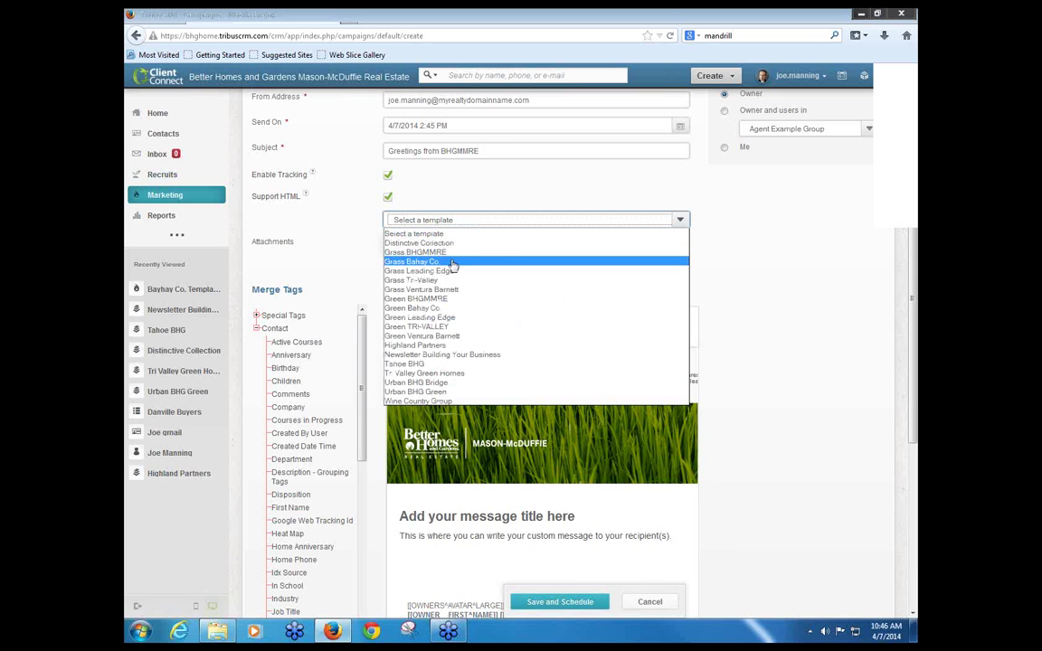
{"action": "left_click", "coordinate": [452, 264]}
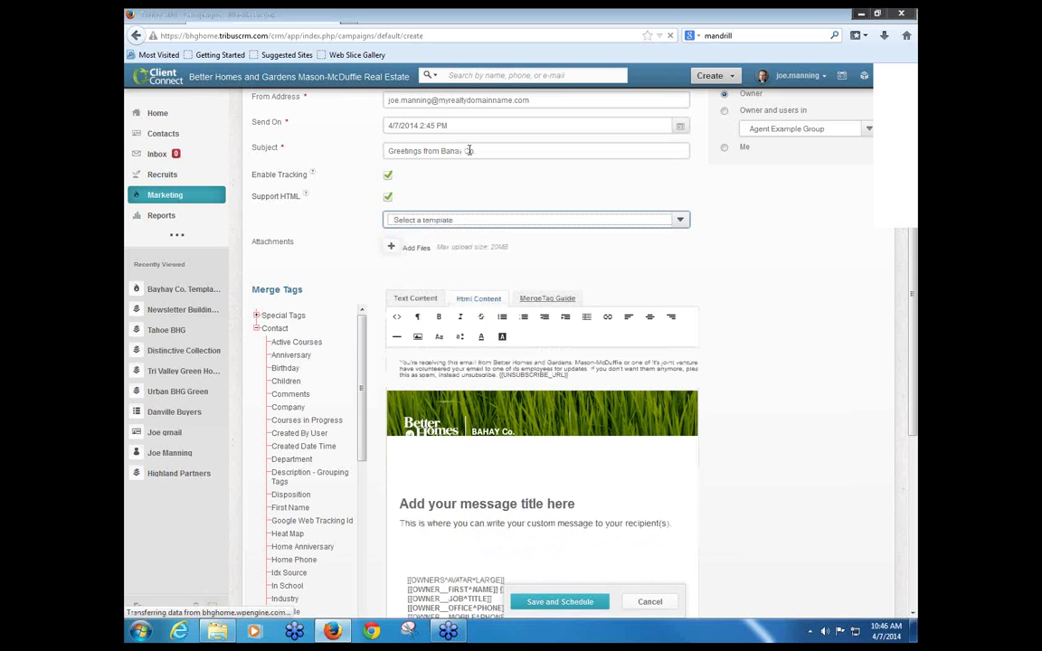
{"action": "left_click", "coordinate": [475, 221]}
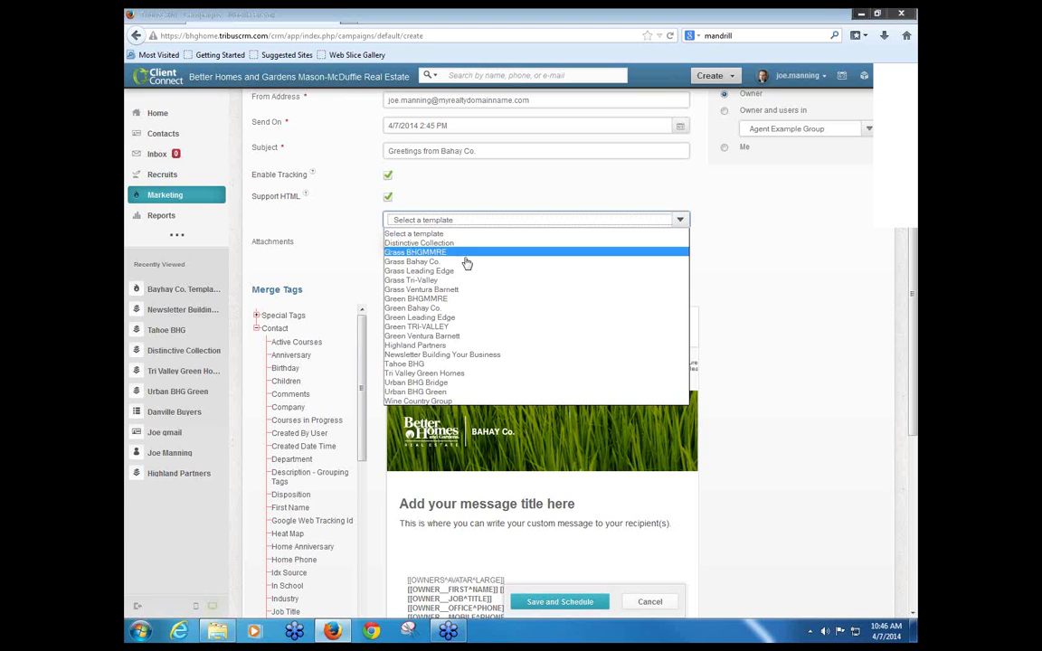
{"action": "left_click", "coordinate": [462, 254]}
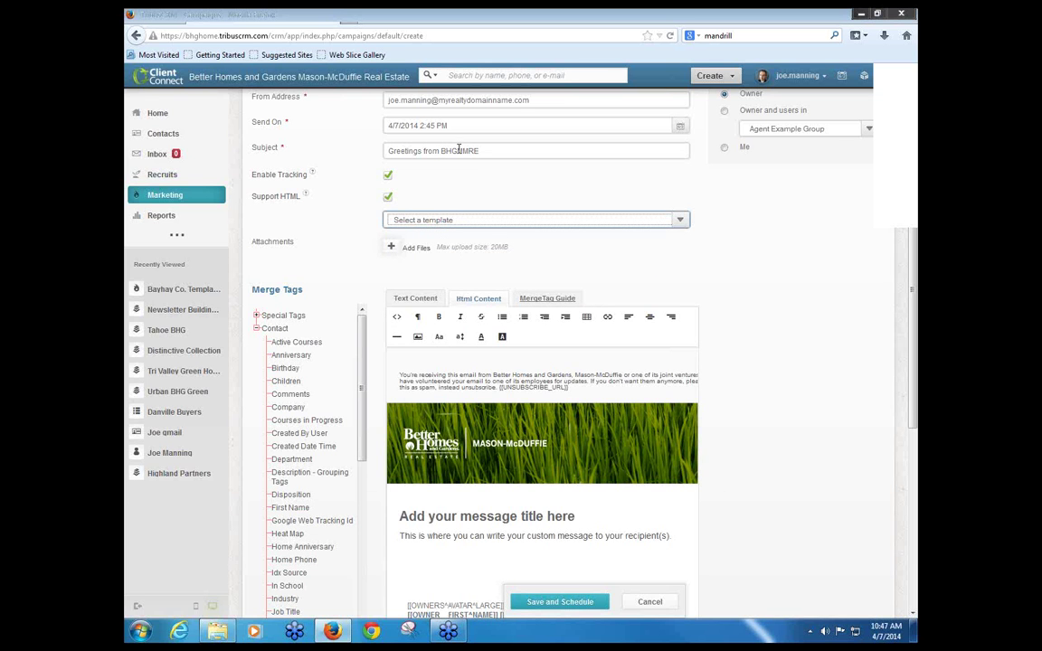
Step: Insert the sender's first name and 'at' before BHGMMRE in the subject, ending it with '!'
{"action": "left_click", "coordinate": [441, 151]}
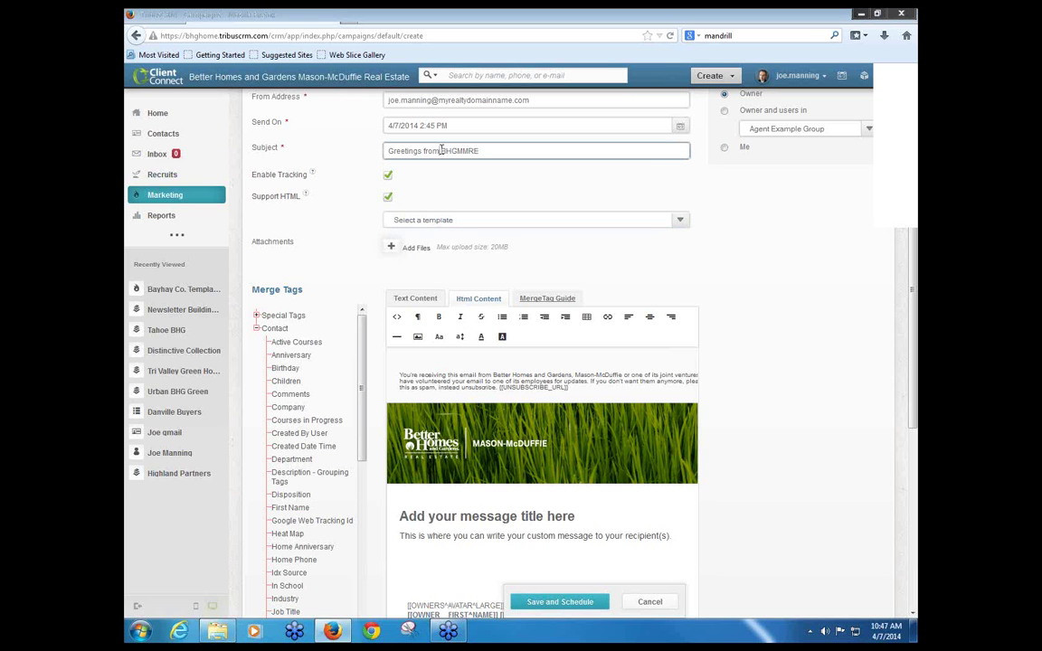
{"action": "type", "text": "Joe at "}
{"action": "type", "text": "!"}
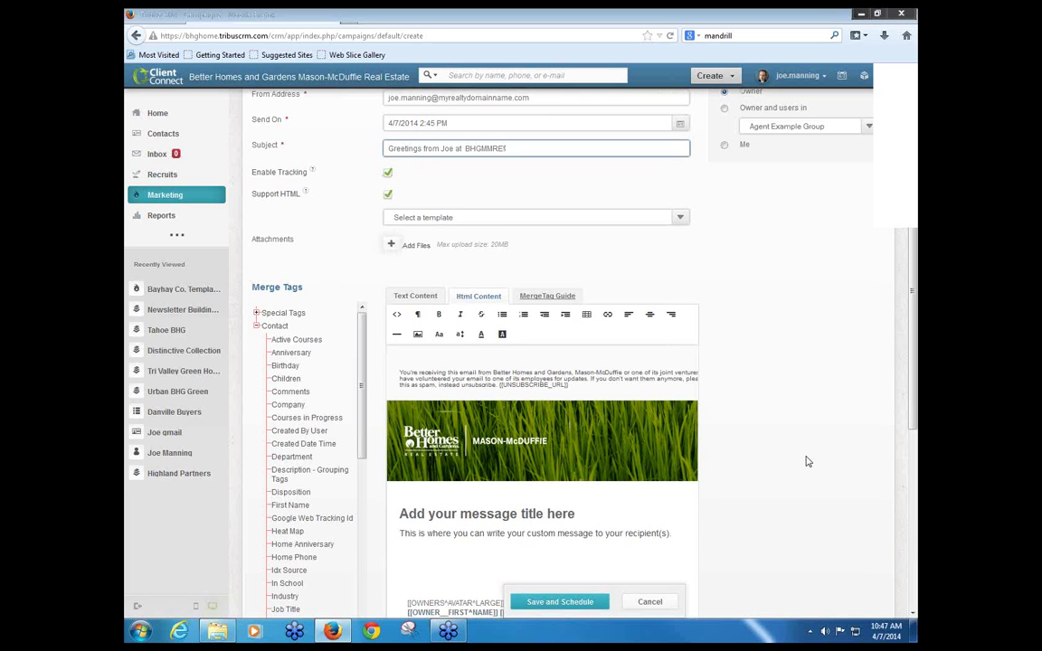
{"action": "scroll", "coordinate": [810, 456], "scroll_direction": "down", "scroll_amount": 3}
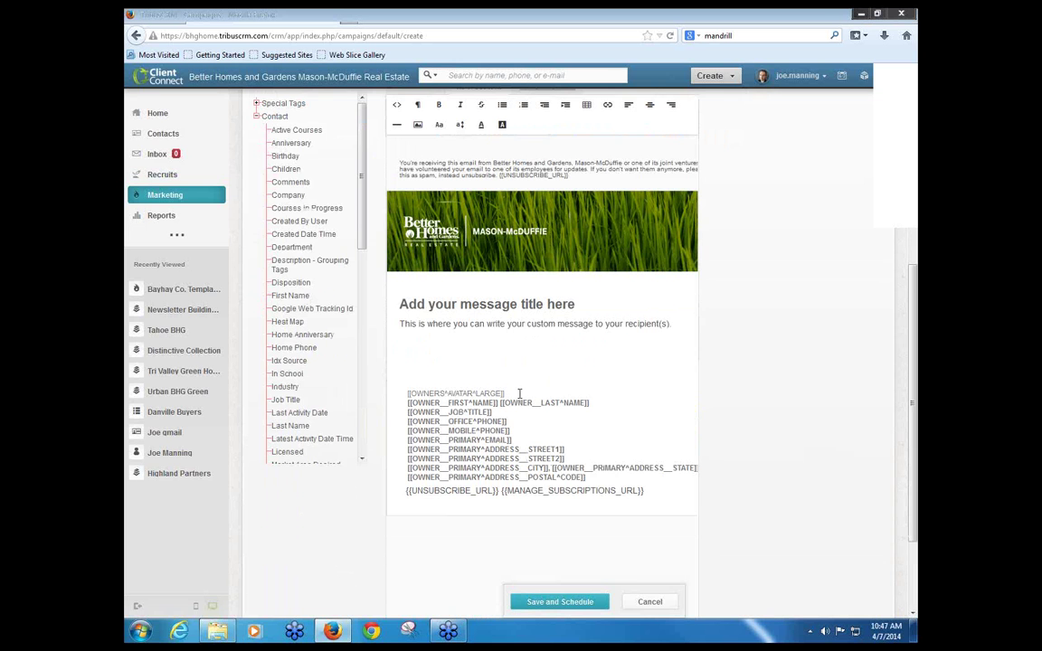
{"action": "scroll", "coordinate": [735, 448], "scroll_direction": "up", "scroll_amount": 3}
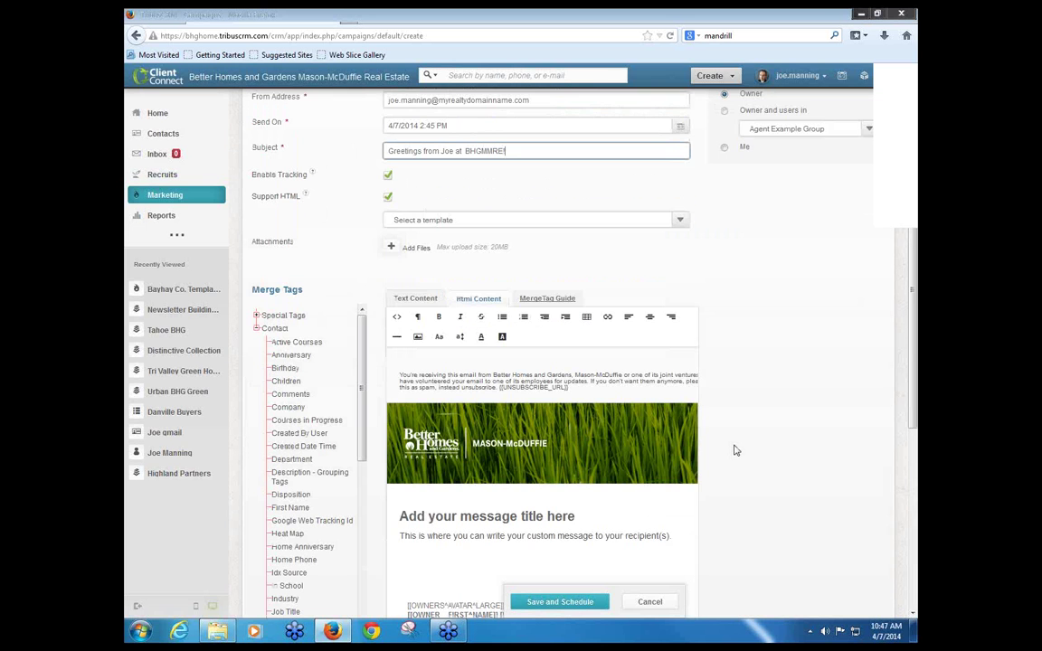
{"action": "scroll", "coordinate": [734, 449], "scroll_direction": "down", "scroll_amount": 2}
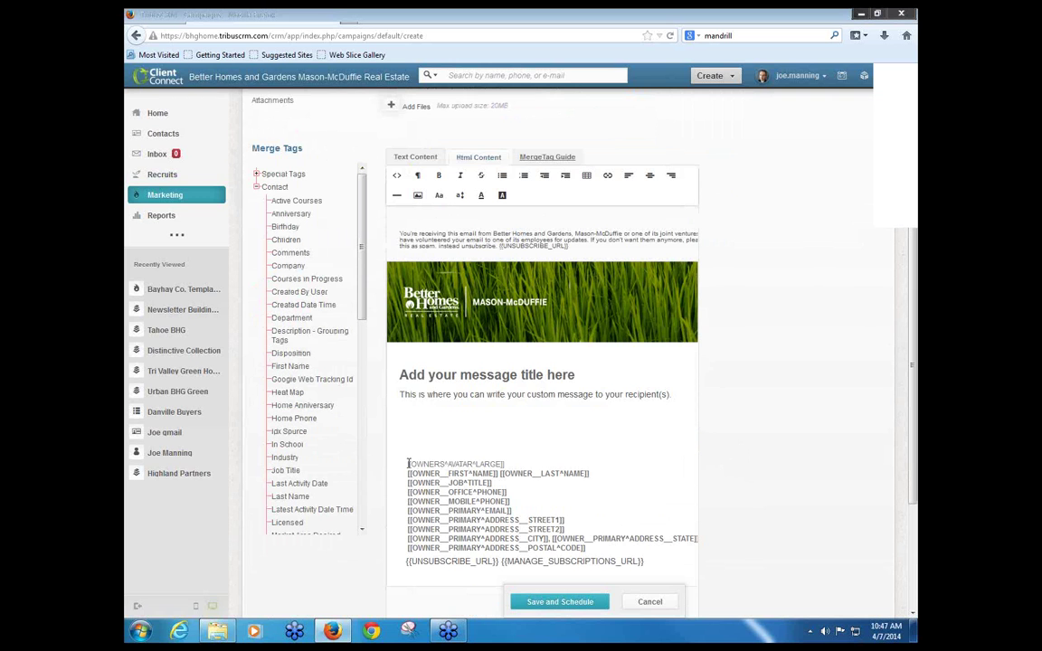
{"action": "left_click_drag", "start_coordinate": [406, 464], "coordinate": [654, 562]}
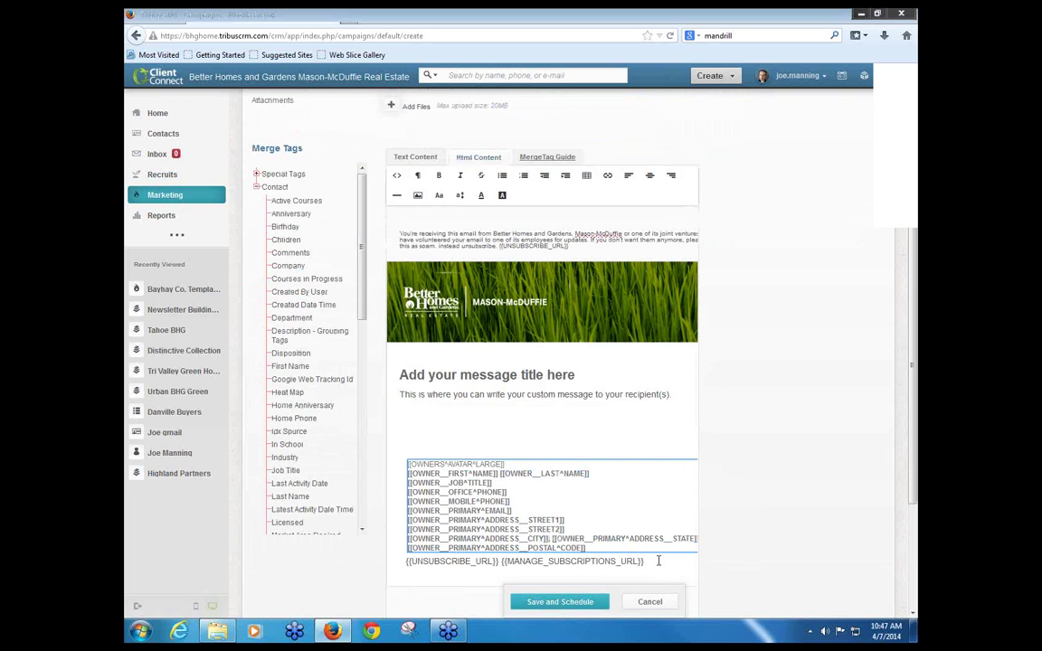
{"action": "left_click", "coordinate": [655, 561]}
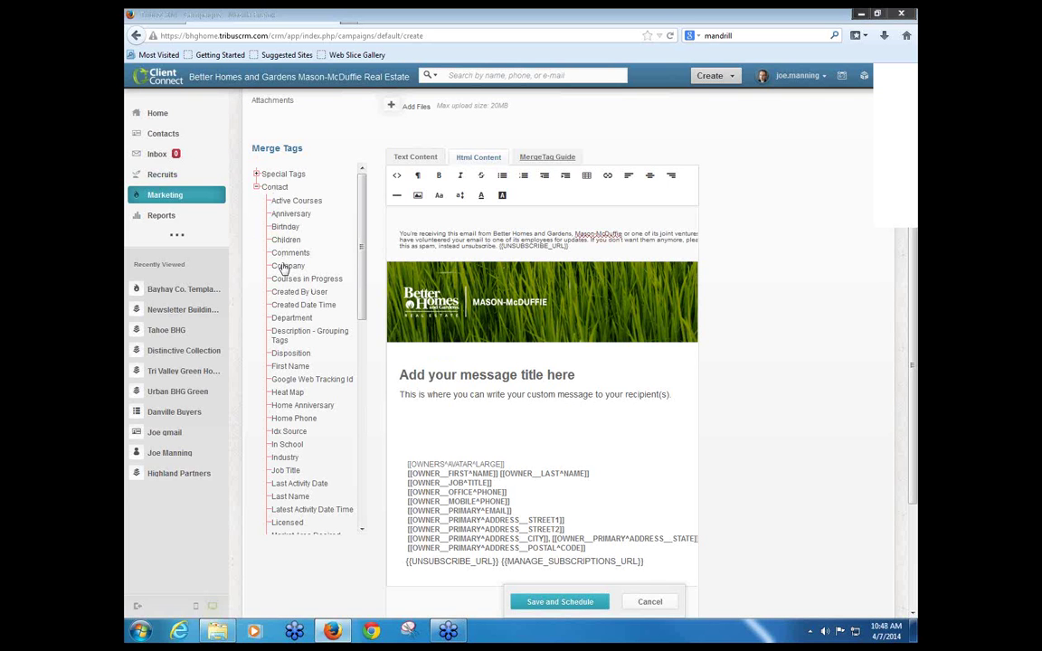
{"action": "left_click_drag", "start_coordinate": [283, 270], "coordinate": [640, 376]}
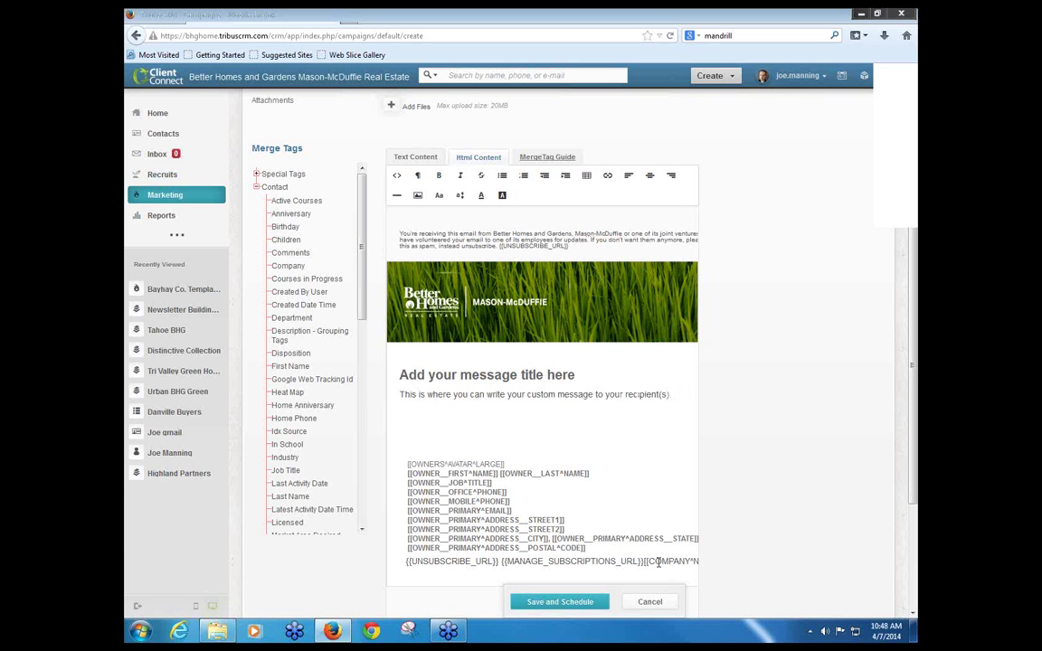
{"action": "left_click_drag", "start_coordinate": [646, 562], "coordinate": [727, 568]}
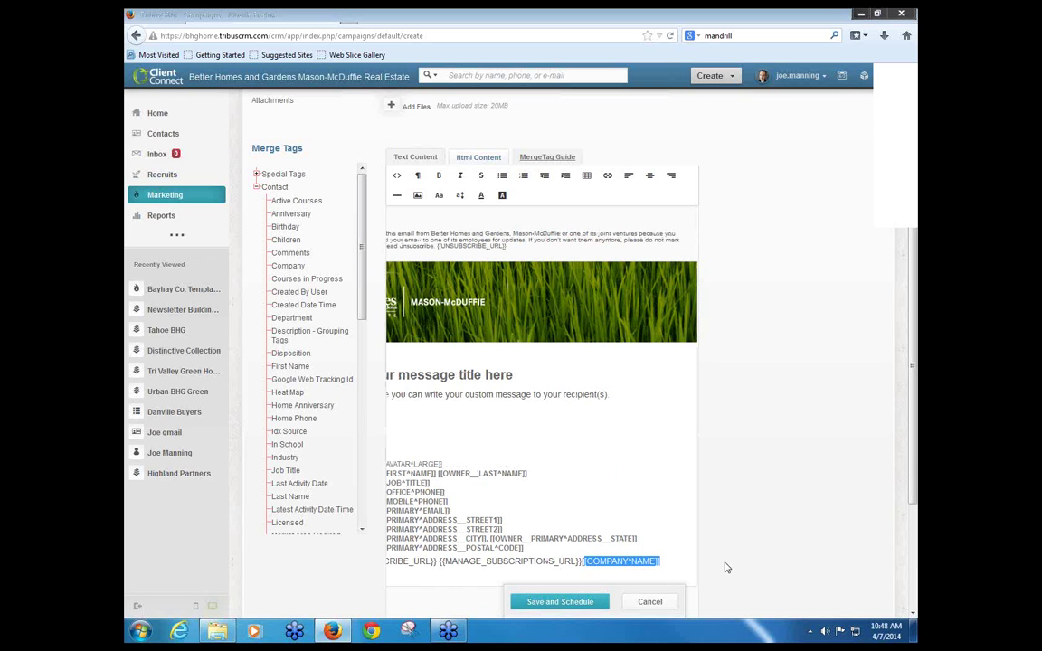
{"action": "key", "text": "Delete"}
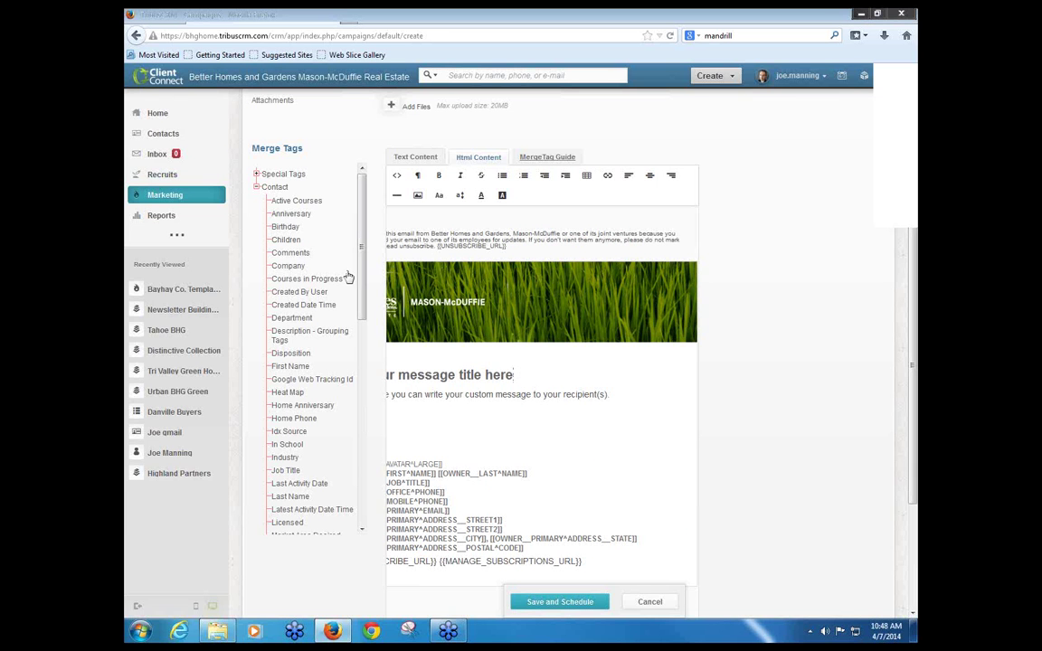
{"action": "left_click", "coordinate": [509, 371]}
{"action": "scroll", "coordinate": [461, 344], "scroll_direction": "down", "scroll_amount": 1}
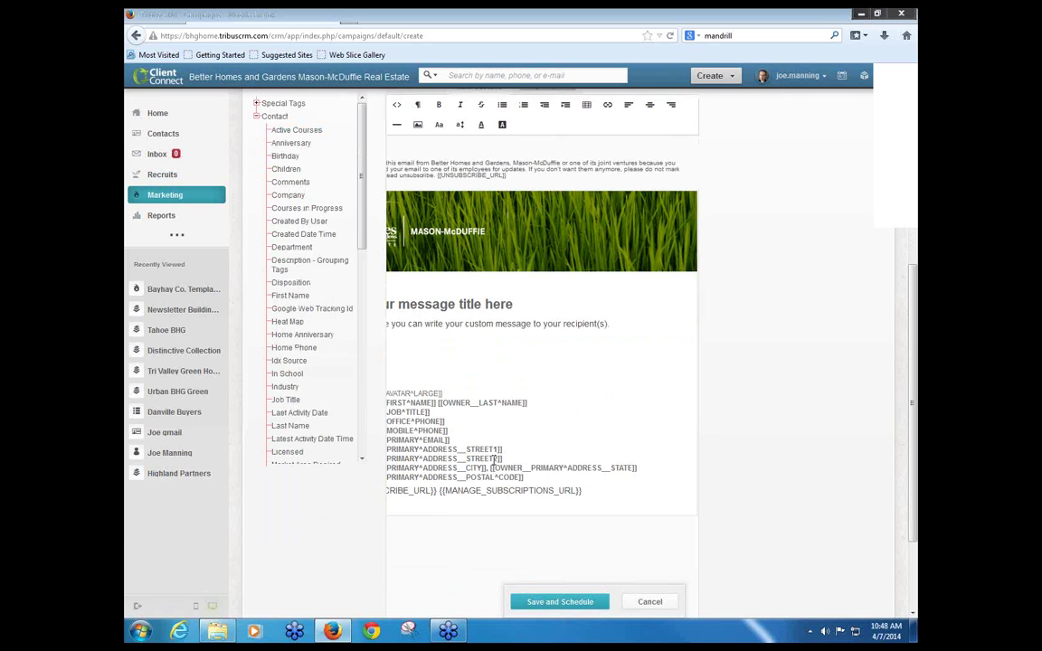
{"action": "scroll", "coordinate": [423, 328], "scroll_direction": "down", "scroll_amount": 2}
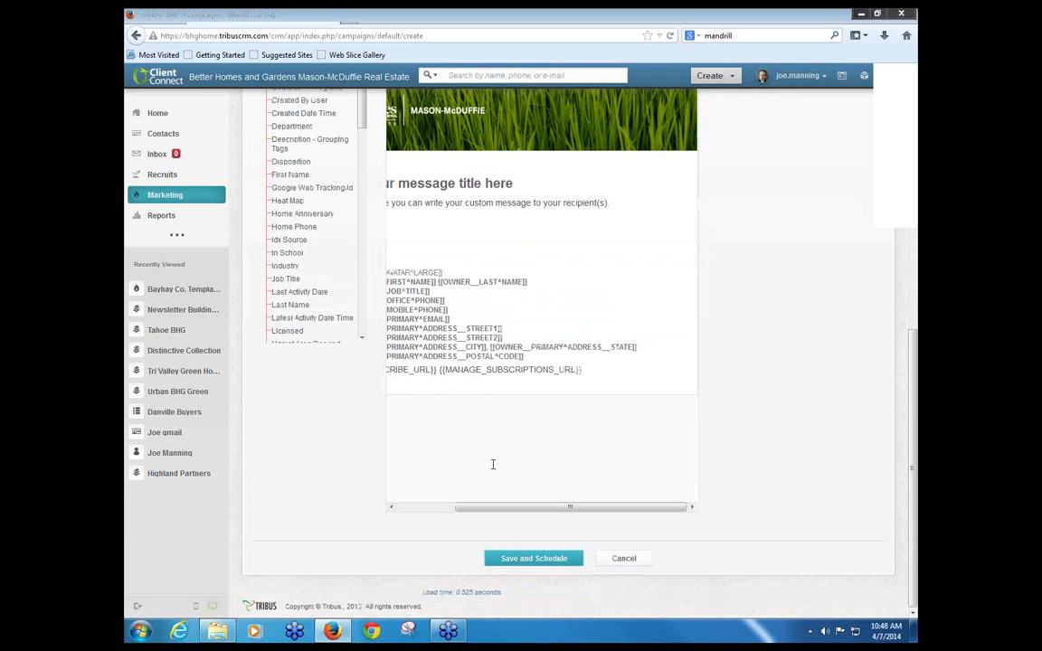
{"action": "left_click_drag", "start_coordinate": [512, 512], "coordinate": [454, 512]}
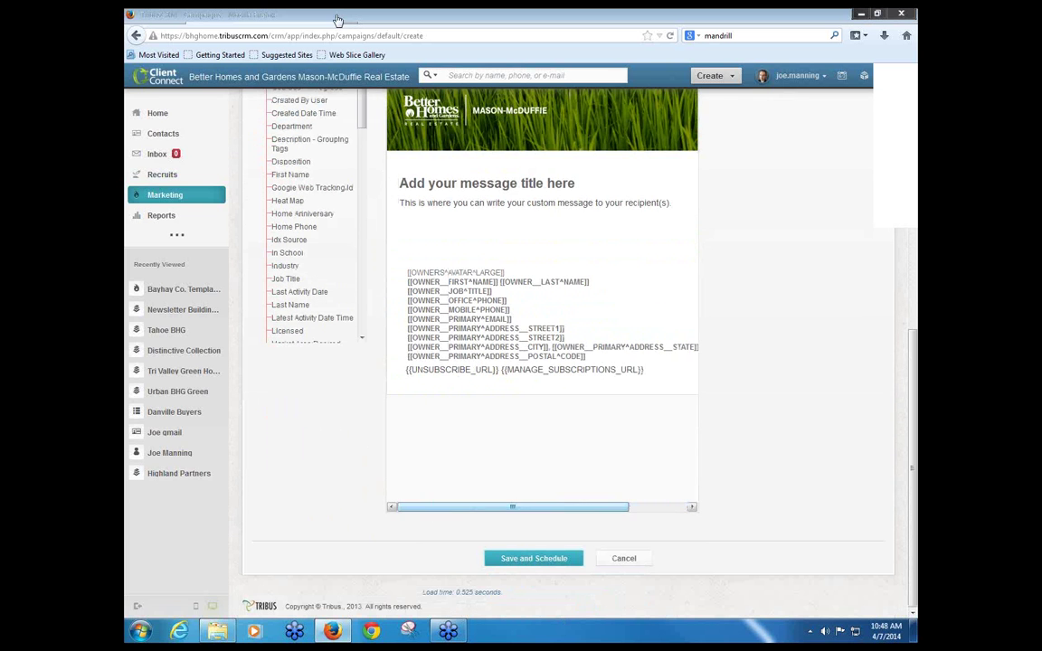
{"action": "scroll", "coordinate": [485, 244], "scroll_direction": "up", "scroll_amount": 4}
Step: Change the heading to 'Hello', then the First Name merge tag, then '!'
{"action": "left_click_drag", "start_coordinate": [575, 396], "coordinate": [400, 398]}
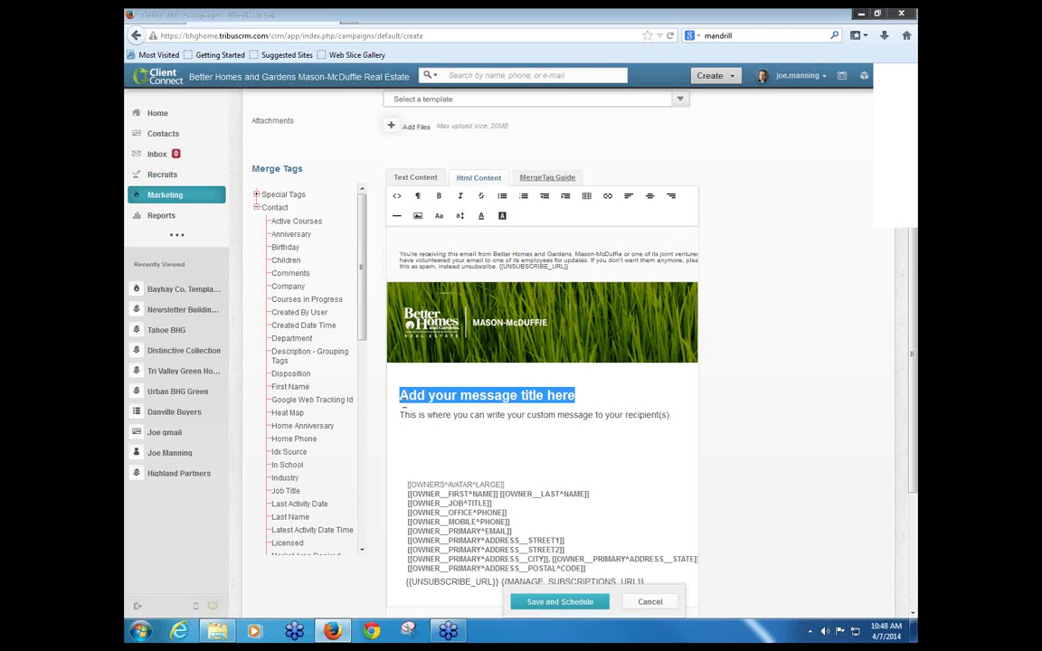
{"action": "type", "text": "Hello"}
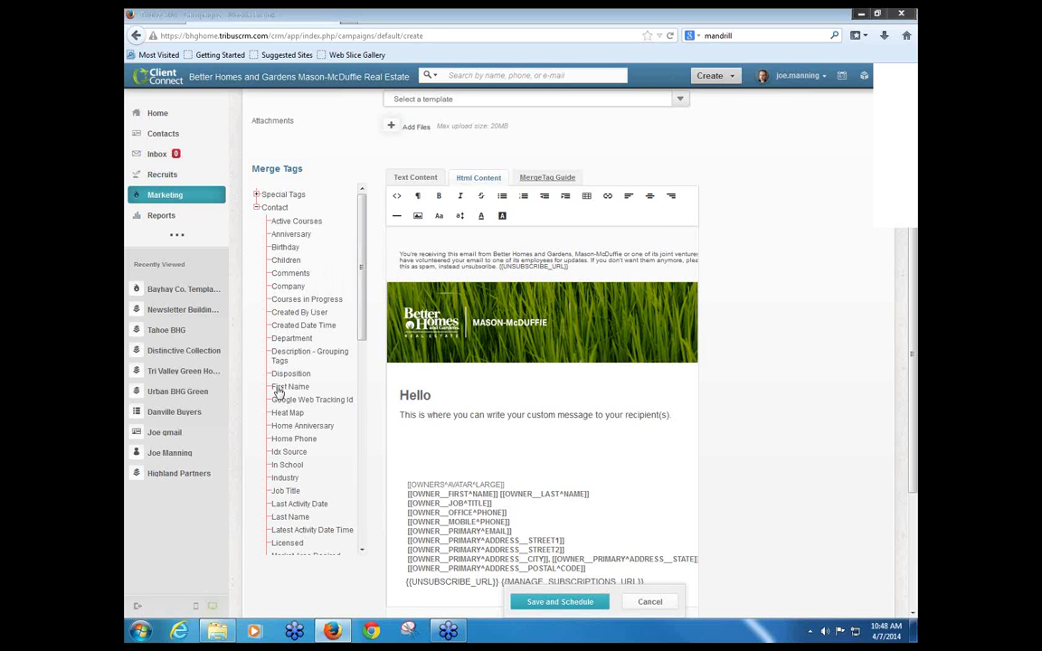
{"action": "left_click_drag", "start_coordinate": [282, 391], "coordinate": [439, 396]}
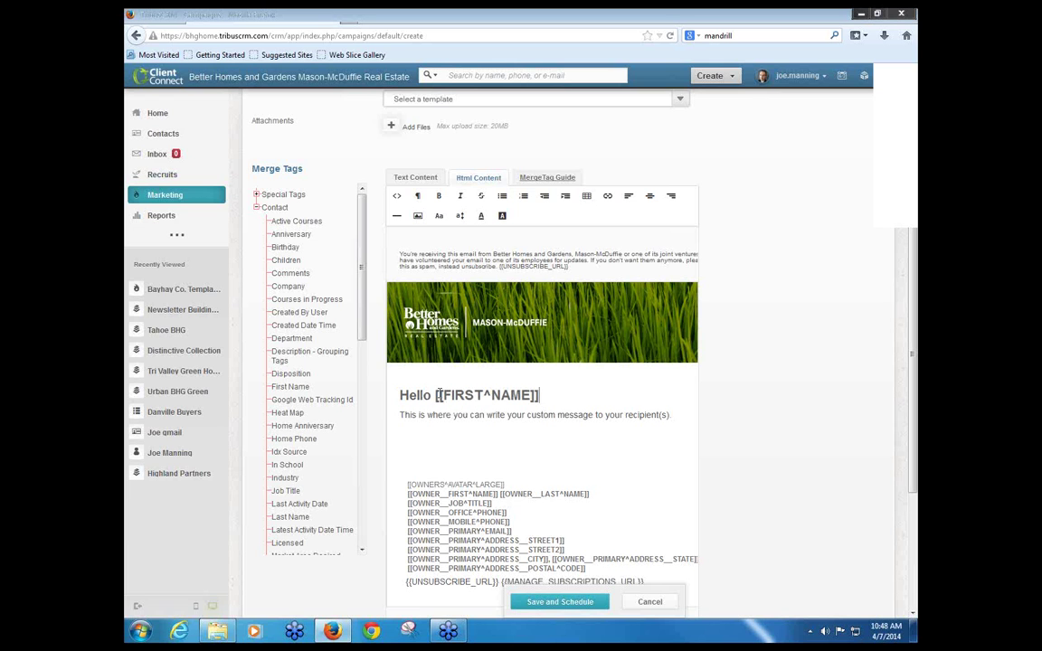
{"action": "type", "text": "!"}
Step: Set the send date to April 24, 2014 at 2:45 pm and save the scheduled campaign
{"action": "scroll", "coordinate": [796, 462], "scroll_direction": "up", "scroll_amount": 3}
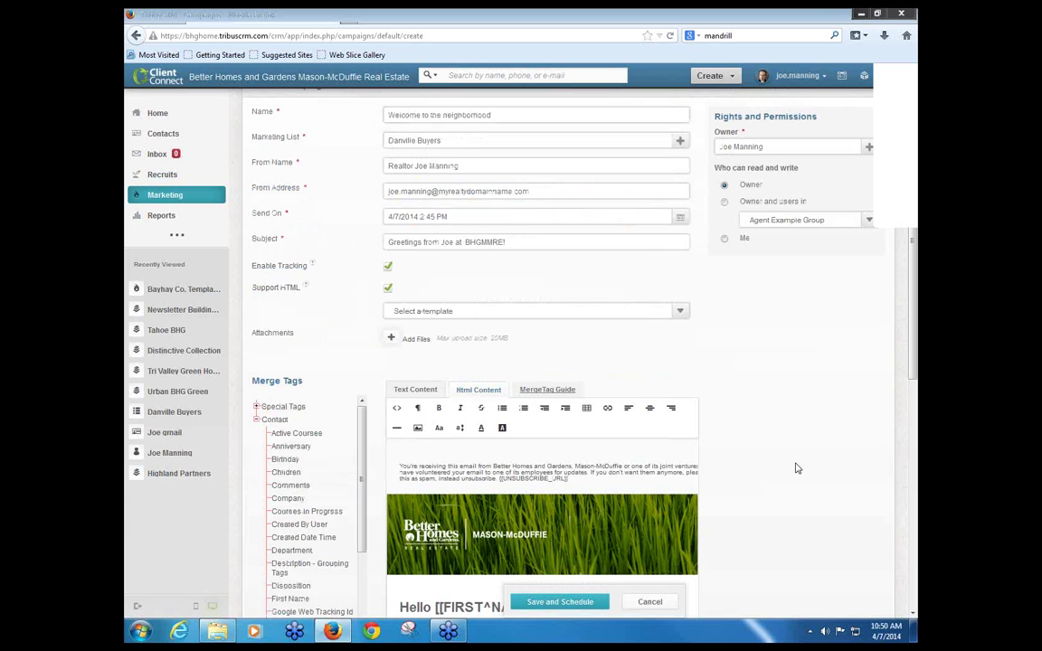
{"action": "left_click", "coordinate": [495, 219]}
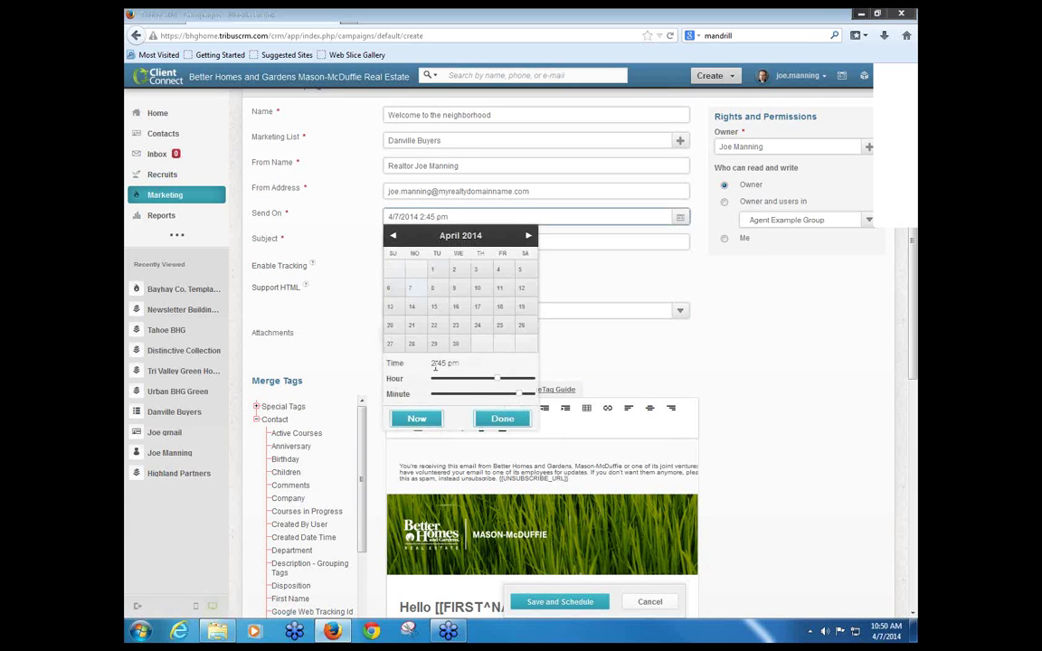
{"action": "left_click", "coordinate": [478, 328]}
{"action": "left_click", "coordinate": [502, 420]}
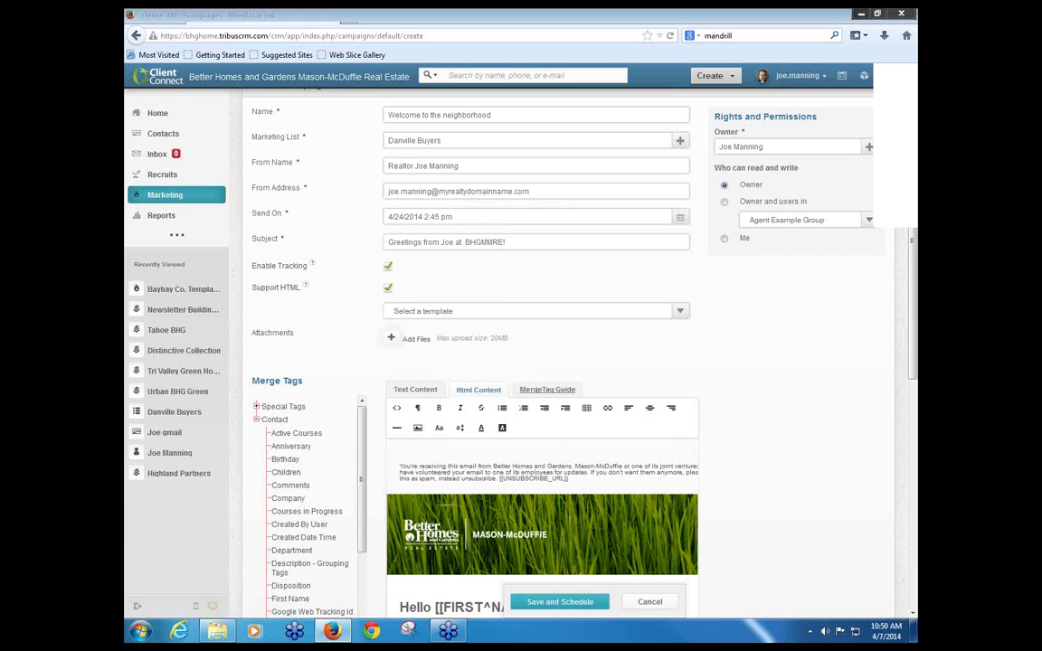
{"action": "left_click", "coordinate": [556, 607]}
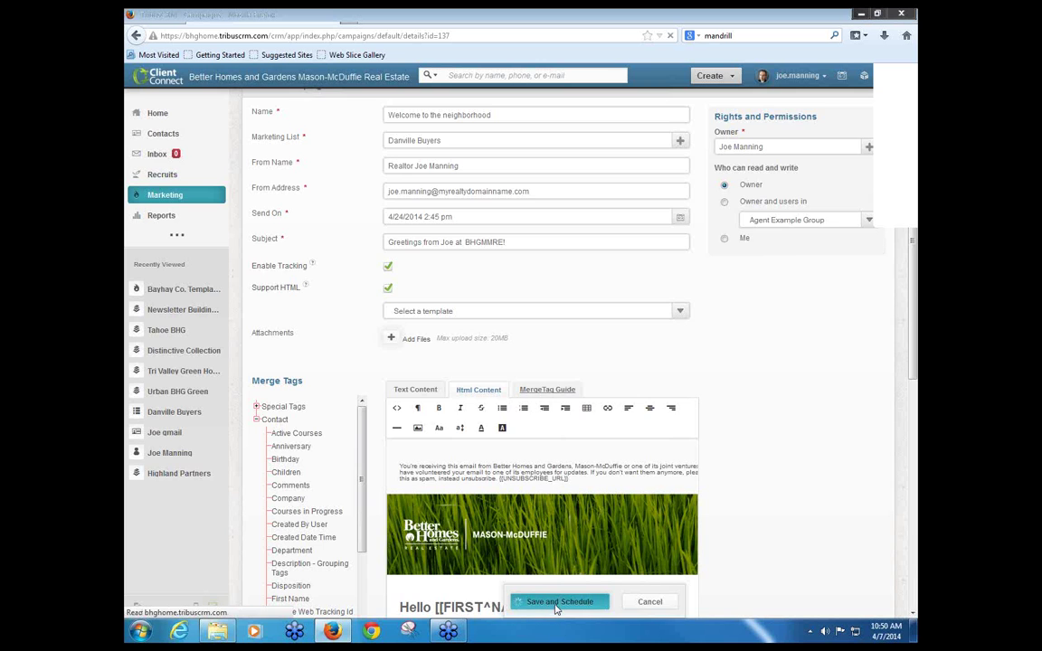
Step: Look over the new campaign's empty dashboard, then go back to Marketing through the breadcrumb
{"action": "scroll", "coordinate": [353, 468], "scroll_direction": "down", "scroll_amount": 1}
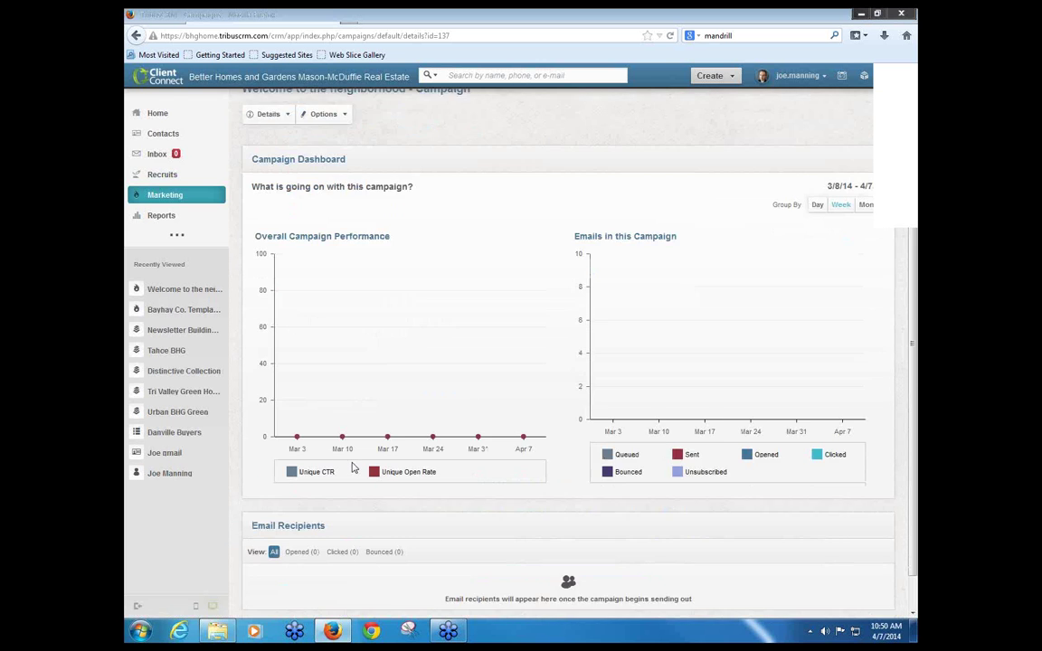
{"action": "scroll", "coordinate": [427, 467], "scroll_direction": "up", "scroll_amount": 1}
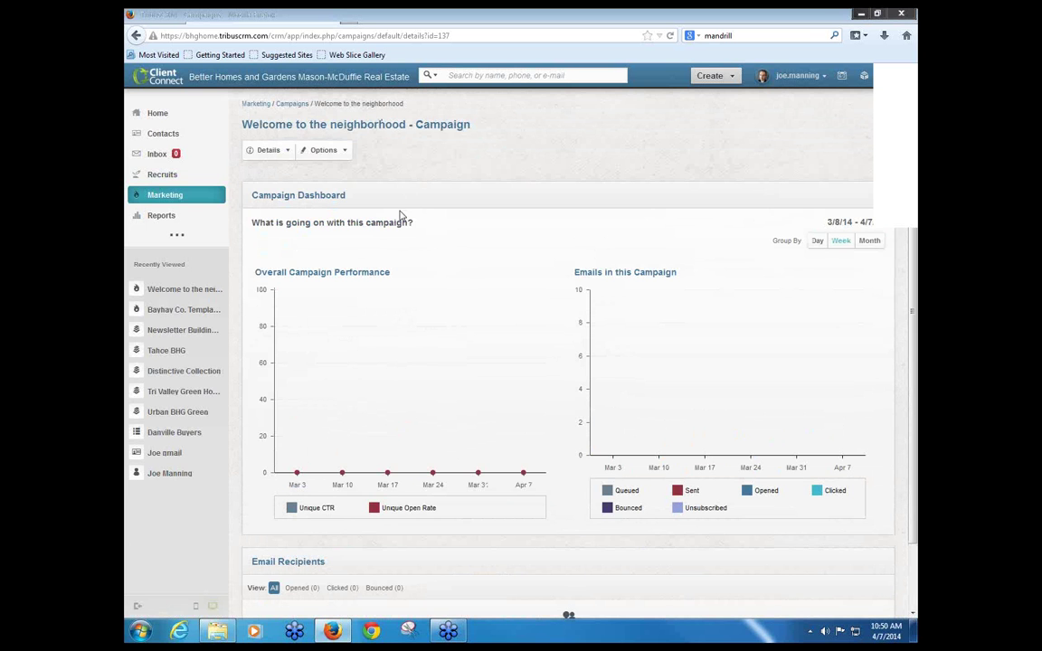
{"action": "scroll", "coordinate": [362, 493], "scroll_direction": "down", "scroll_amount": 1}
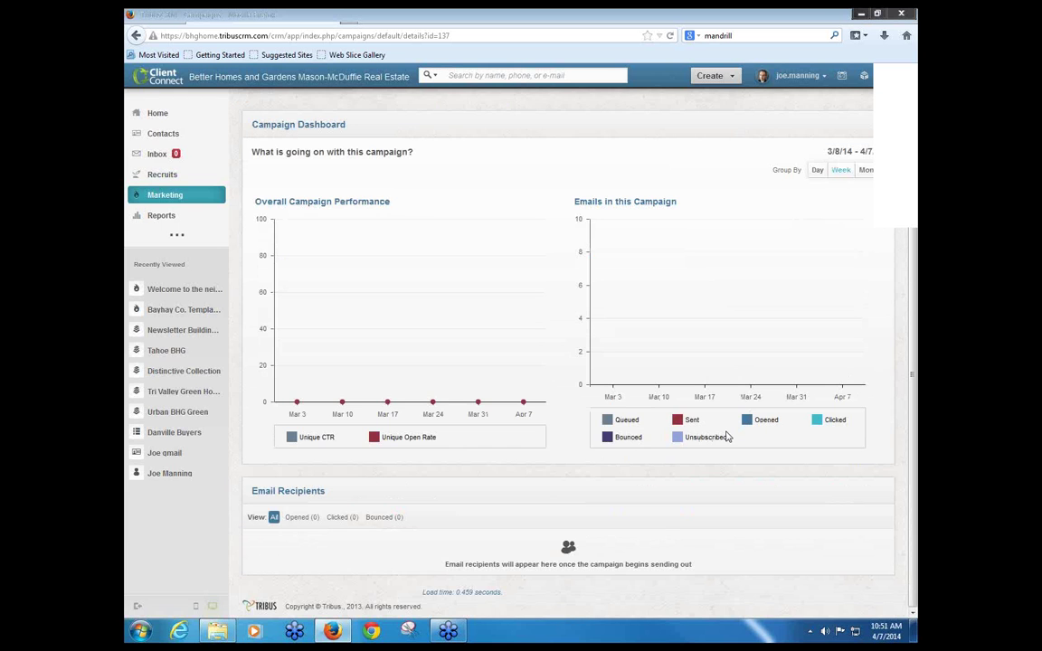
{"action": "scroll", "coordinate": [361, 172], "scroll_direction": "up", "scroll_amount": 2}
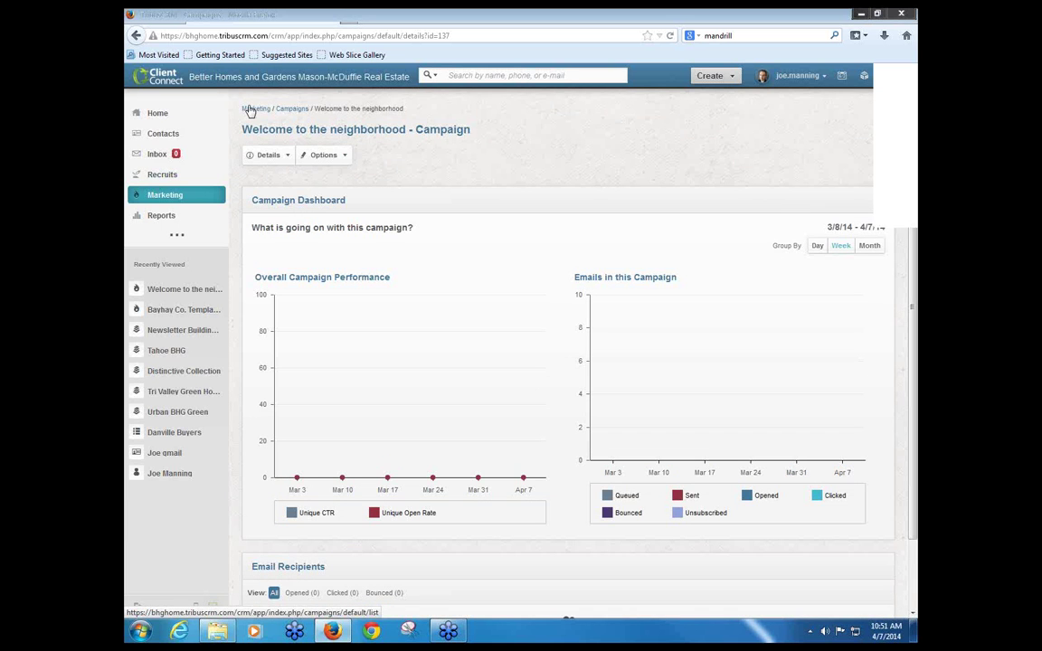
{"action": "left_click", "coordinate": [252, 112]}
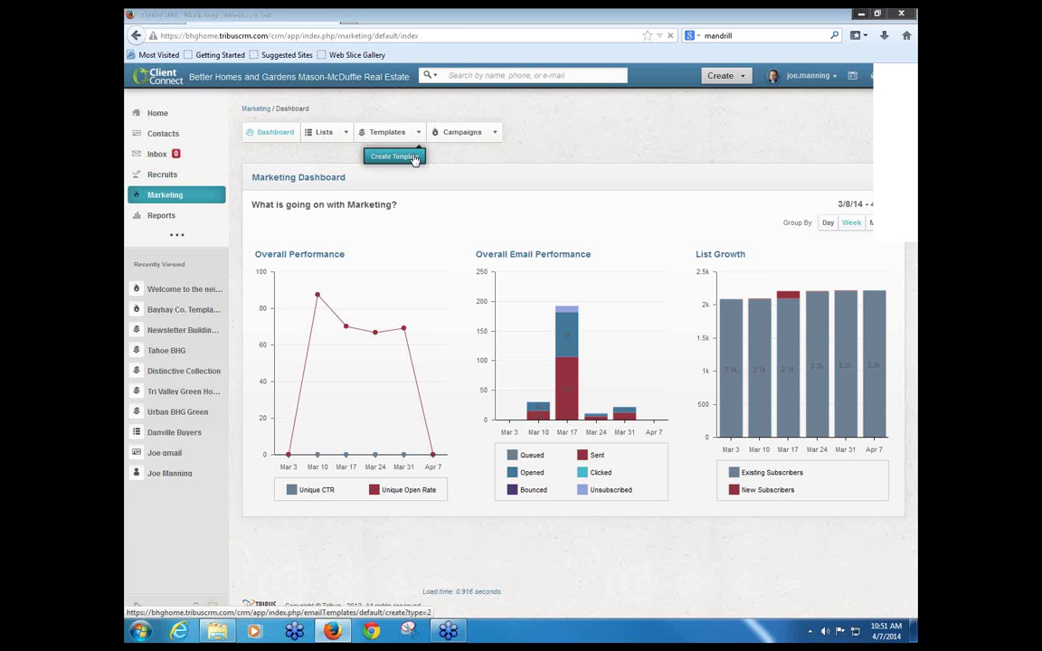
Step: Begin a new email template and choose the Template Builder option
{"action": "left_click", "coordinate": [412, 158]}
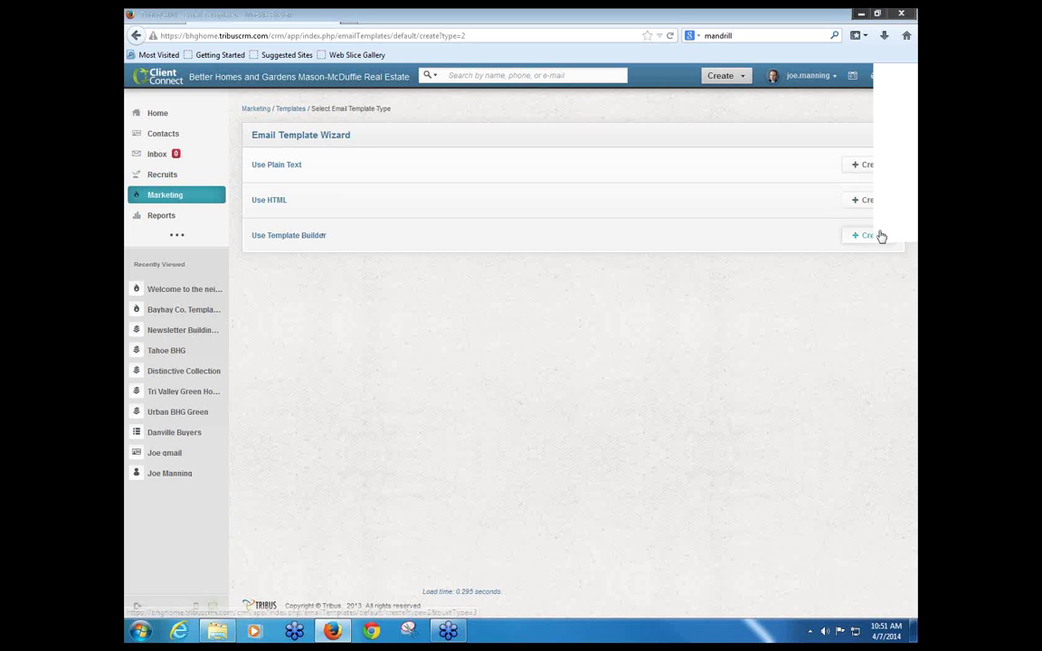
{"action": "left_click", "coordinate": [872, 239]}
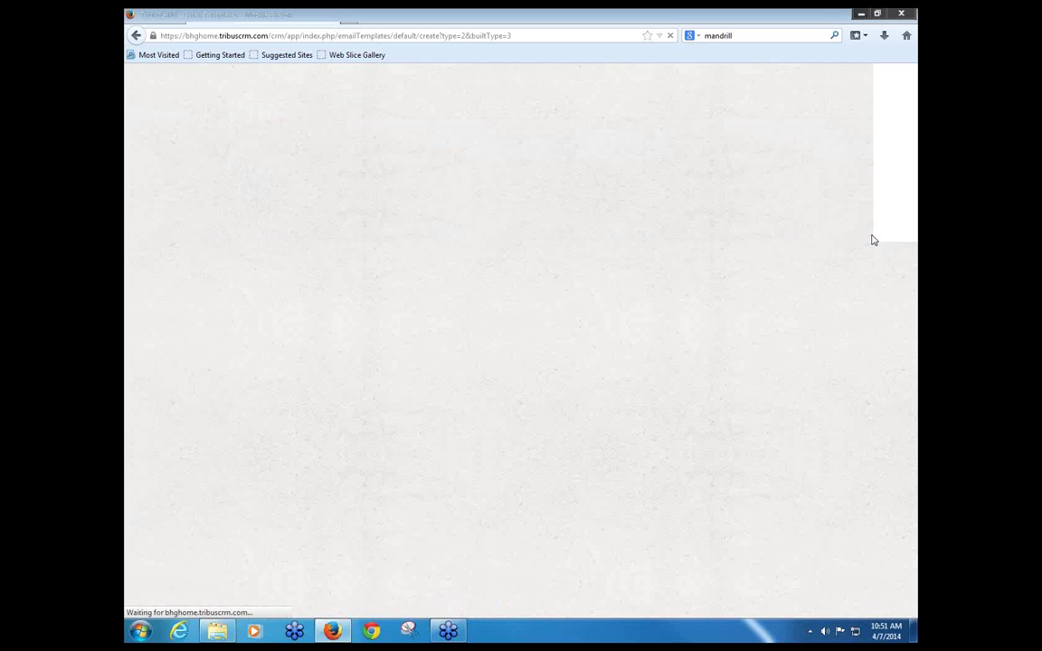
Step: Name the template 'Welcome to the Neighborhood' with subject 'Hey welcome to the neighborhood!'
{"action": "left_click", "coordinate": [475, 219]}
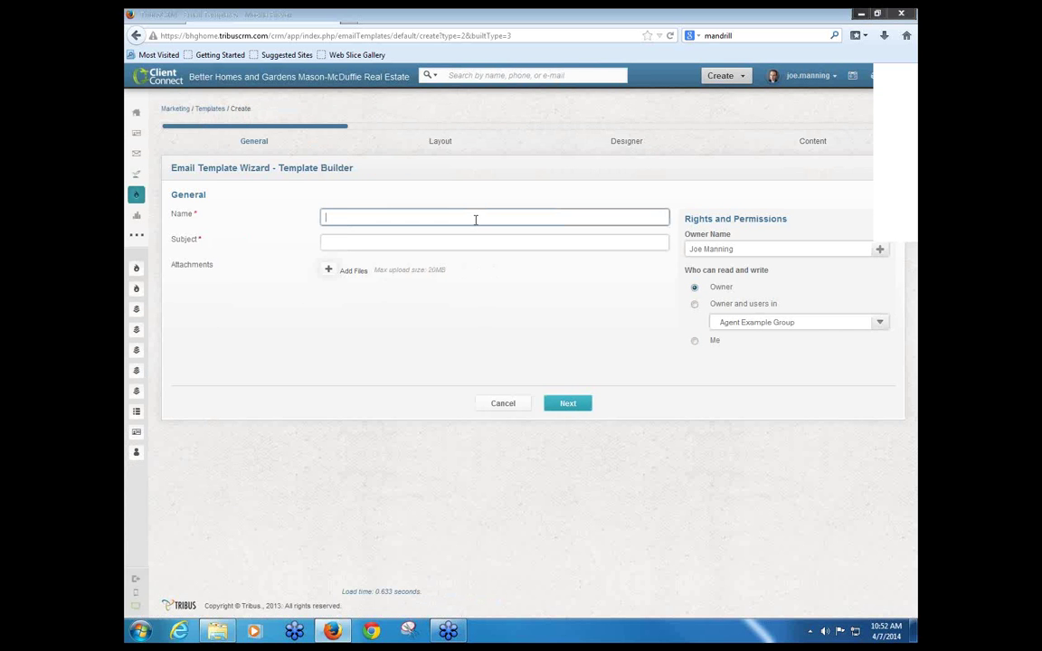
{"action": "type", "text": "Welcome to the Neighborhood"}
{"action": "key", "text": "Tab"}
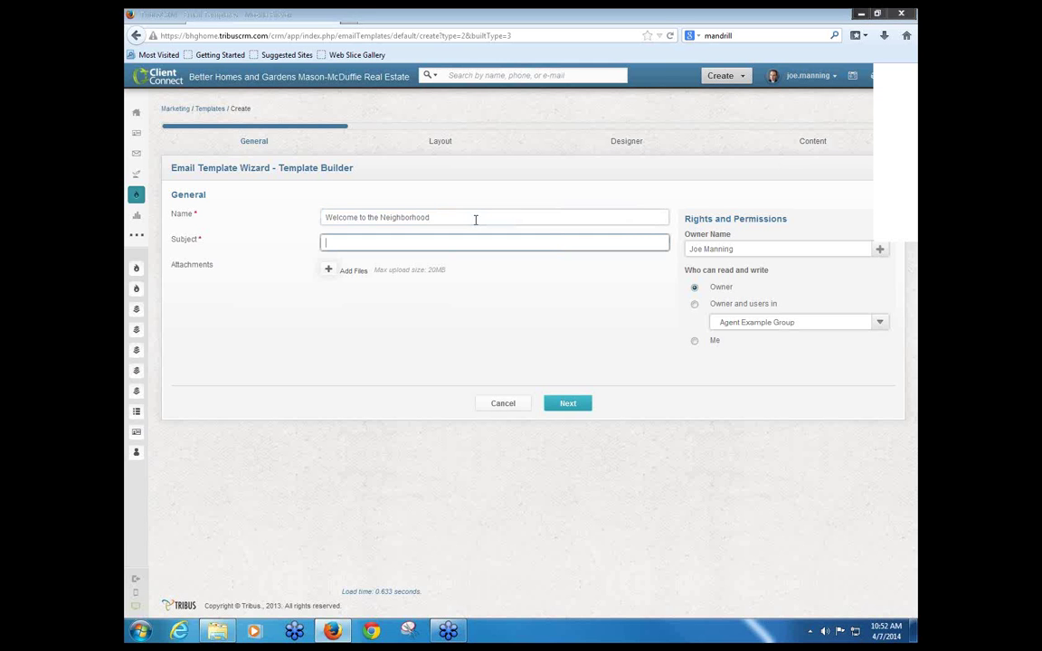
{"action": "left_click_drag", "start_coordinate": [463, 217], "coordinate": [281, 220]}
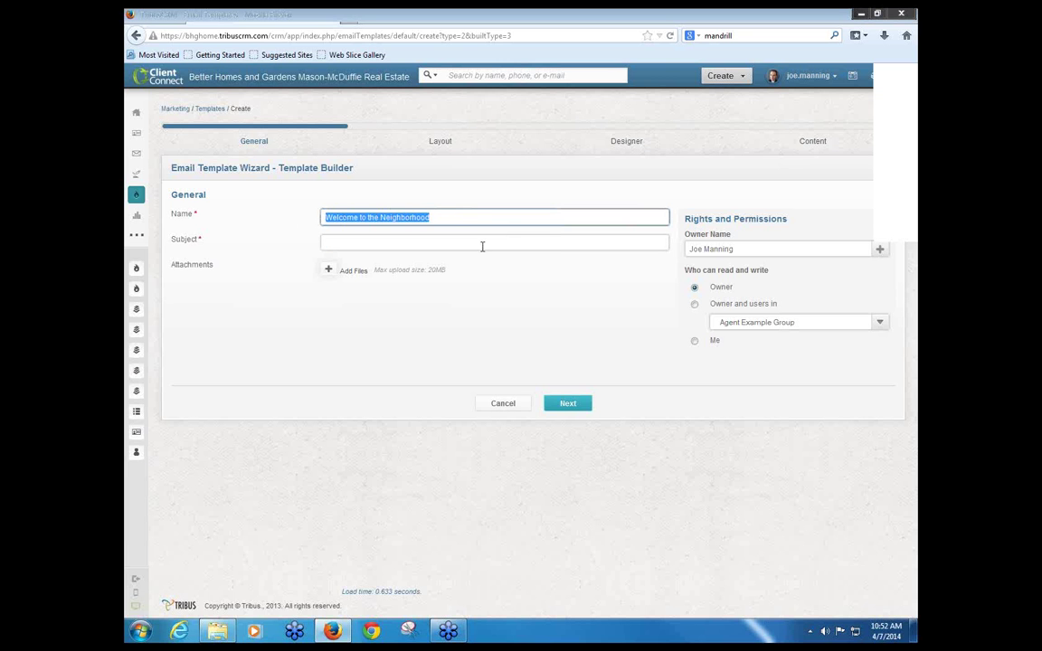
{"action": "left_click", "coordinate": [451, 246]}
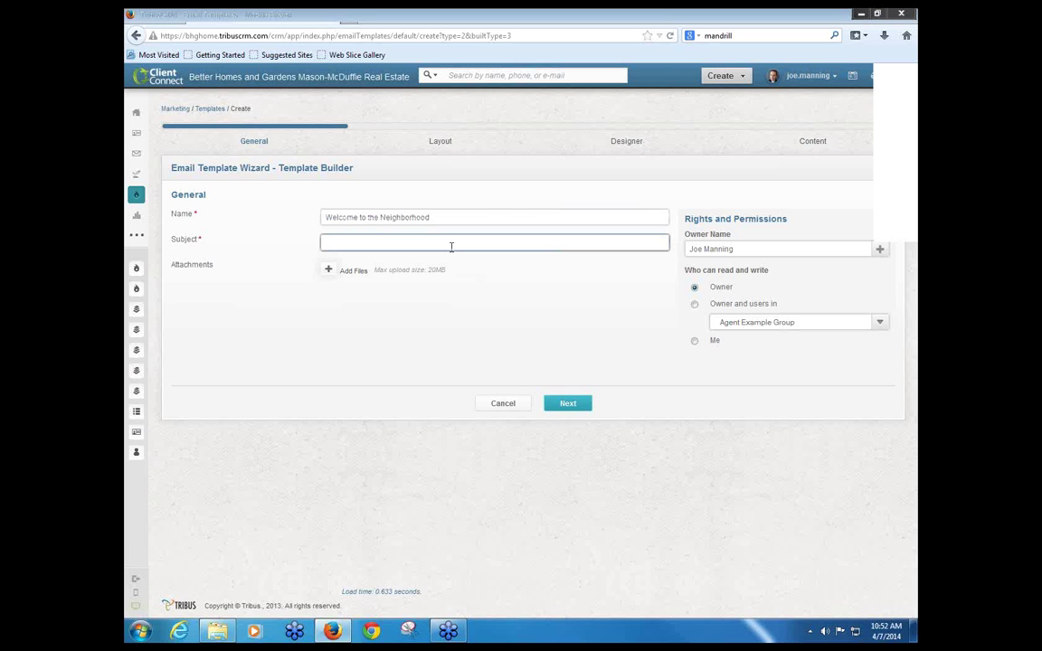
{"action": "type", "text": "Hel"}
{"action": "type", "text": "elcome to the"}
{"action": "type", "text": " neighborhood!"}
{"action": "left_click", "coordinate": [579, 409]}
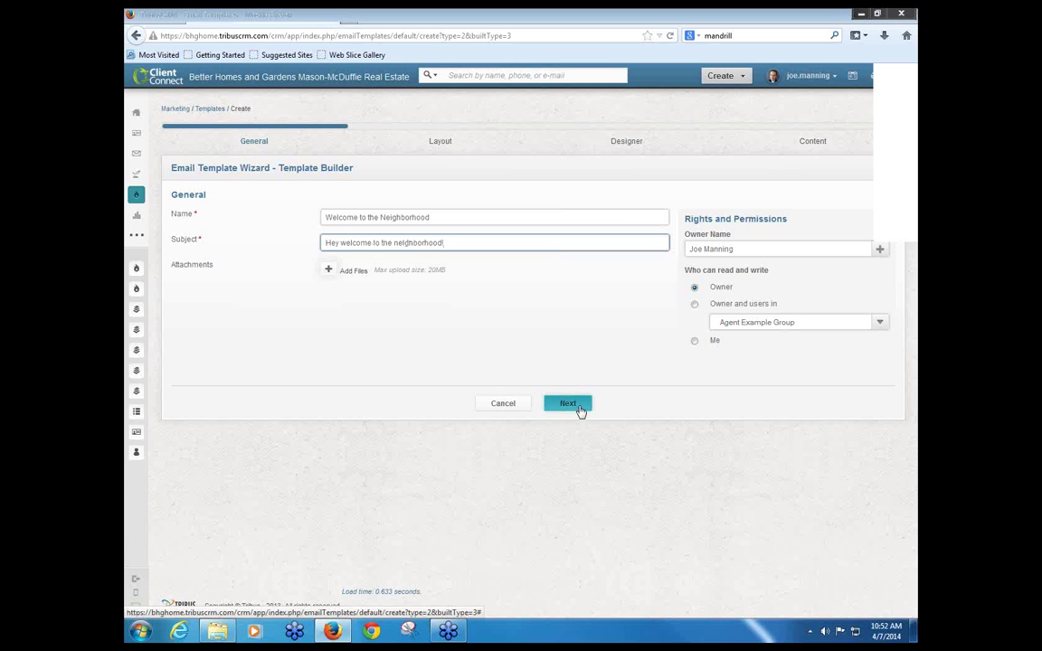
Step: Submit the general details, pick the 3 Columns with Hero layout, and continue to the Designer
{"action": "left_click", "coordinate": [581, 411]}
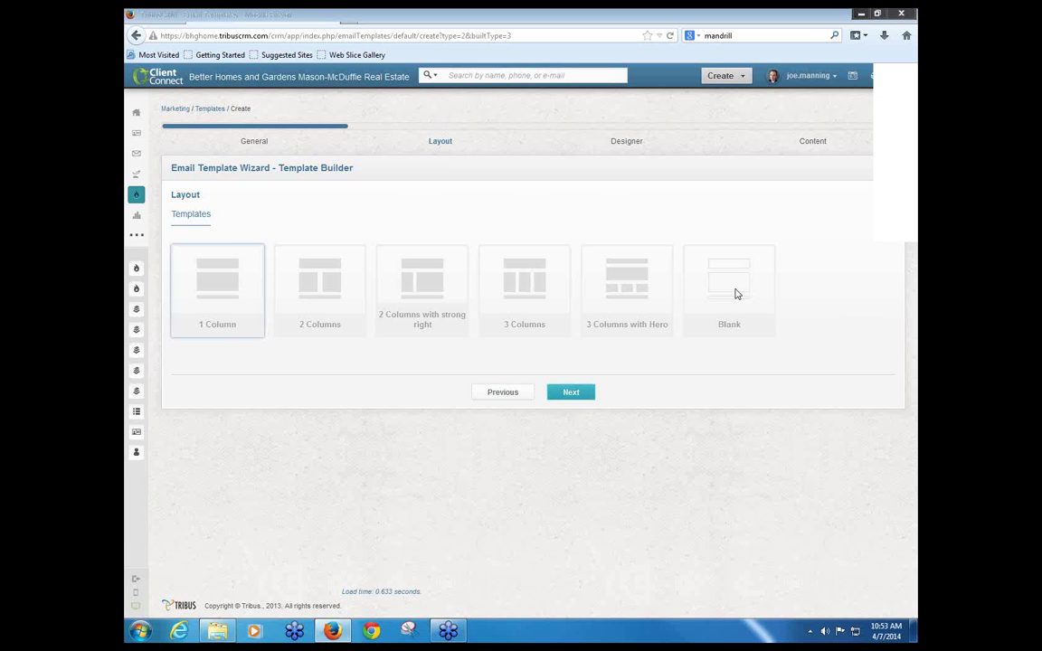
{"action": "left_click", "coordinate": [624, 292]}
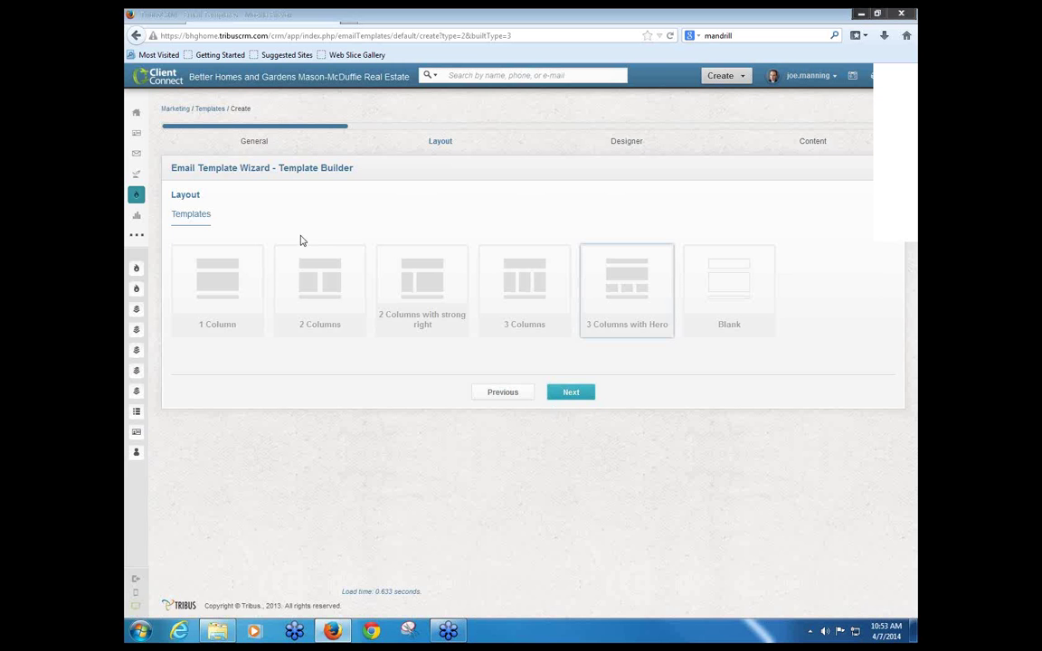
{"action": "left_click", "coordinate": [572, 396]}
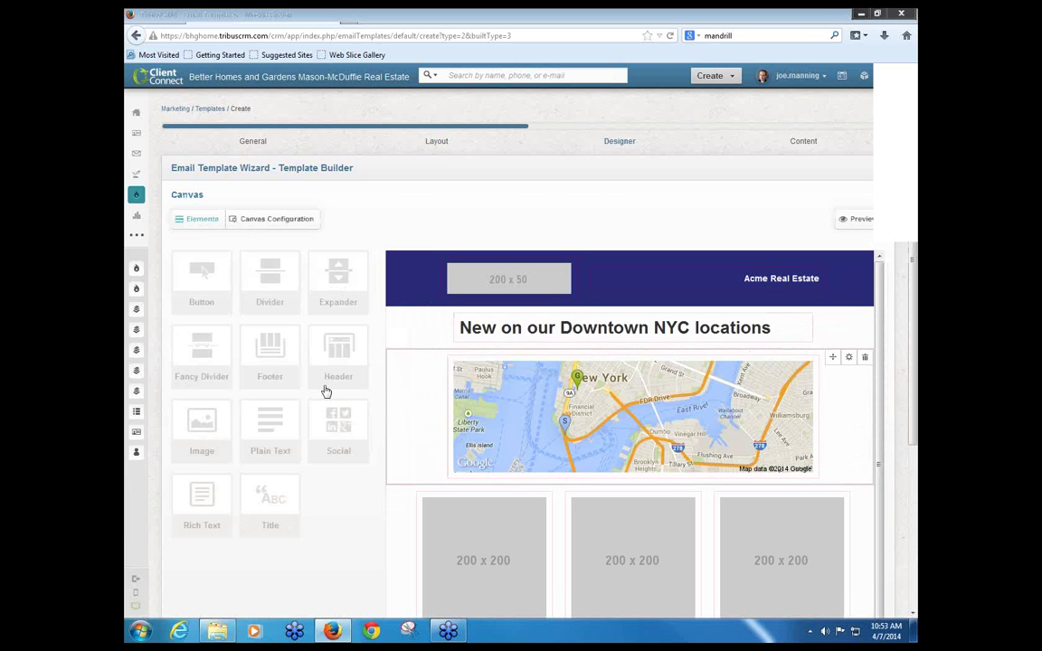
Step: Scroll through the Acme Real Estate sample to review its map, property columns and social footer
{"action": "scroll", "coordinate": [431, 398], "scroll_direction": "down", "scroll_amount": 1}
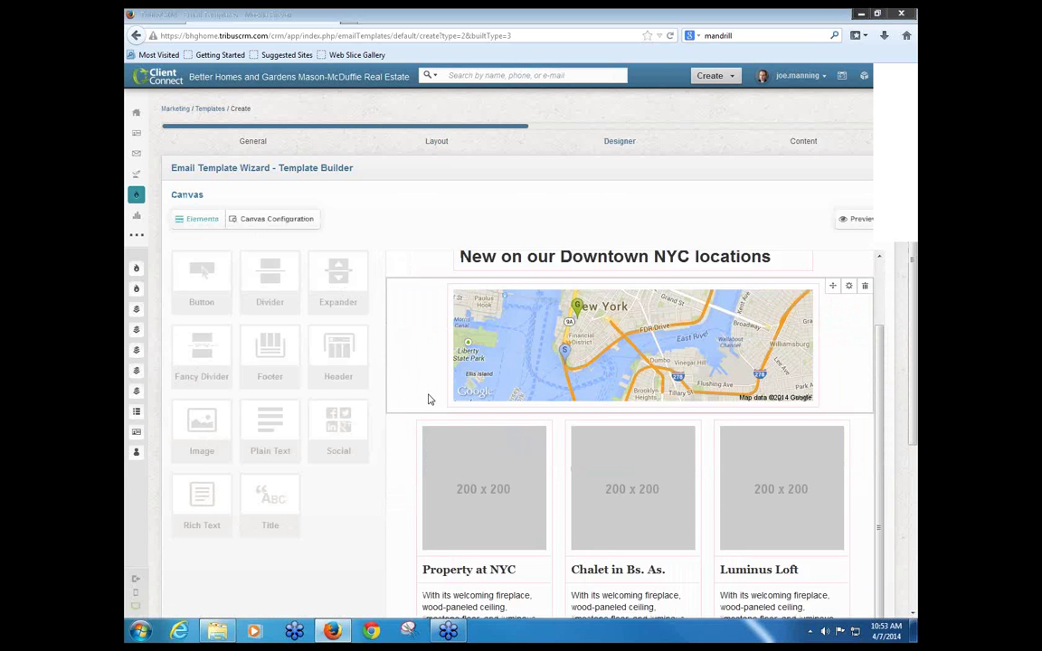
{"action": "scroll", "coordinate": [431, 398], "scroll_direction": "up", "scroll_amount": 1}
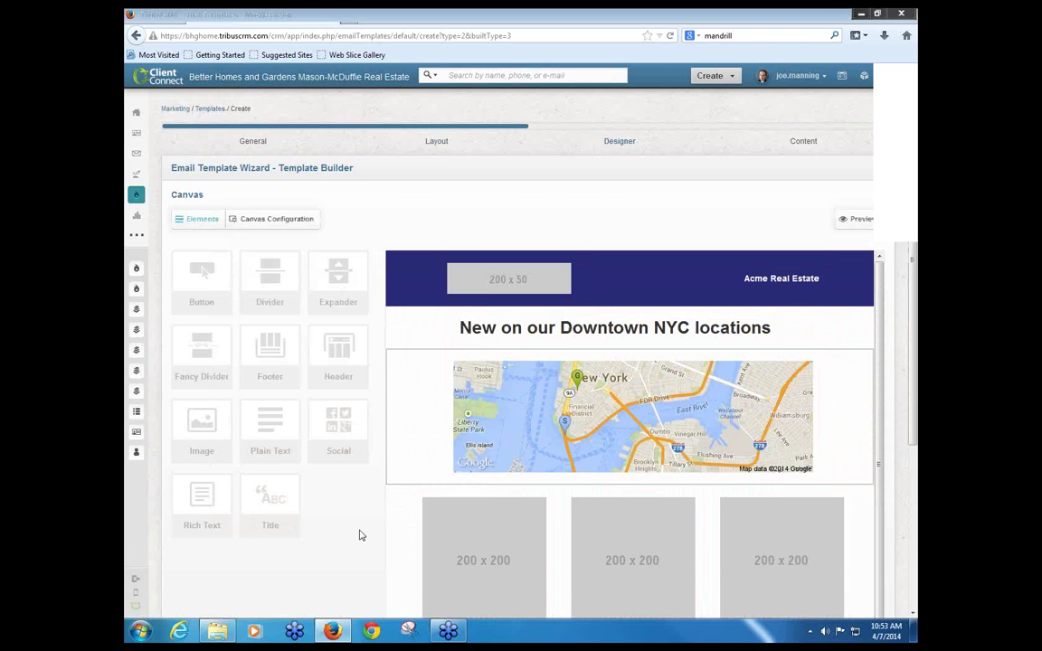
{"action": "scroll", "coordinate": [362, 535], "scroll_direction": "down", "scroll_amount": 2}
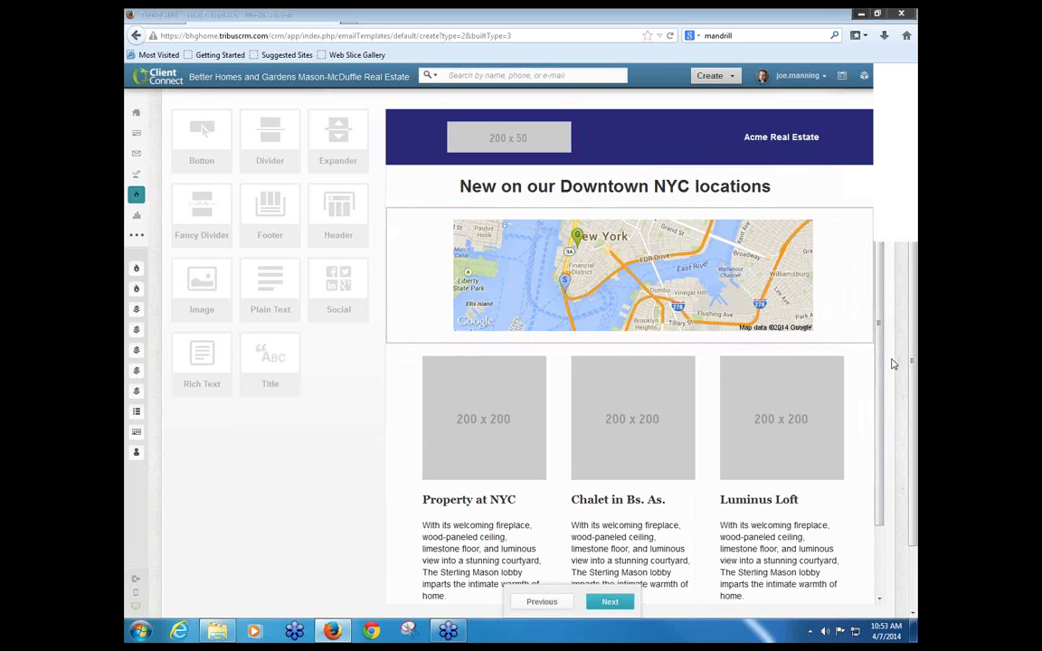
{"action": "scroll", "coordinate": [894, 368], "scroll_direction": "up", "scroll_amount": 2}
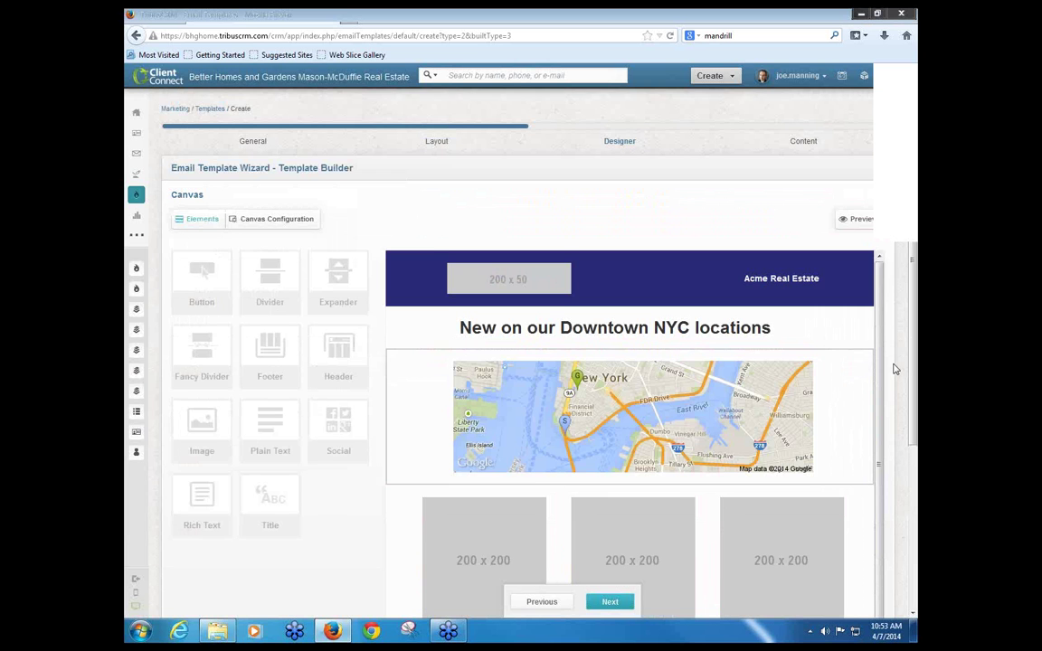
{"action": "scroll", "coordinate": [893, 368], "scroll_direction": "down", "scroll_amount": 1}
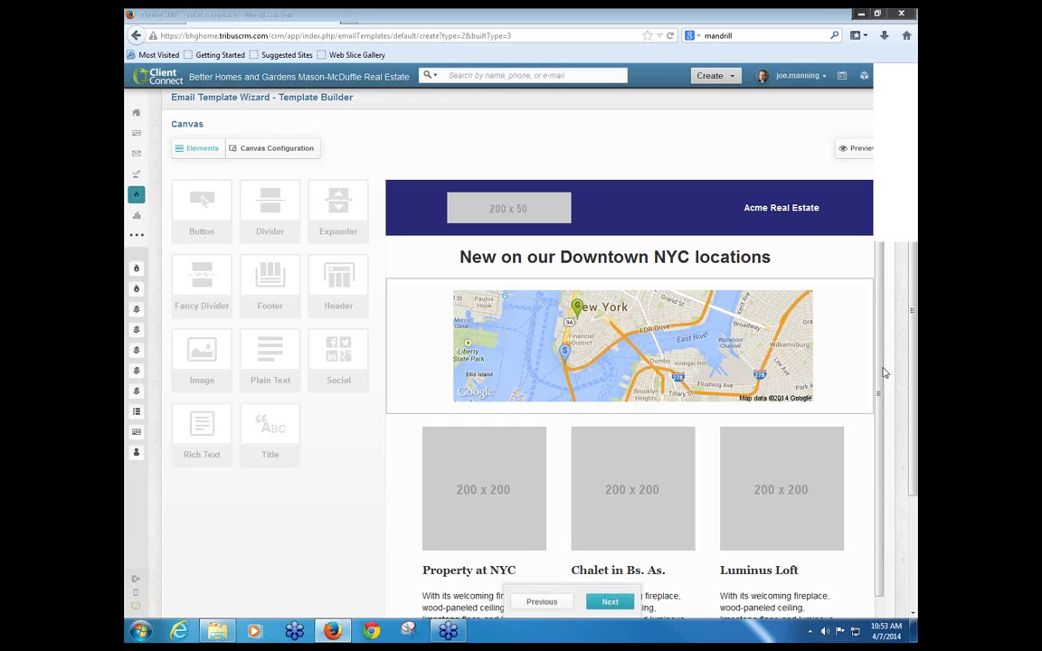
{"action": "mouse_move", "coordinate": [765, 327]}
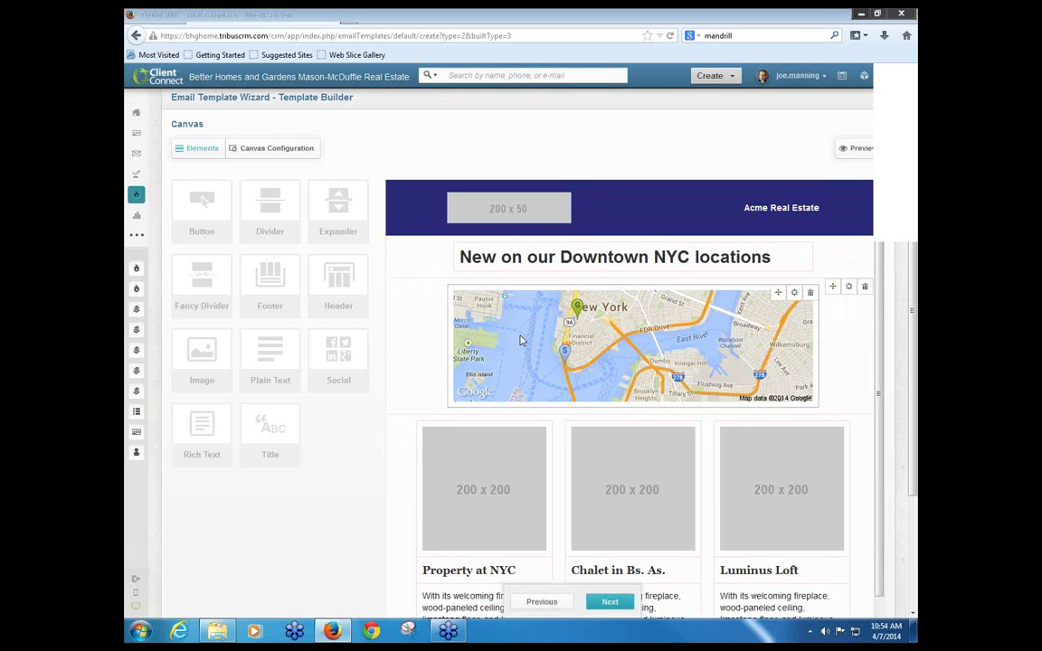
{"action": "scroll", "coordinate": [534, 344], "scroll_direction": "down", "scroll_amount": 1}
{"action": "scroll", "coordinate": [604, 439], "scroll_direction": "up", "scroll_amount": 1}
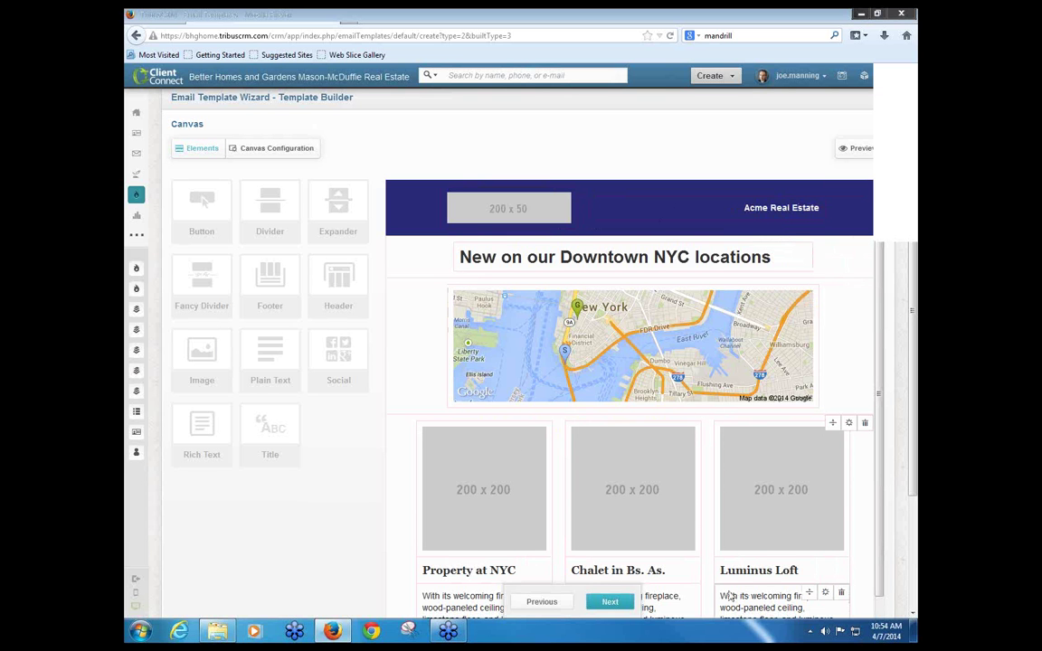
{"action": "scroll", "coordinate": [733, 588], "scroll_direction": "down", "scroll_amount": 2}
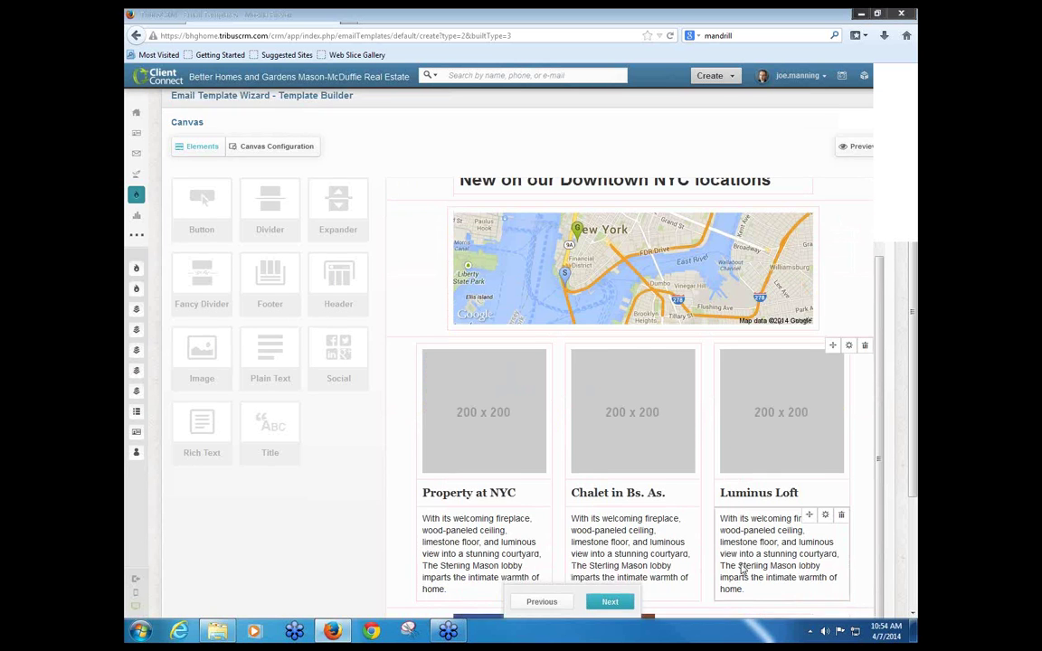
{"action": "scroll", "coordinate": [742, 568], "scroll_direction": "down", "scroll_amount": 3}
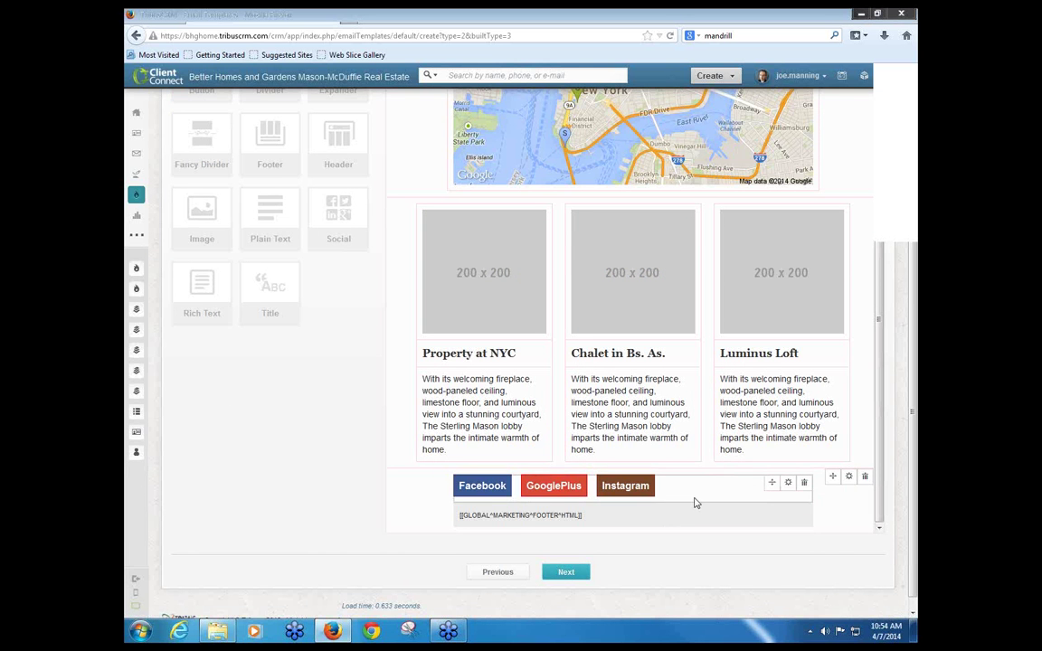
{"action": "scroll", "coordinate": [695, 503], "scroll_direction": "up", "scroll_amount": 8}
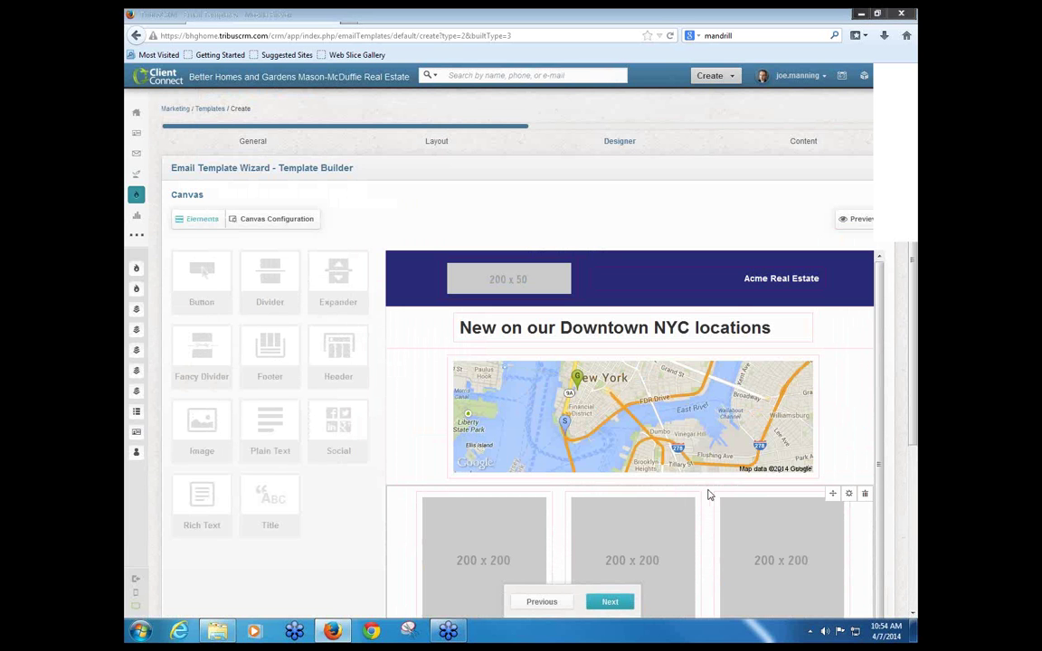
Step: Switch to the 2 Columns with strong right layout, discarding the old design, and continue to the designer
{"action": "left_click", "coordinate": [543, 603]}
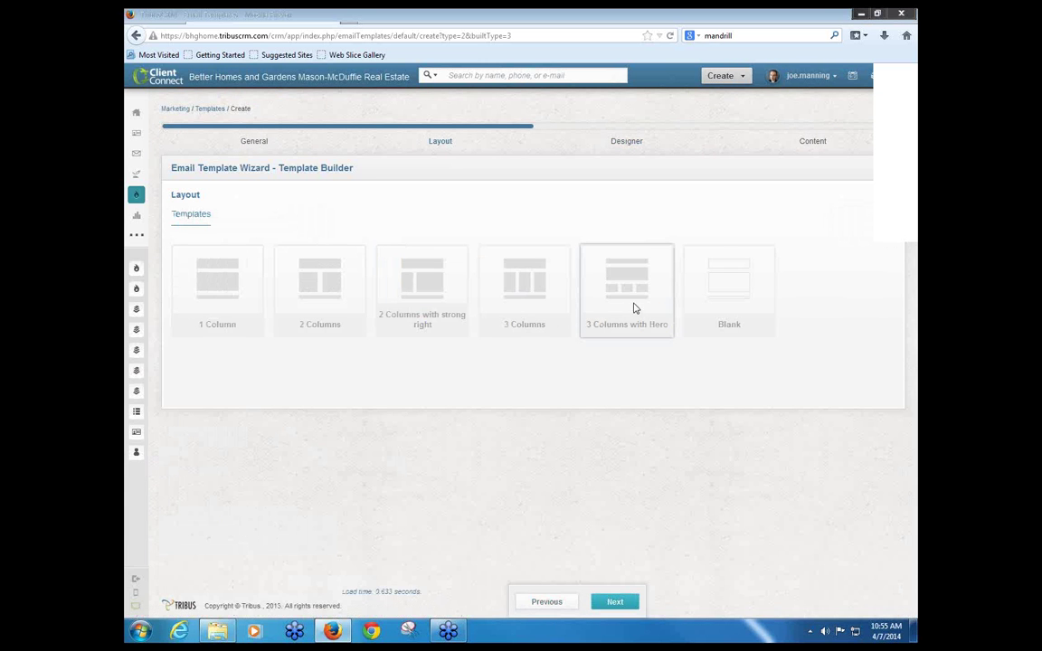
{"action": "left_click", "coordinate": [437, 286]}
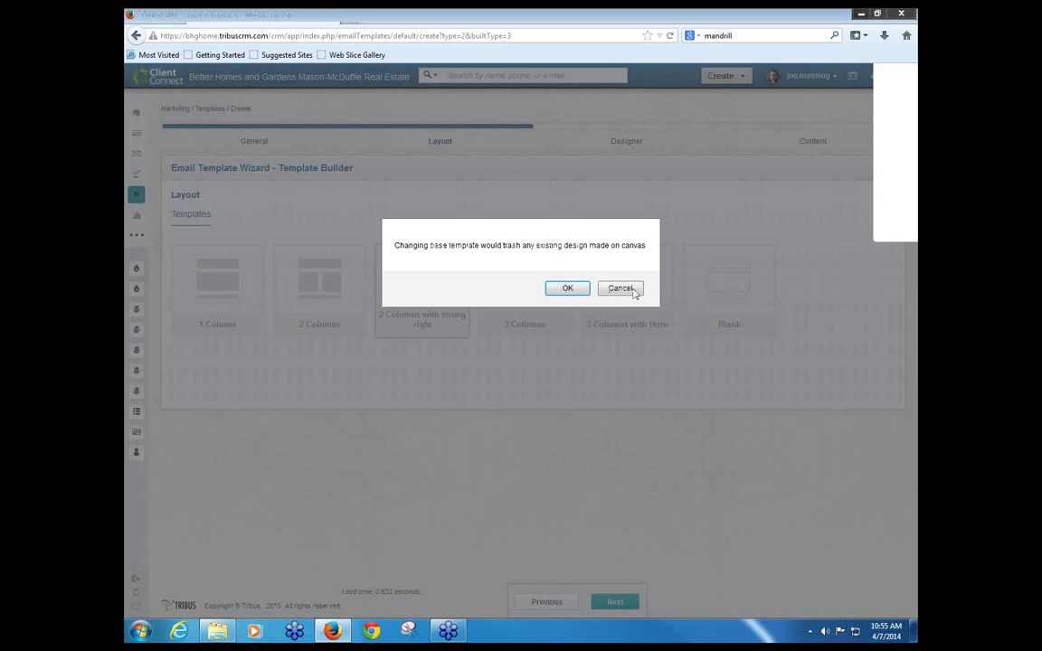
{"action": "left_click", "coordinate": [567, 288]}
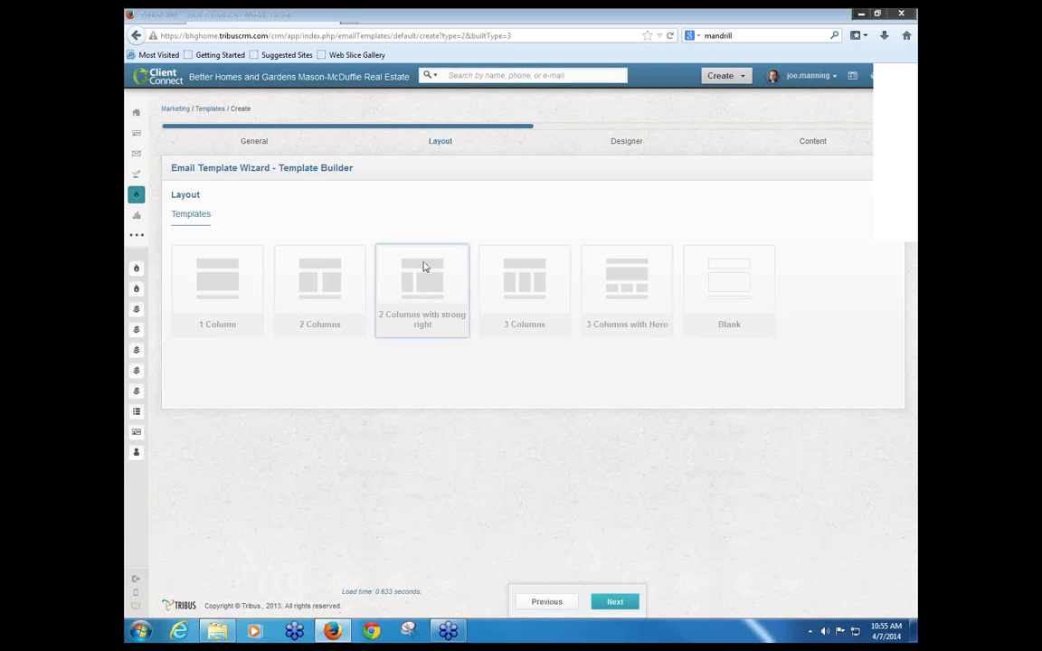
{"action": "left_click", "coordinate": [616, 602]}
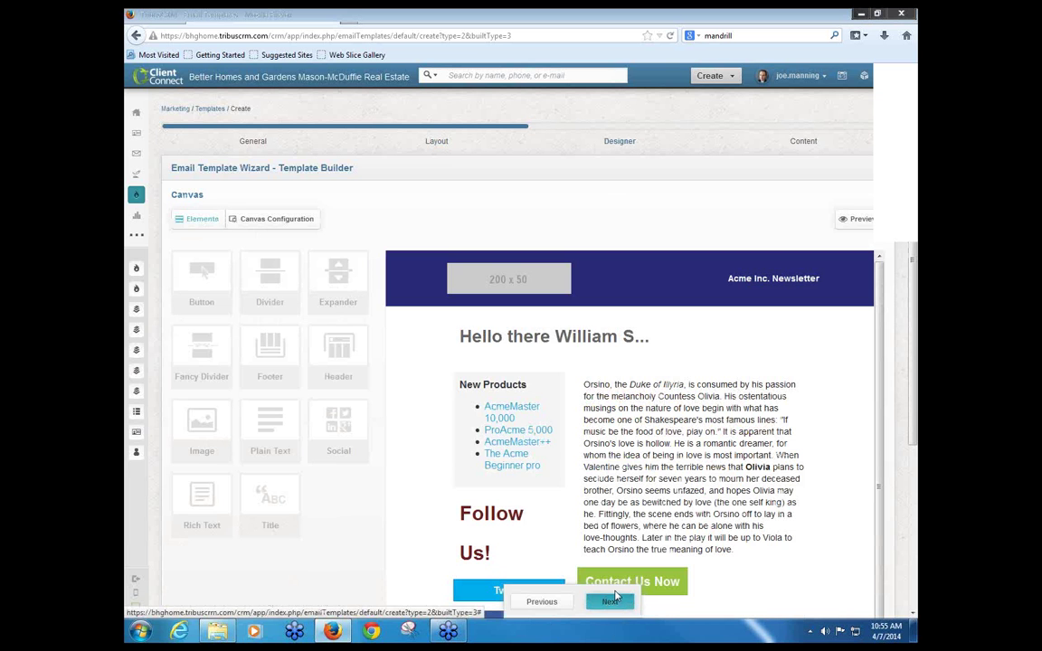
{"action": "scroll", "coordinate": [653, 500], "scroll_direction": "down", "scroll_amount": 4}
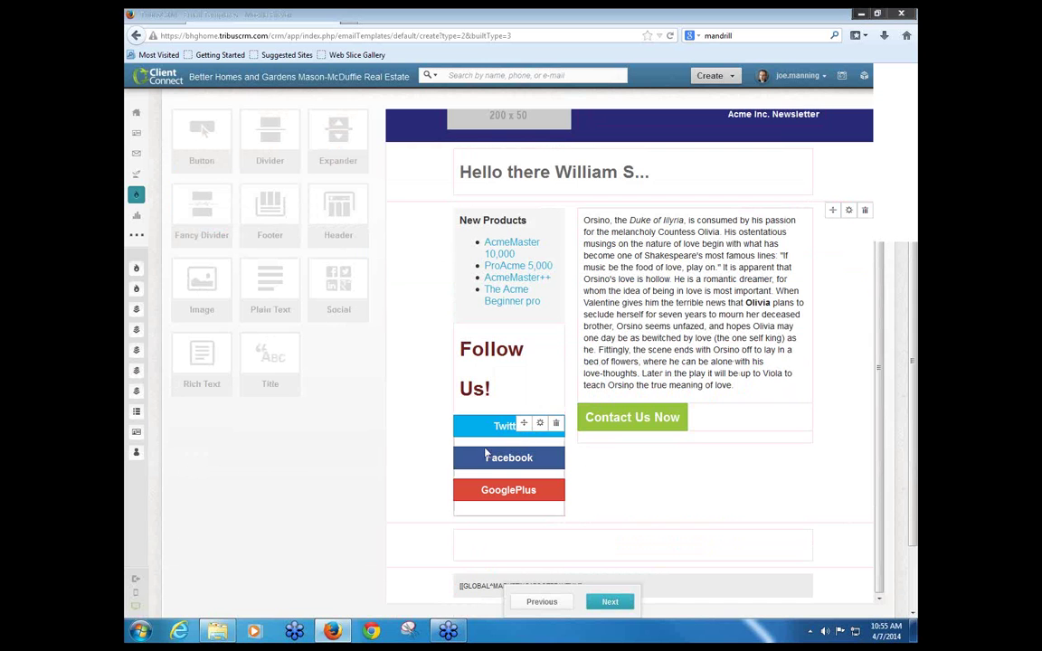
{"action": "scroll", "coordinate": [668, 494], "scroll_direction": "up", "scroll_amount": 1}
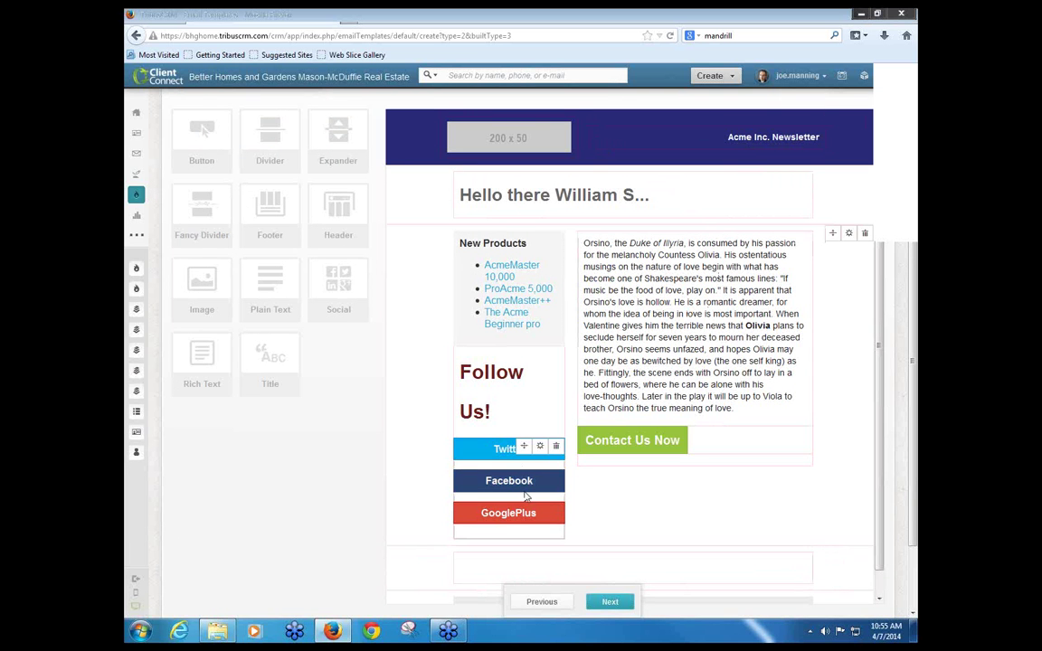
{"action": "scroll", "coordinate": [526, 496], "scroll_direction": "up", "scroll_amount": 3}
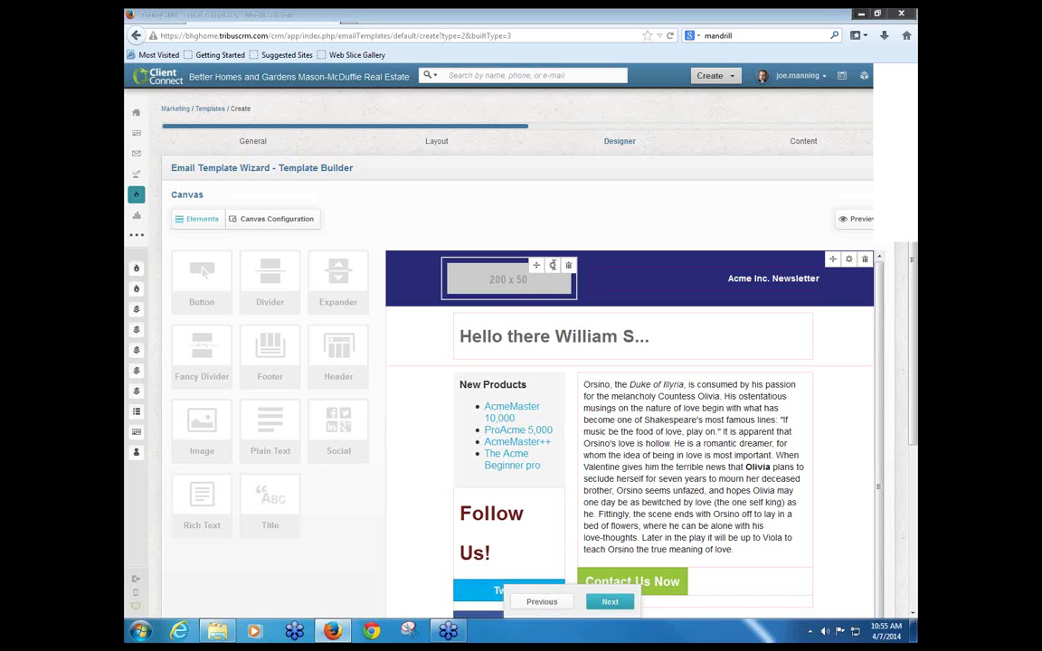
Step: Replace the header's logo placeholder with the uploaded Better Homes and Gardens Mason-McDuffie logo image
{"action": "left_click", "coordinate": [553, 266]}
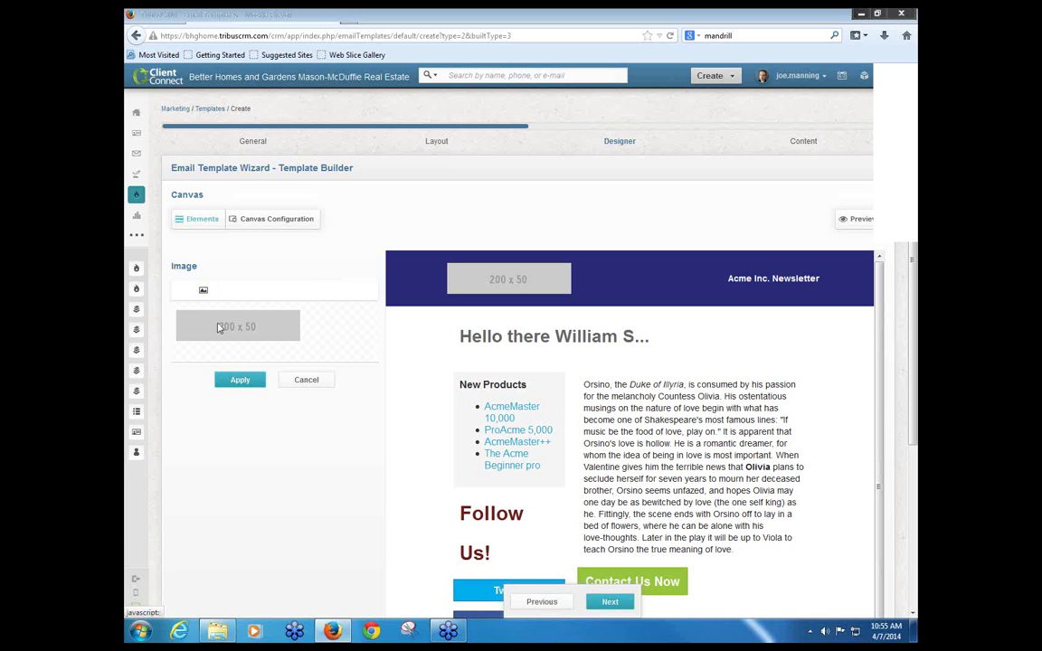
{"action": "left_click", "coordinate": [203, 292]}
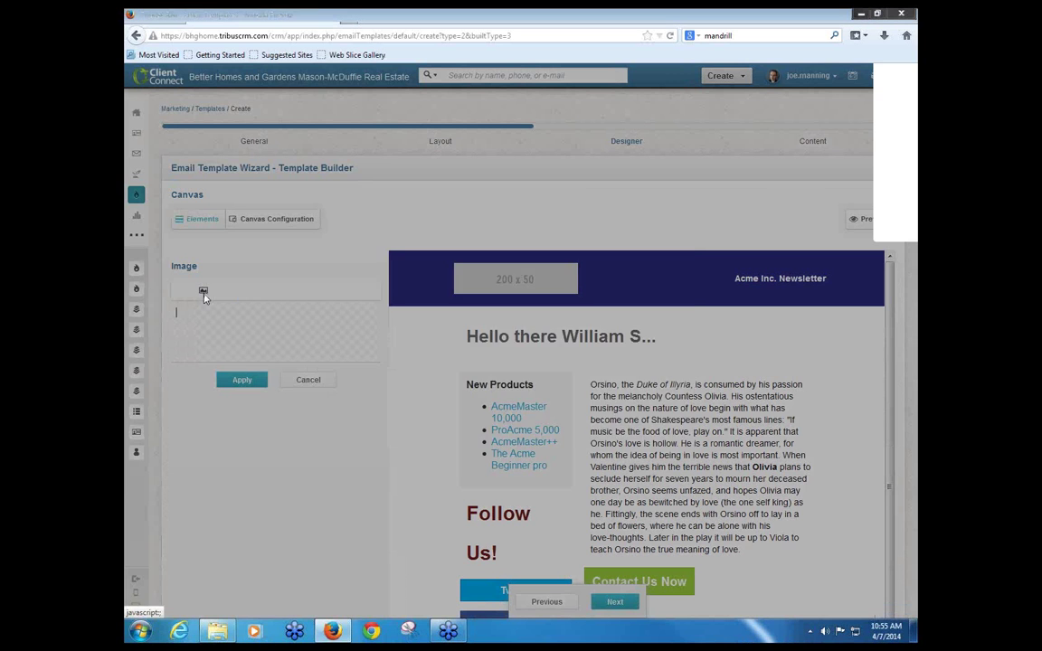
{"action": "left_click", "coordinate": [402, 281]}
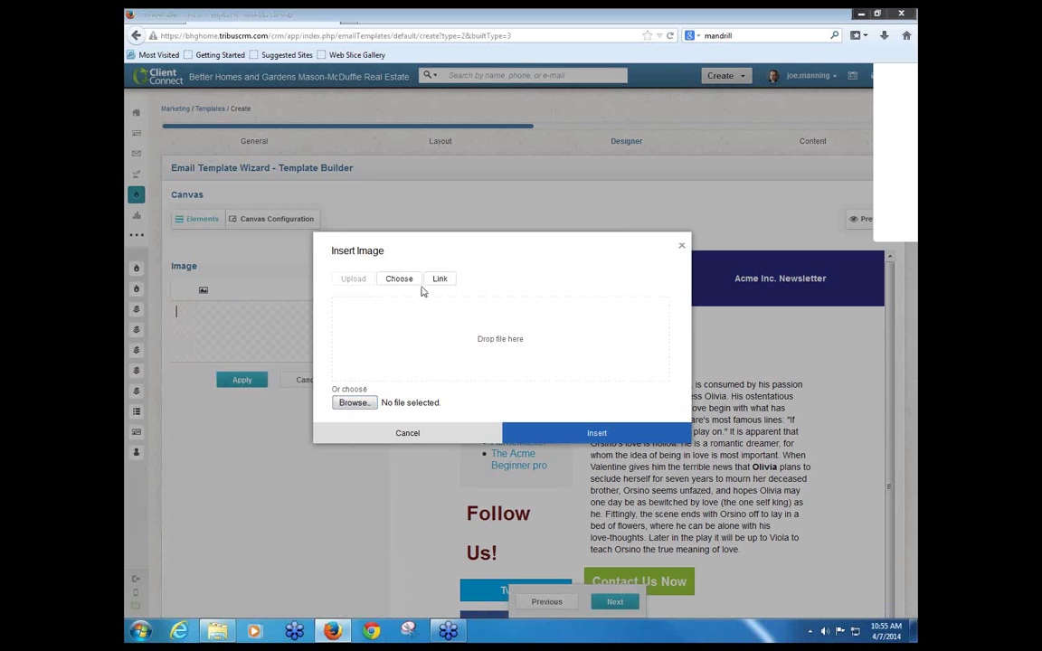
{"action": "left_click", "coordinate": [443, 280]}
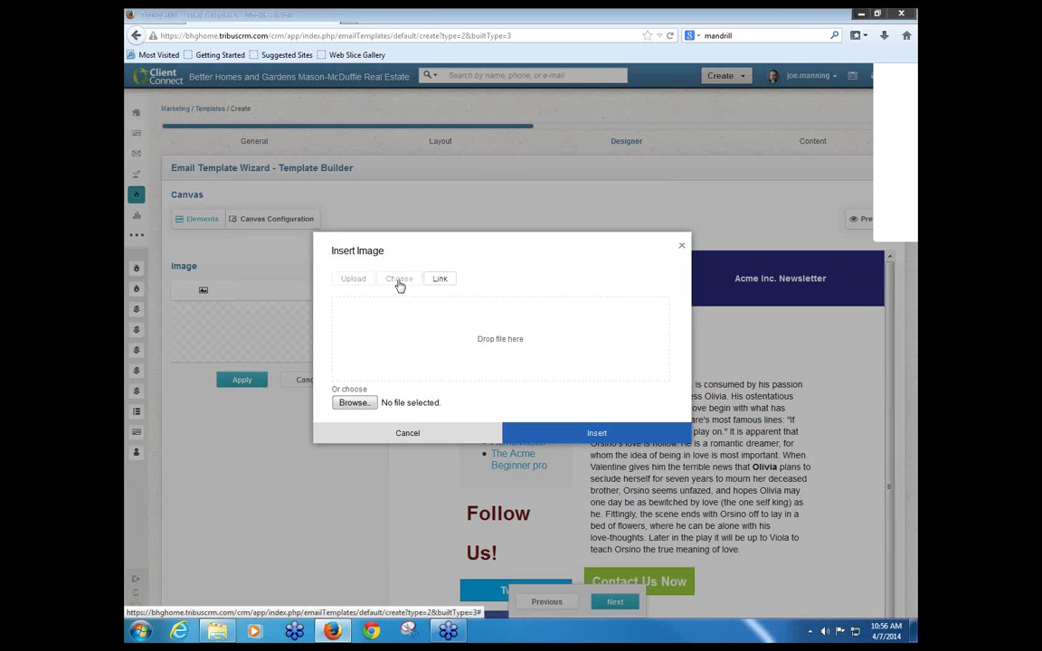
{"action": "left_click", "coordinate": [399, 280]}
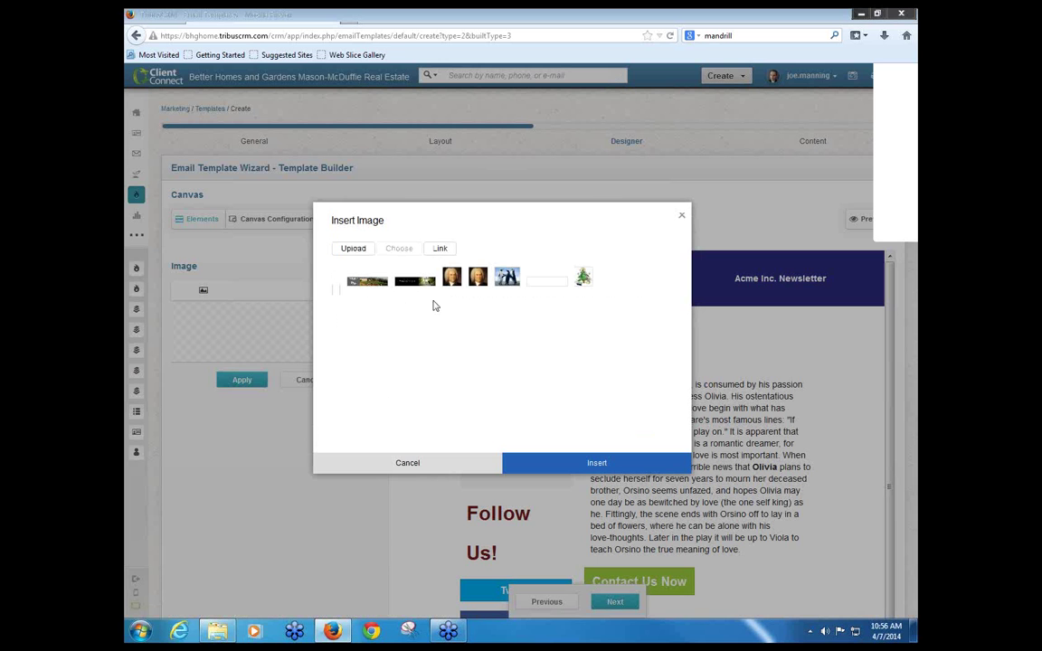
{"action": "double_click", "coordinate": [549, 284]}
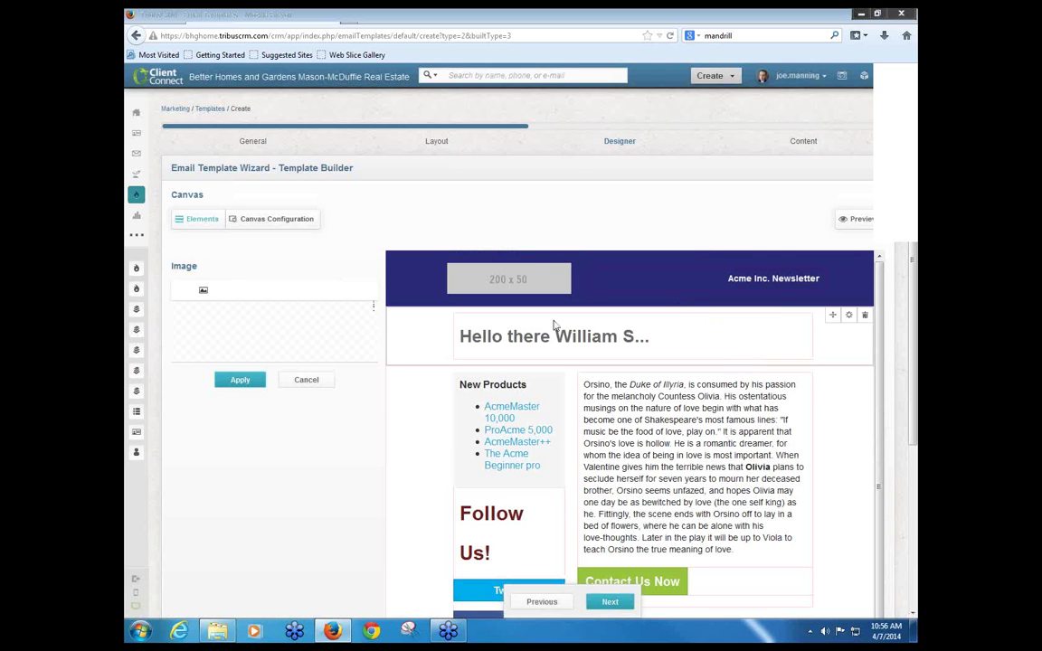
{"action": "left_click", "coordinate": [240, 380]}
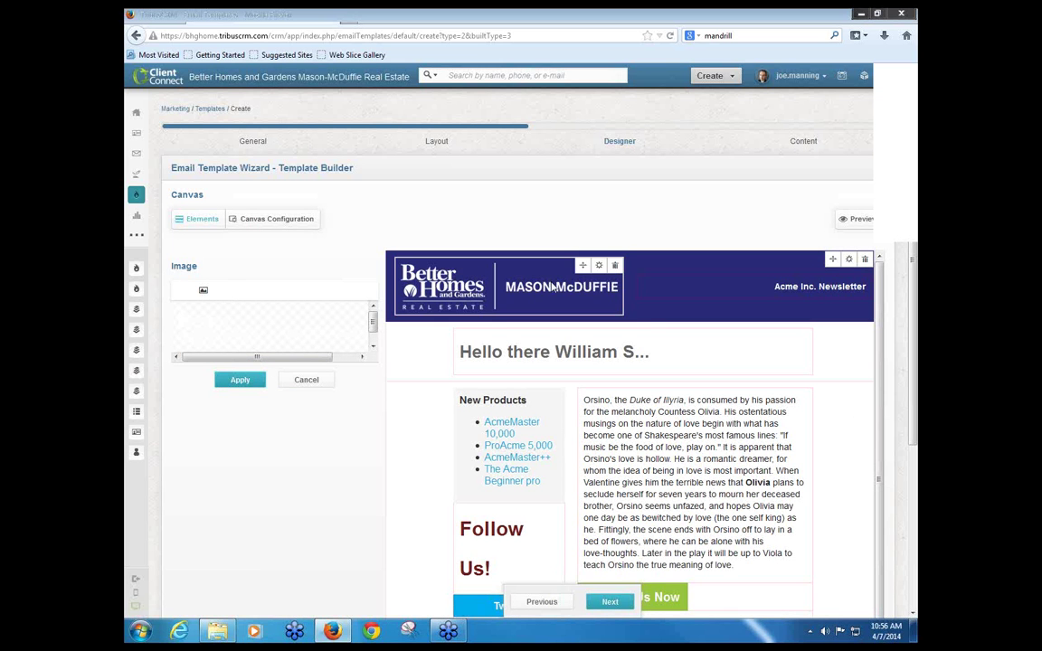
{"action": "scroll", "coordinate": [497, 280], "scroll_direction": "down", "scroll_amount": 1}
{"action": "scroll", "coordinate": [496, 280], "scroll_direction": "up", "scroll_amount": 1}
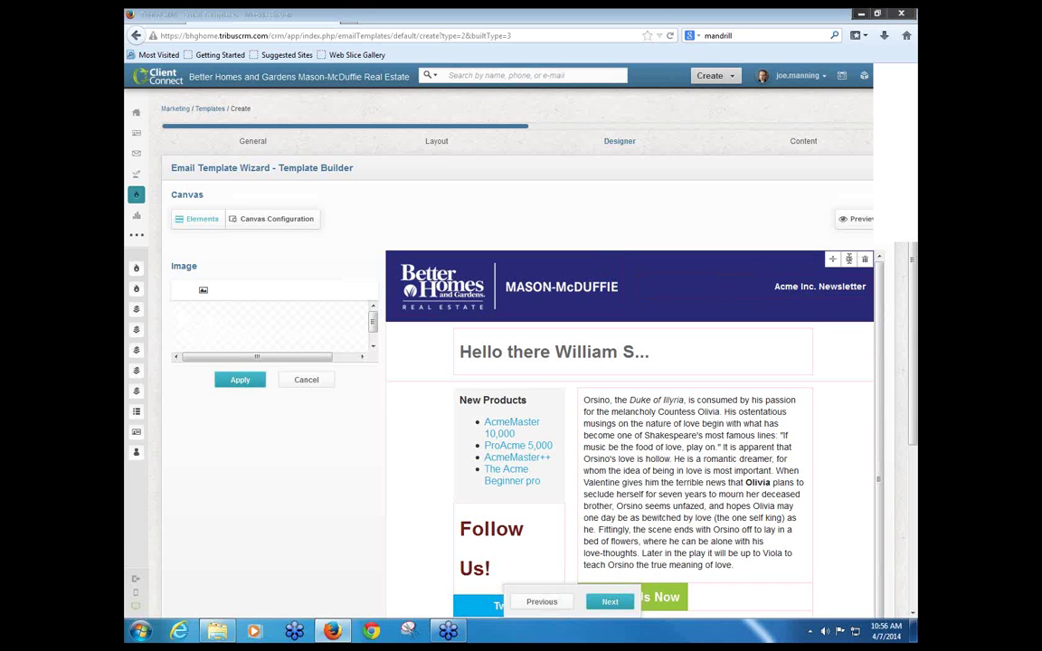
Step: Change the header block's background colour from dark blue to green #669933
{"action": "left_click", "coordinate": [848, 259]}
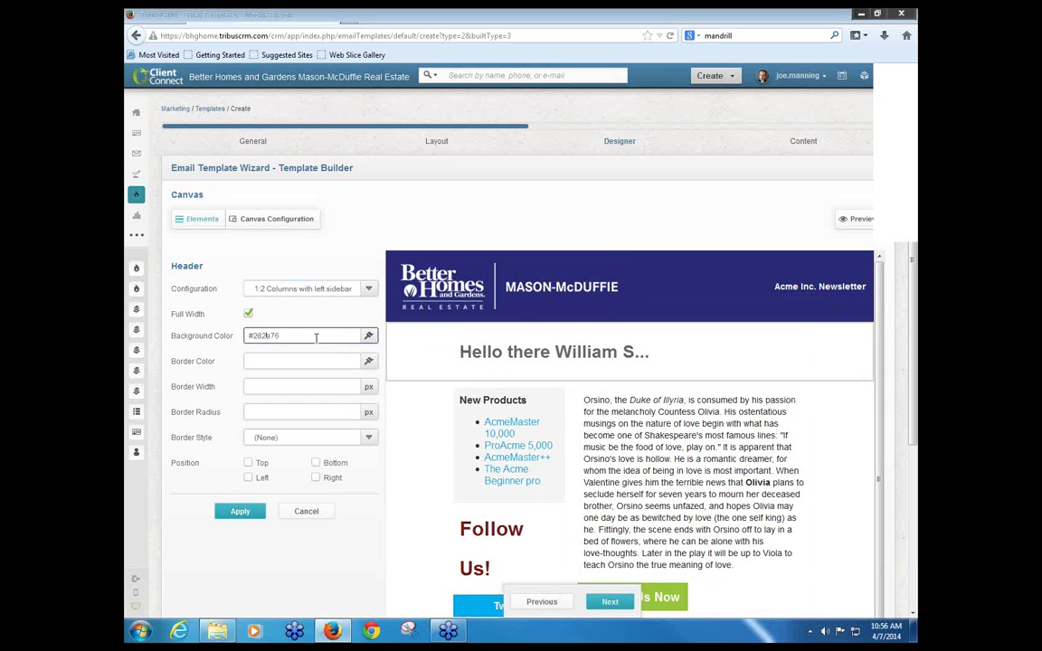
{"action": "left_click", "coordinate": [315, 337]}
{"action": "key", "text": "BackSpace"}
{"action": "key", "text": "BackSpace"}
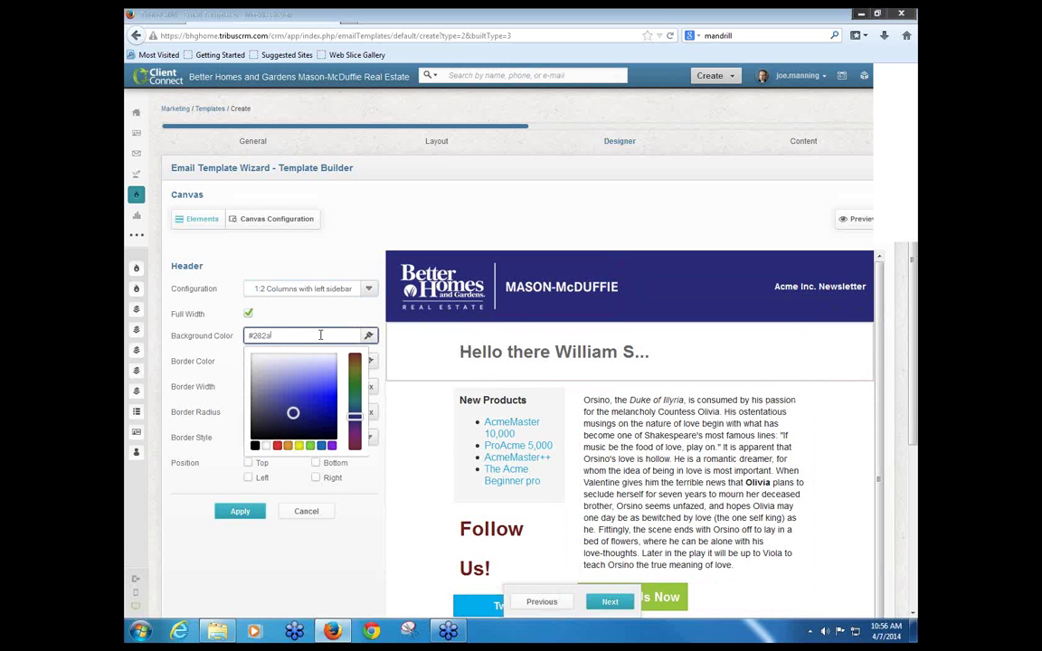
{"action": "key", "text": "BackSpace"}
{"action": "key", "text": "BackSpace"}
{"action": "type", "text": "669933"}
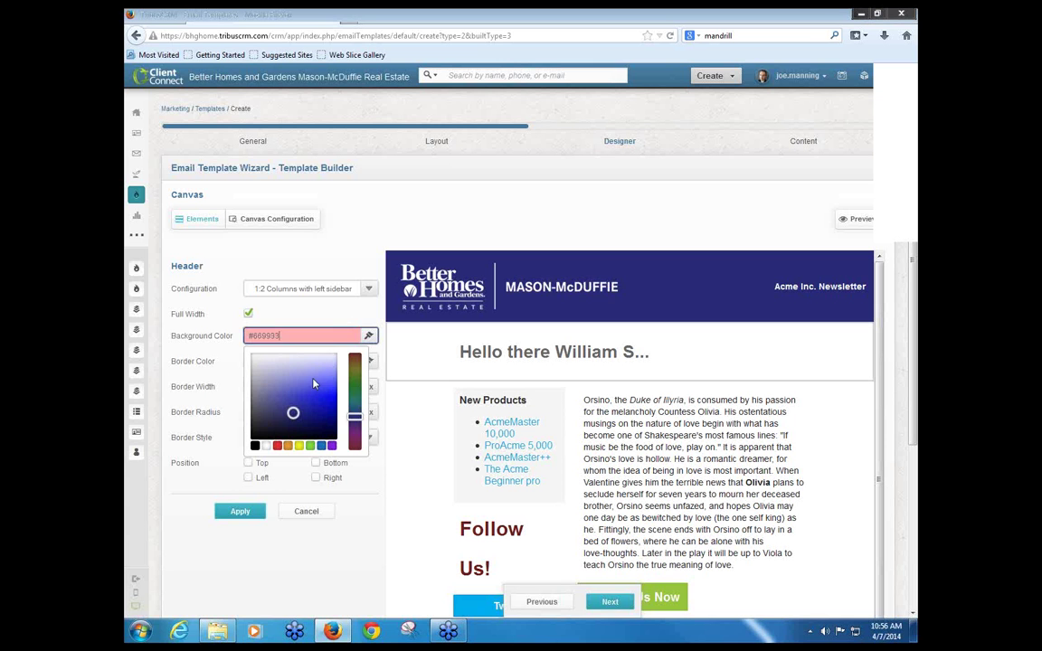
{"action": "left_click", "coordinate": [232, 511]}
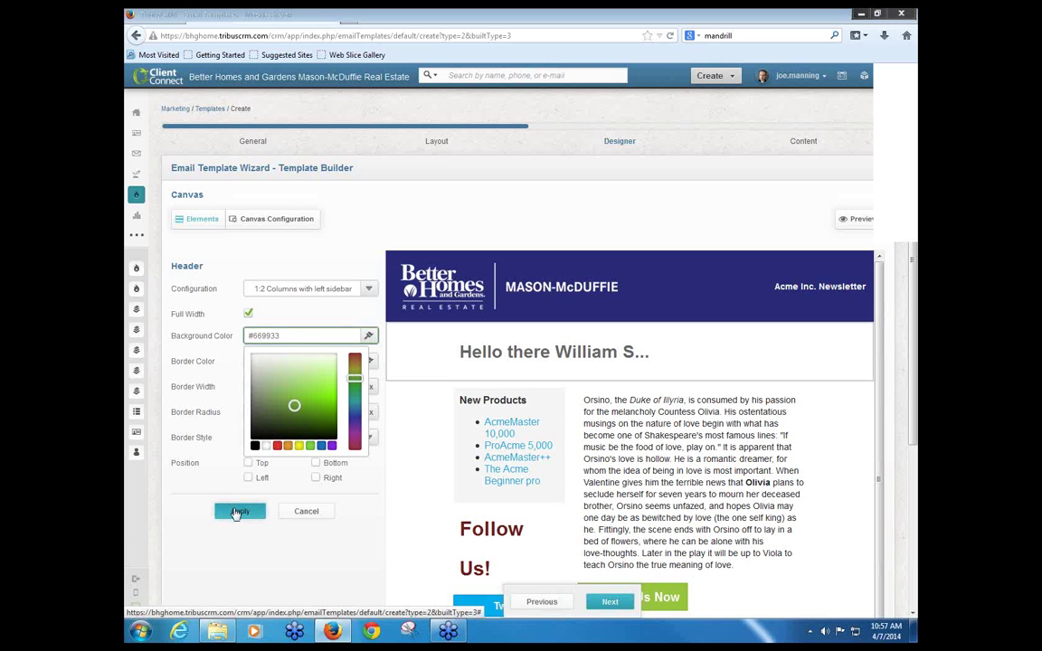
{"action": "left_click", "coordinate": [252, 536]}
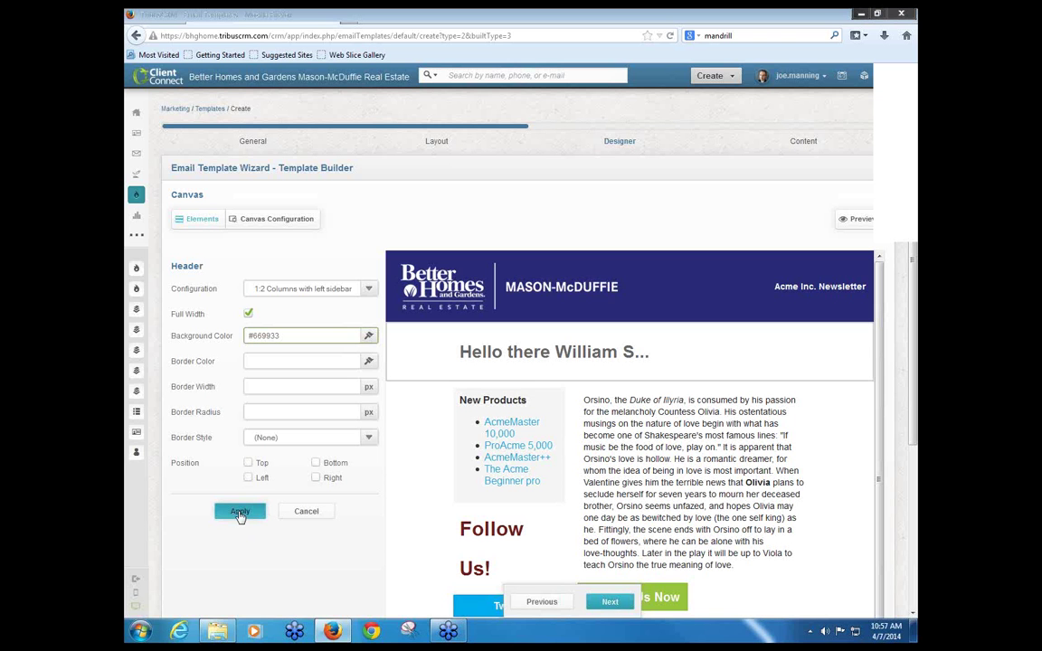
{"action": "left_click", "coordinate": [240, 514]}
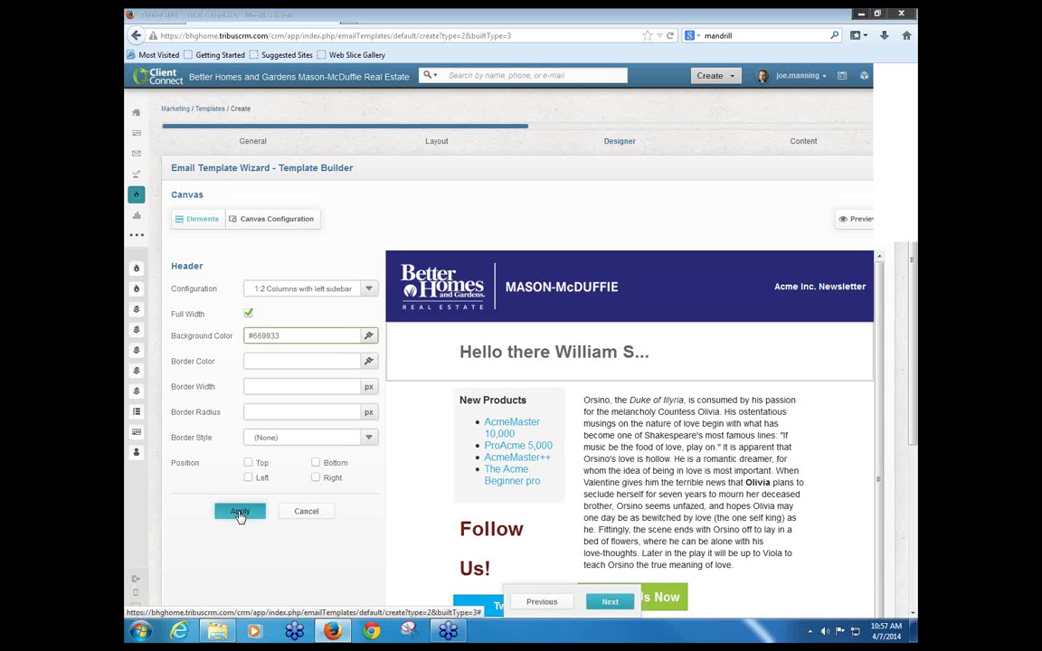
{"action": "left_click", "coordinate": [240, 513]}
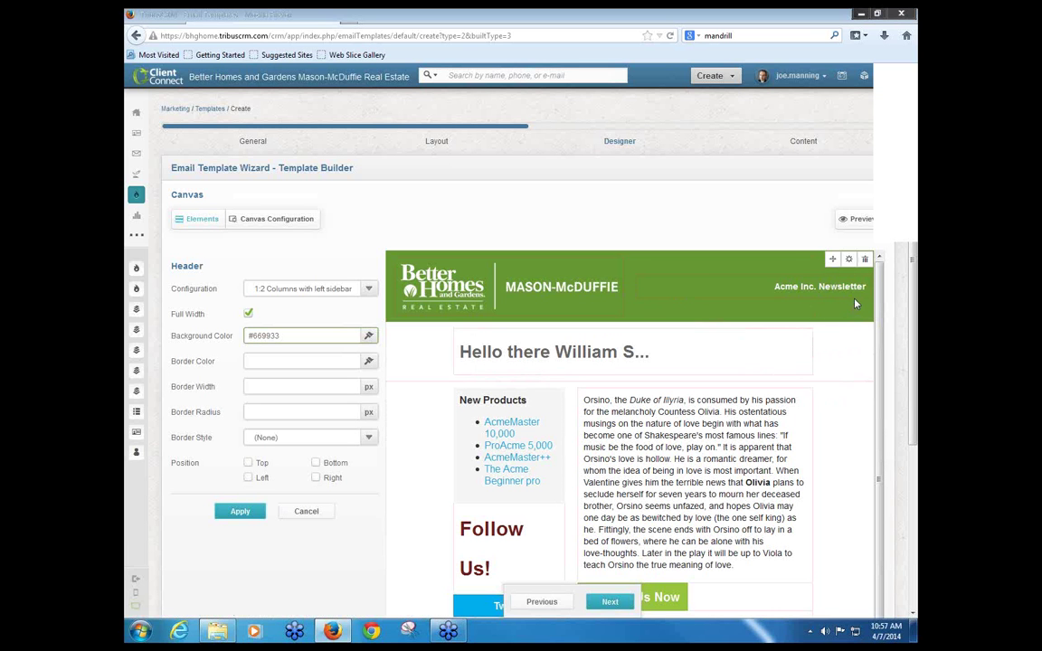
{"action": "scroll", "coordinate": [896, 292], "scroll_direction": "down", "scroll_amount": 3}
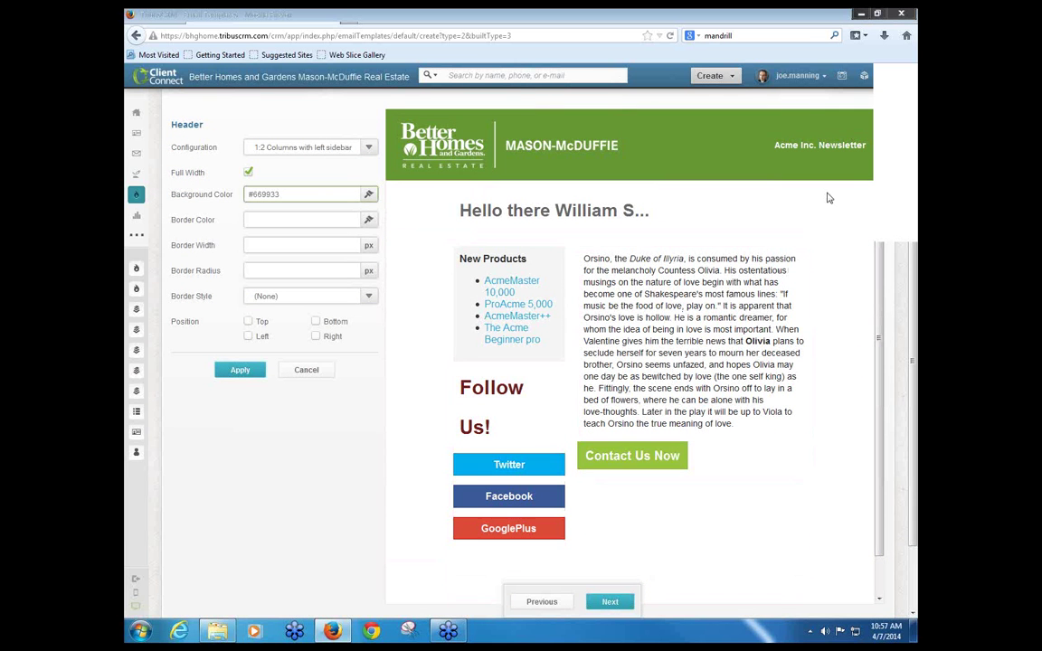
{"action": "mouse_move", "coordinate": [850, 118]}
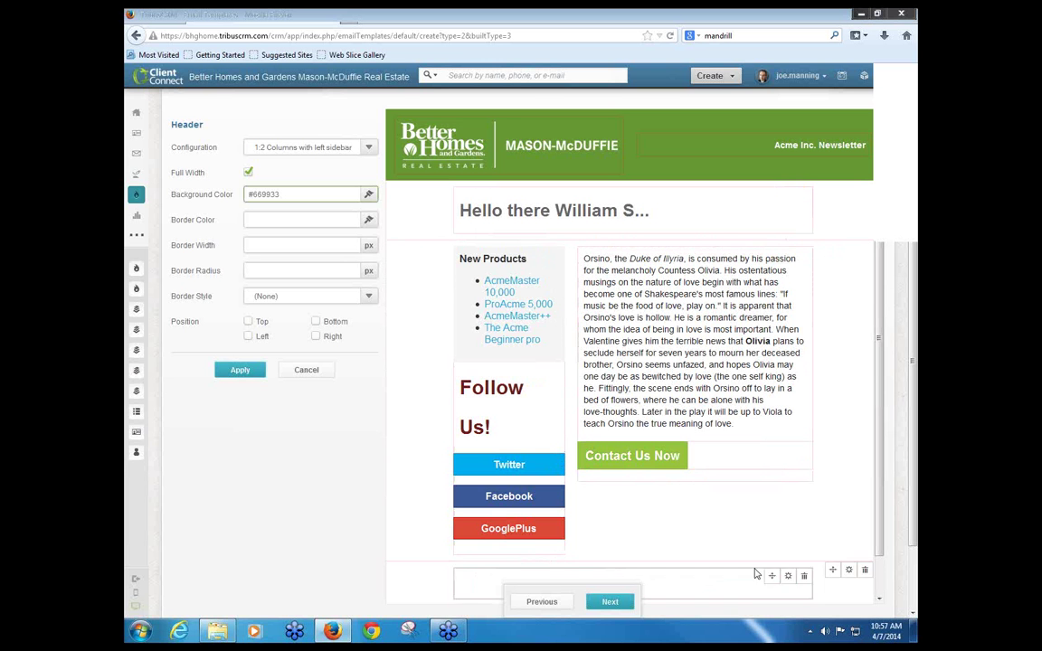
{"action": "scroll", "coordinate": [710, 540], "scroll_direction": "down", "scroll_amount": 1}
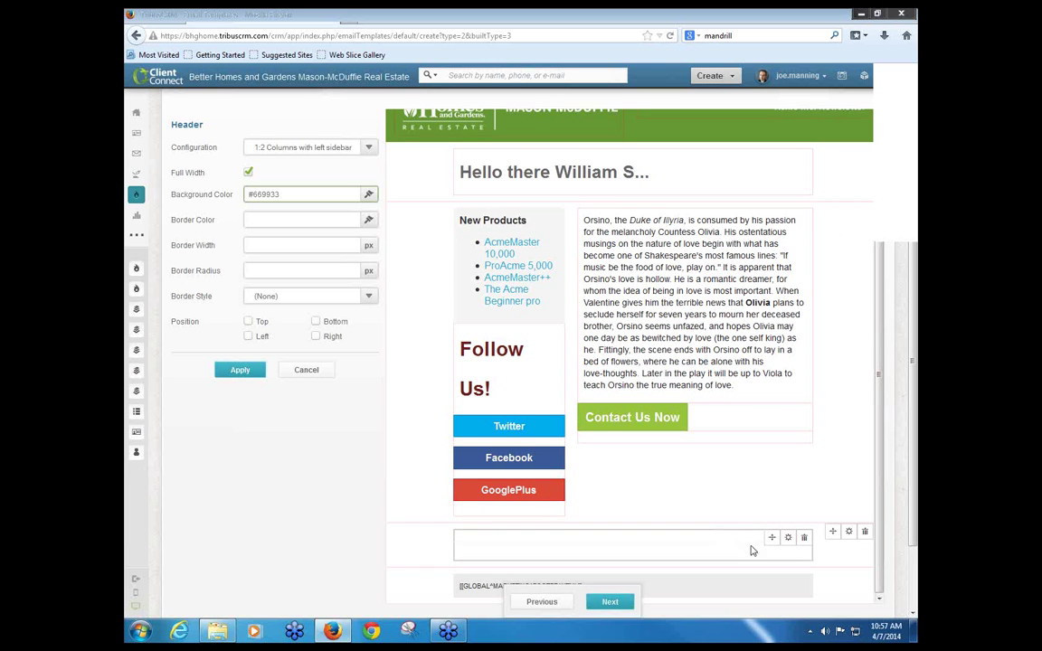
{"action": "scroll", "coordinate": [827, 416], "scroll_direction": "up", "scroll_amount": 1}
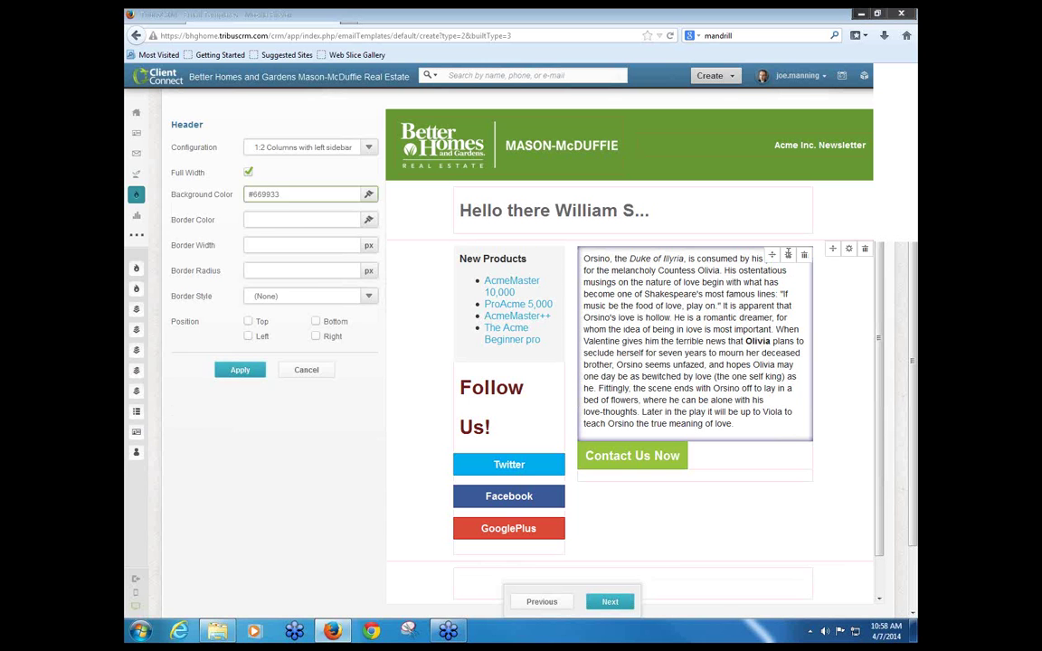
Step: In the body paragraph, replace the misspelled 'Orsino's' with the spell-check suggestion 'Signor's'
{"action": "left_click", "coordinate": [788, 254]}
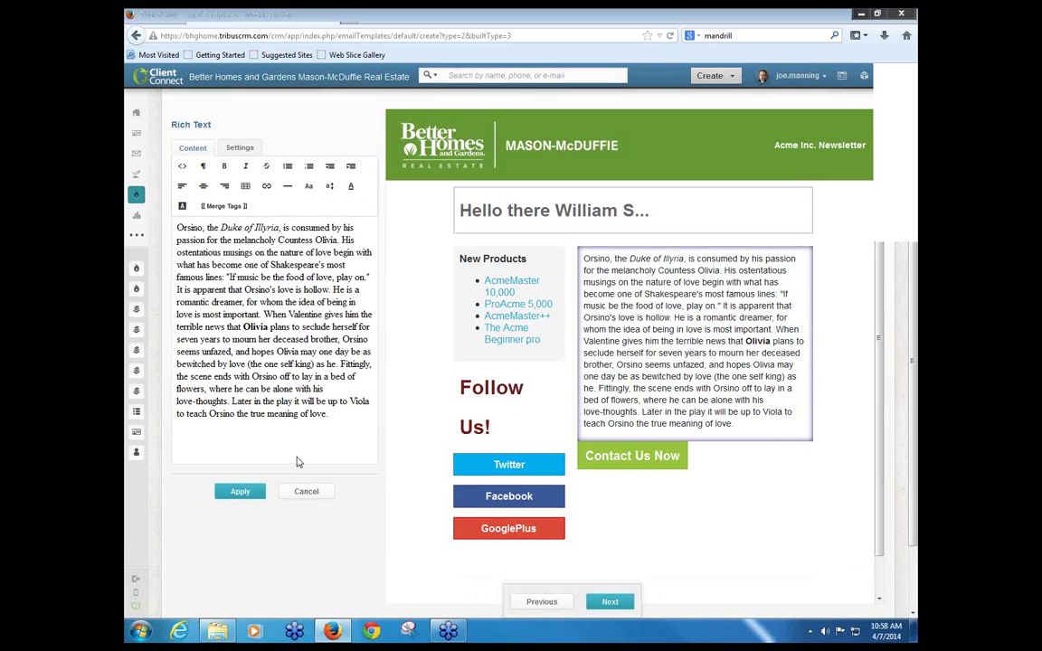
{"action": "left_click", "coordinate": [184, 228]}
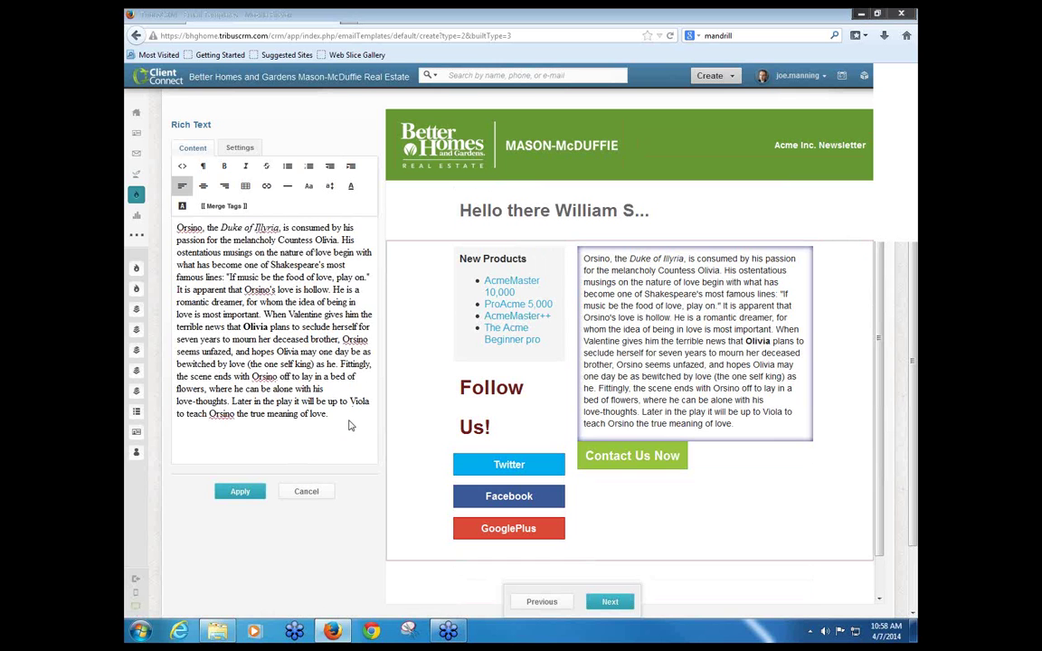
{"action": "left_click_drag", "start_coordinate": [349, 424], "coordinate": [155, 210]}
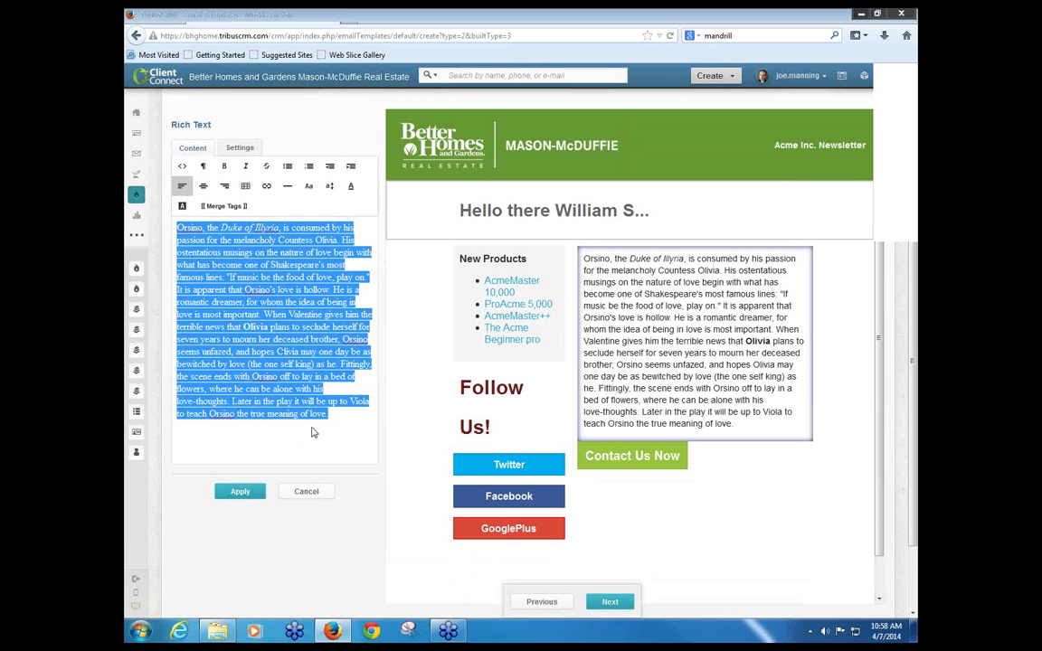
{"action": "left_click", "coordinate": [276, 302]}
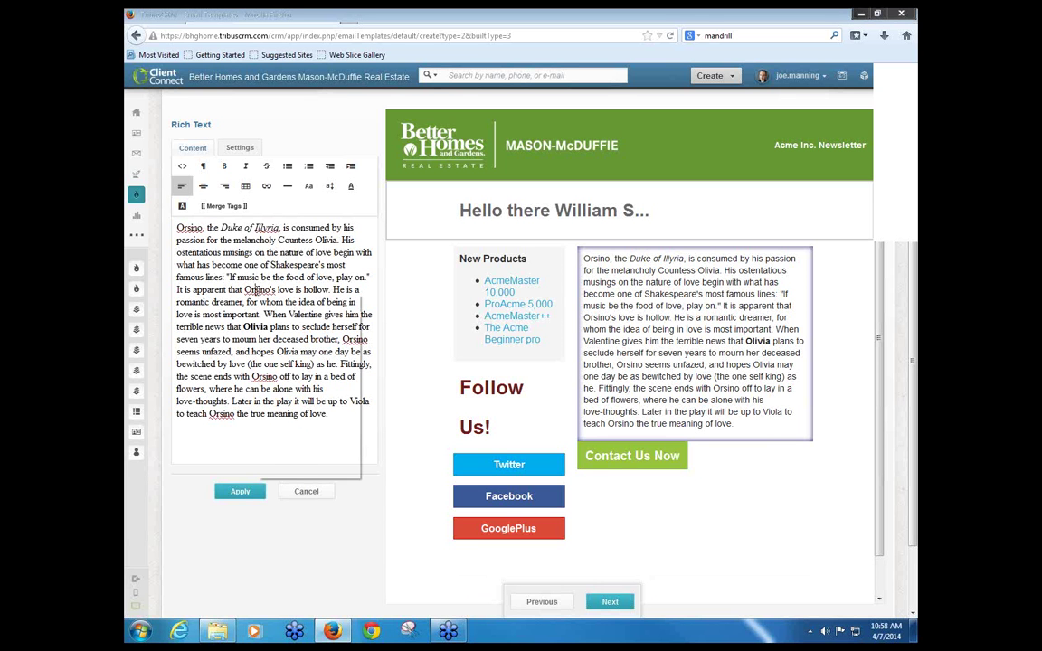
{"action": "right_click", "coordinate": [256, 292]}
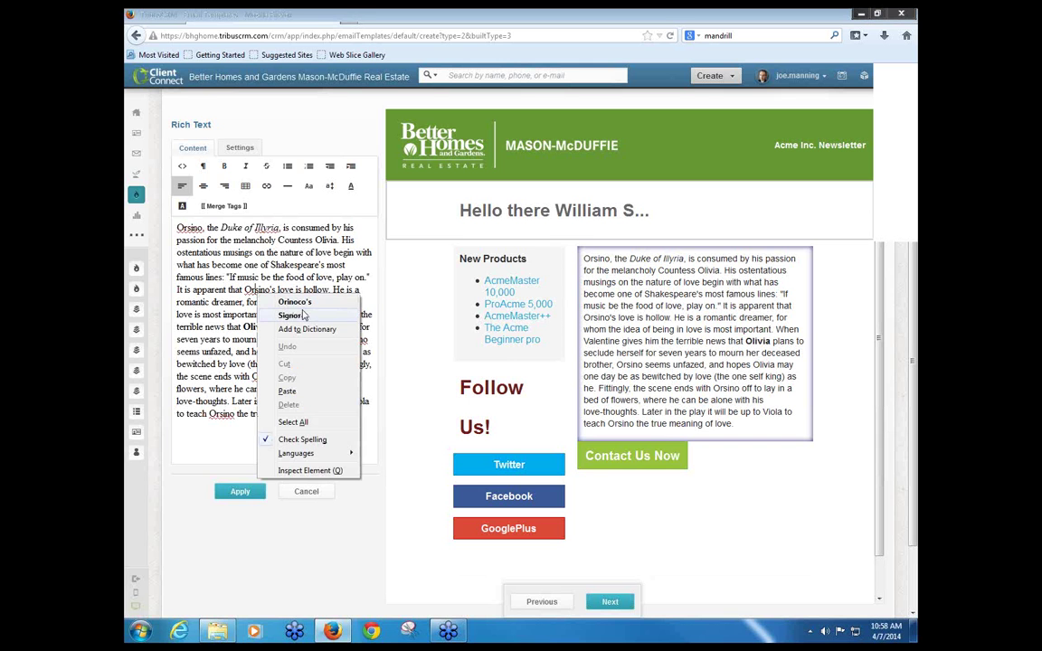
{"action": "left_click", "coordinate": [307, 317]}
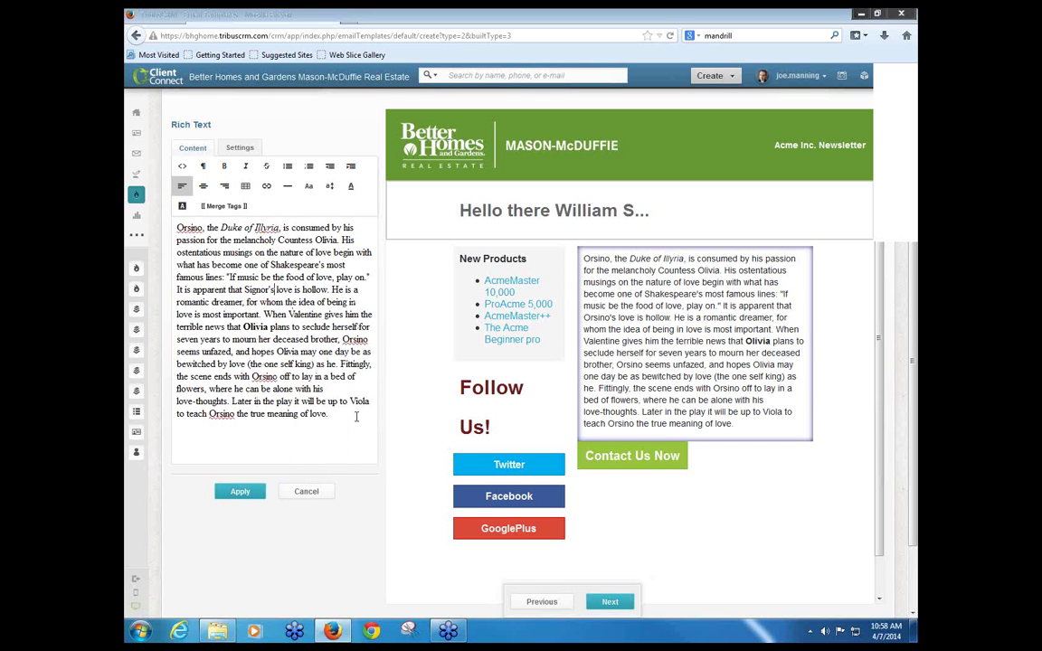
{"action": "key", "text": "ctrl+shift+Left"}
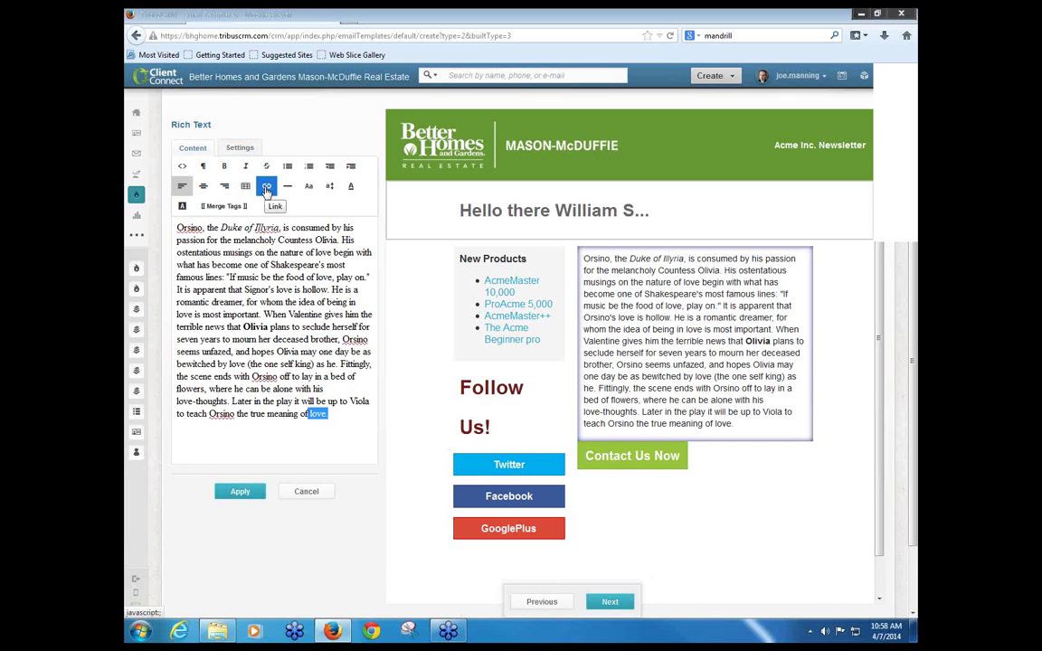
{"action": "left_click", "coordinate": [267, 187]}
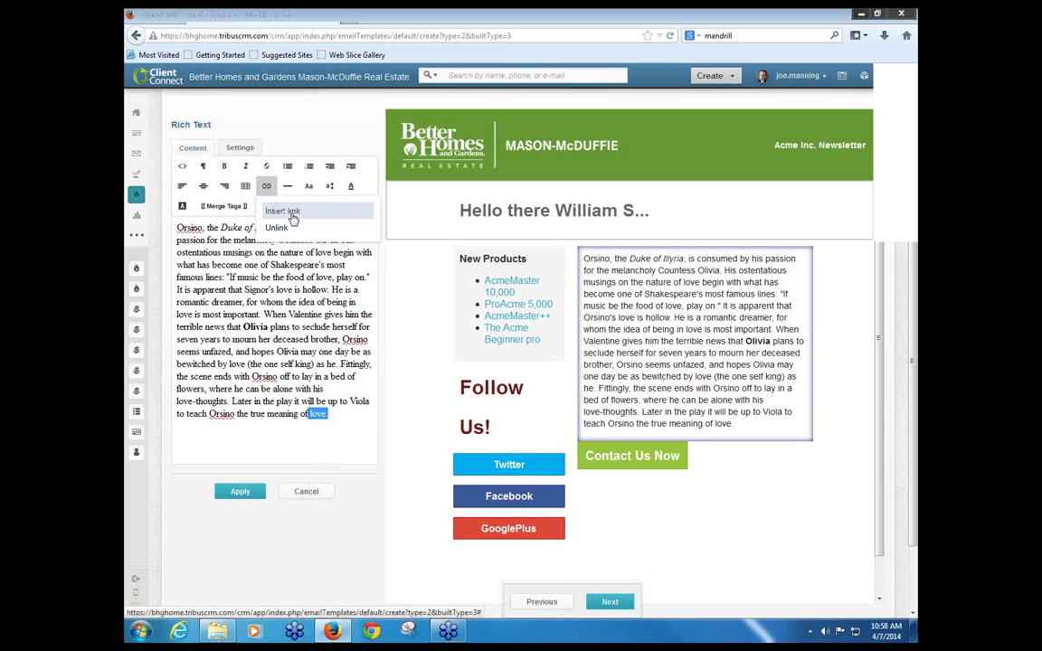
{"action": "left_click", "coordinate": [290, 213]}
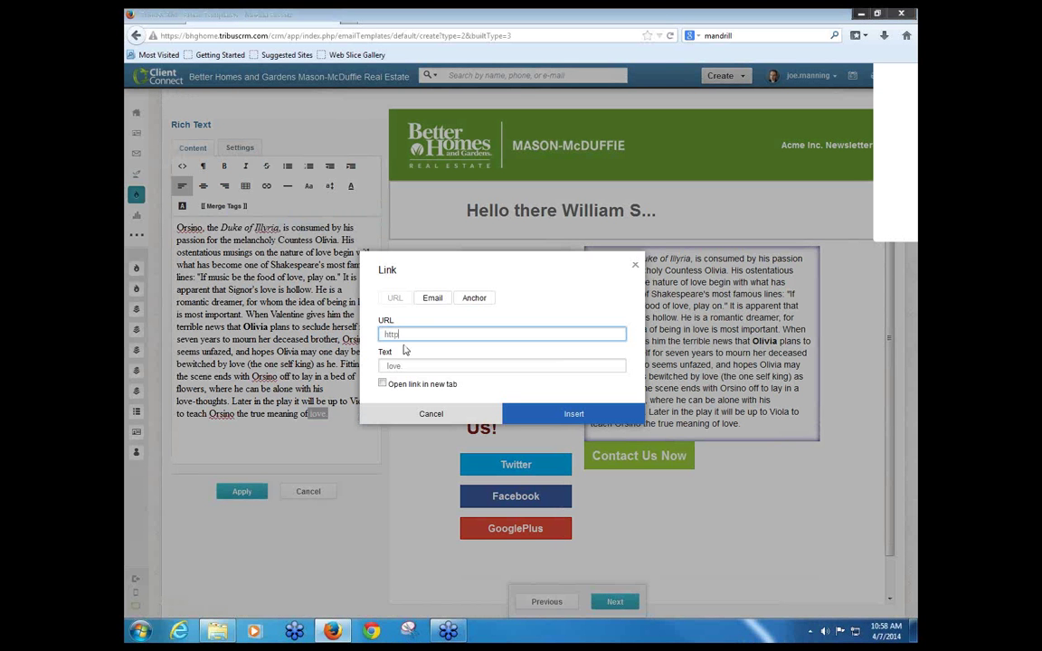
{"action": "type", "text": "www.google.com"}
{"action": "left_click", "coordinate": [565, 417]}
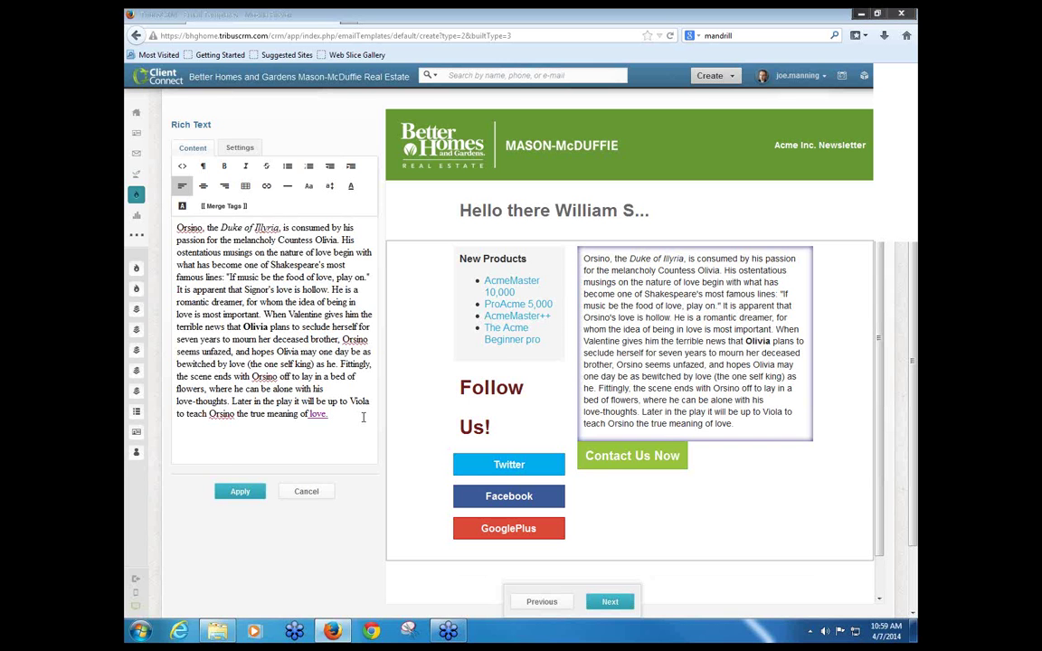
{"action": "mouse_move", "coordinate": [161, 181]}
{"action": "scroll", "coordinate": [294, 434], "scroll_direction": "up", "scroll_amount": 2}
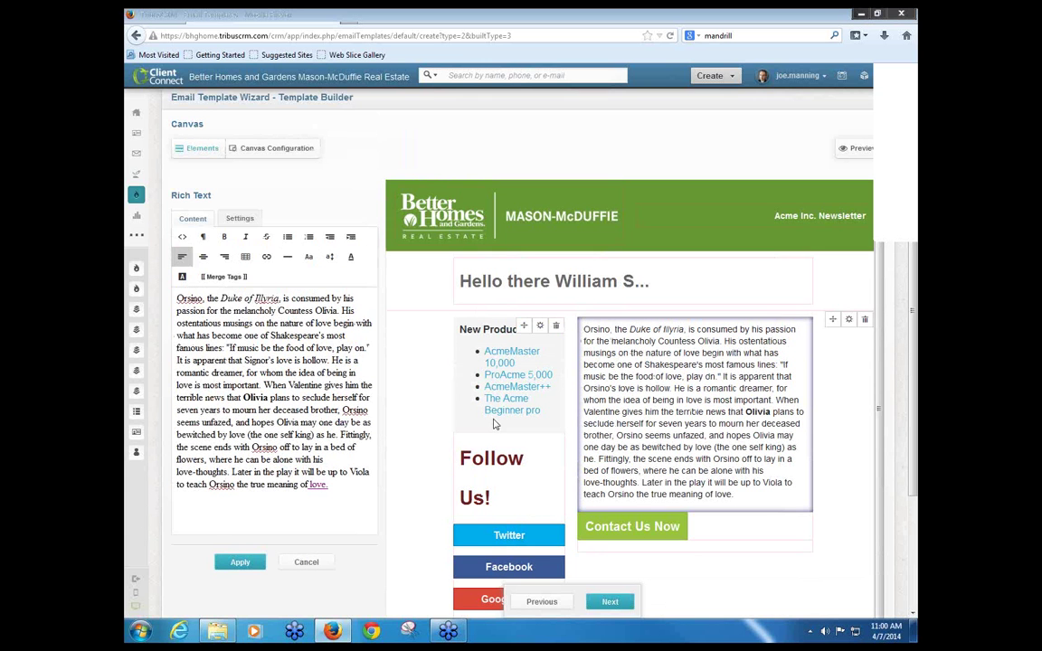
{"action": "scroll", "coordinate": [495, 424], "scroll_direction": "down", "scroll_amount": 1}
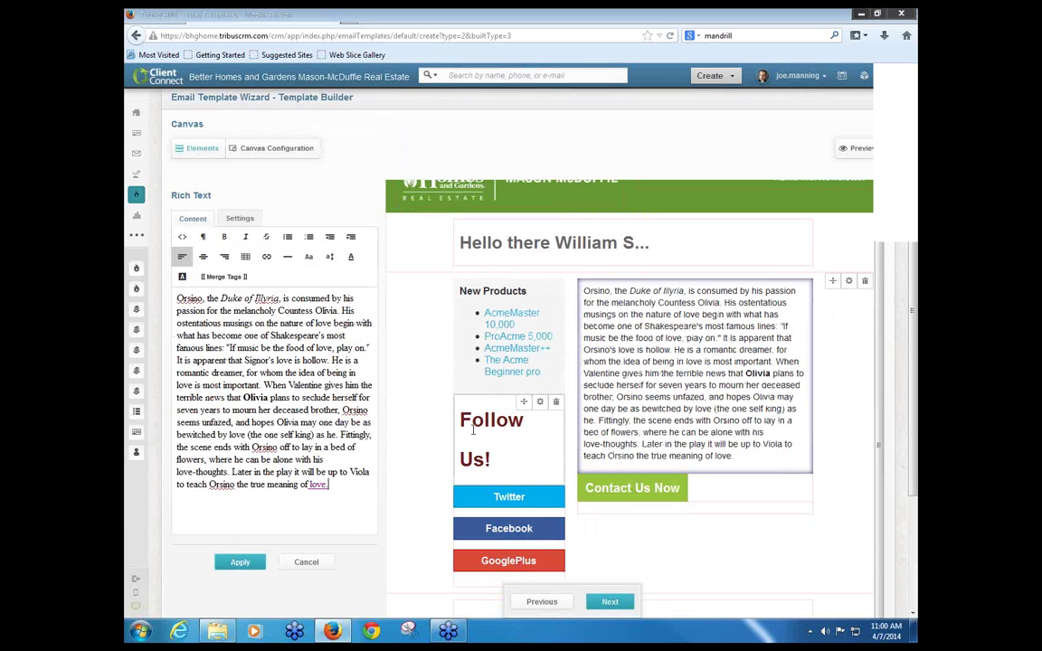
{"action": "scroll", "coordinate": [341, 502], "scroll_direction": "down", "scroll_amount": 3}
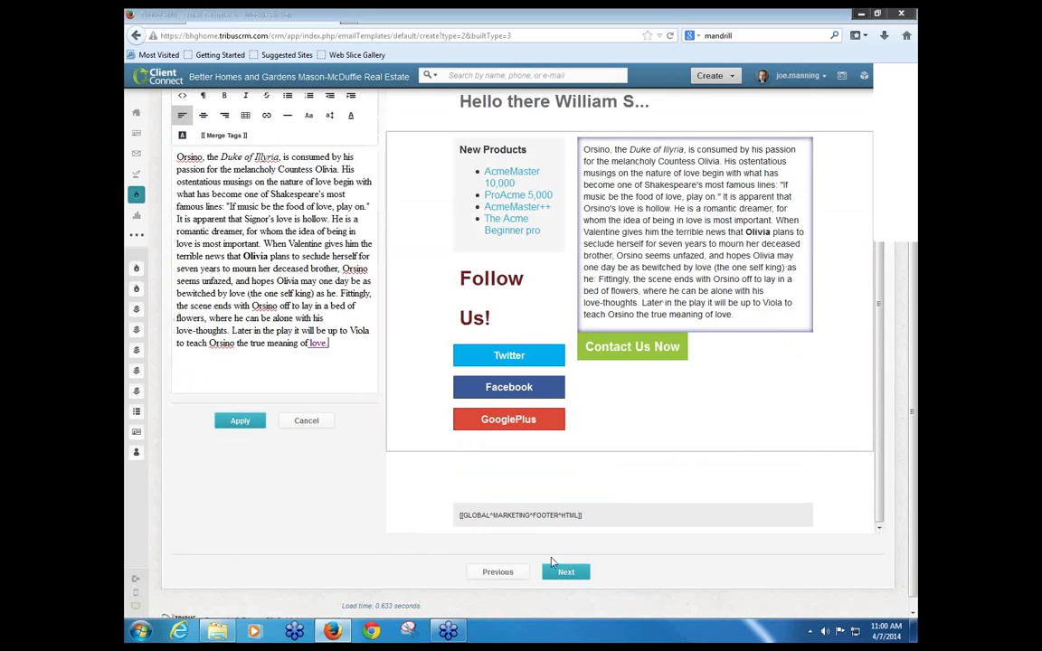
{"action": "scroll", "coordinate": [579, 579], "scroll_direction": "up", "scroll_amount": 3}
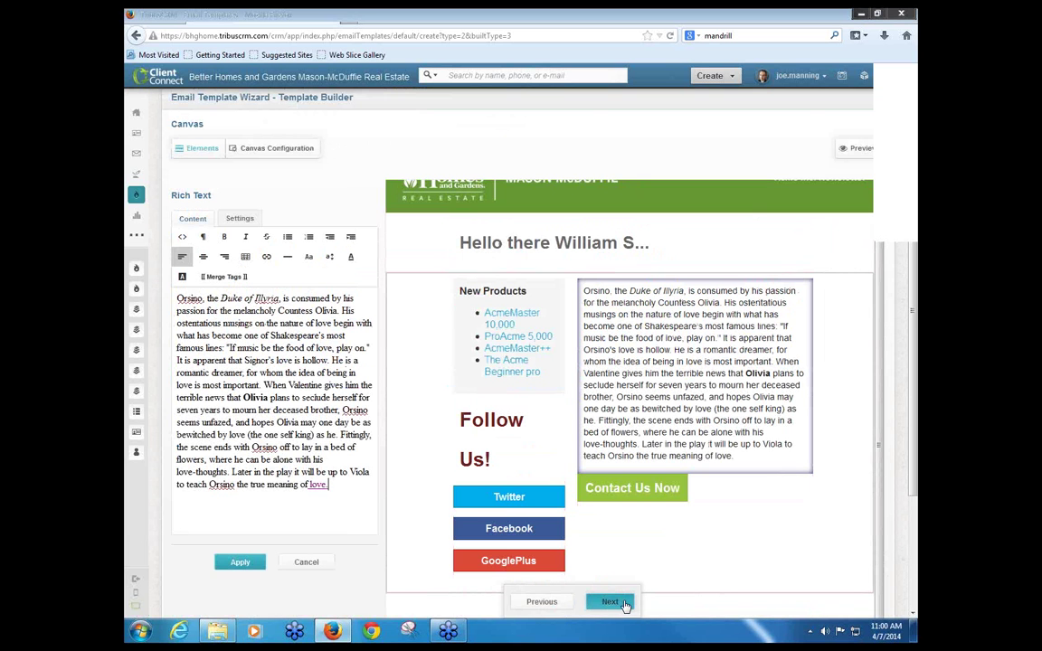